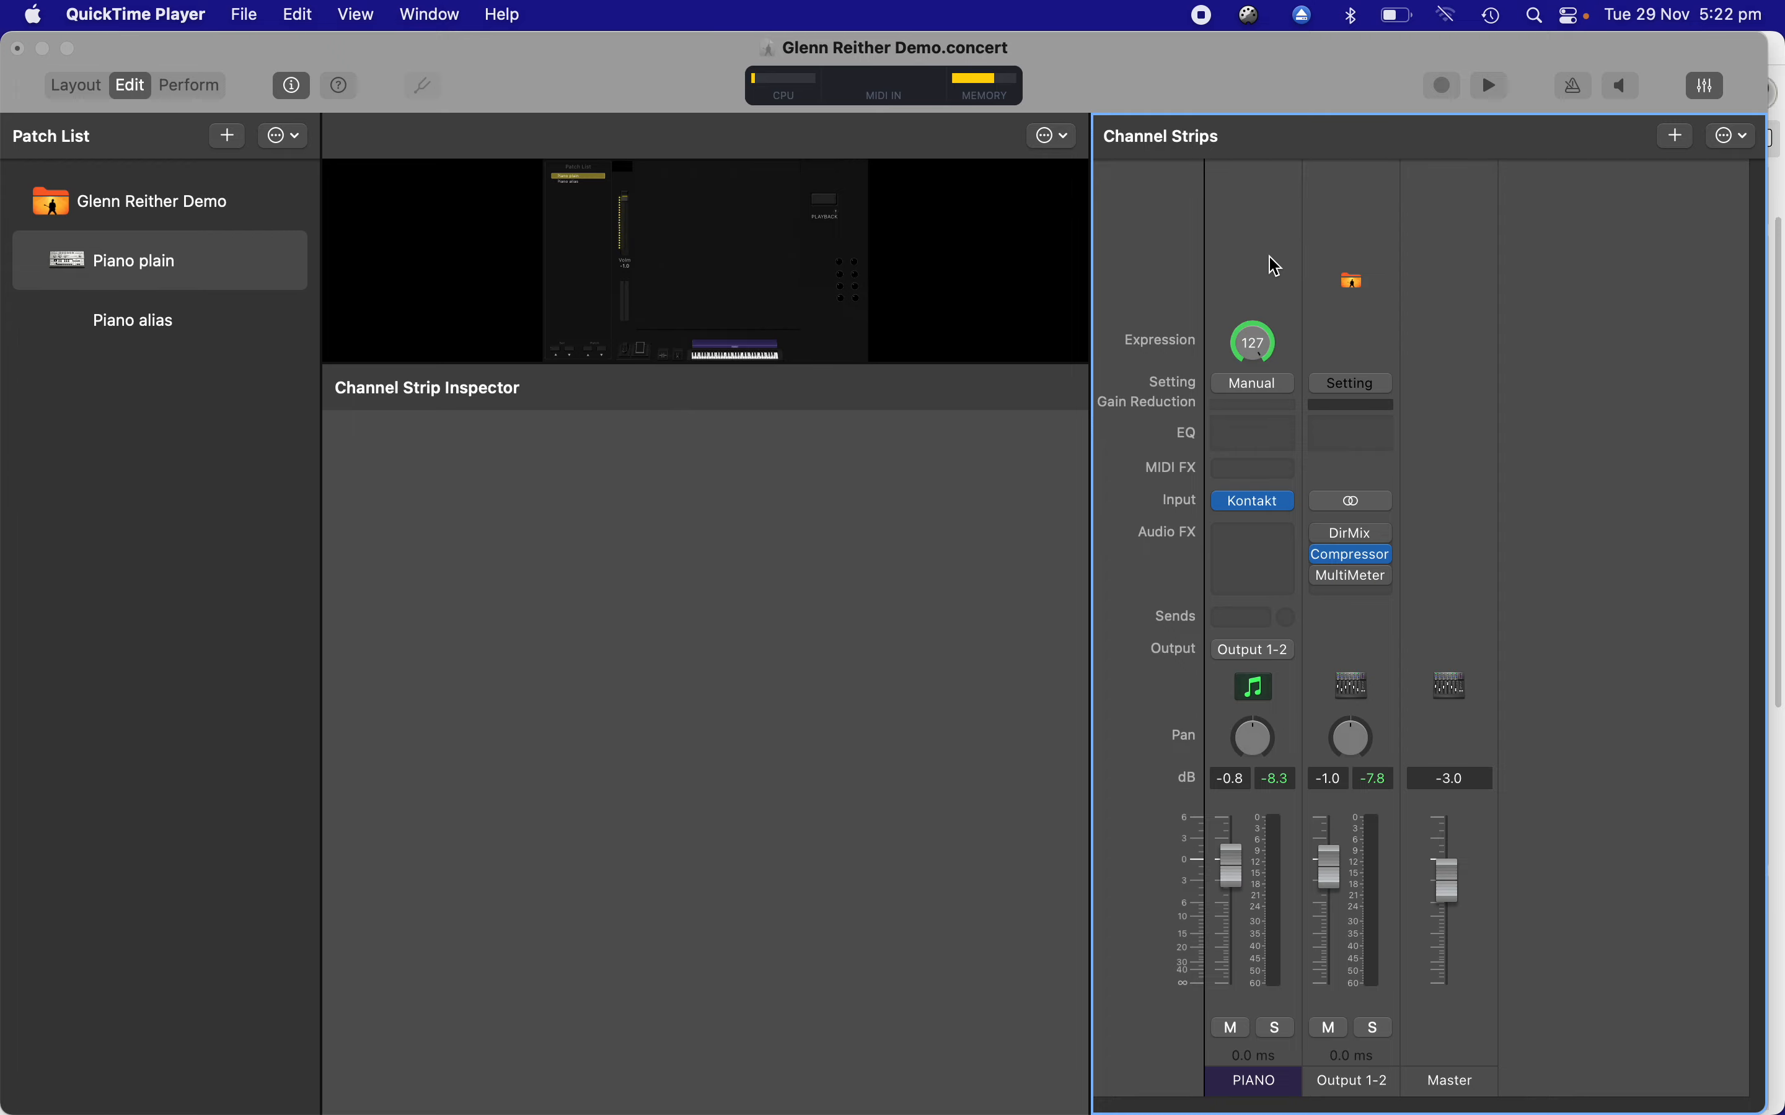
# - Inspect the Kontakt instrument loaded on the PIANO channel strip of the Piano plain patch, and close its window
pyautogui.click(1277, 264)
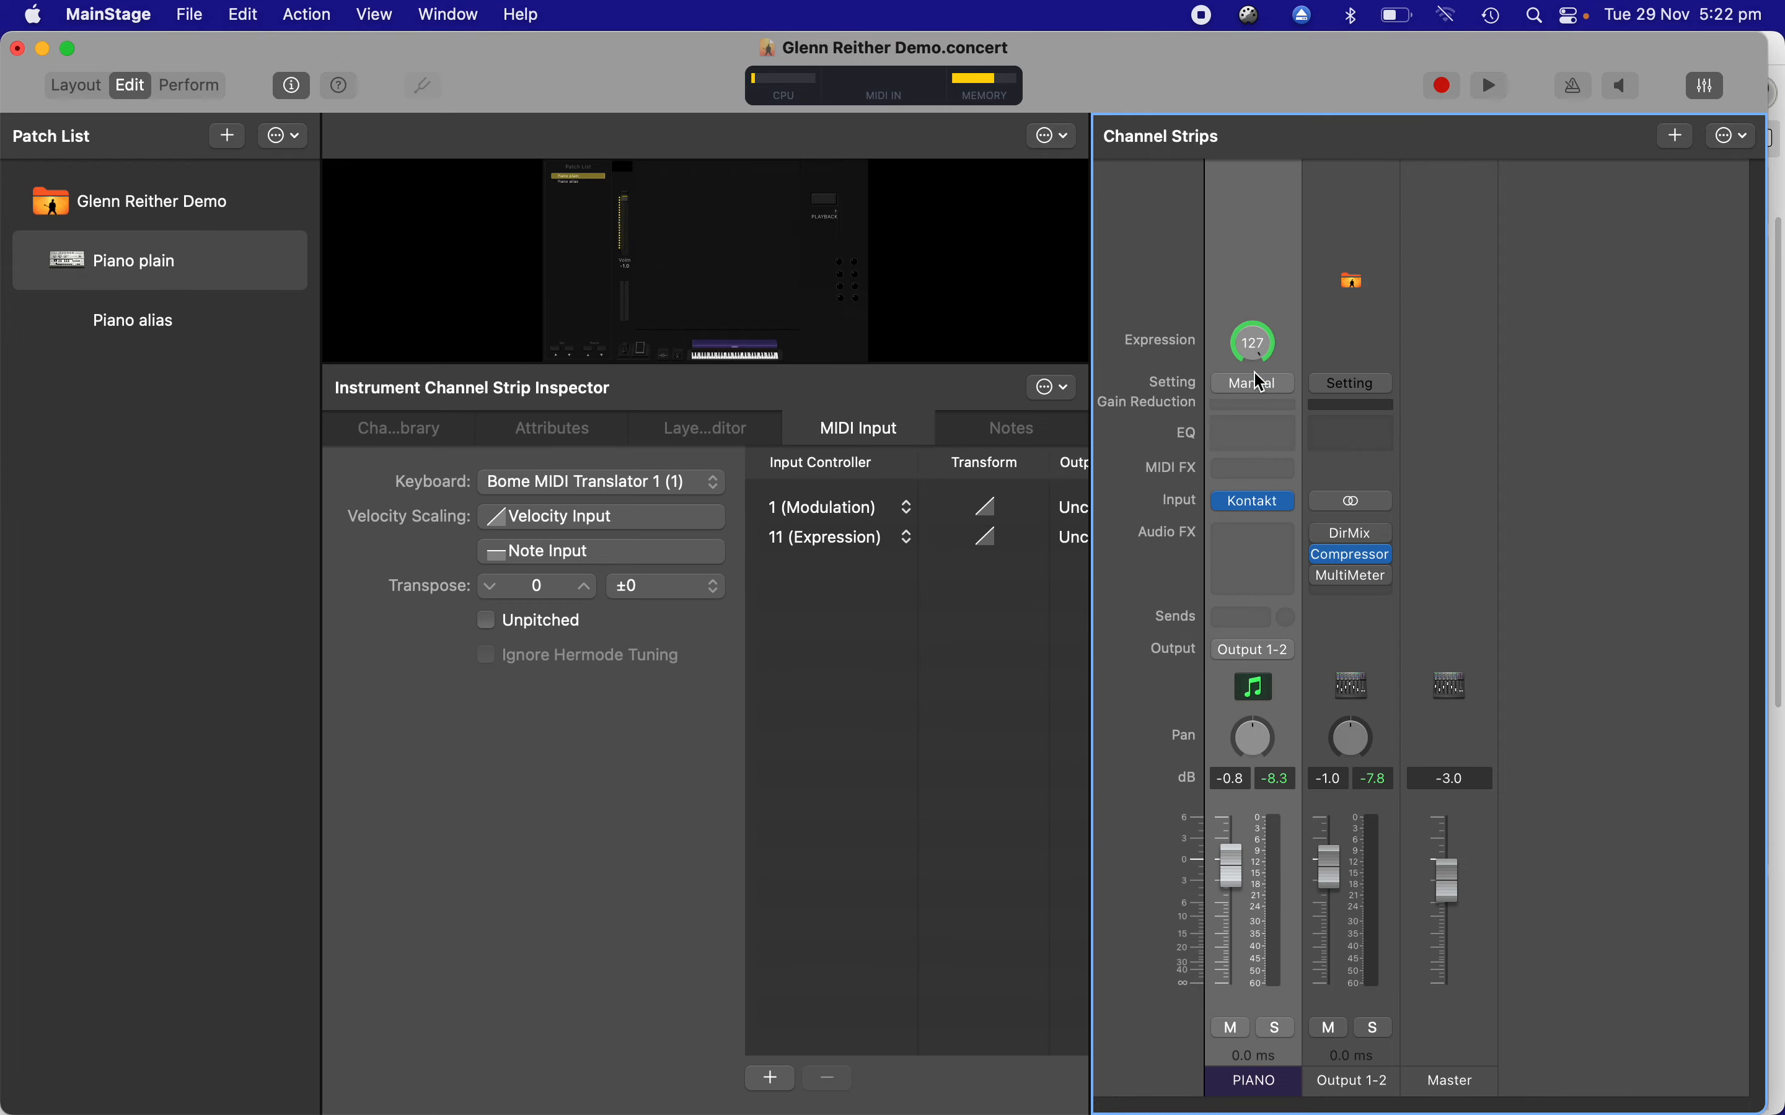
pyautogui.click(1259, 504)
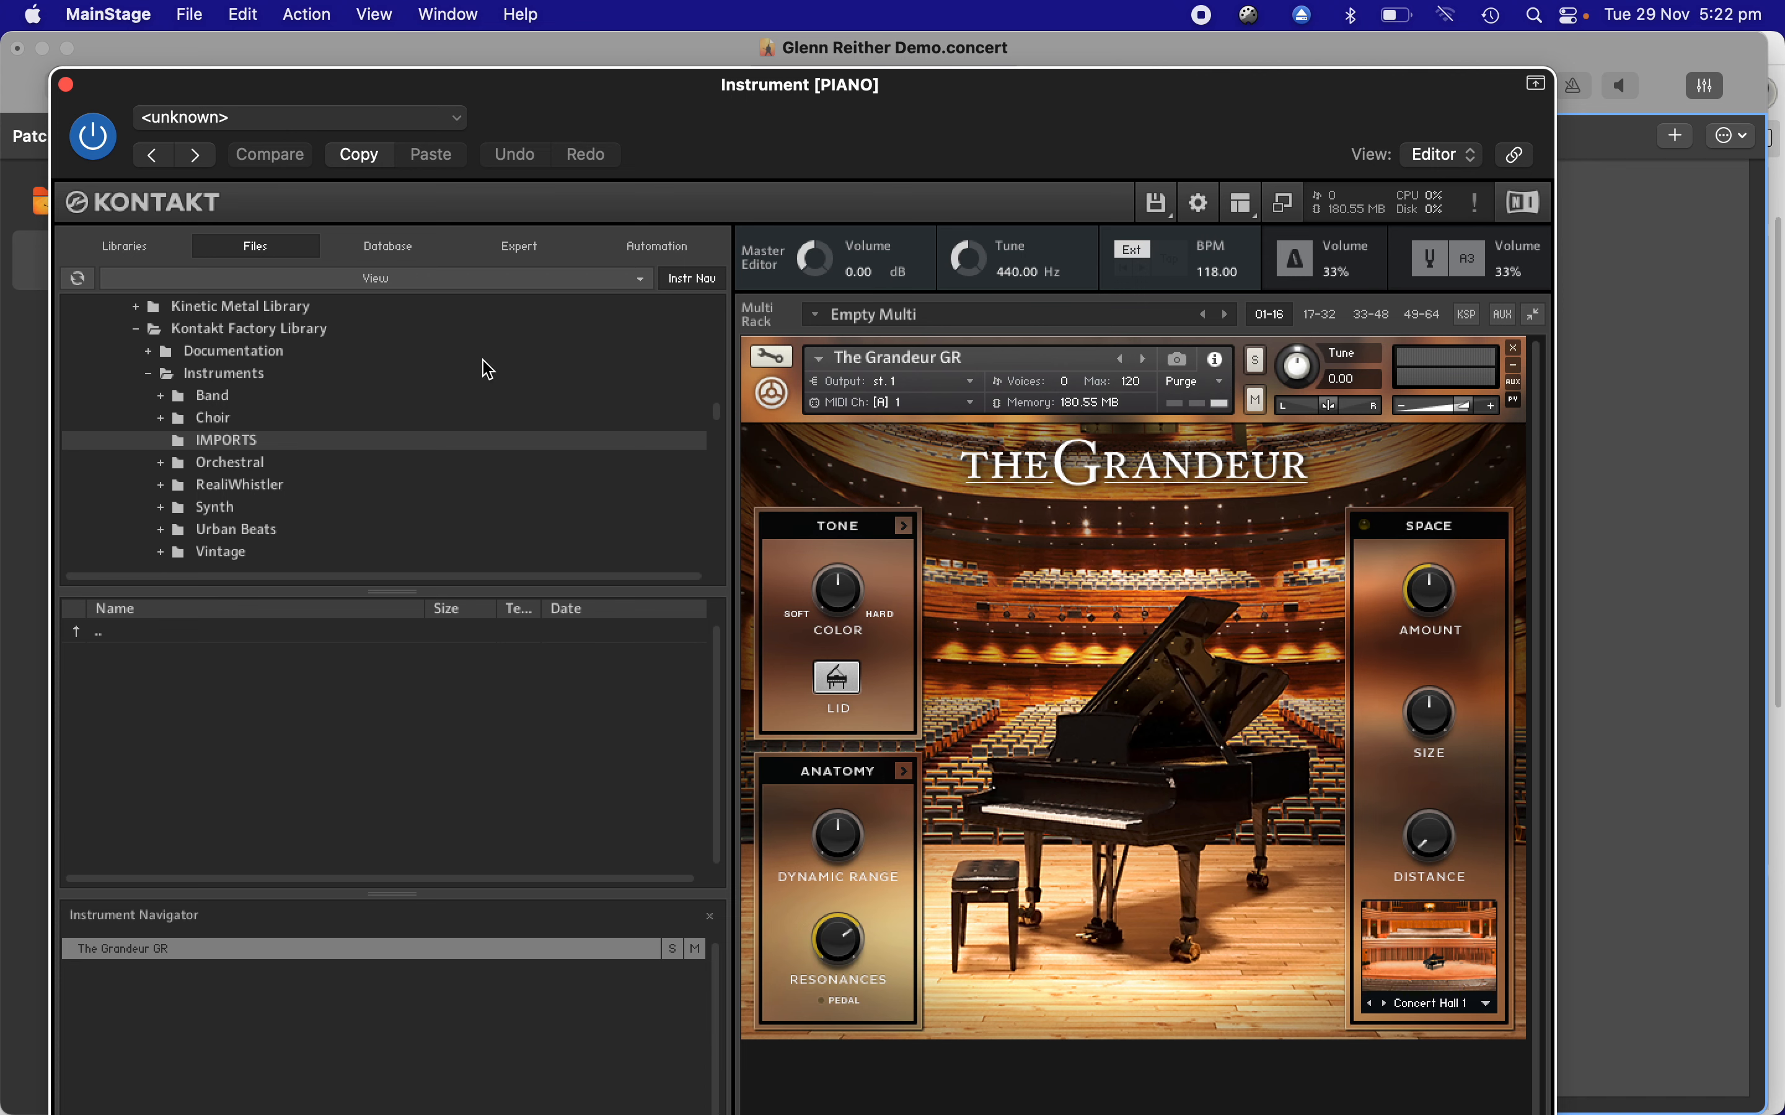
pyautogui.click(66, 84)
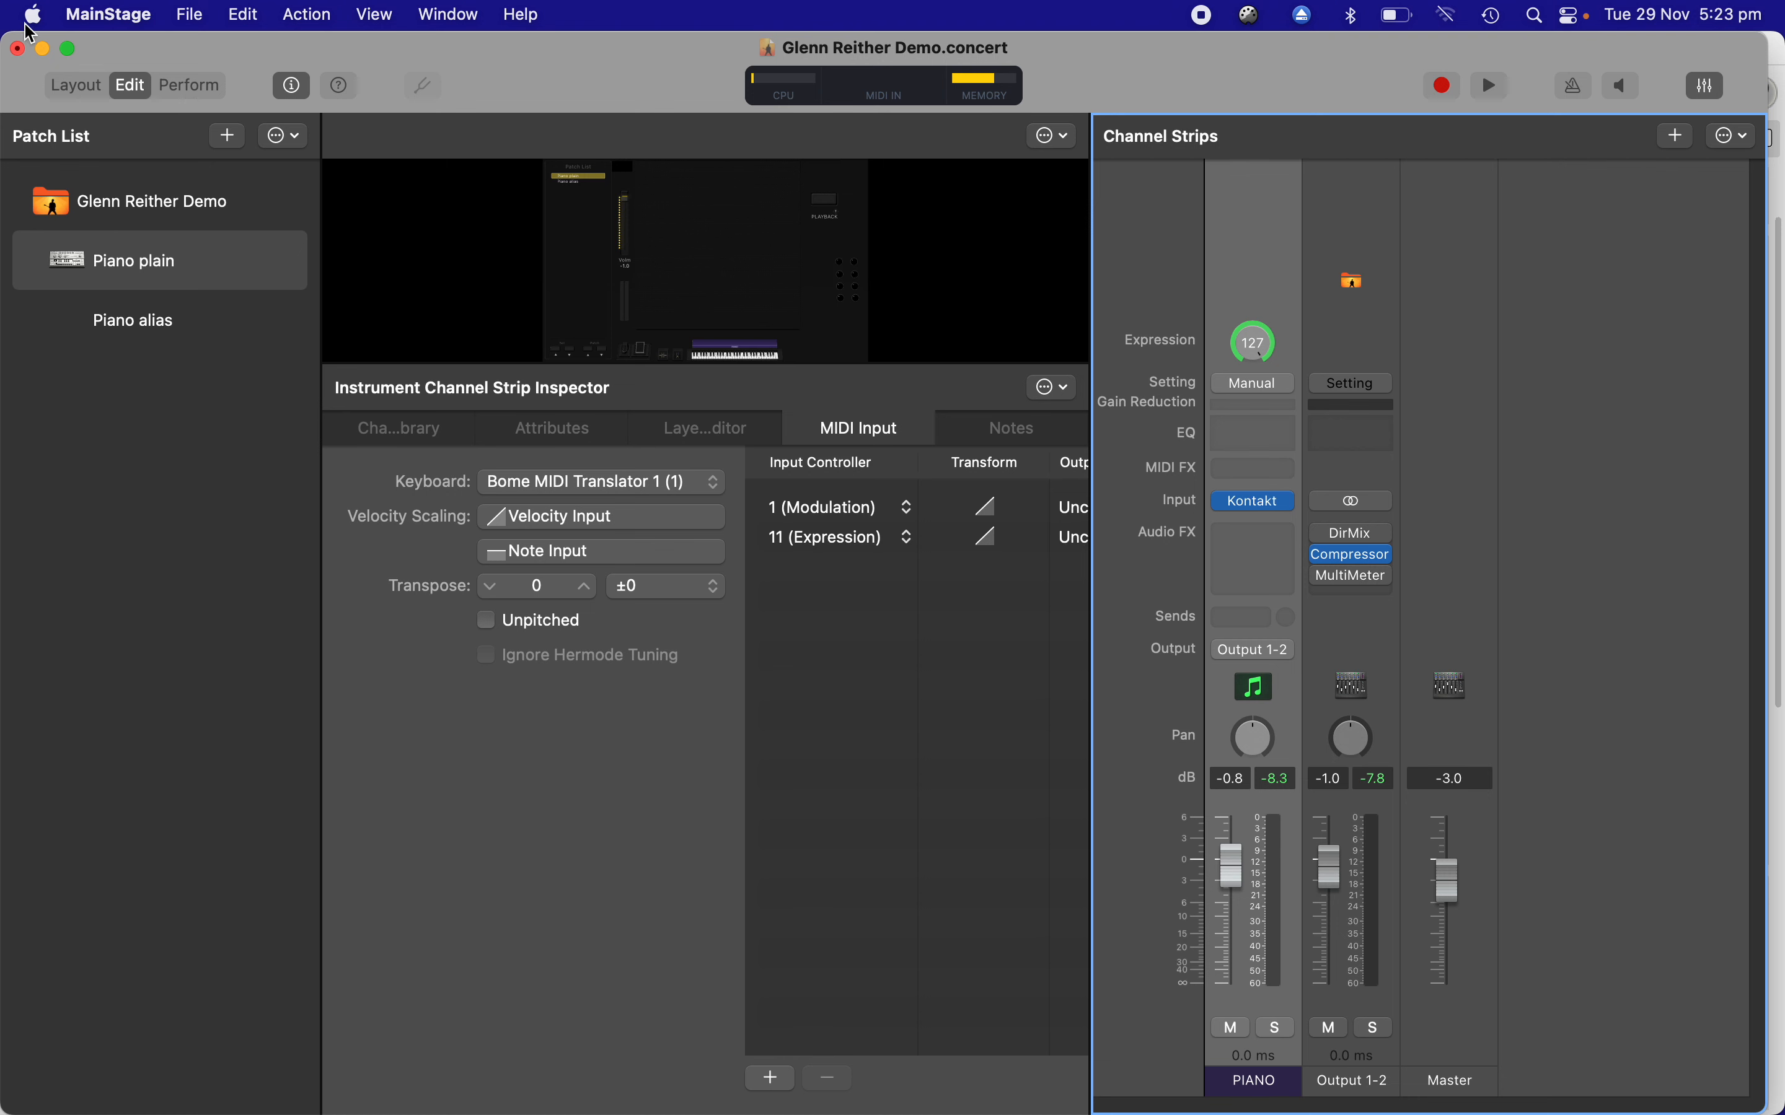
# - Copy the PIANO channel strip from the Piano plain patch and paste it as an alias into the Piano alias patch
pyautogui.click(240, 16)
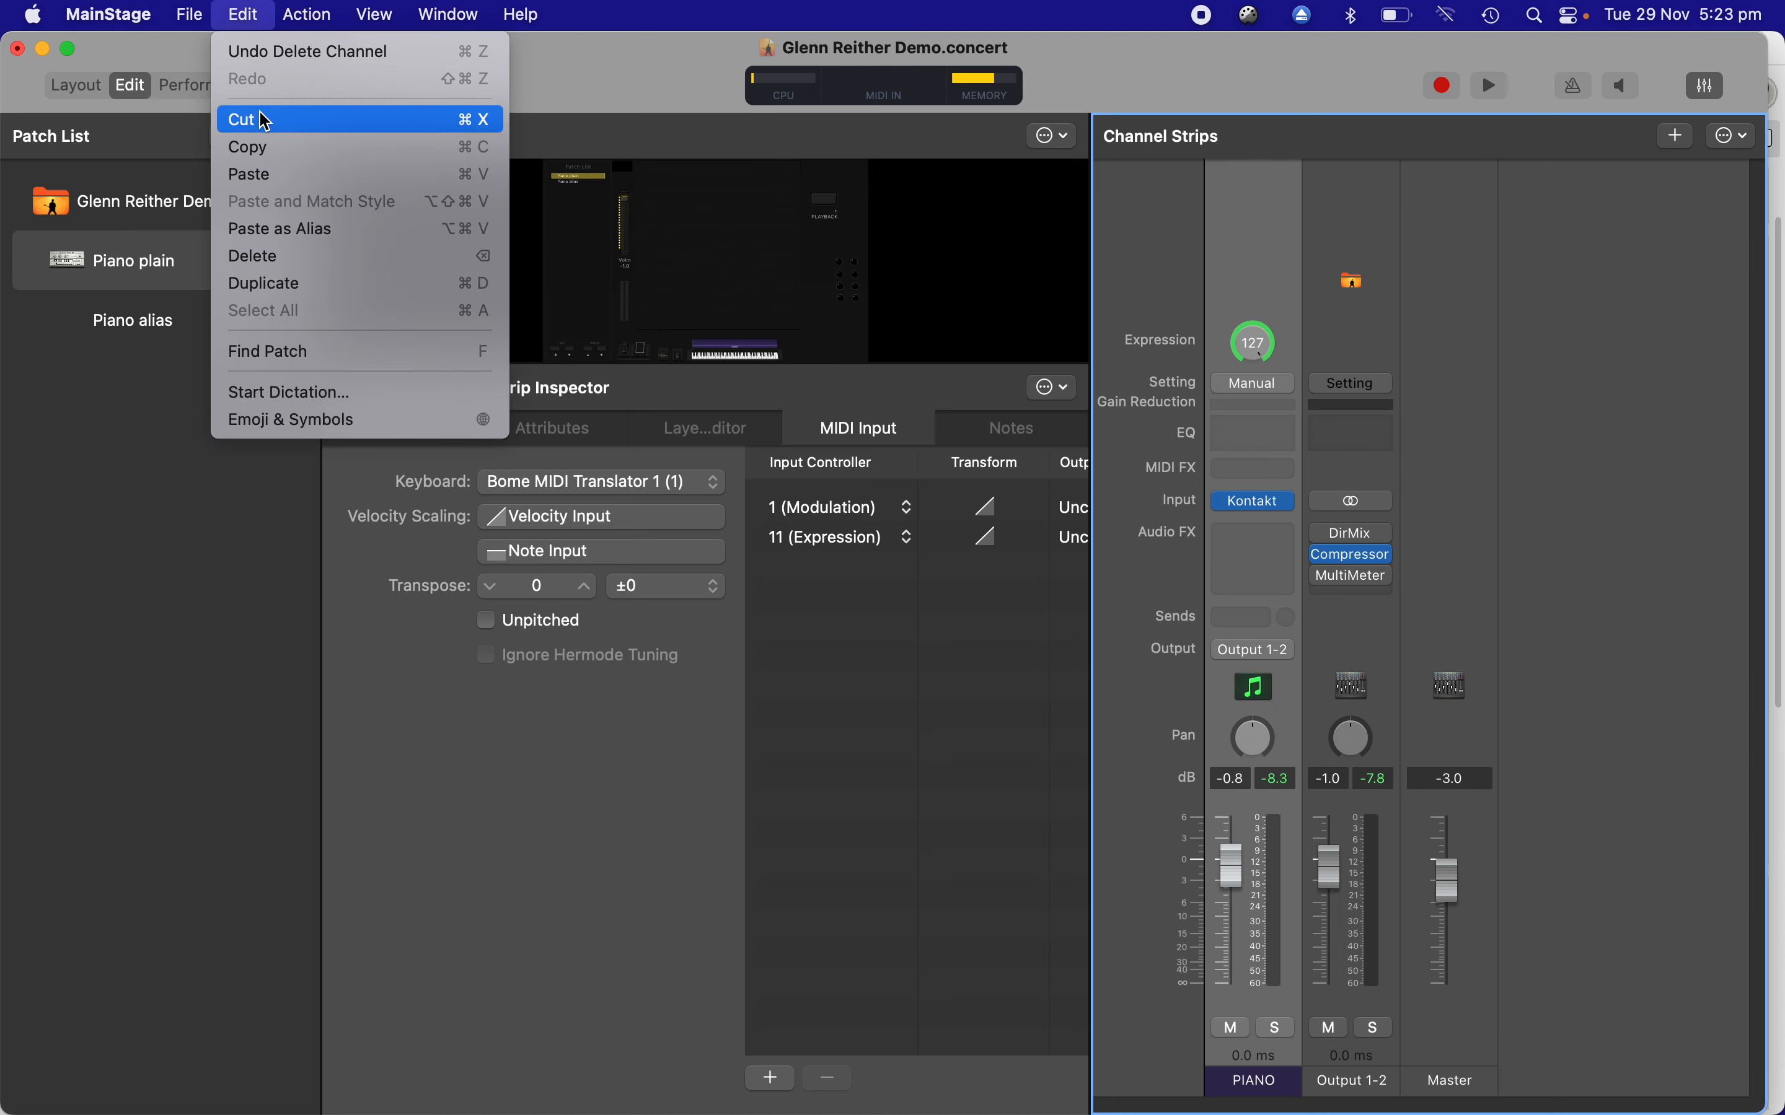
pyautogui.click(262, 151)
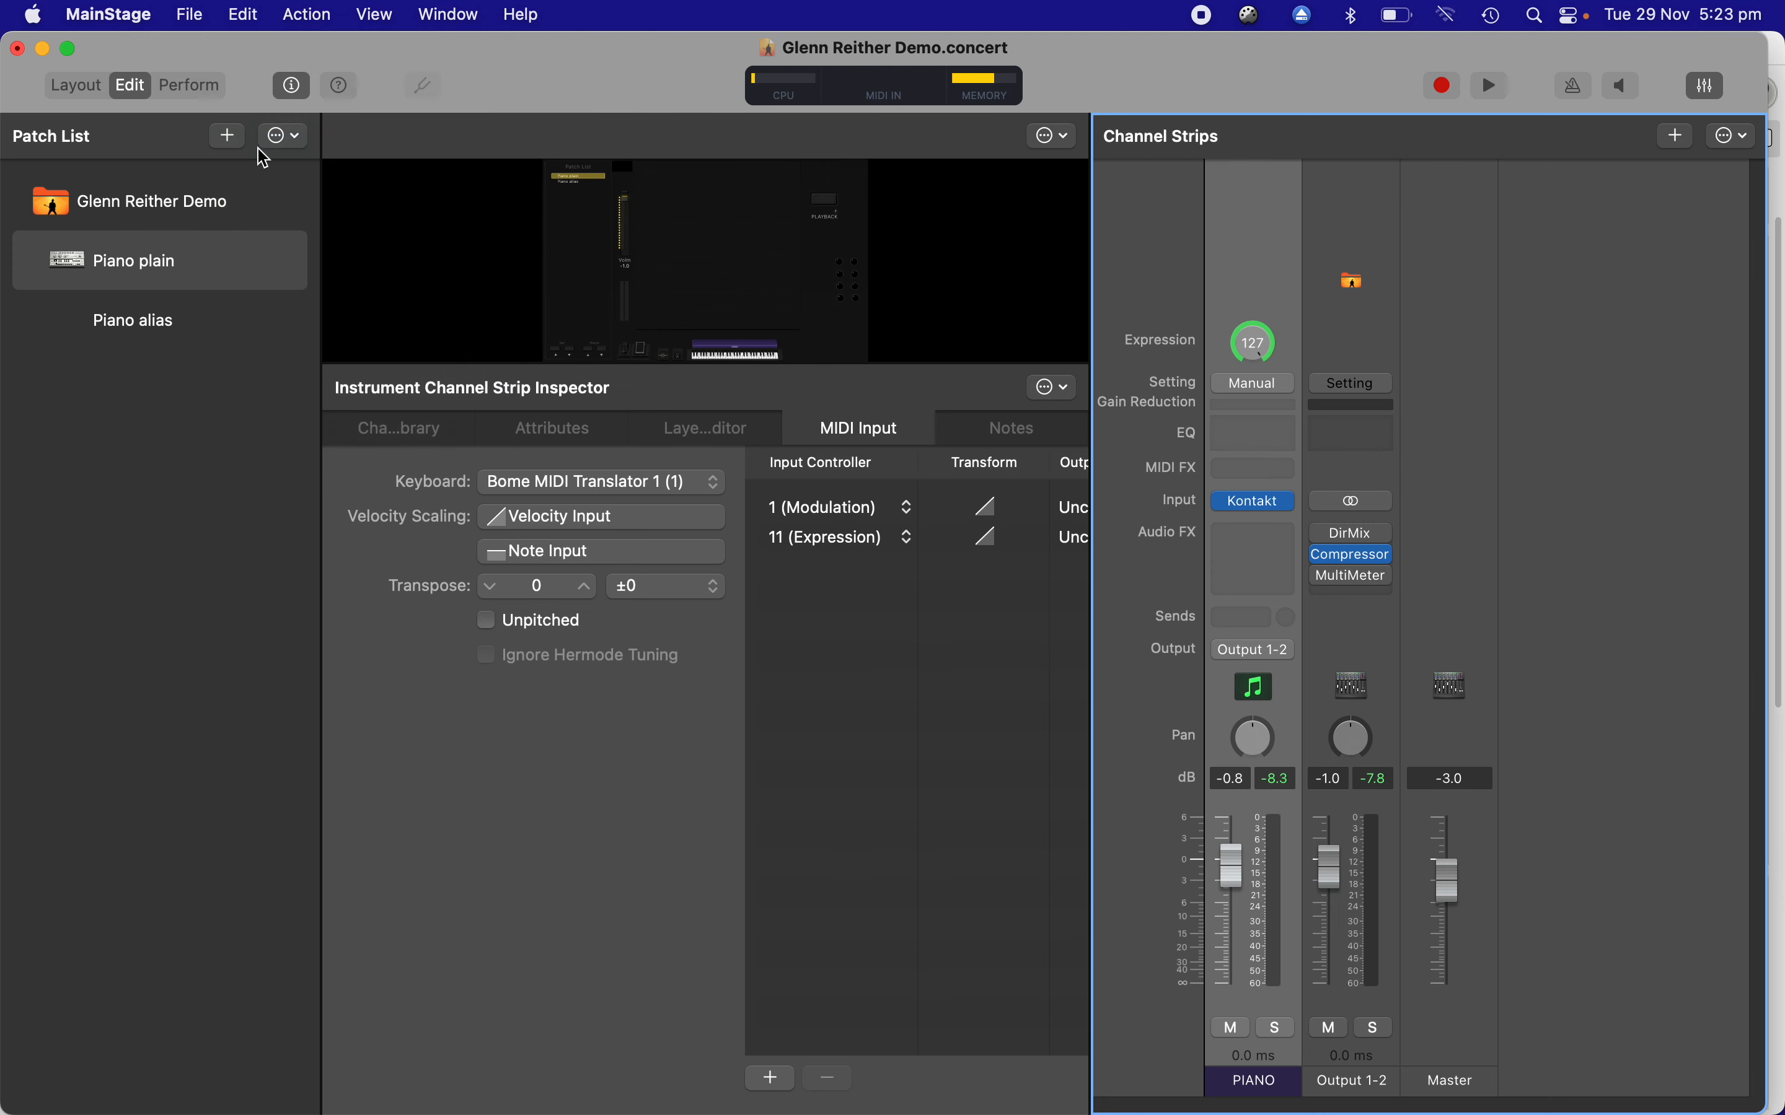
pyautogui.click(166, 332)
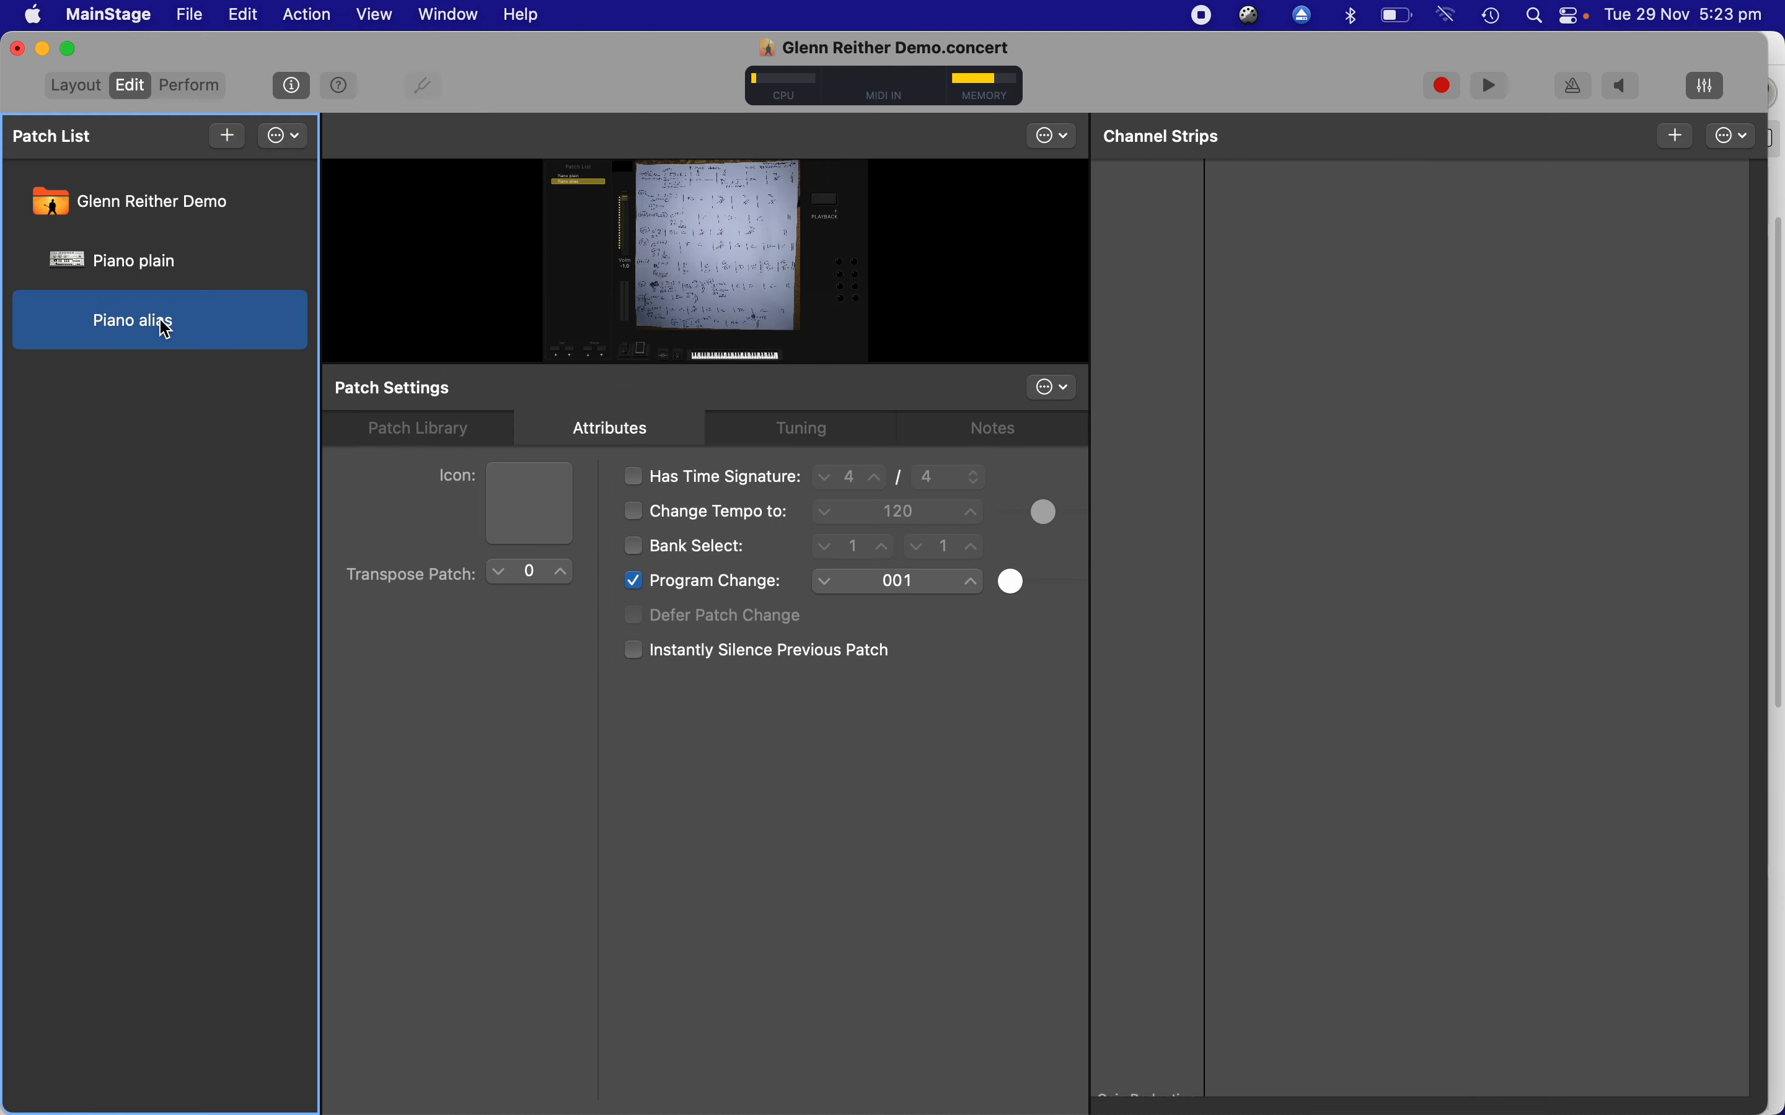
pyautogui.click(243, 15)
pyautogui.click(284, 235)
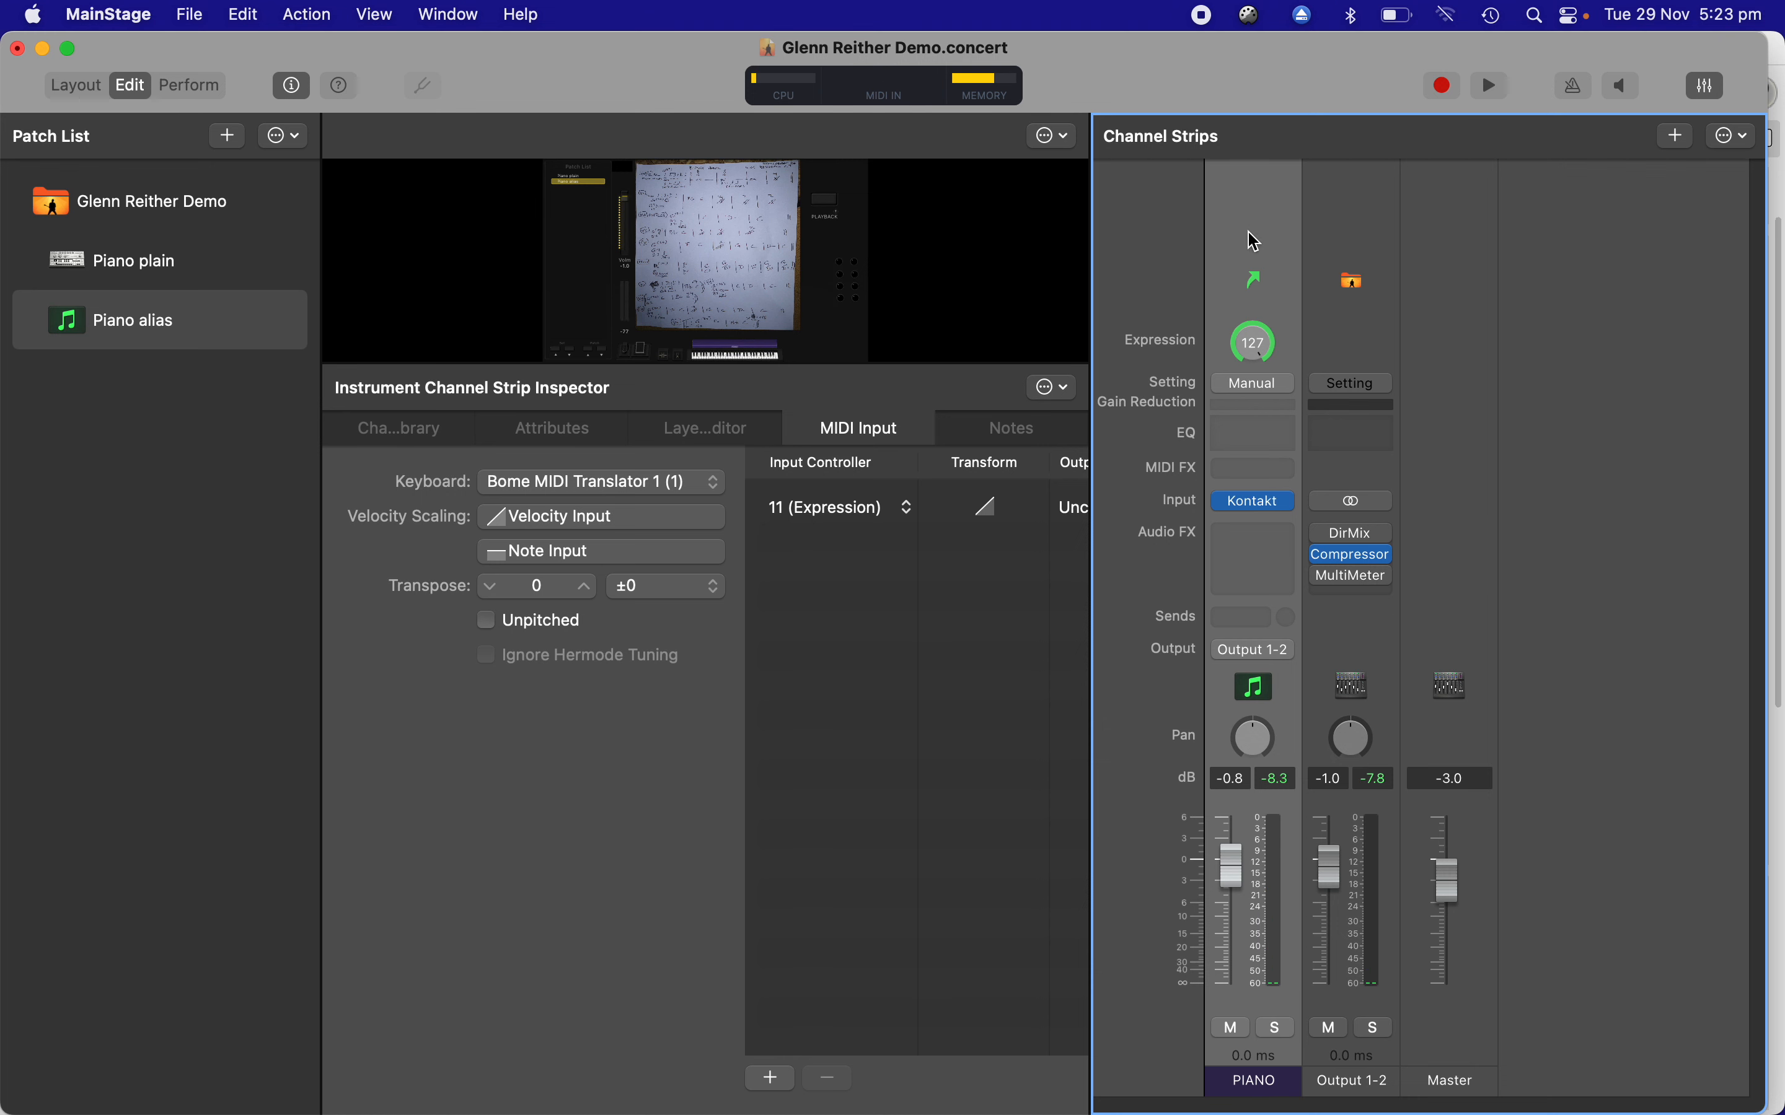
# - Add a Channel EQ to the PIANO strip in Piano alias and raise its high shelf to +16.8 dB at 1260 Hz
pyautogui.click(129, 271)
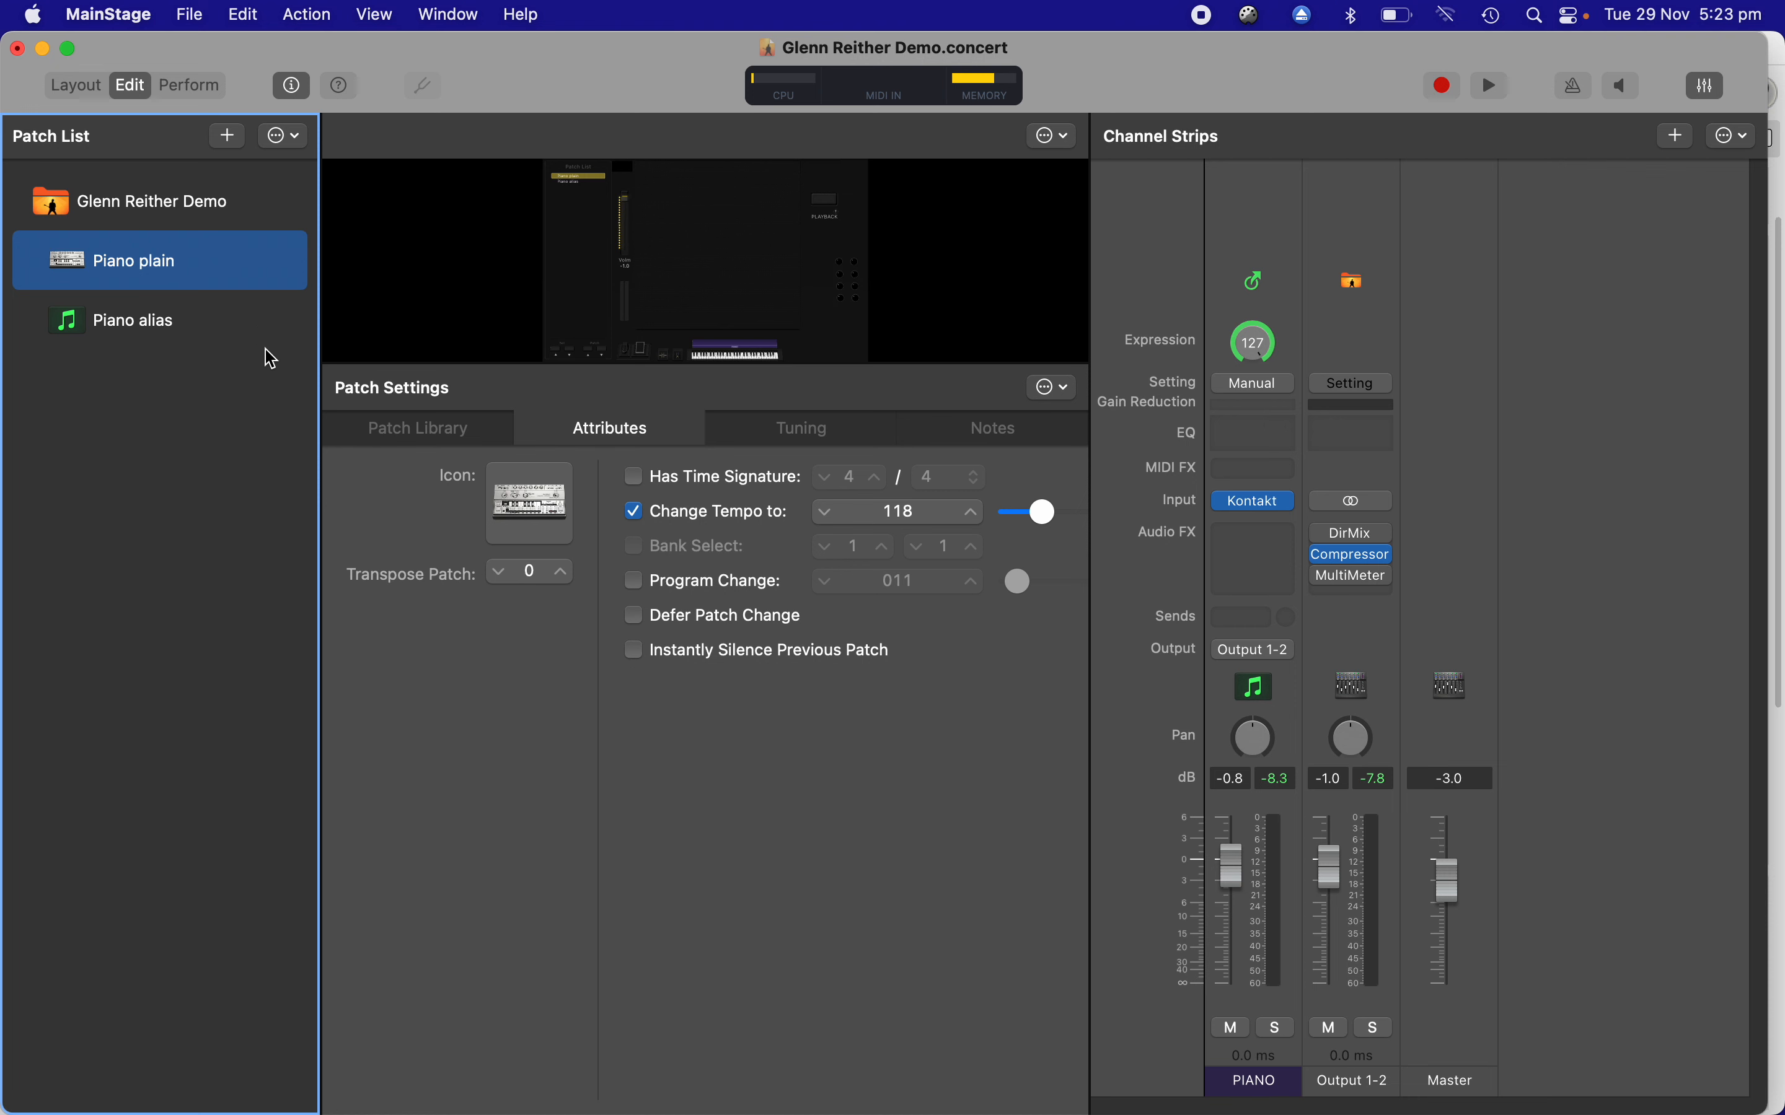
pyautogui.click(171, 329)
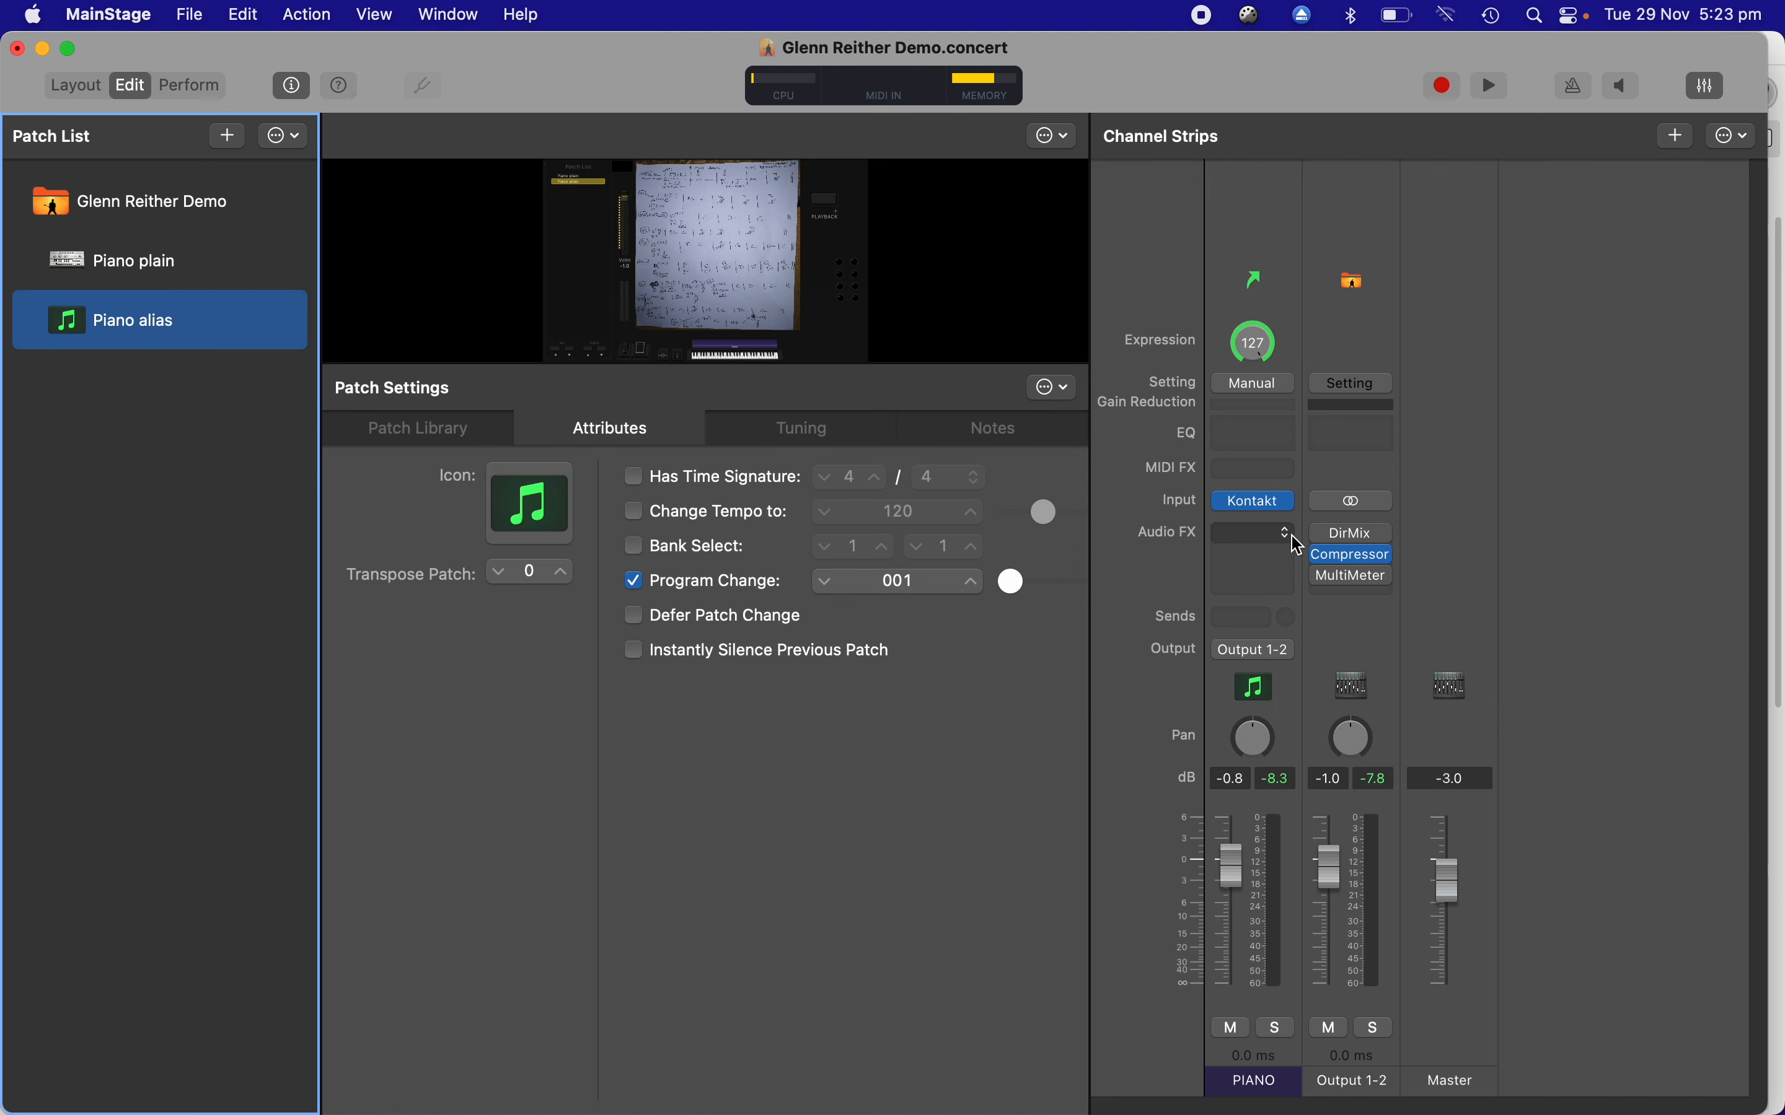
pyautogui.click(1277, 439)
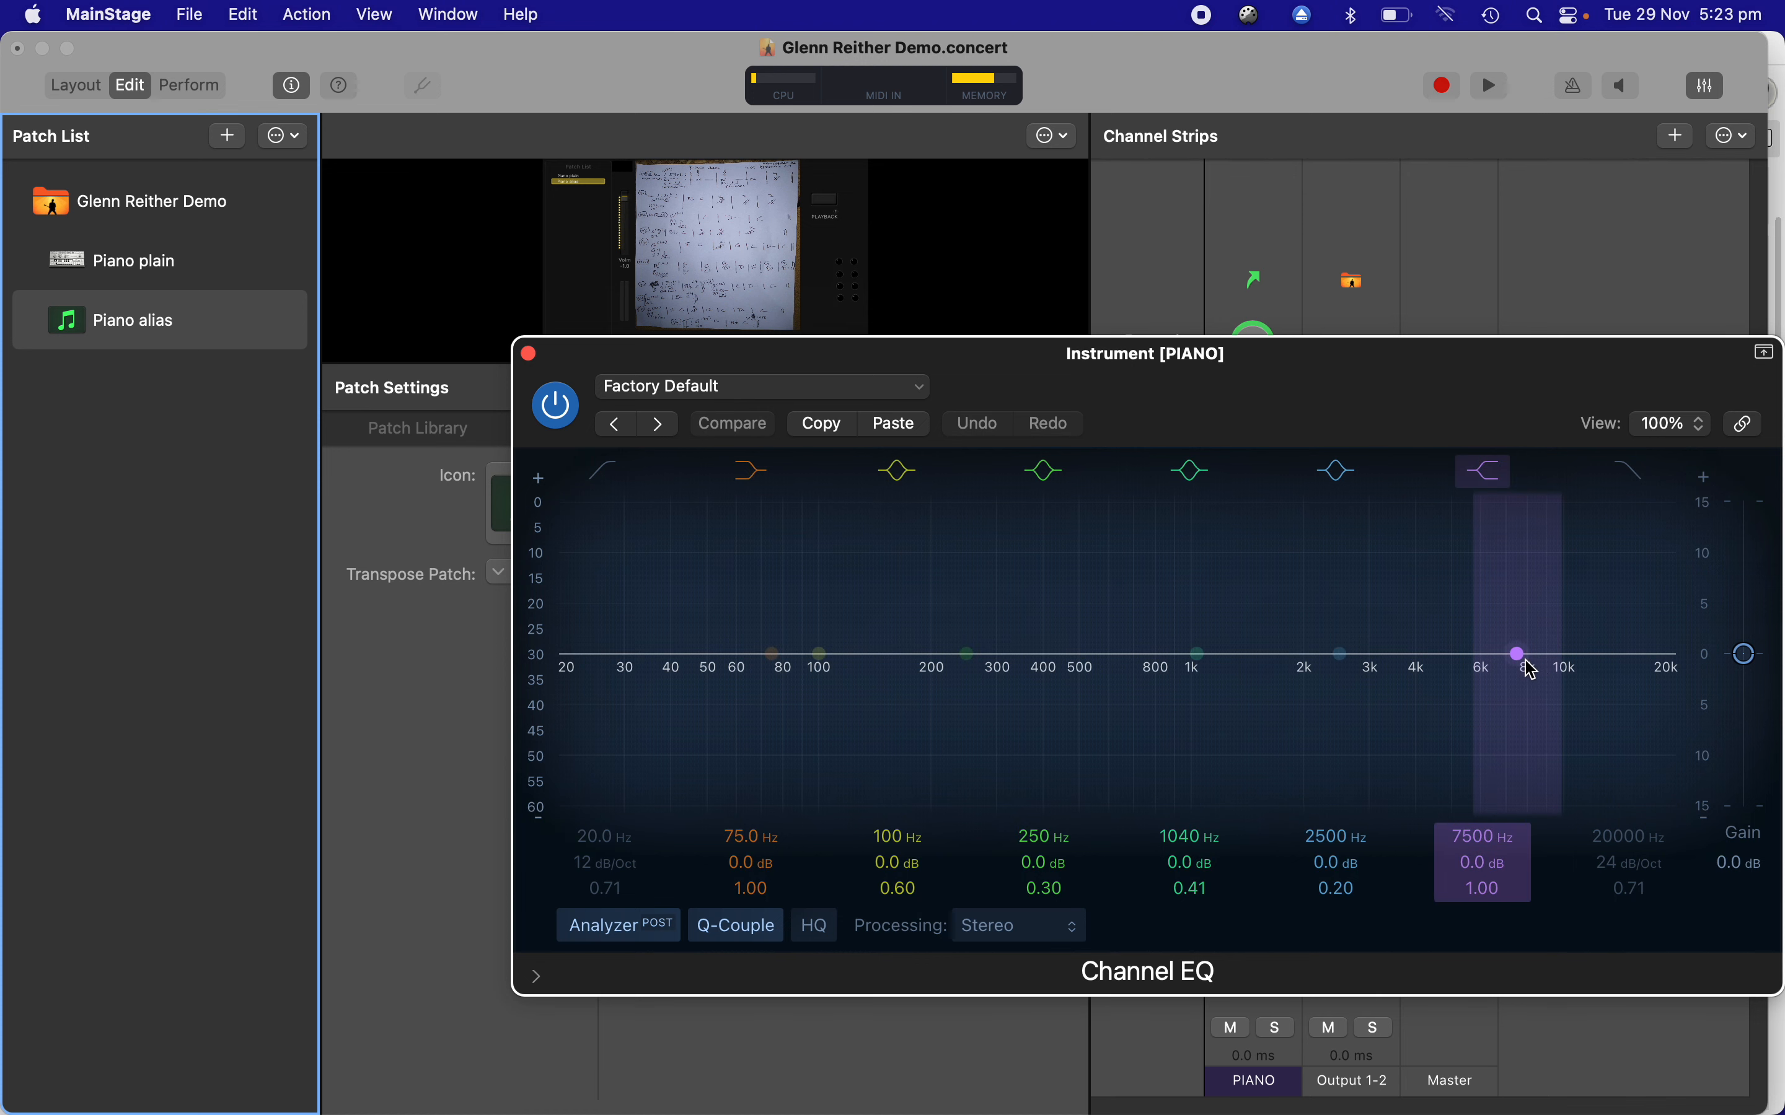
pyautogui.moveTo(1530, 670); pyautogui.dragTo(1226, 458)
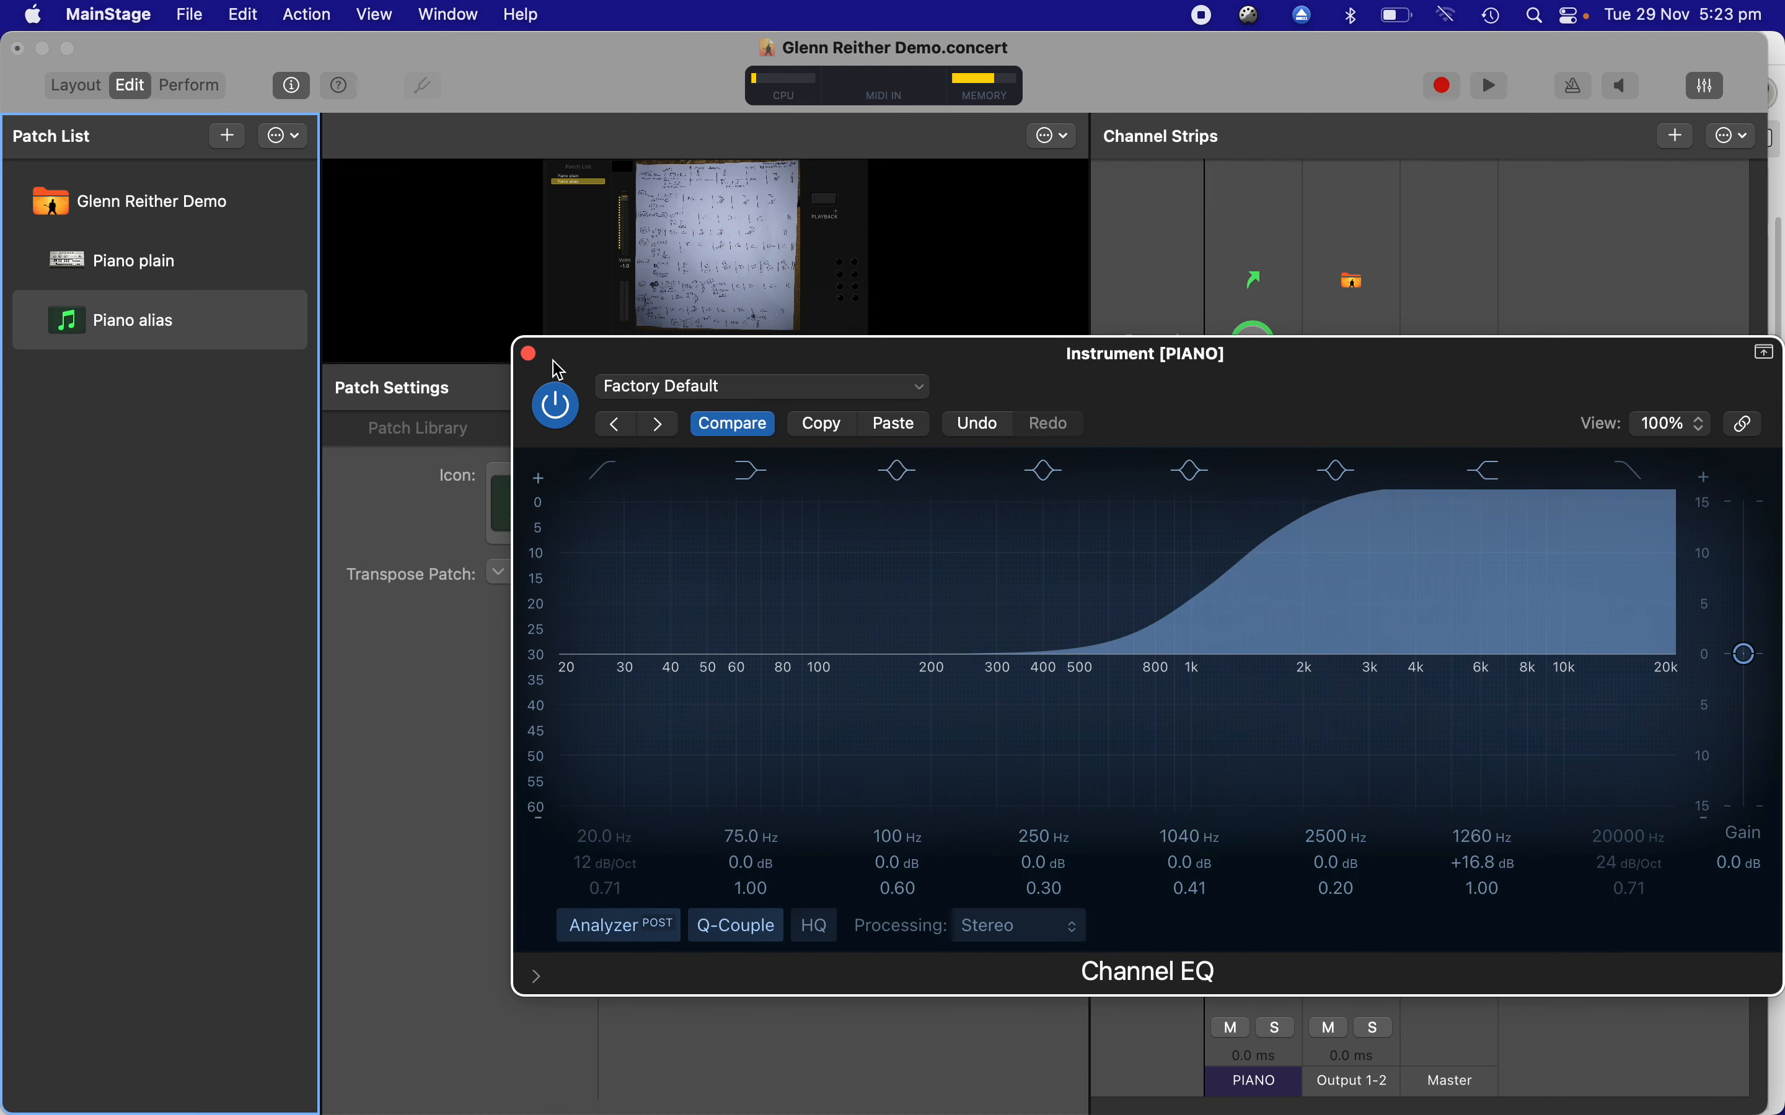
pyautogui.click(528, 353)
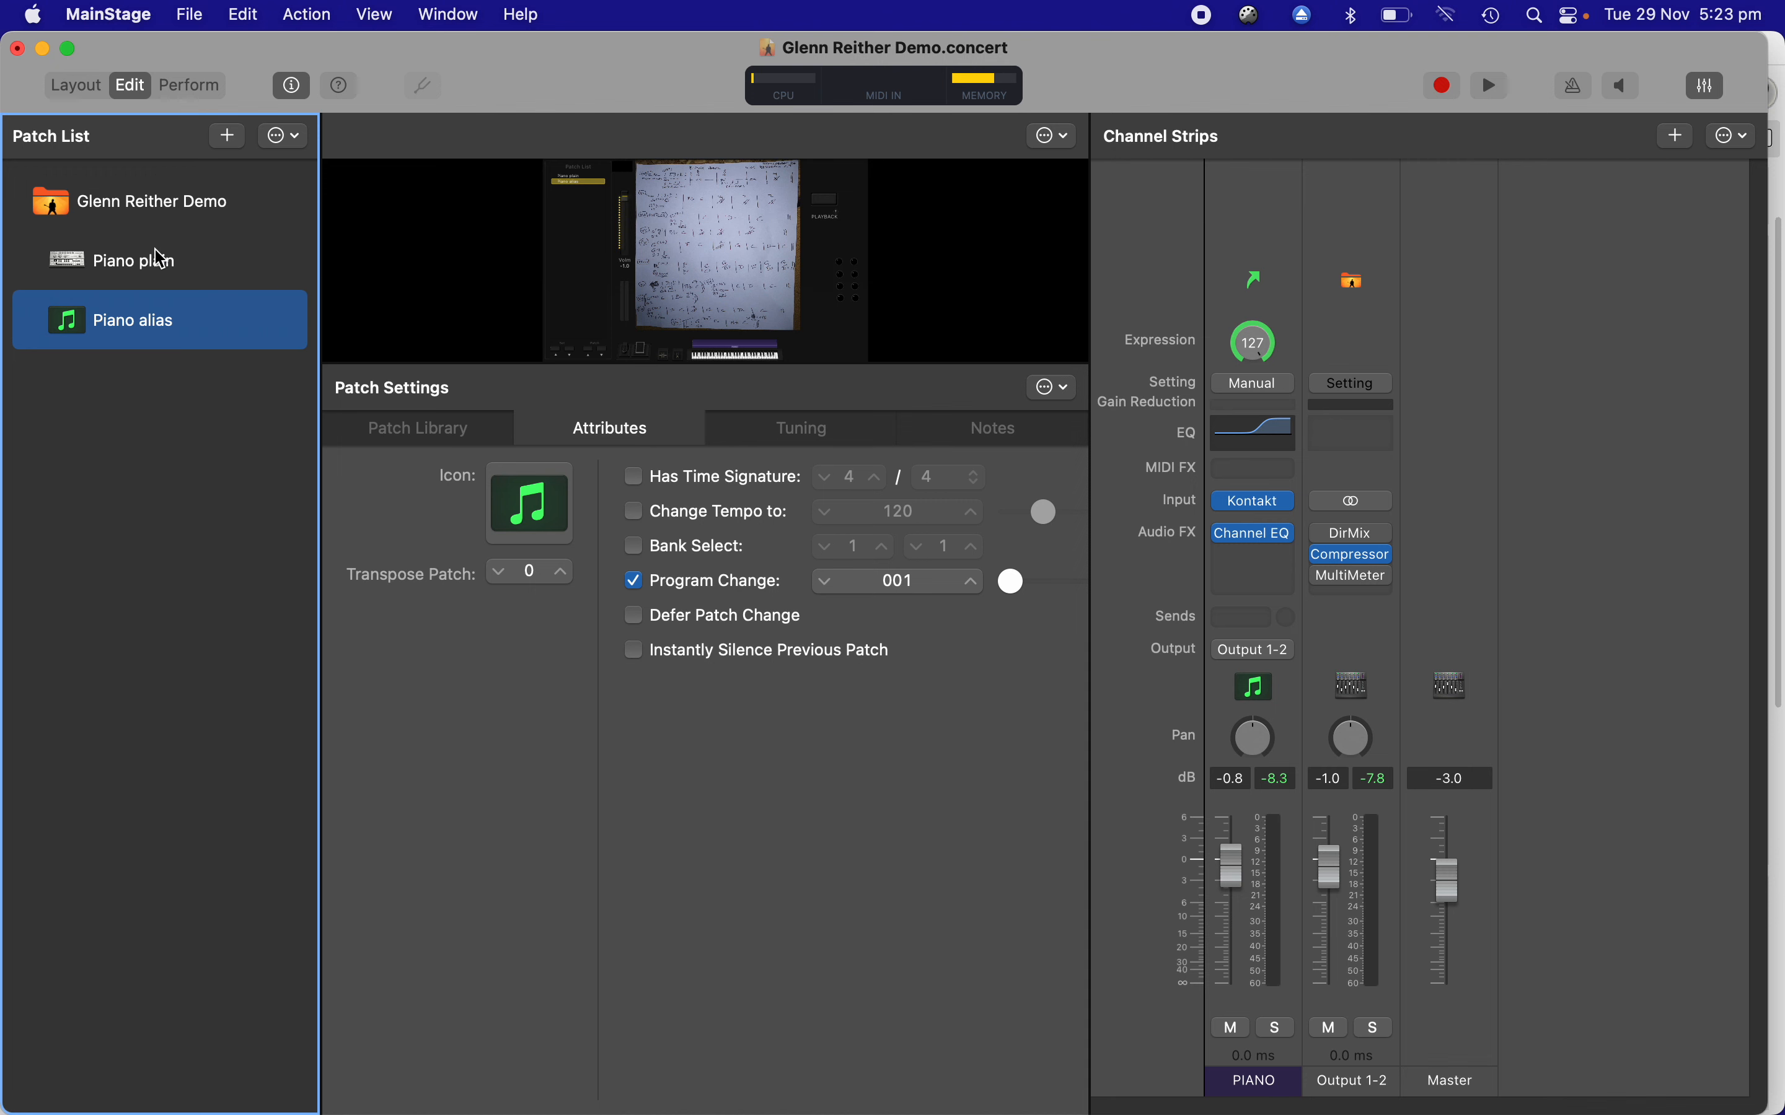
# - Check the Channel EQ on the PIANO strip in Piano plain, remove it there, and check the strip in Piano alias
pyautogui.click(151, 268)
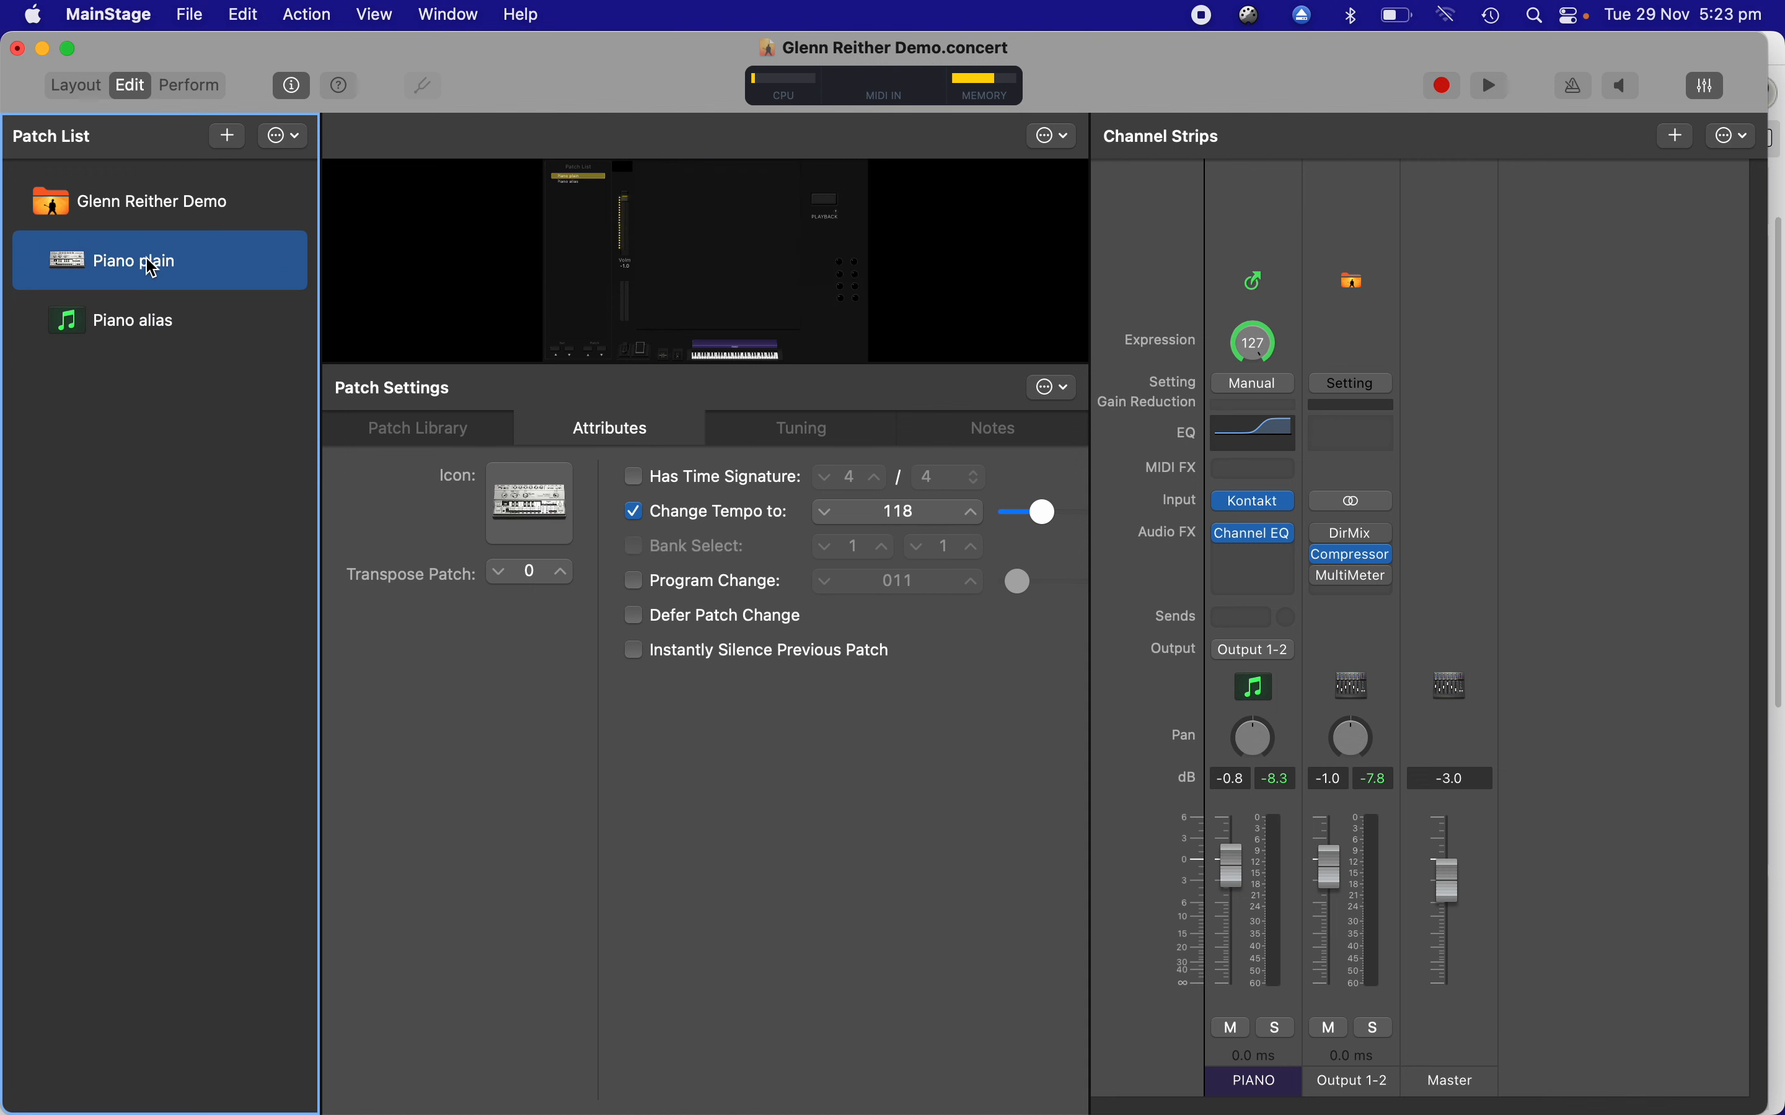
pyautogui.click(1292, 538)
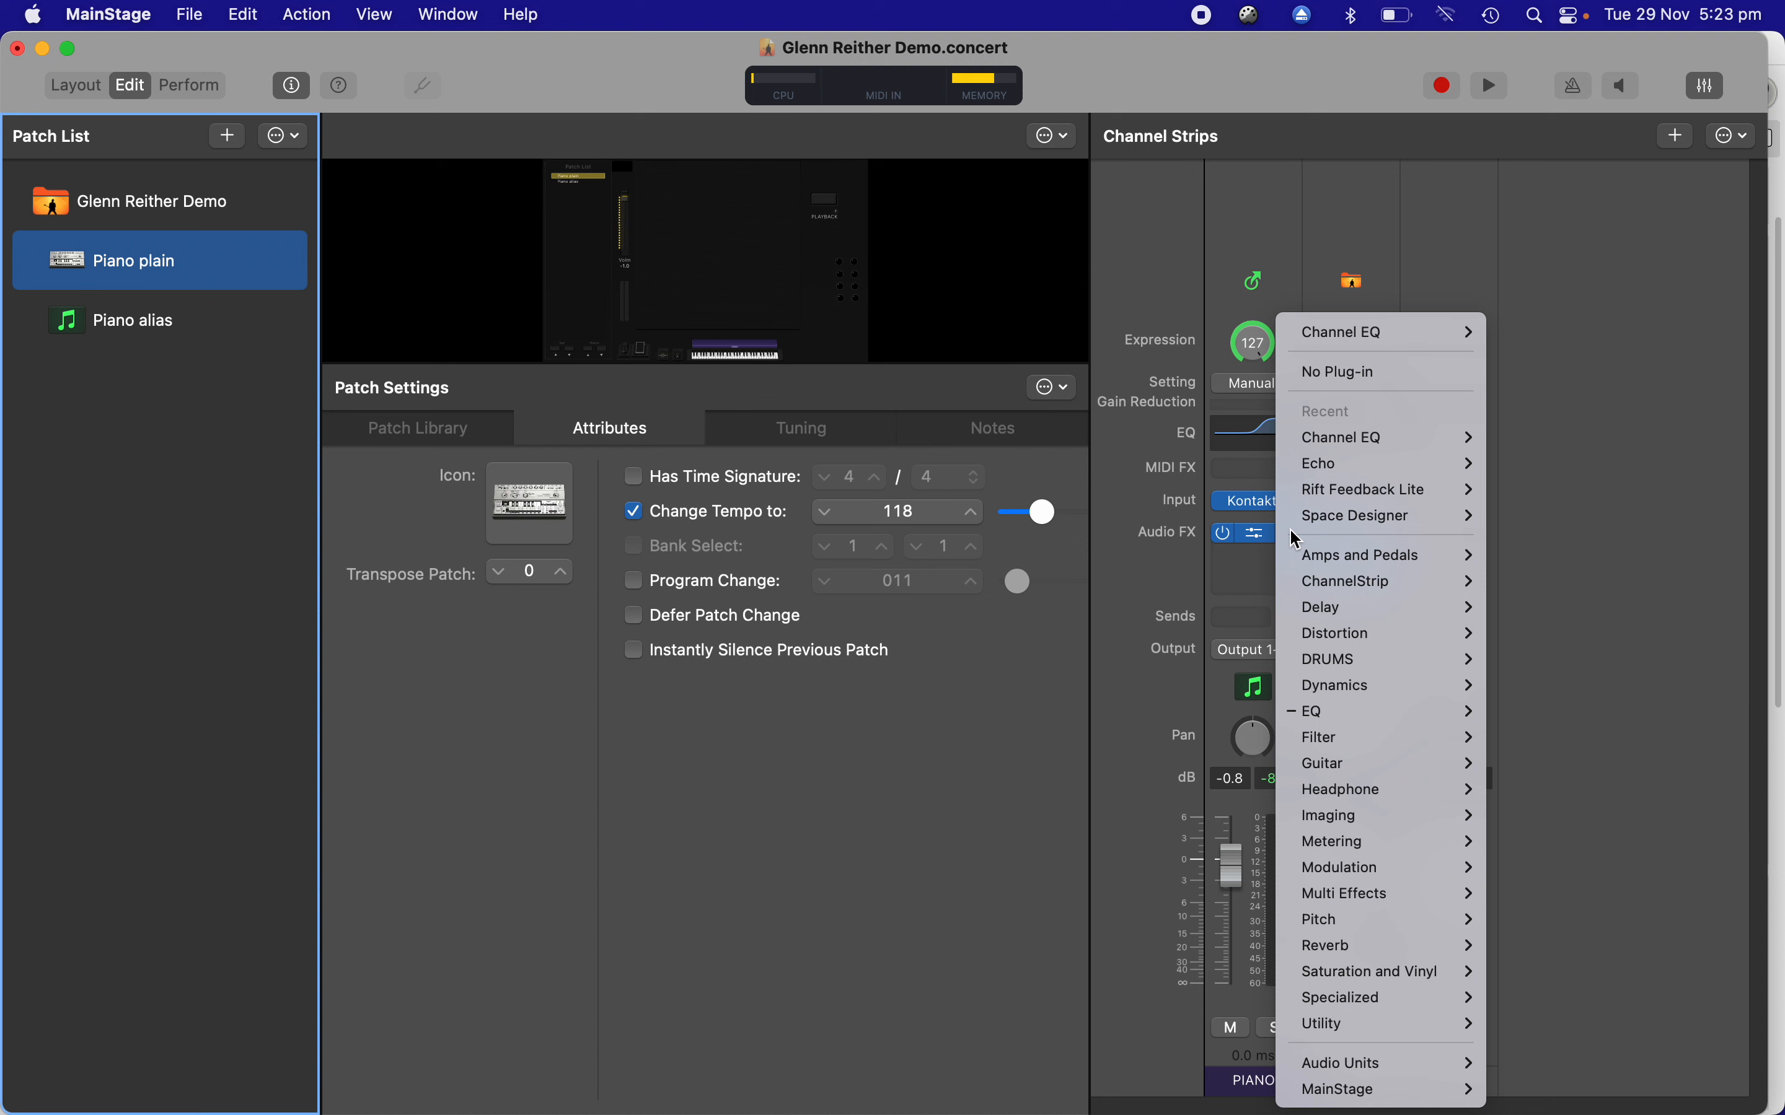
pyautogui.click(1332, 376)
pyautogui.click(132, 318)
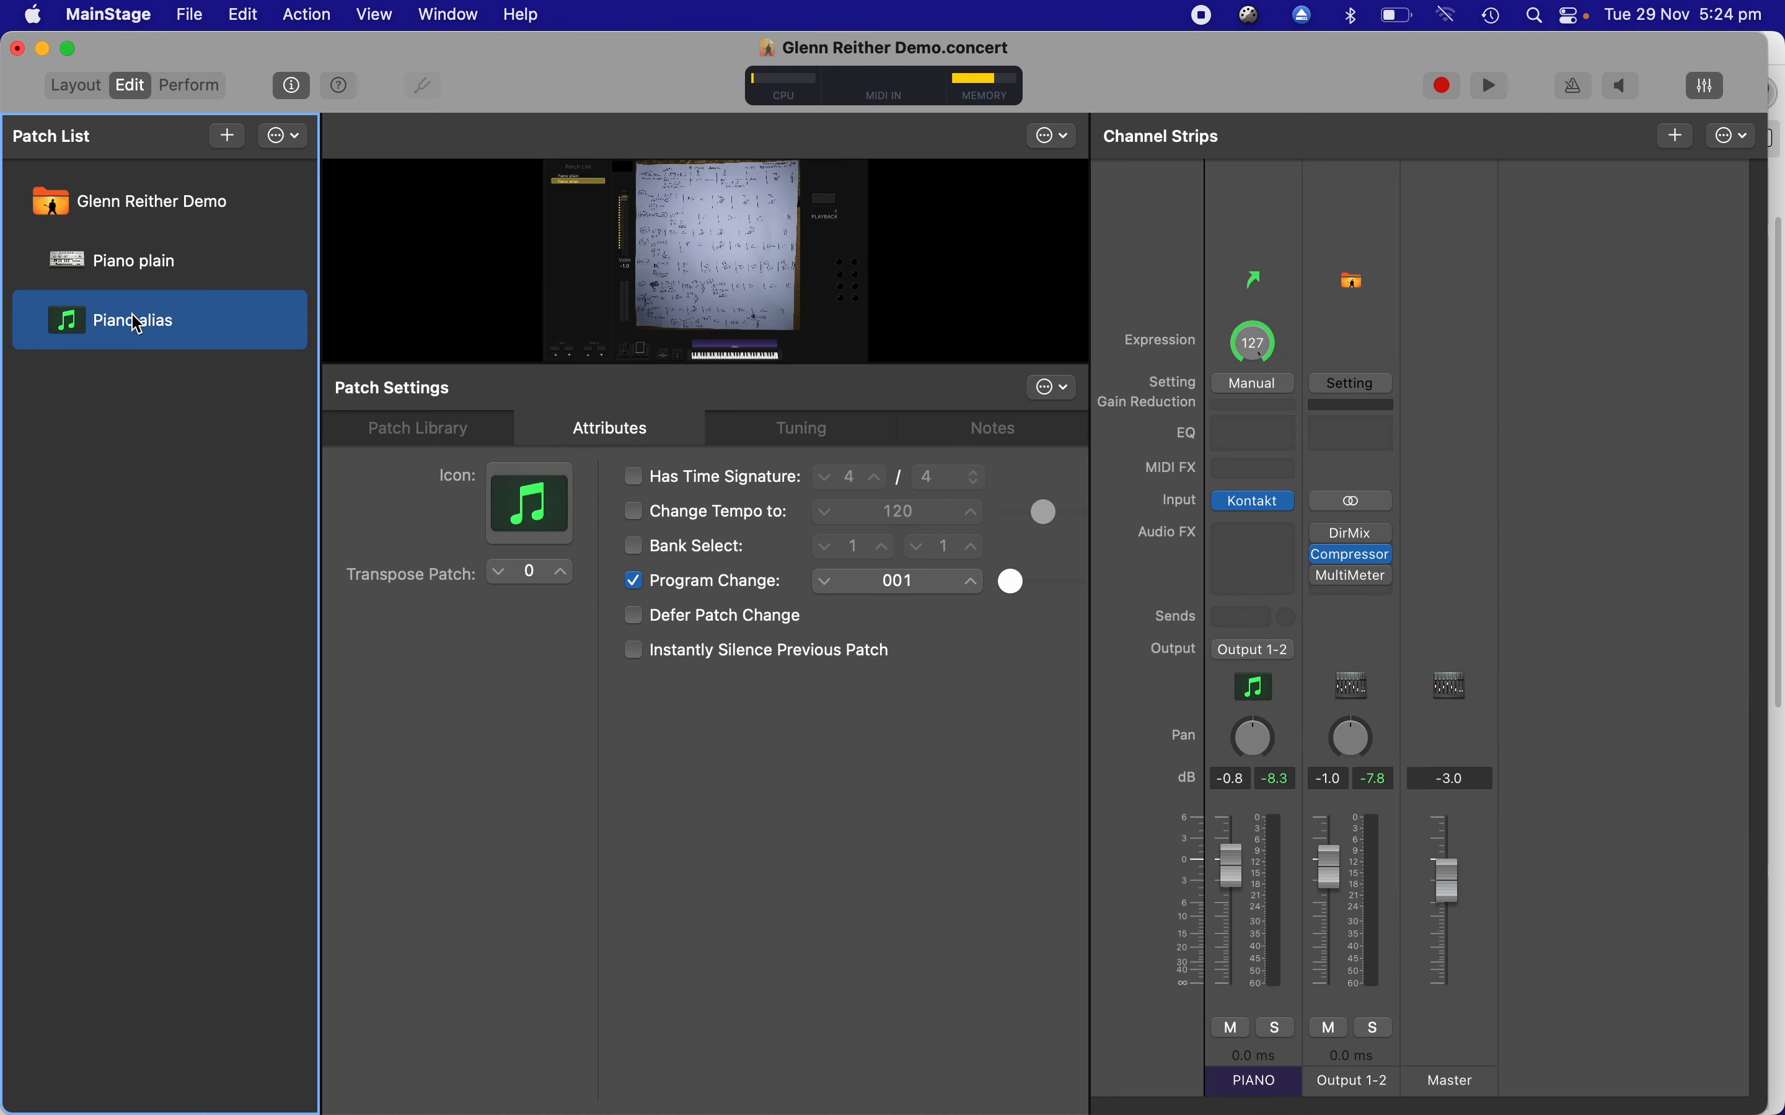
pyautogui.moveTo(1253, 532)
# - Pan the PIANO strip in Piano plain to the right by about 63, and compare the pan in Piano alias
pyautogui.click(156, 283)
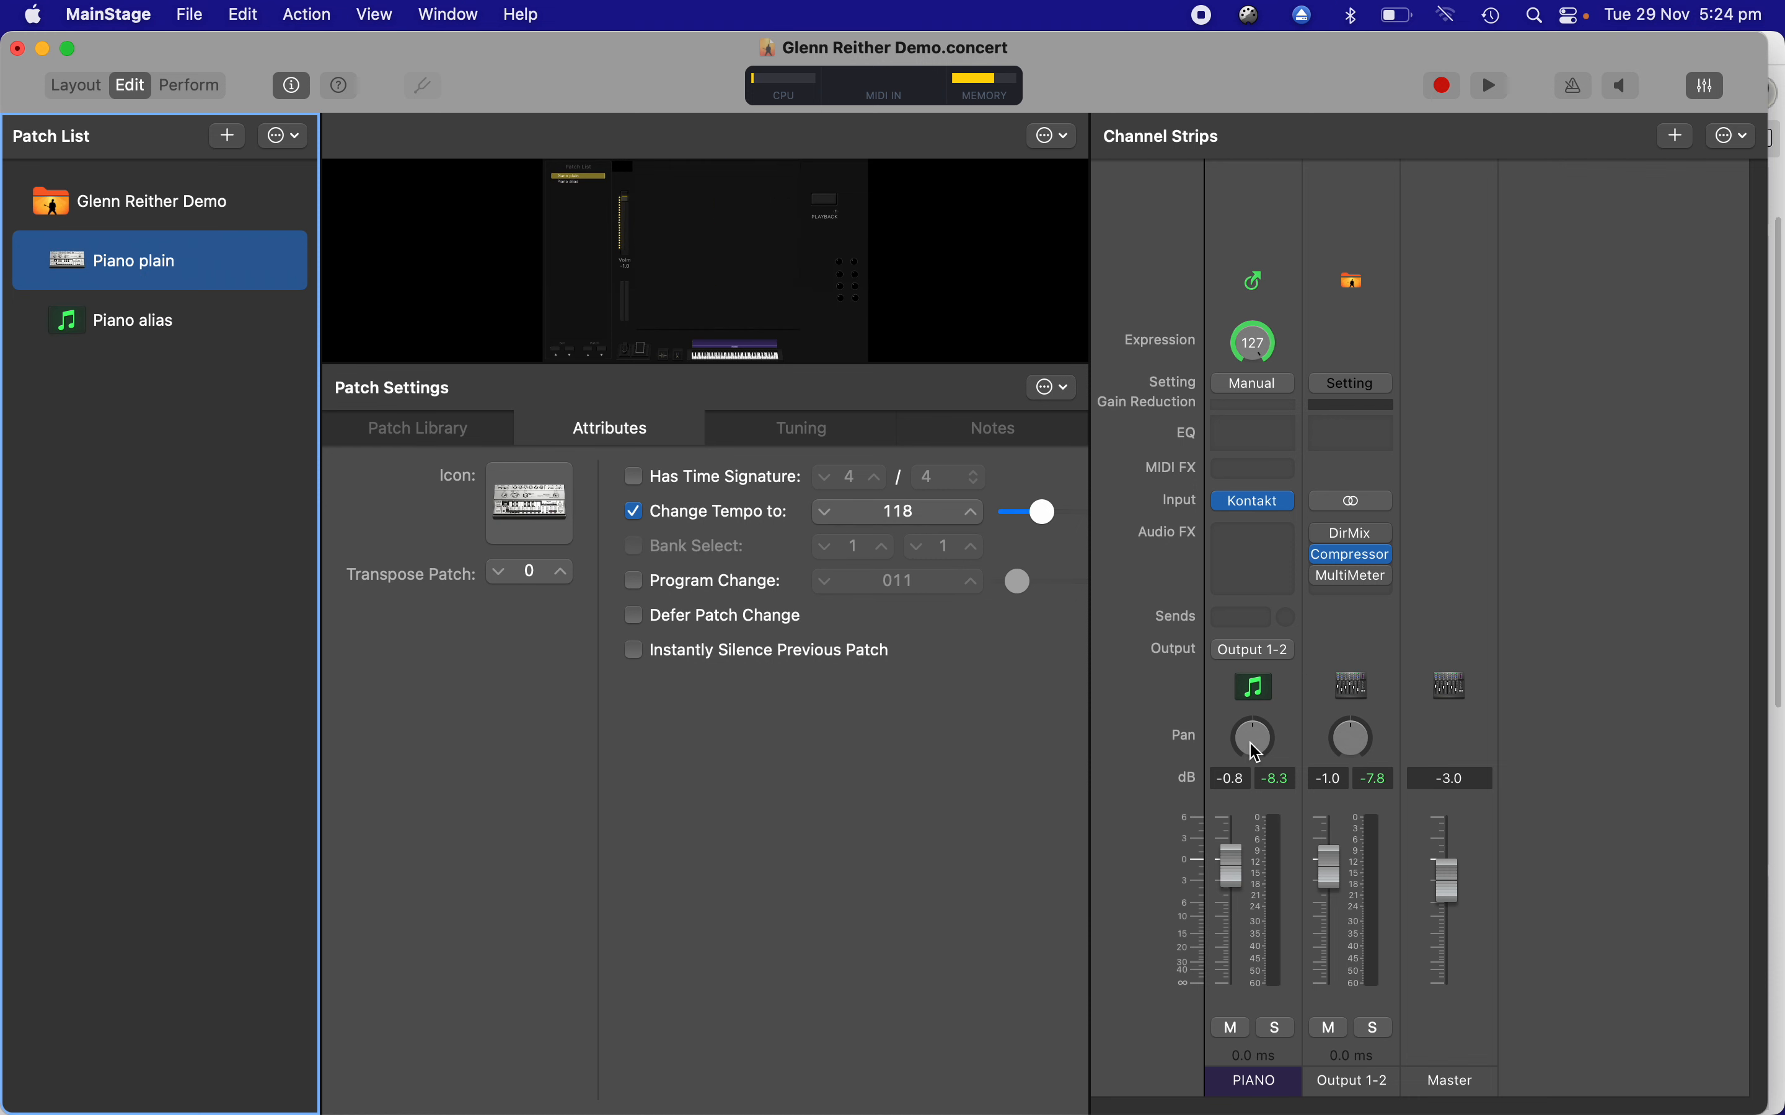
pyautogui.moveTo(1256, 746); pyautogui.dragTo(1248, 611)
pyautogui.click(132, 323)
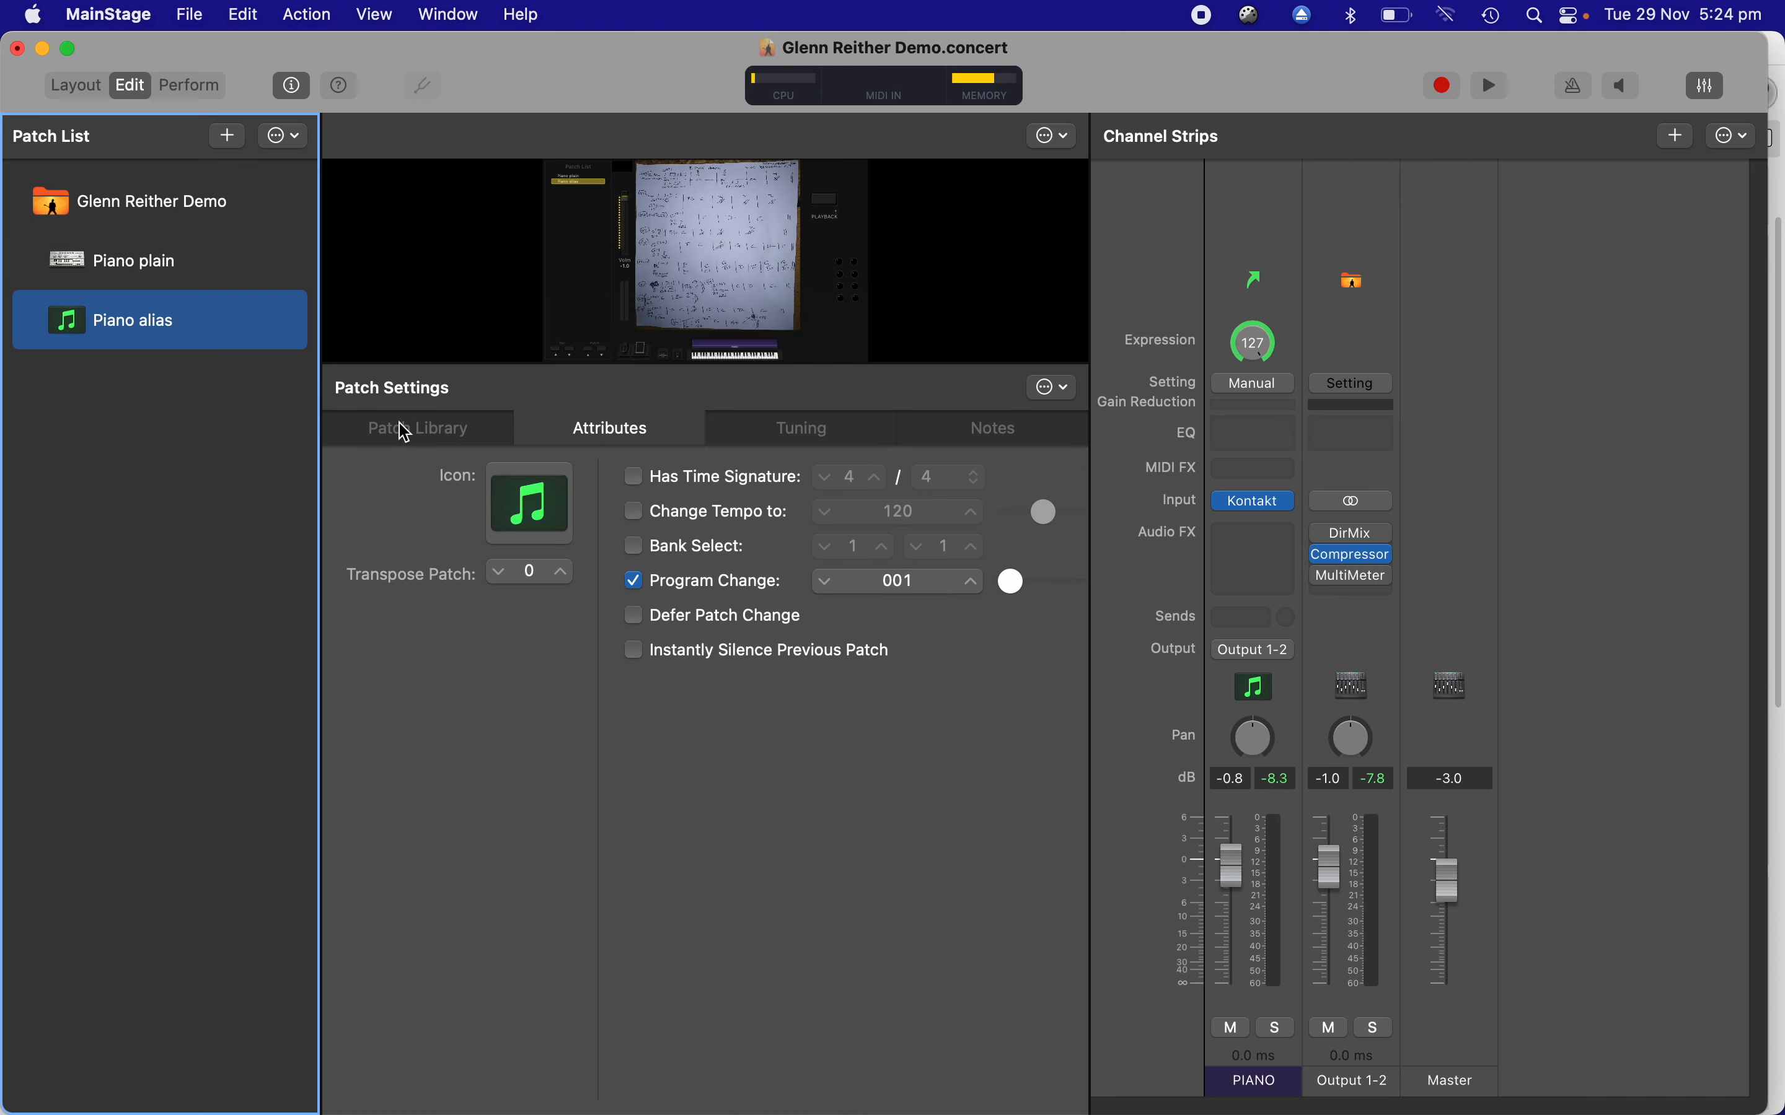
# - Return the PIANO strip's pan in the Piano plain patch to centre
pyautogui.click(190, 273)
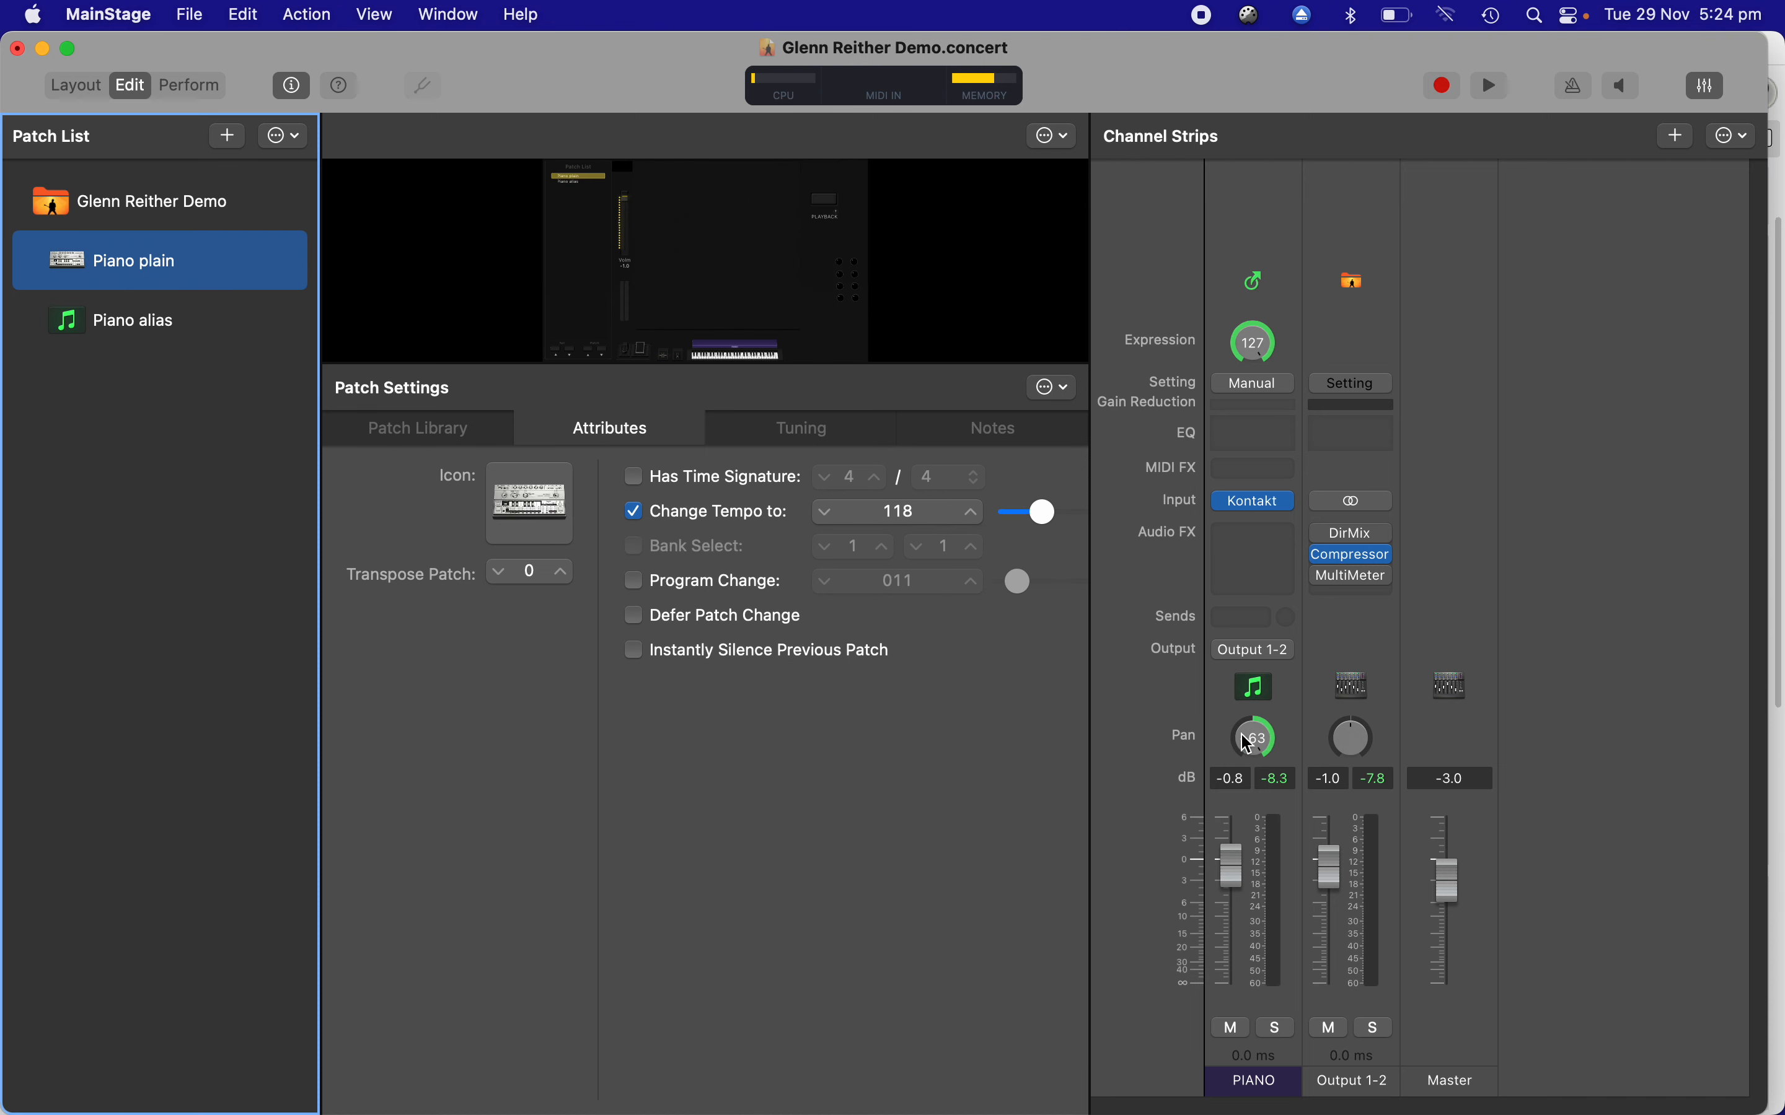
pyautogui.click(1254, 795)
pyautogui.moveTo(1254, 768); pyautogui.dragTo(1258, 857)
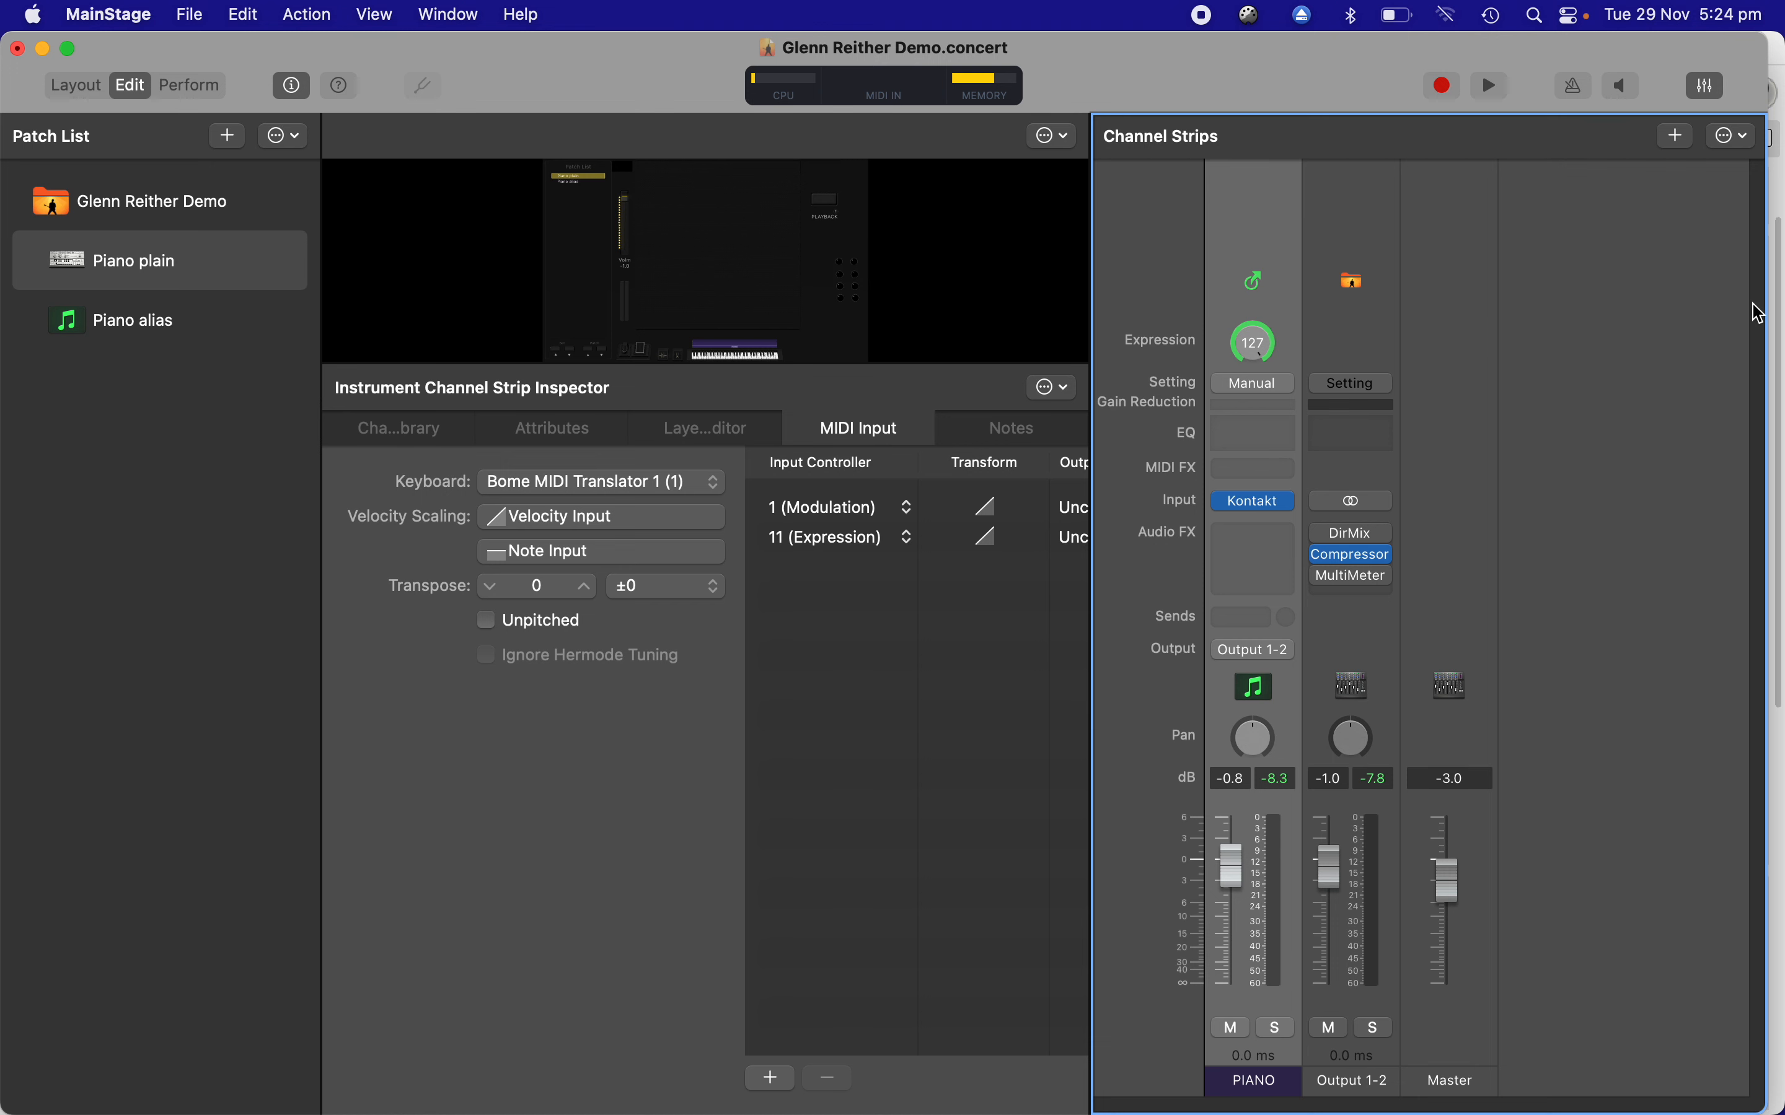
# - Add one audio channel strip to Piano plain with Bus 5 as input and Output 1-2 as output
pyautogui.click(1685, 143)
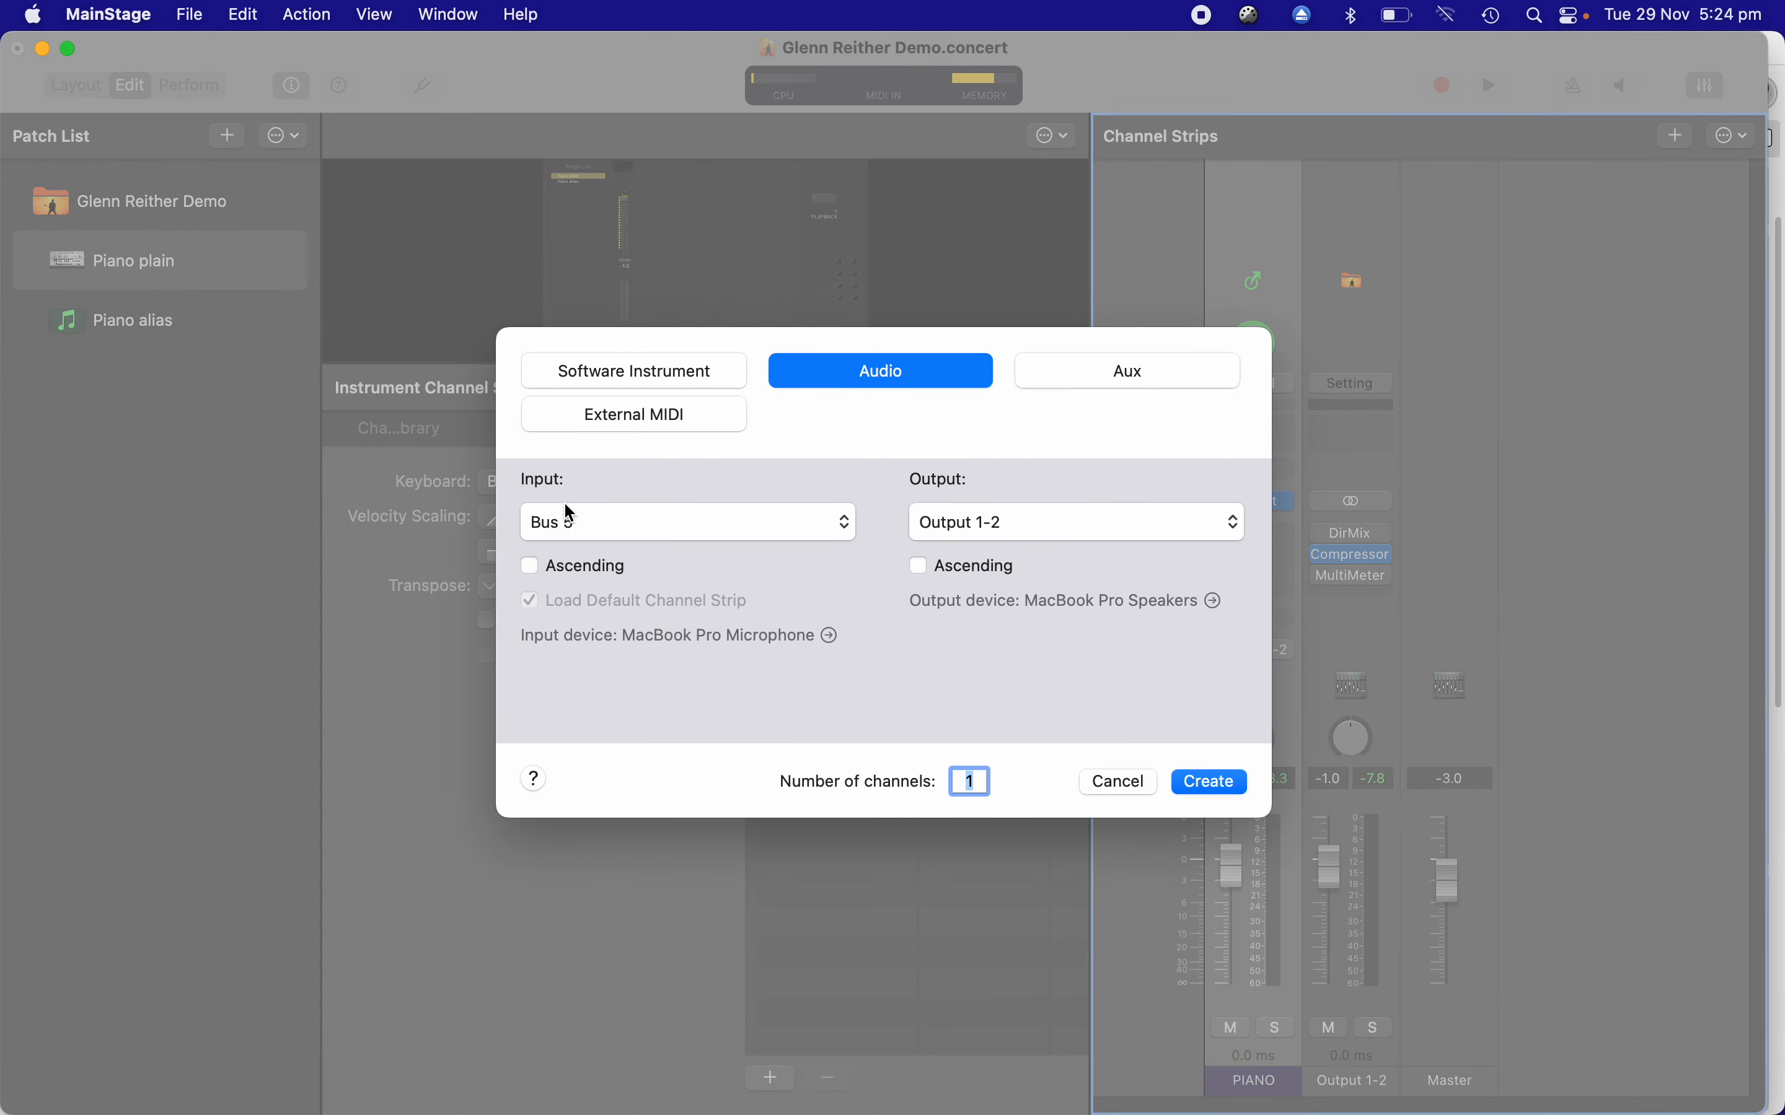
pyautogui.click(567, 533)
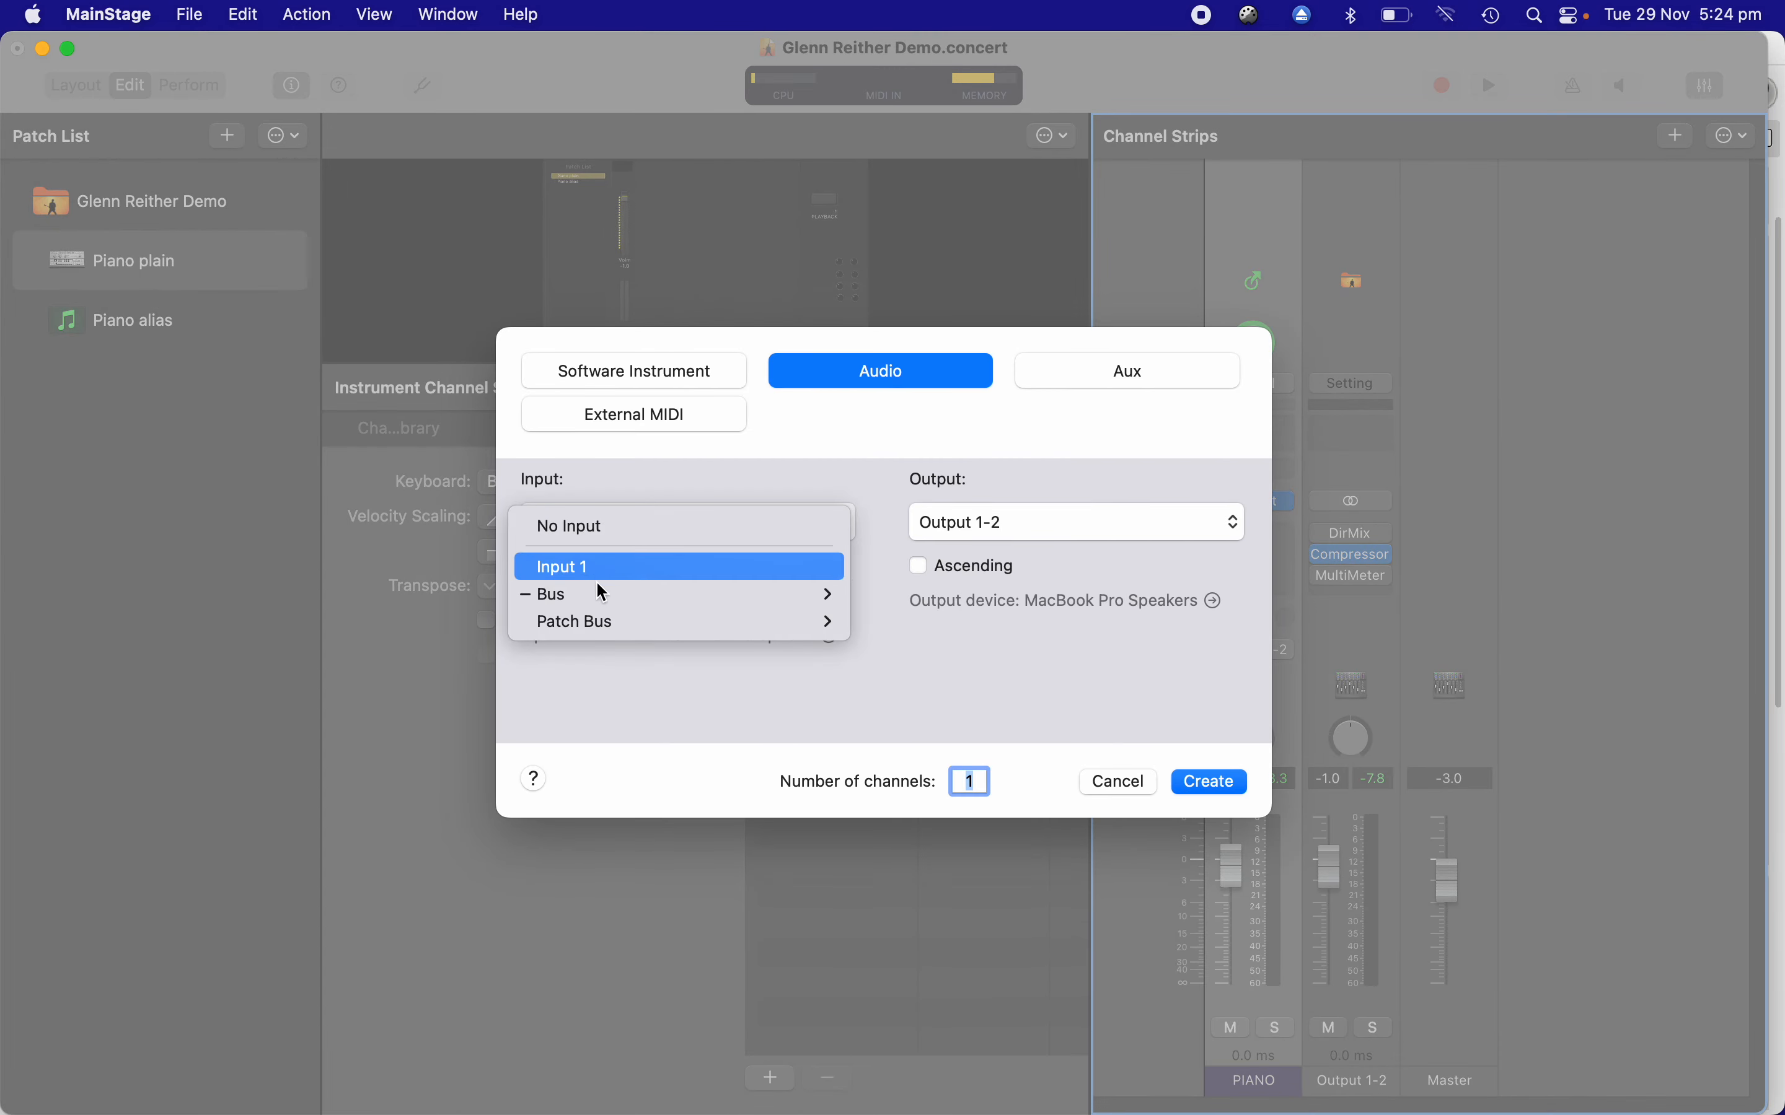
pyautogui.moveTo(605, 595)
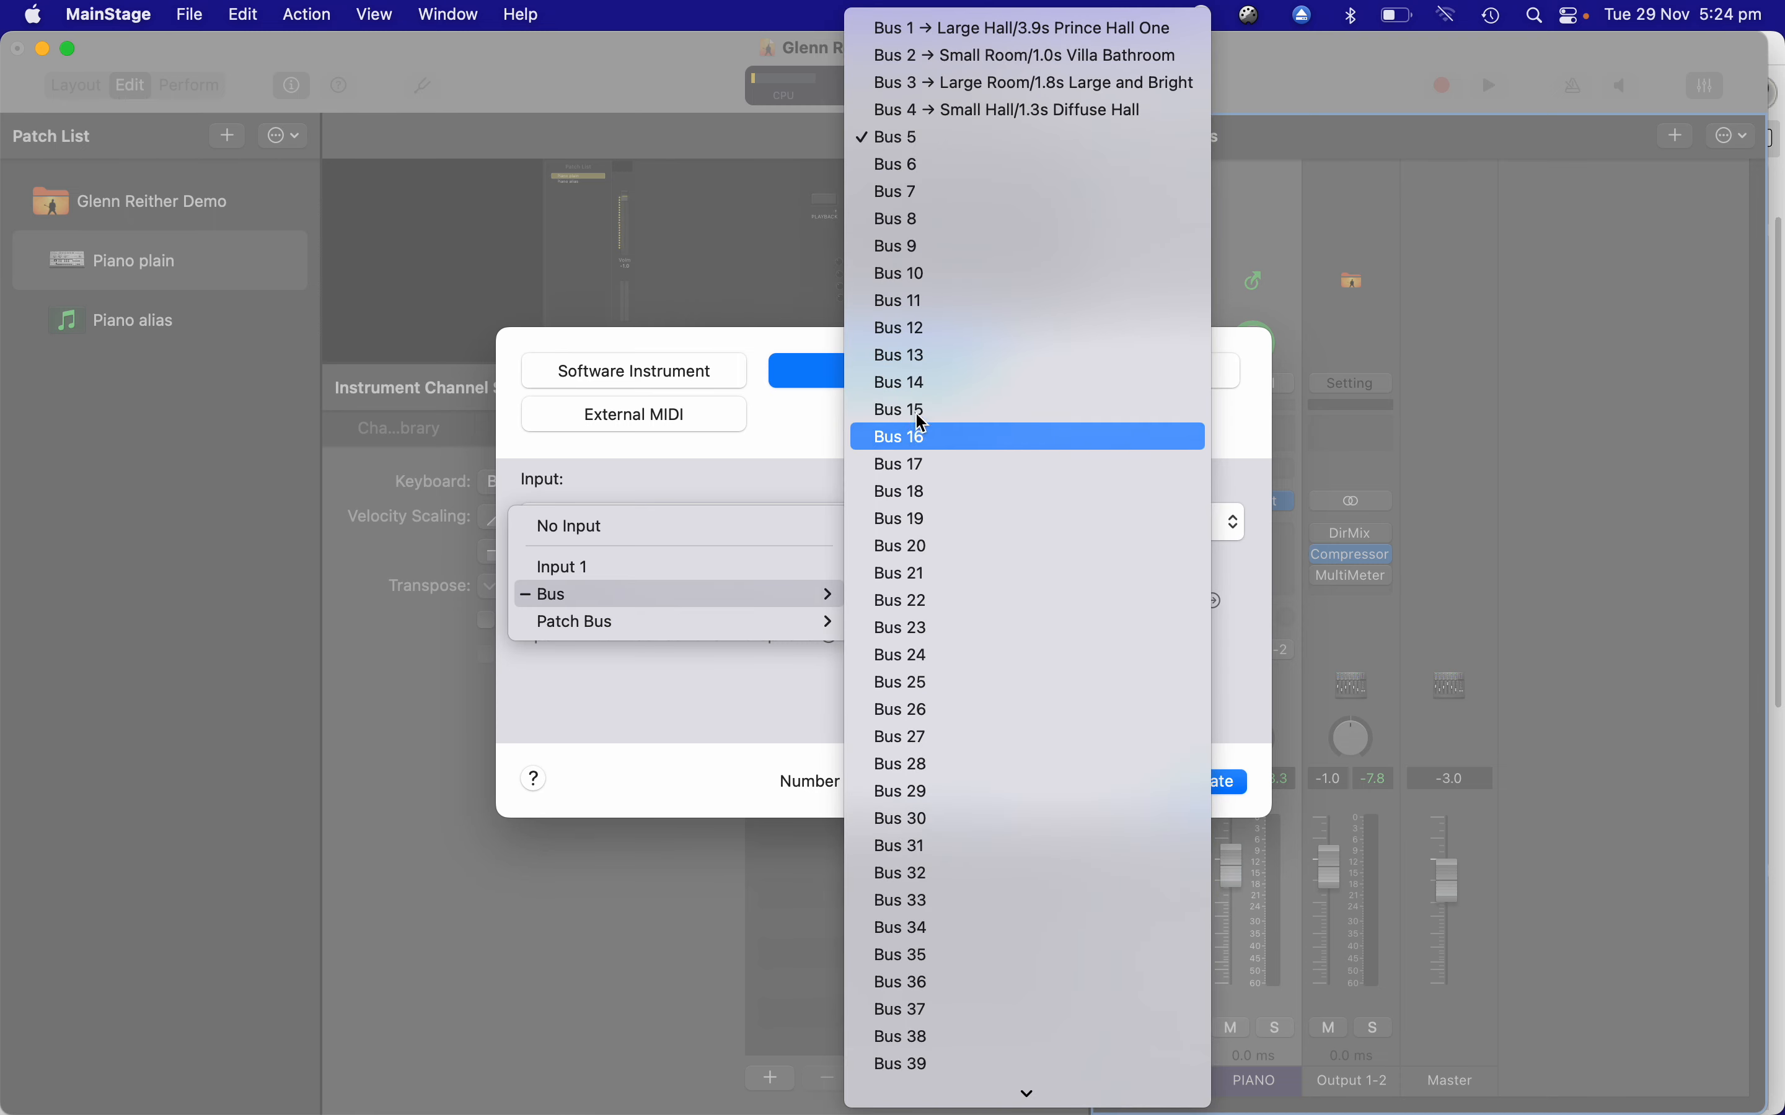
pyautogui.click(924, 146)
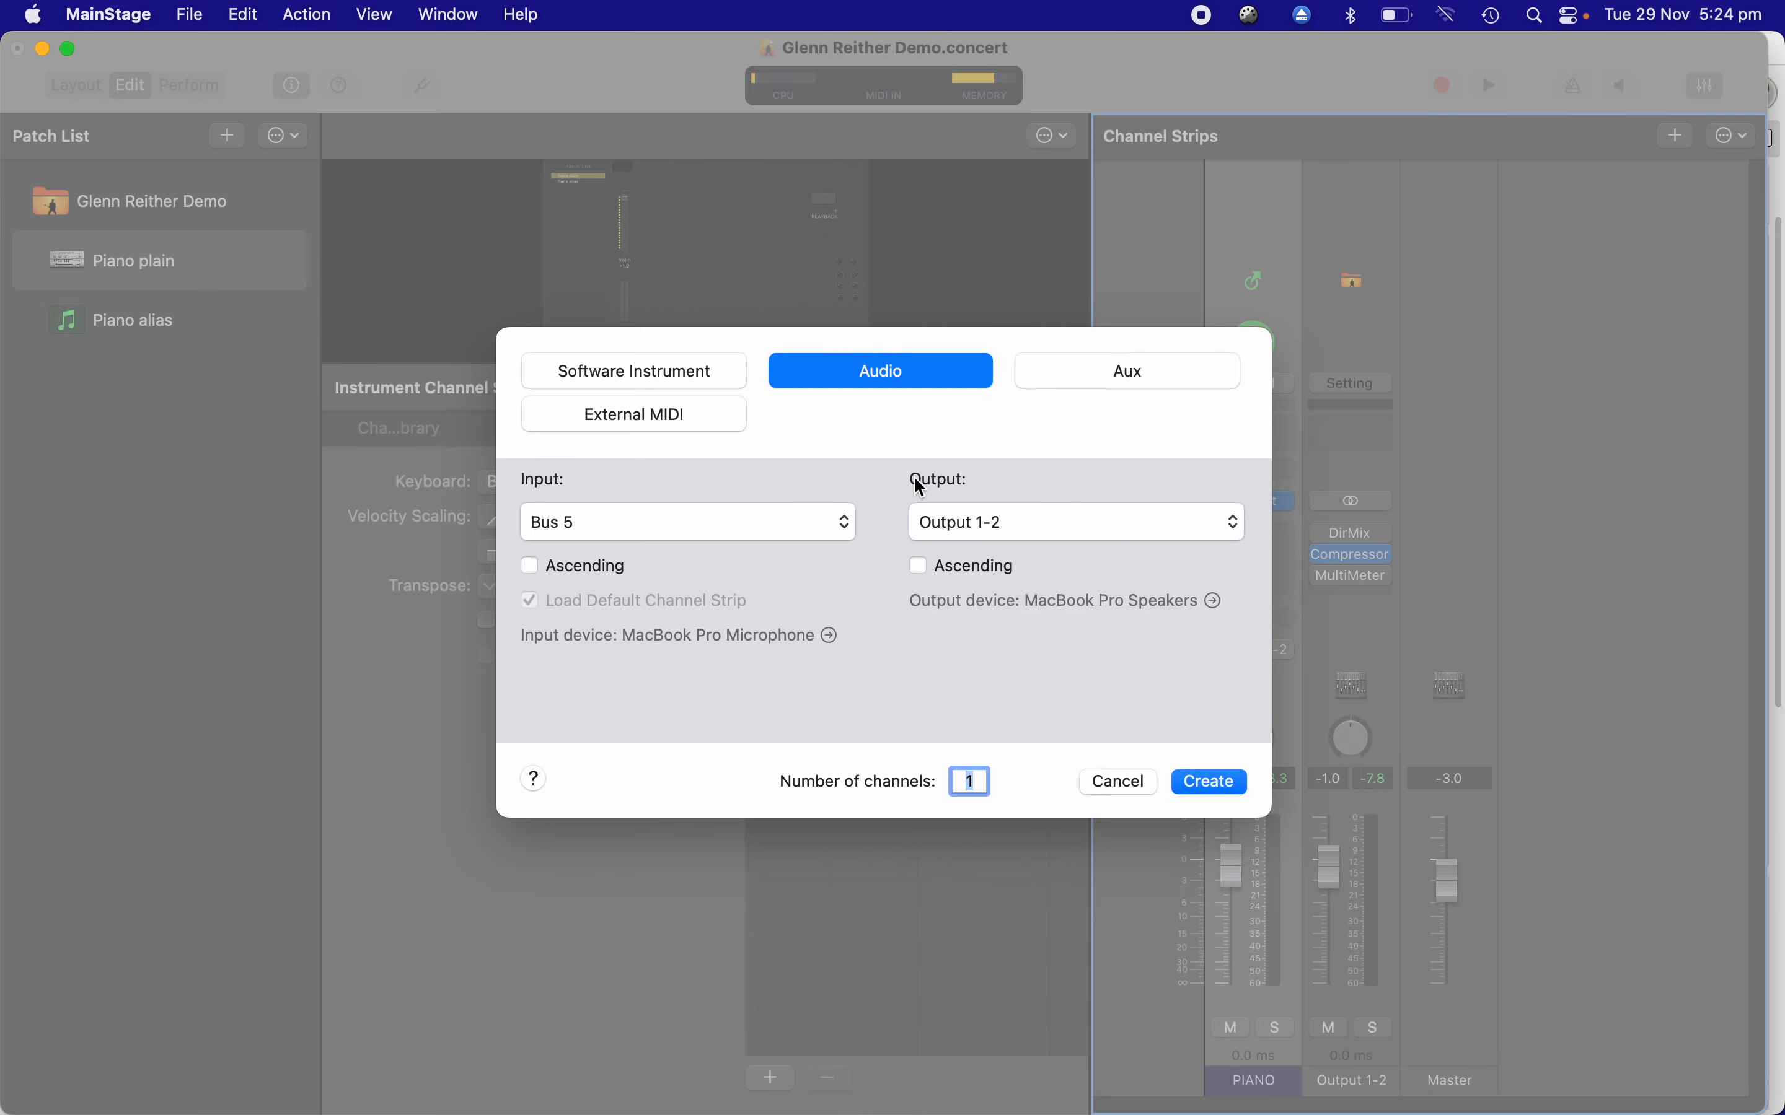
pyautogui.click(1226, 786)
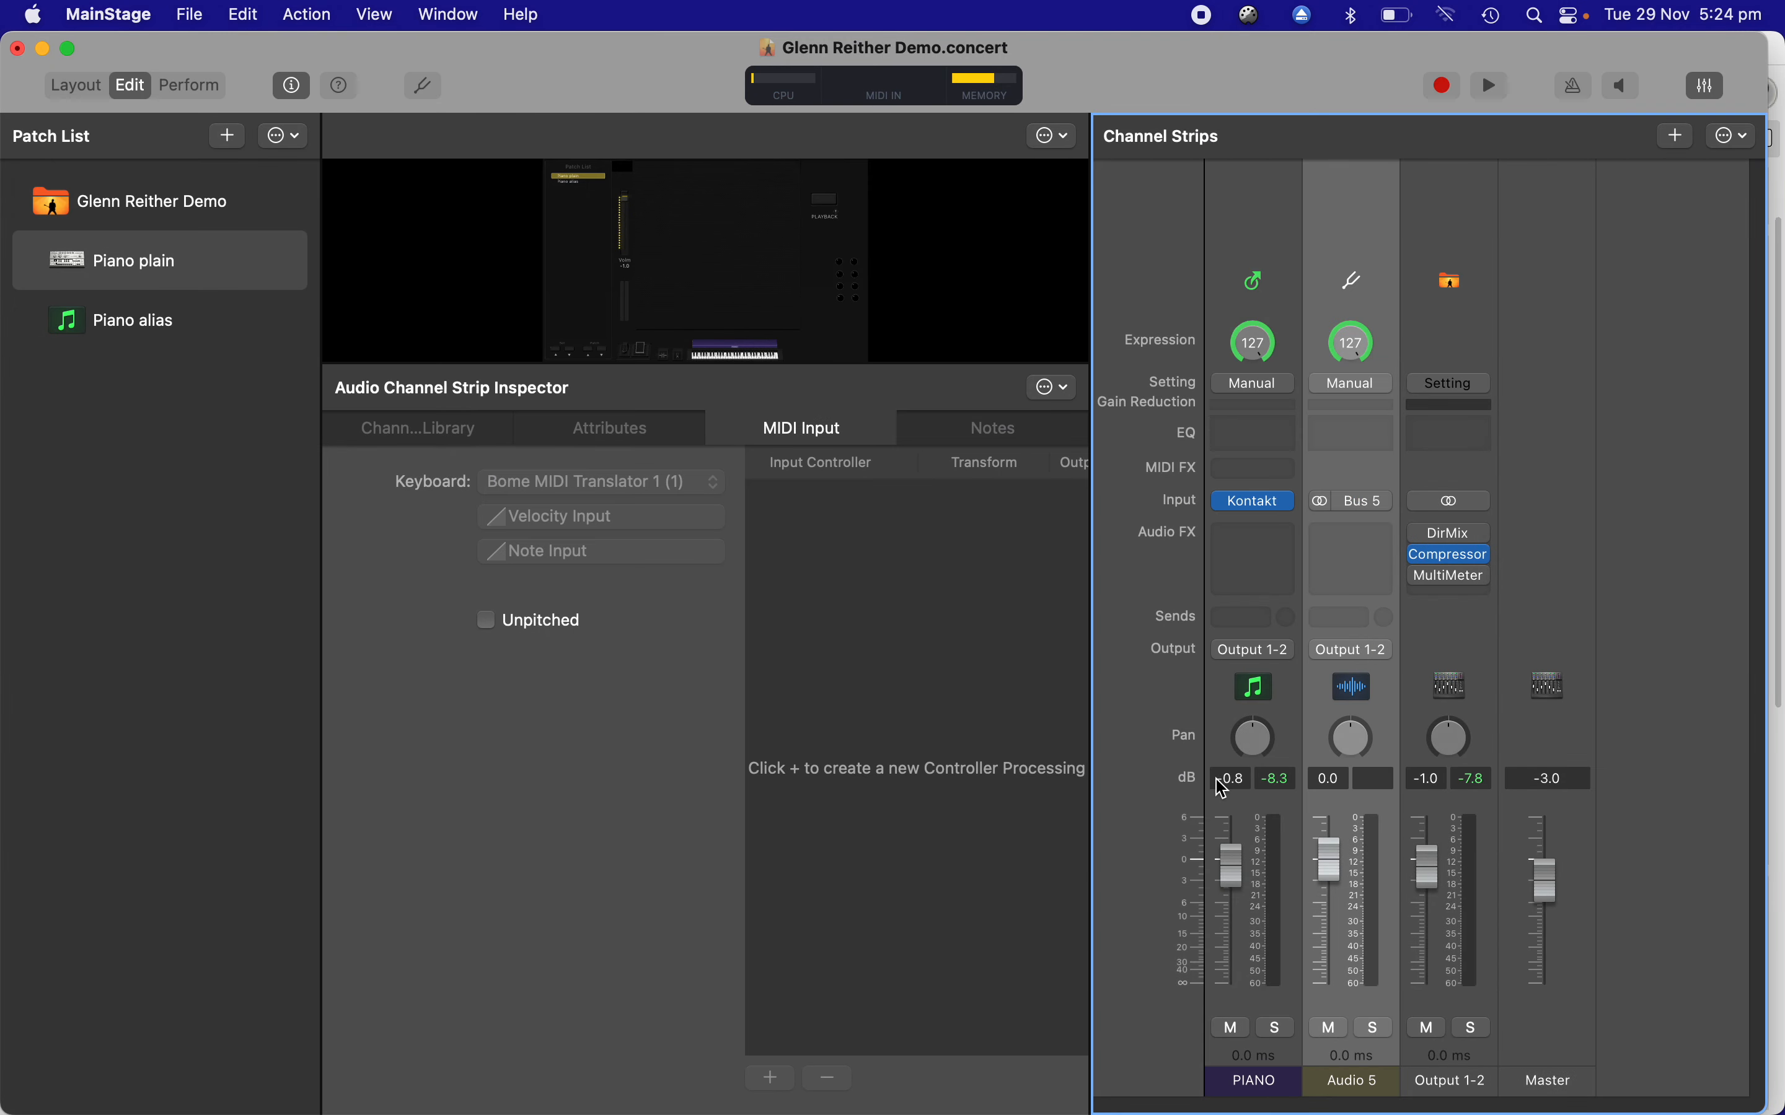
# - Route the PIANO strip's output in Piano plain to Bus 5 and check the signal on the channel meters
pyautogui.click(1256, 235)
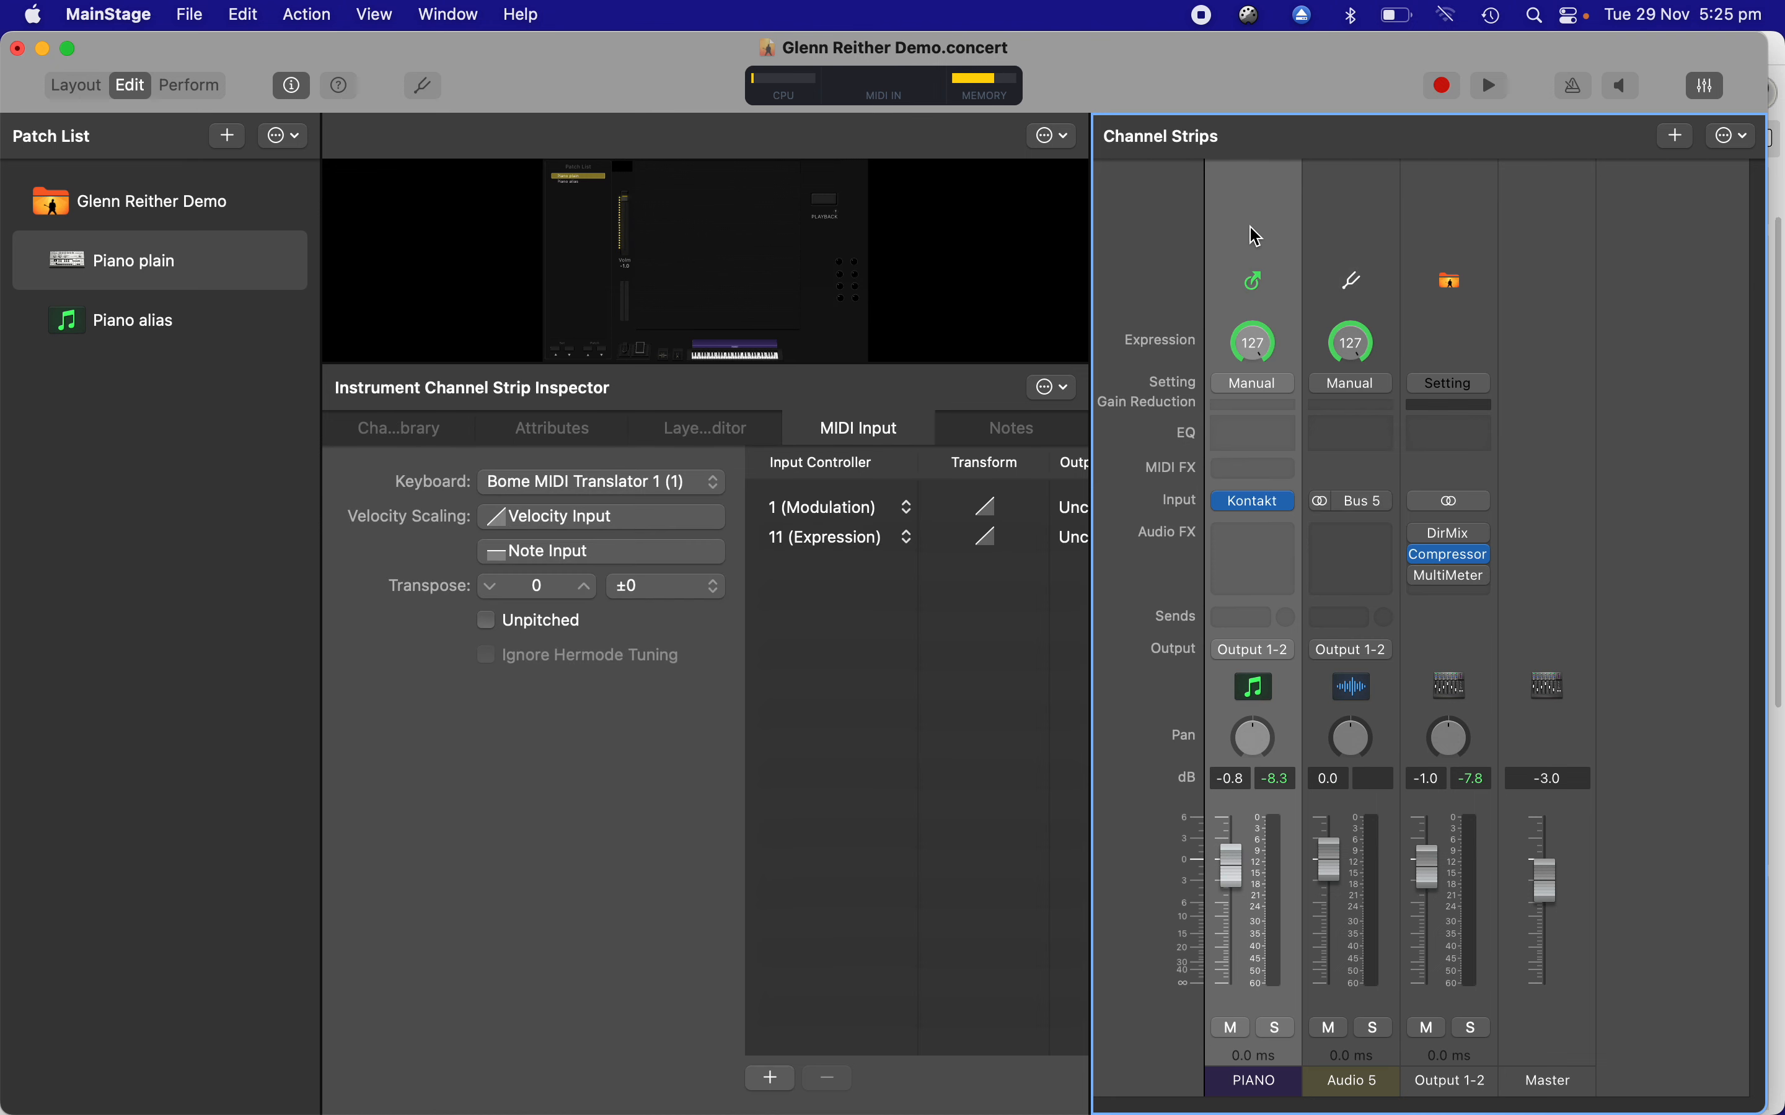
pyautogui.click(1260, 652)
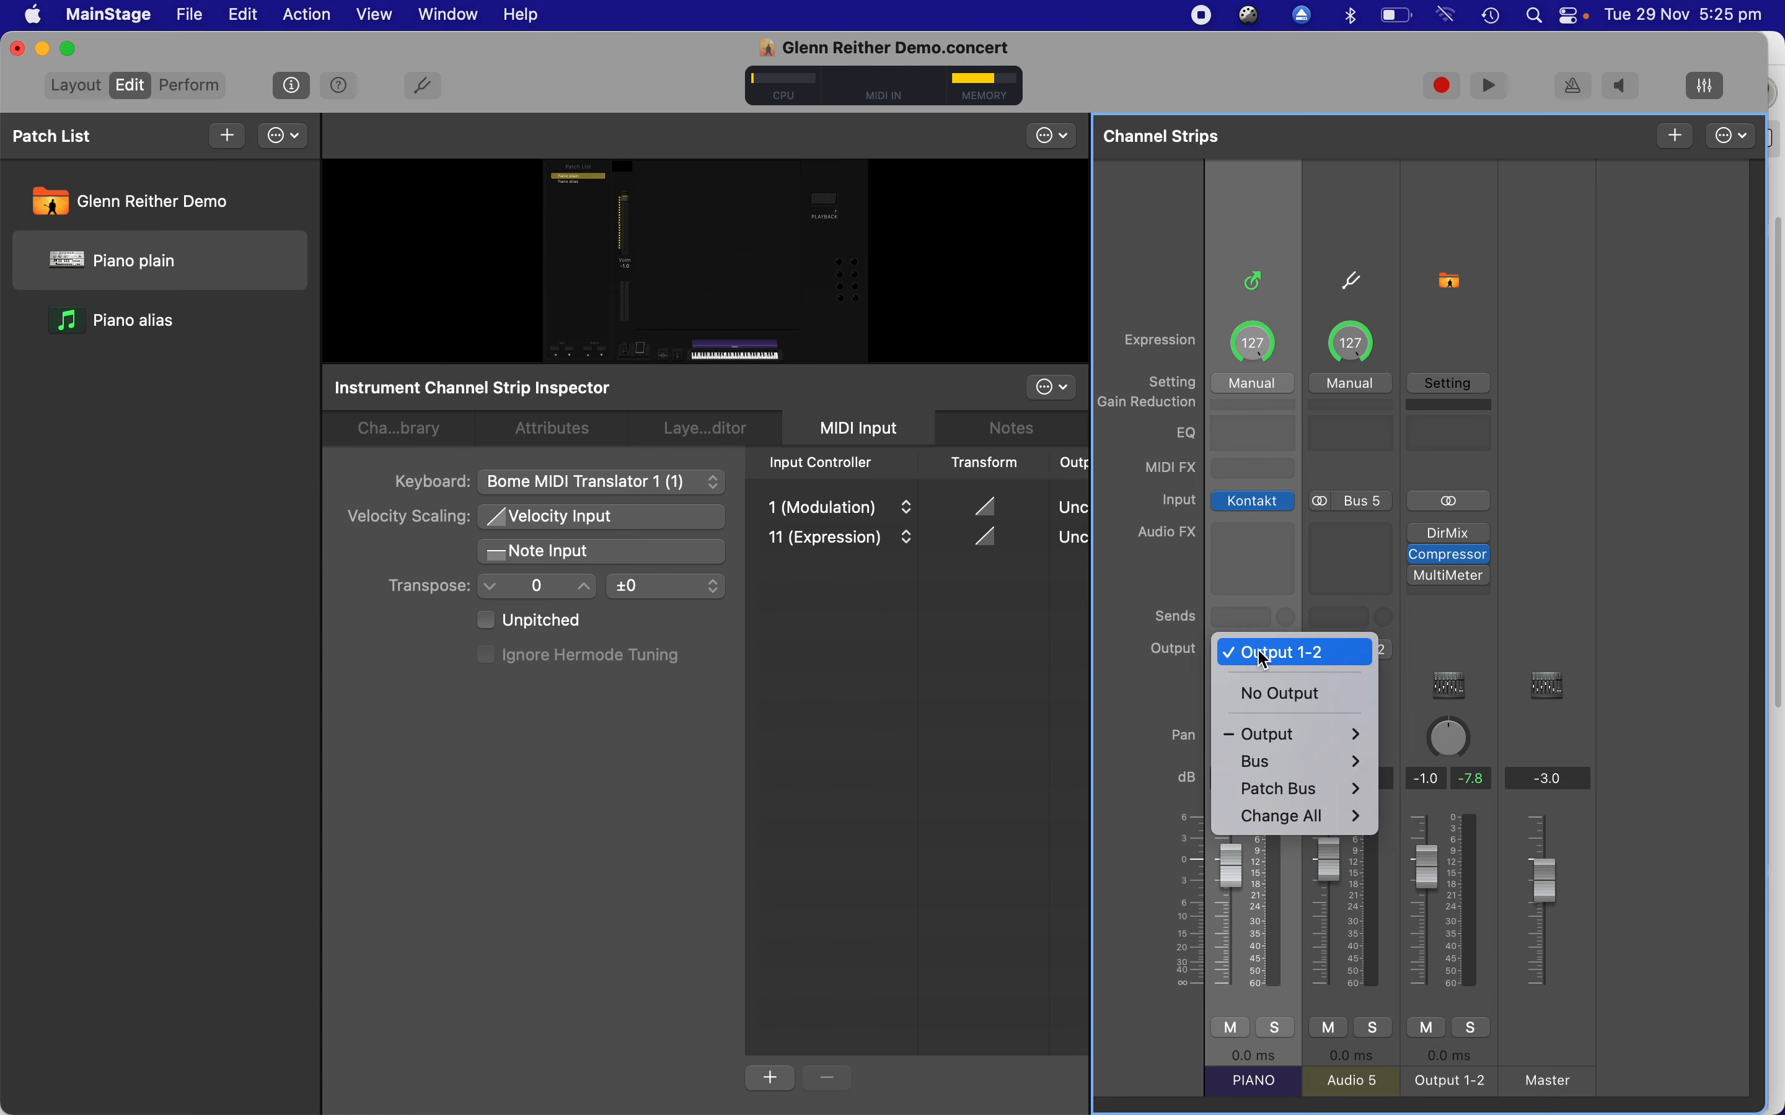
pyautogui.moveTo(1281, 767)
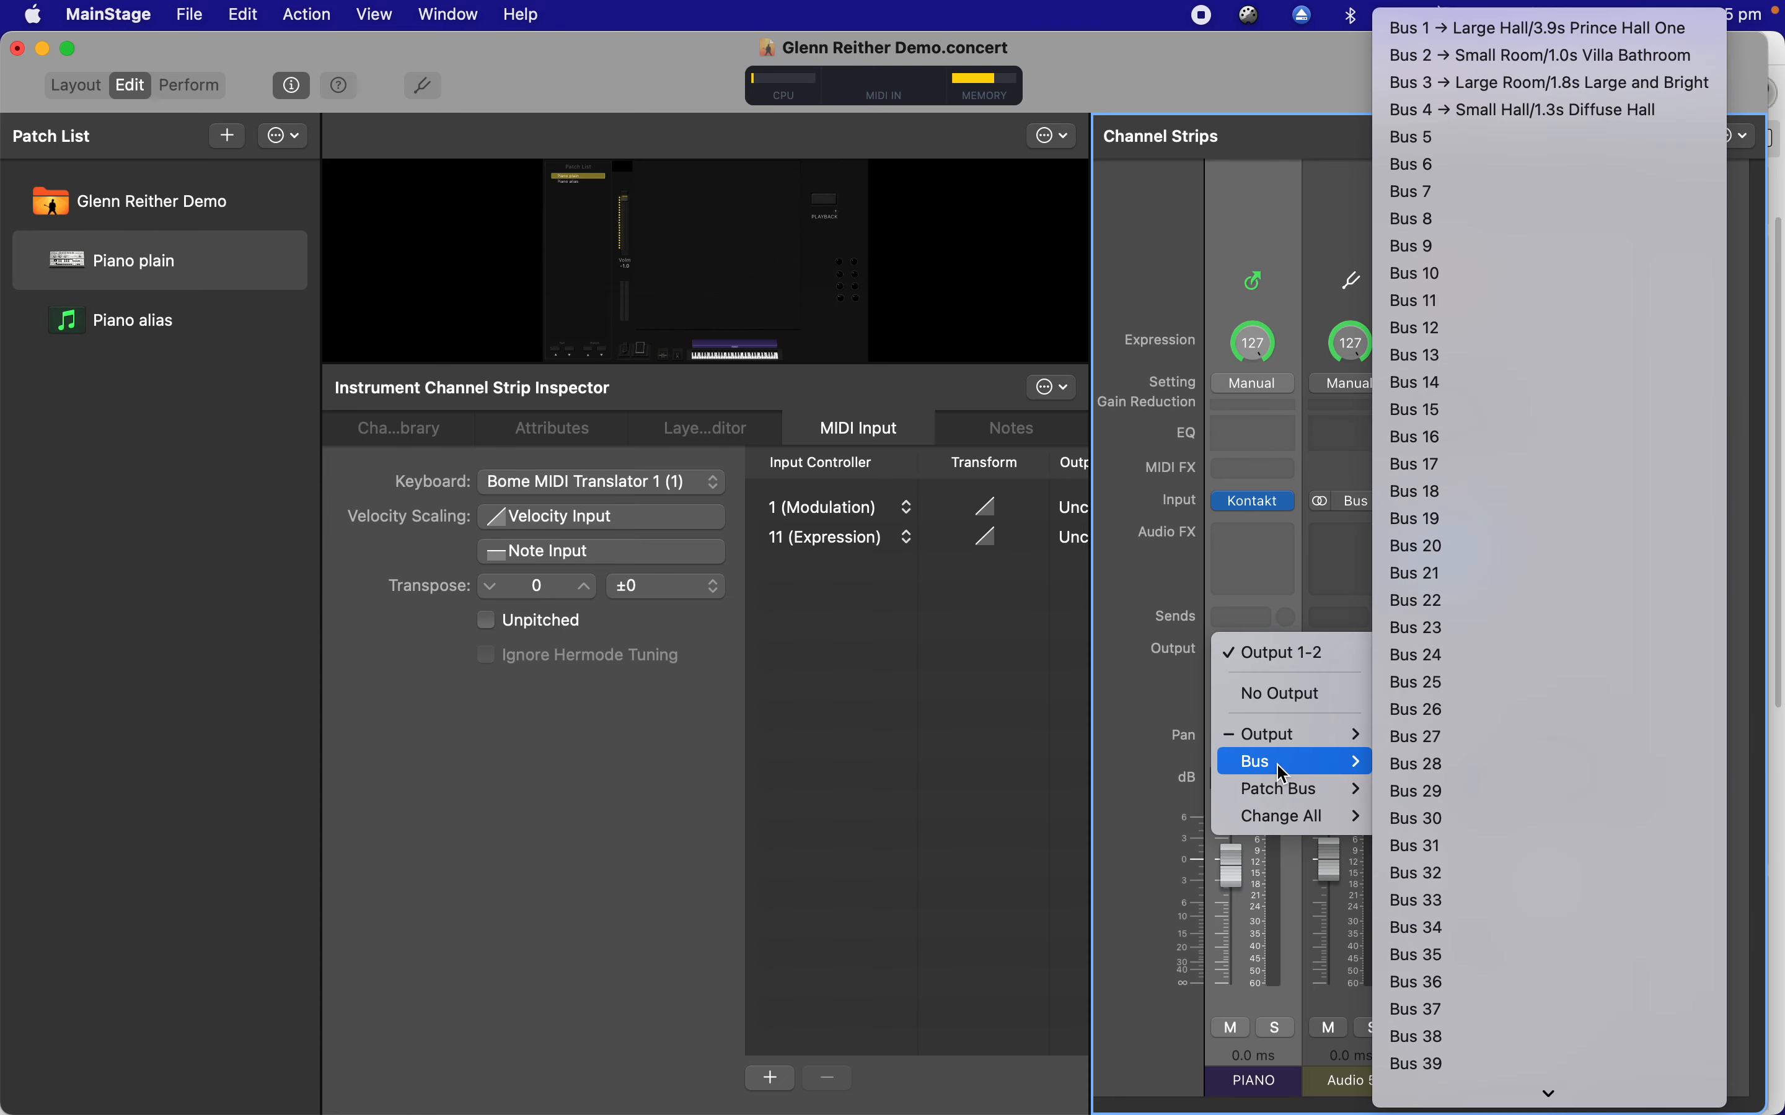
pyautogui.click(1508, 137)
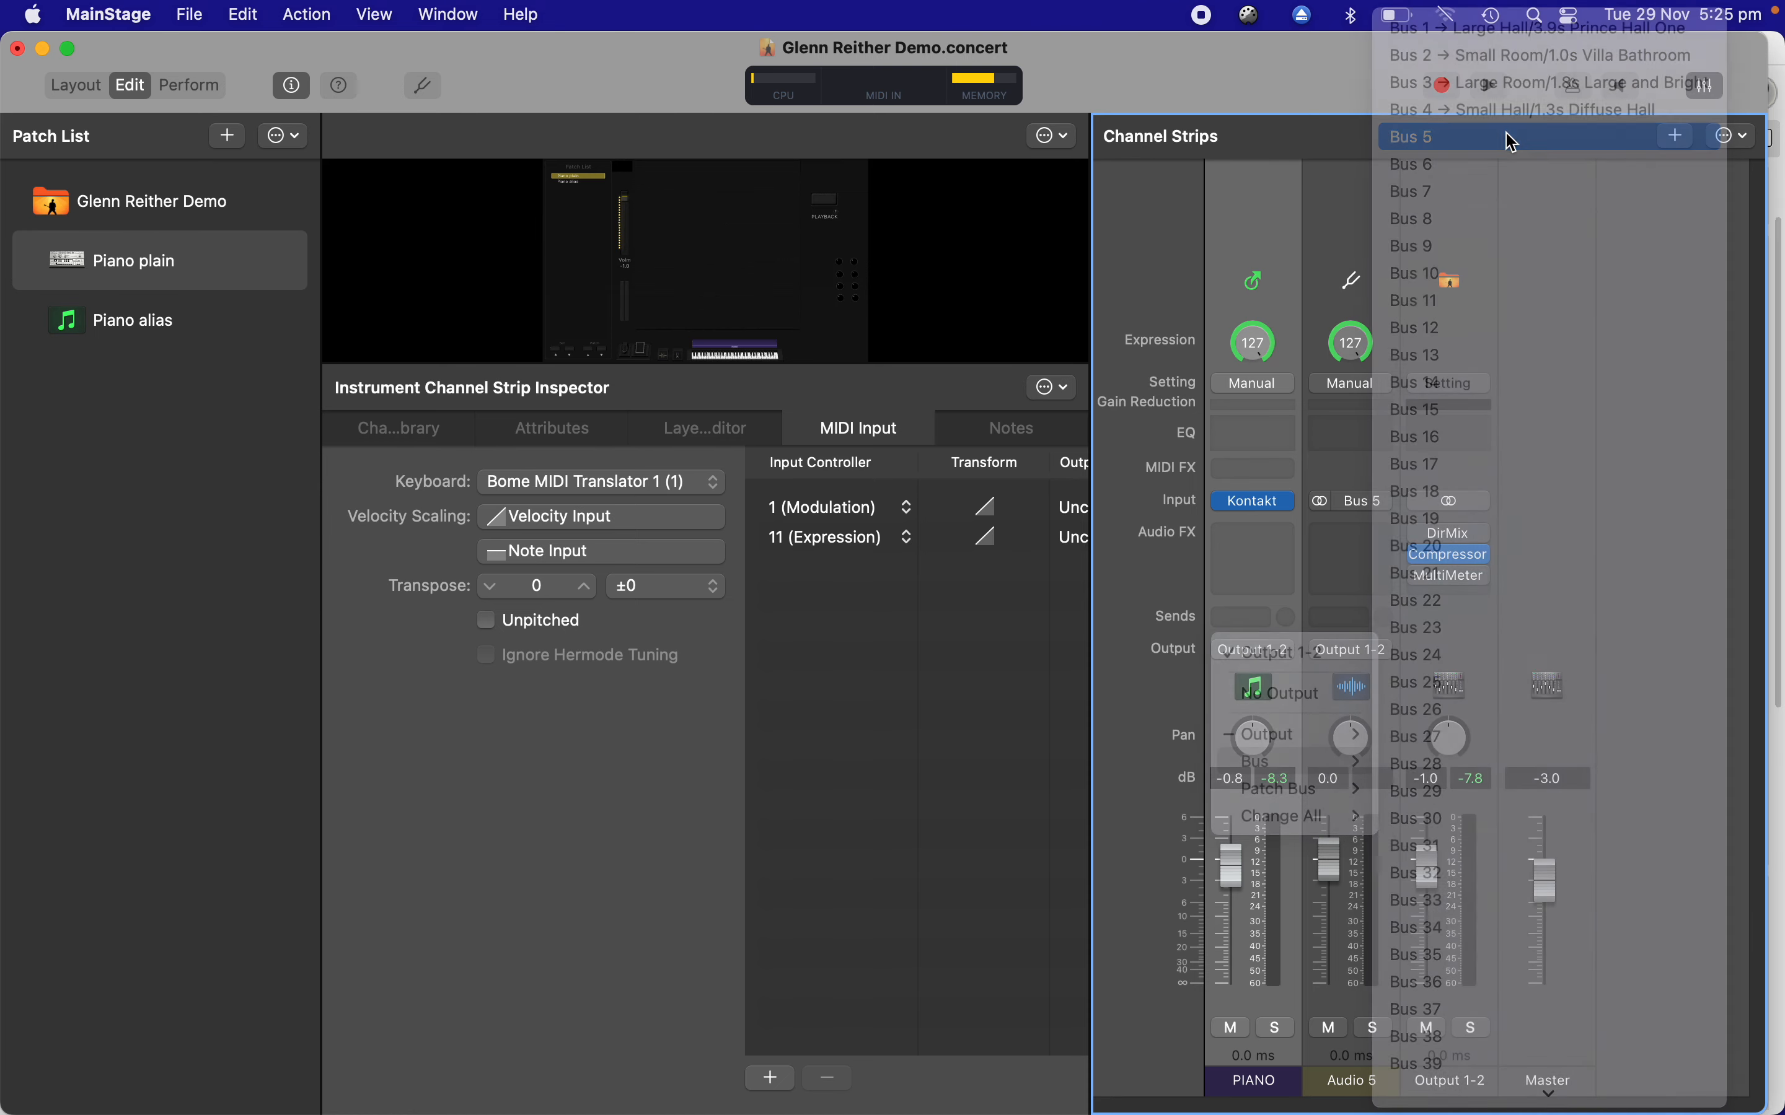
pyautogui.doubleClick(123, 262)
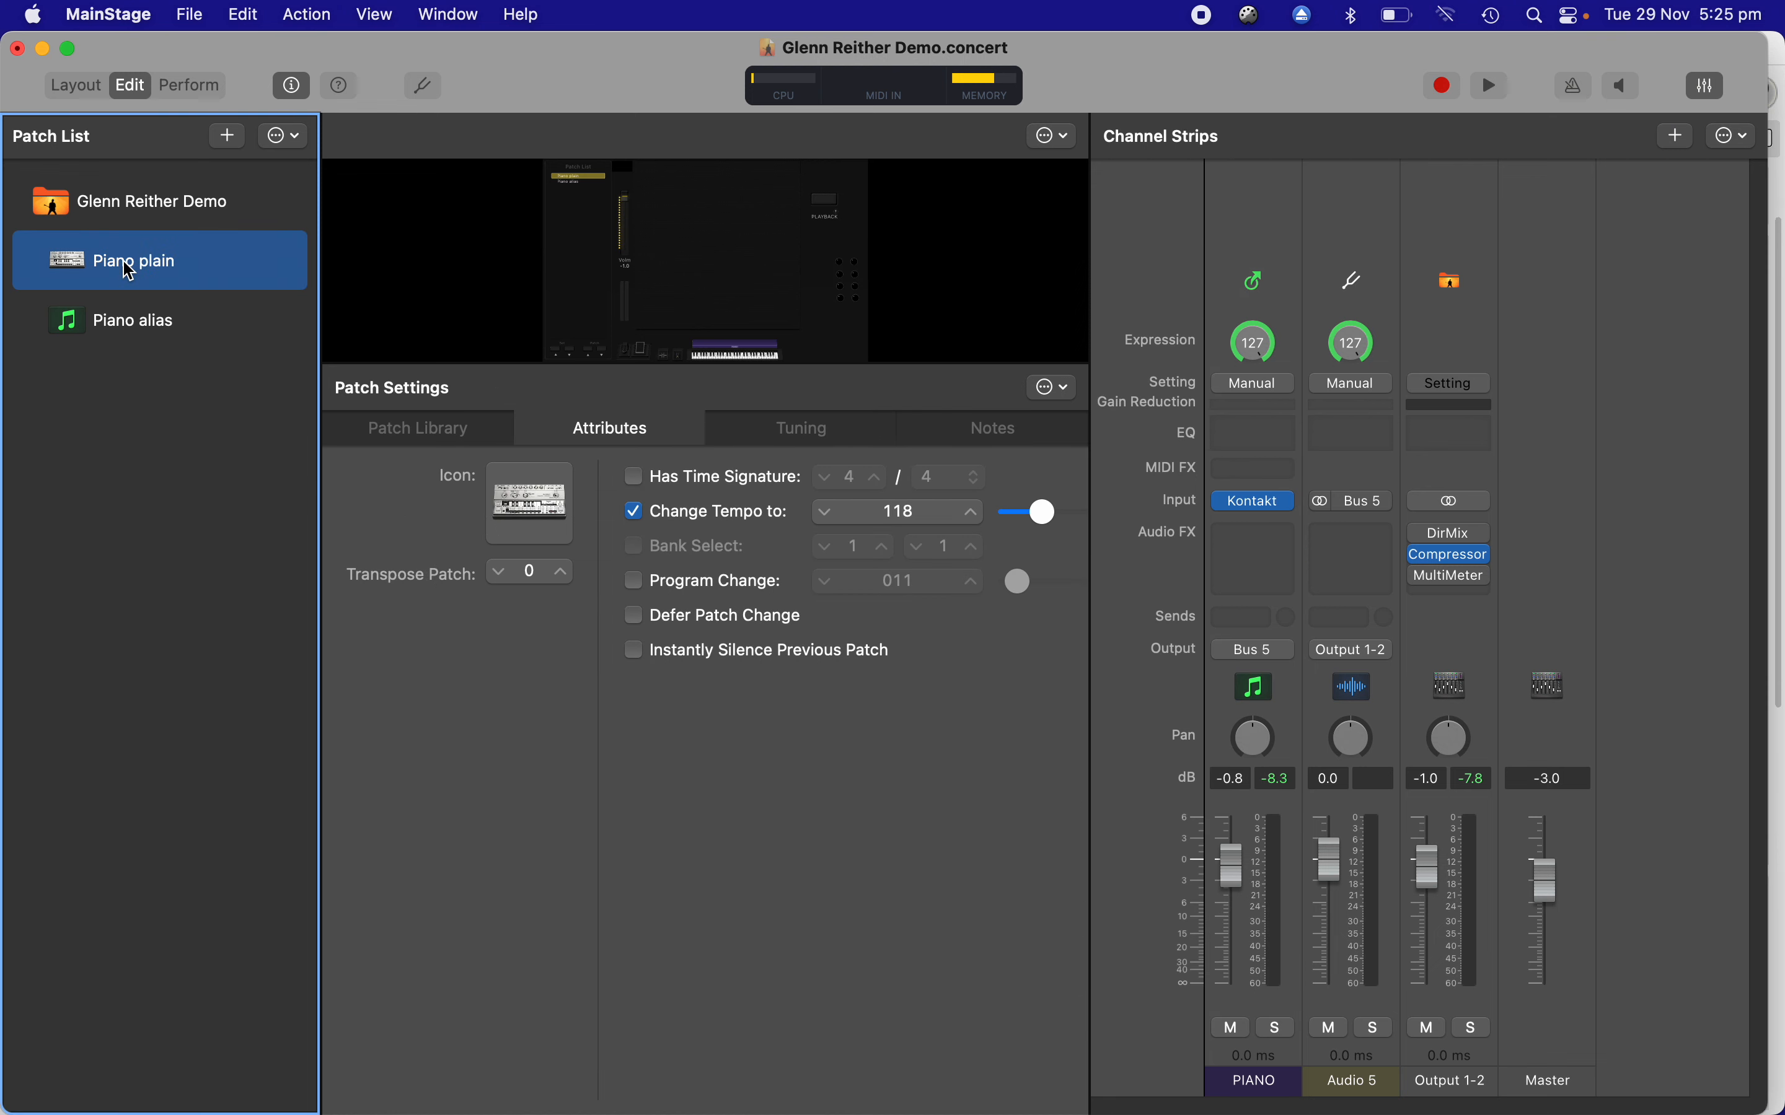
pyautogui.press('Return')
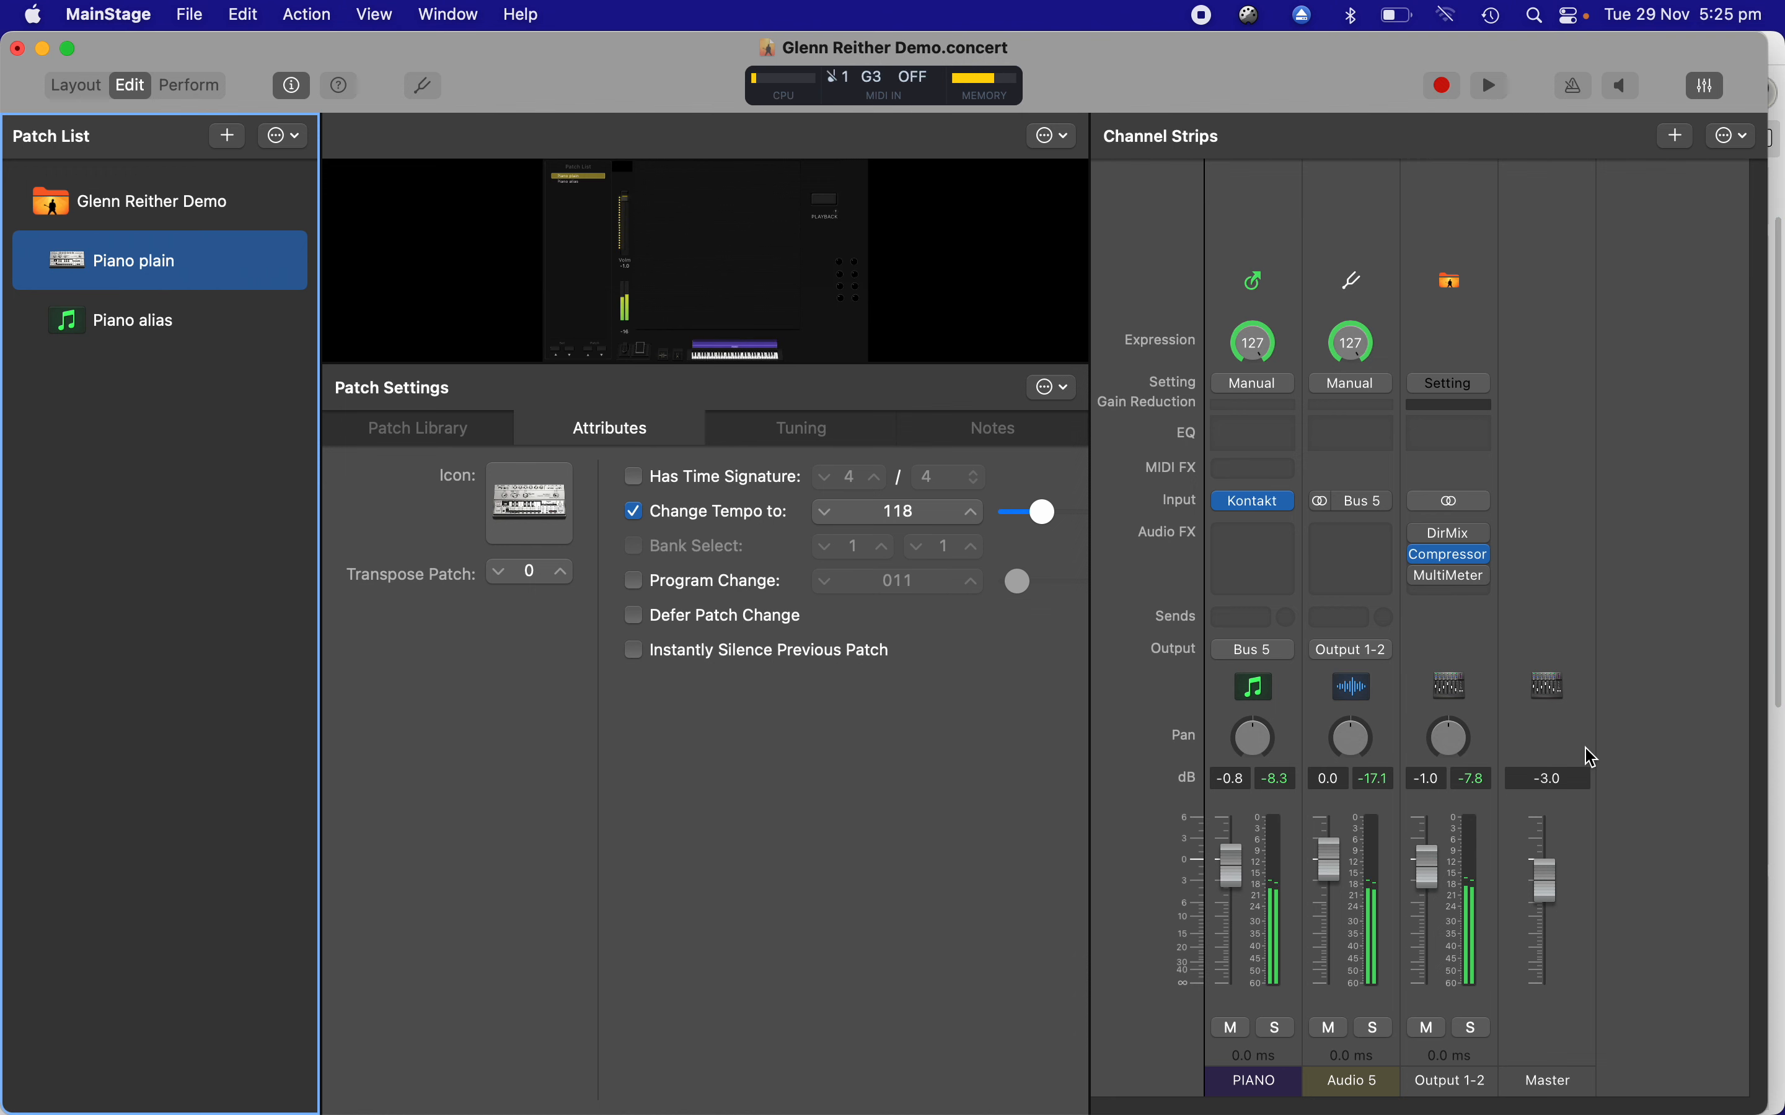
pyautogui.click(1200, 809)
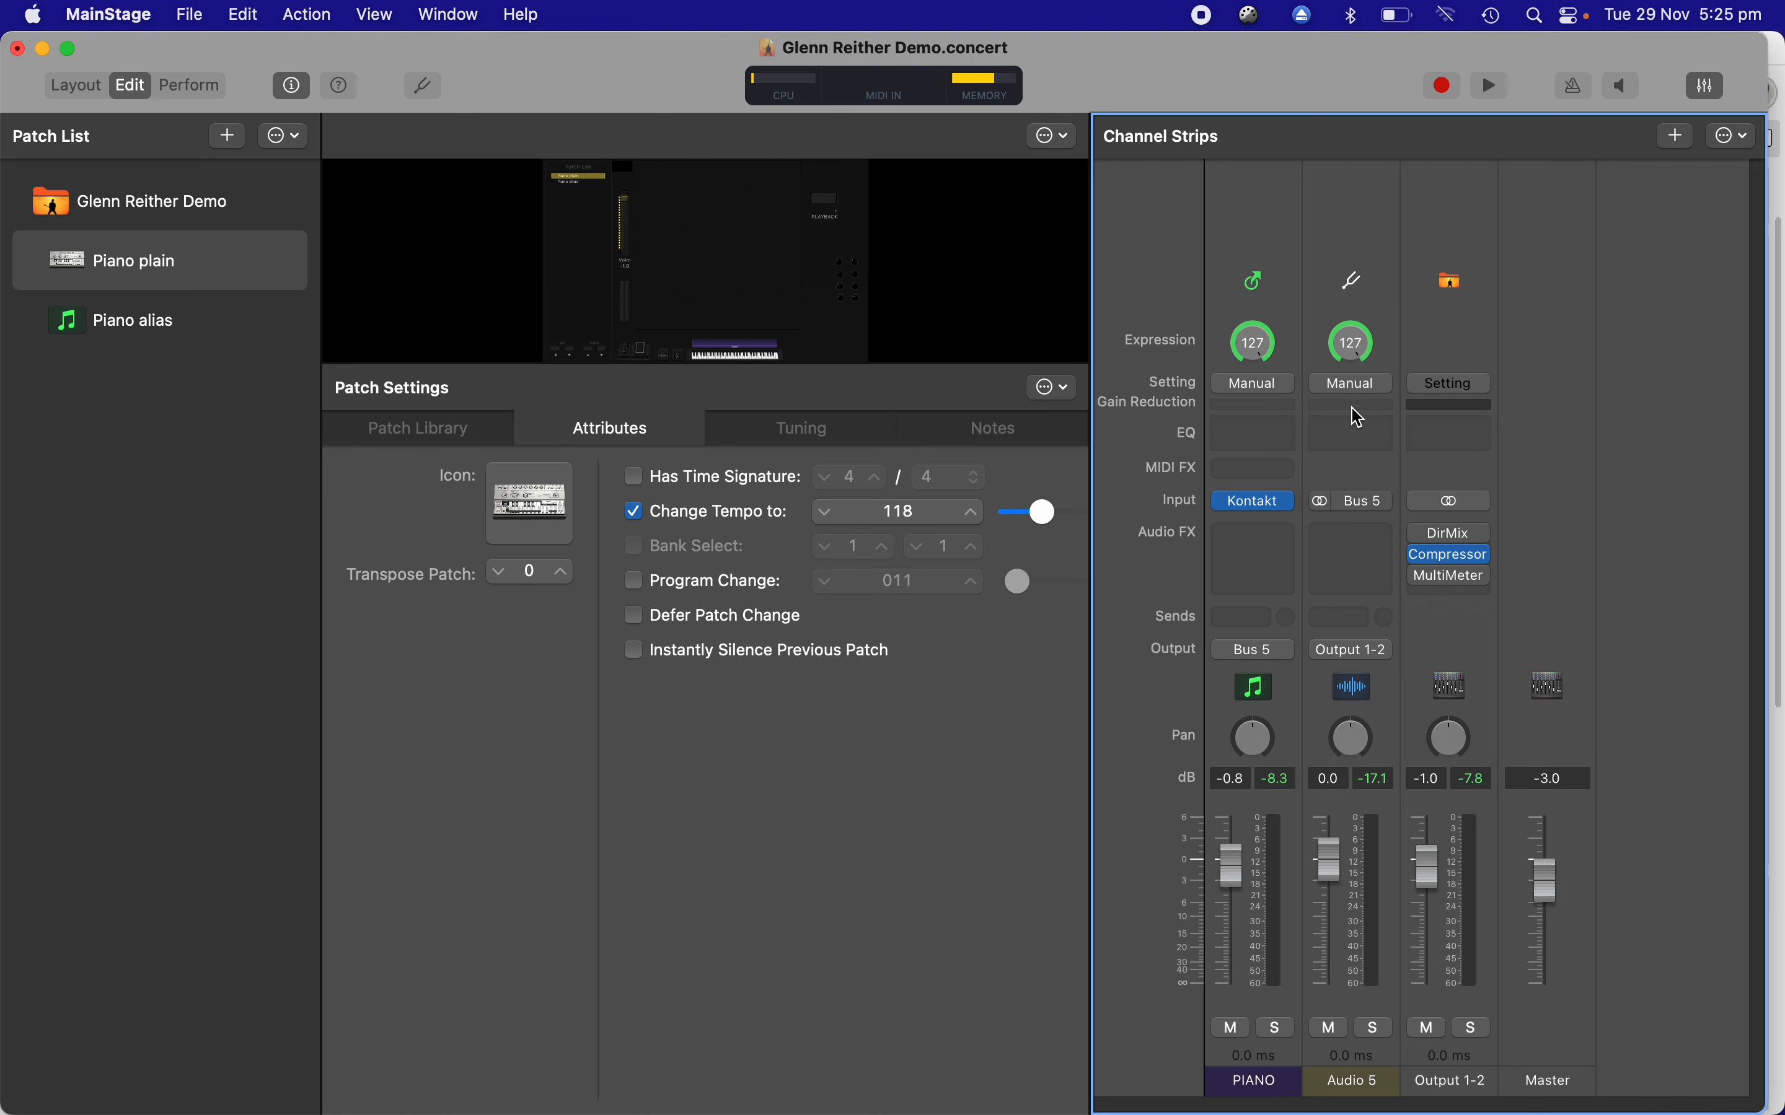
# - Add an audio channel strip with input Bus 5 and output Output 1-2 to Piano alias, and return to Piano plain
pyautogui.click(101, 326)
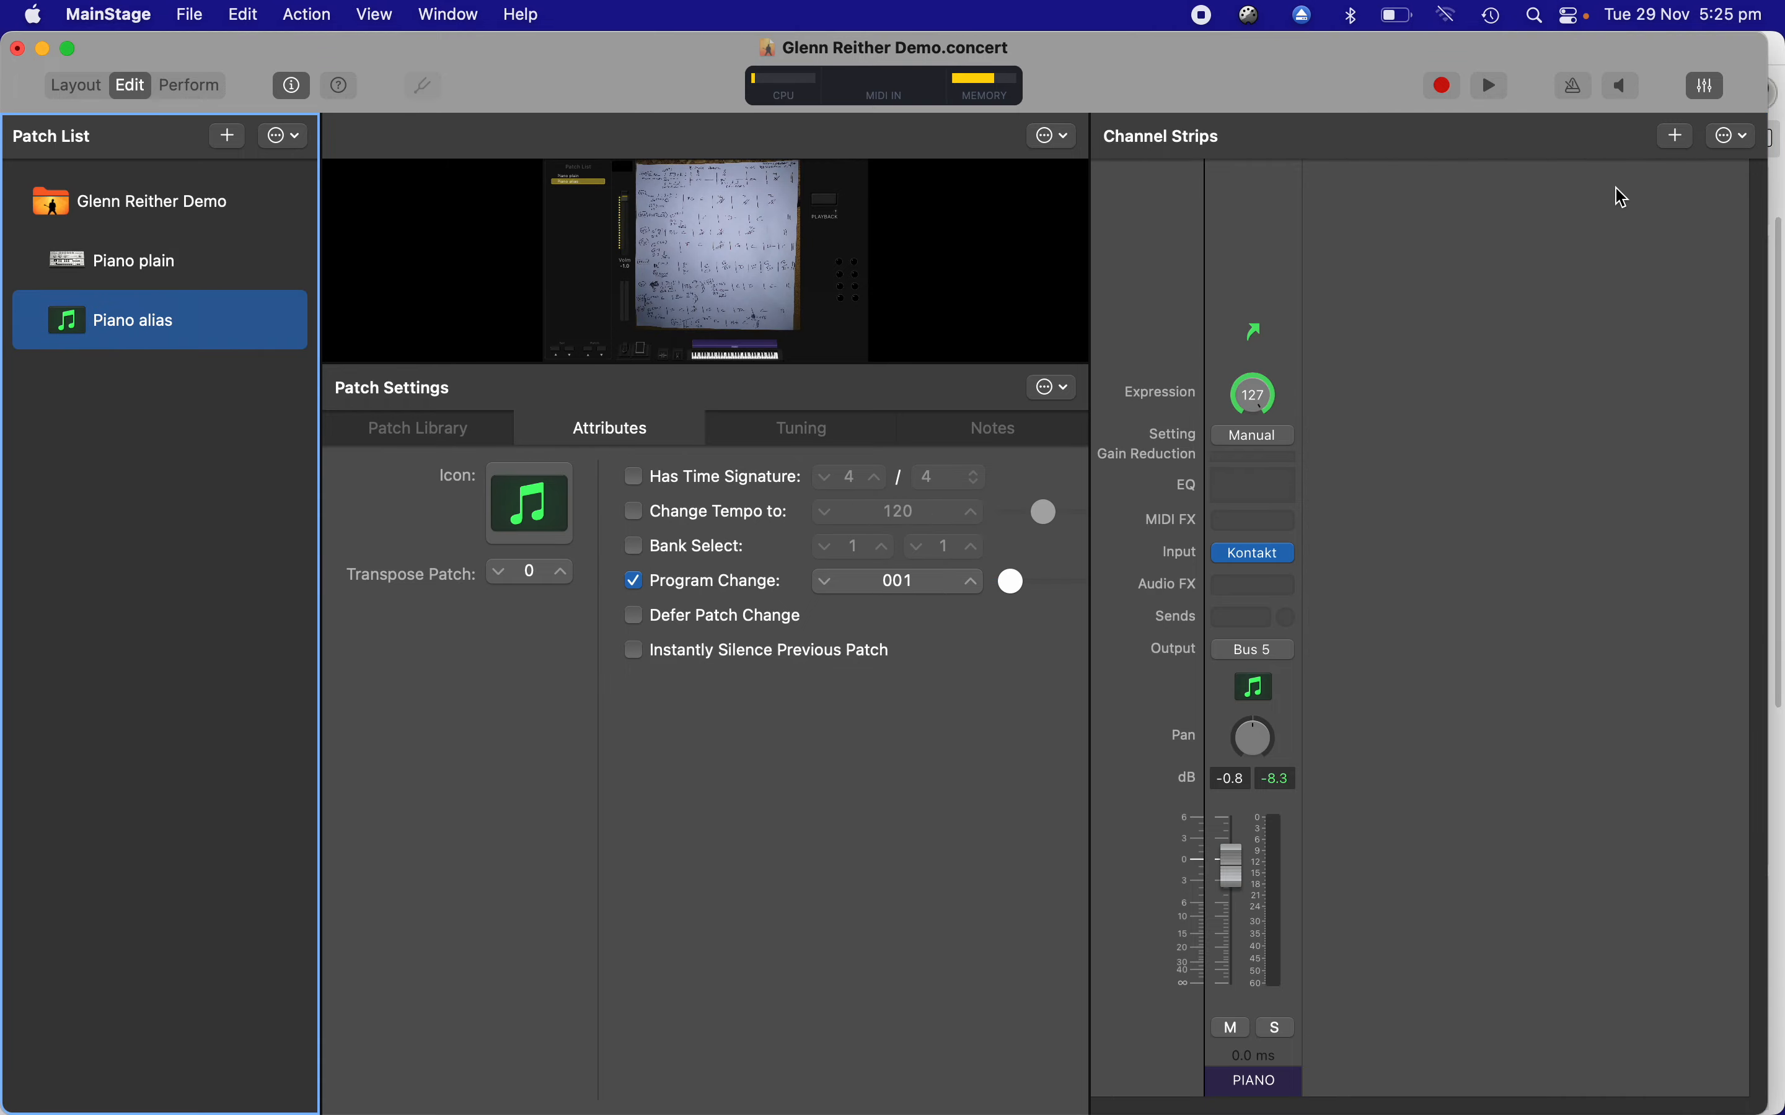
pyautogui.click(1676, 135)
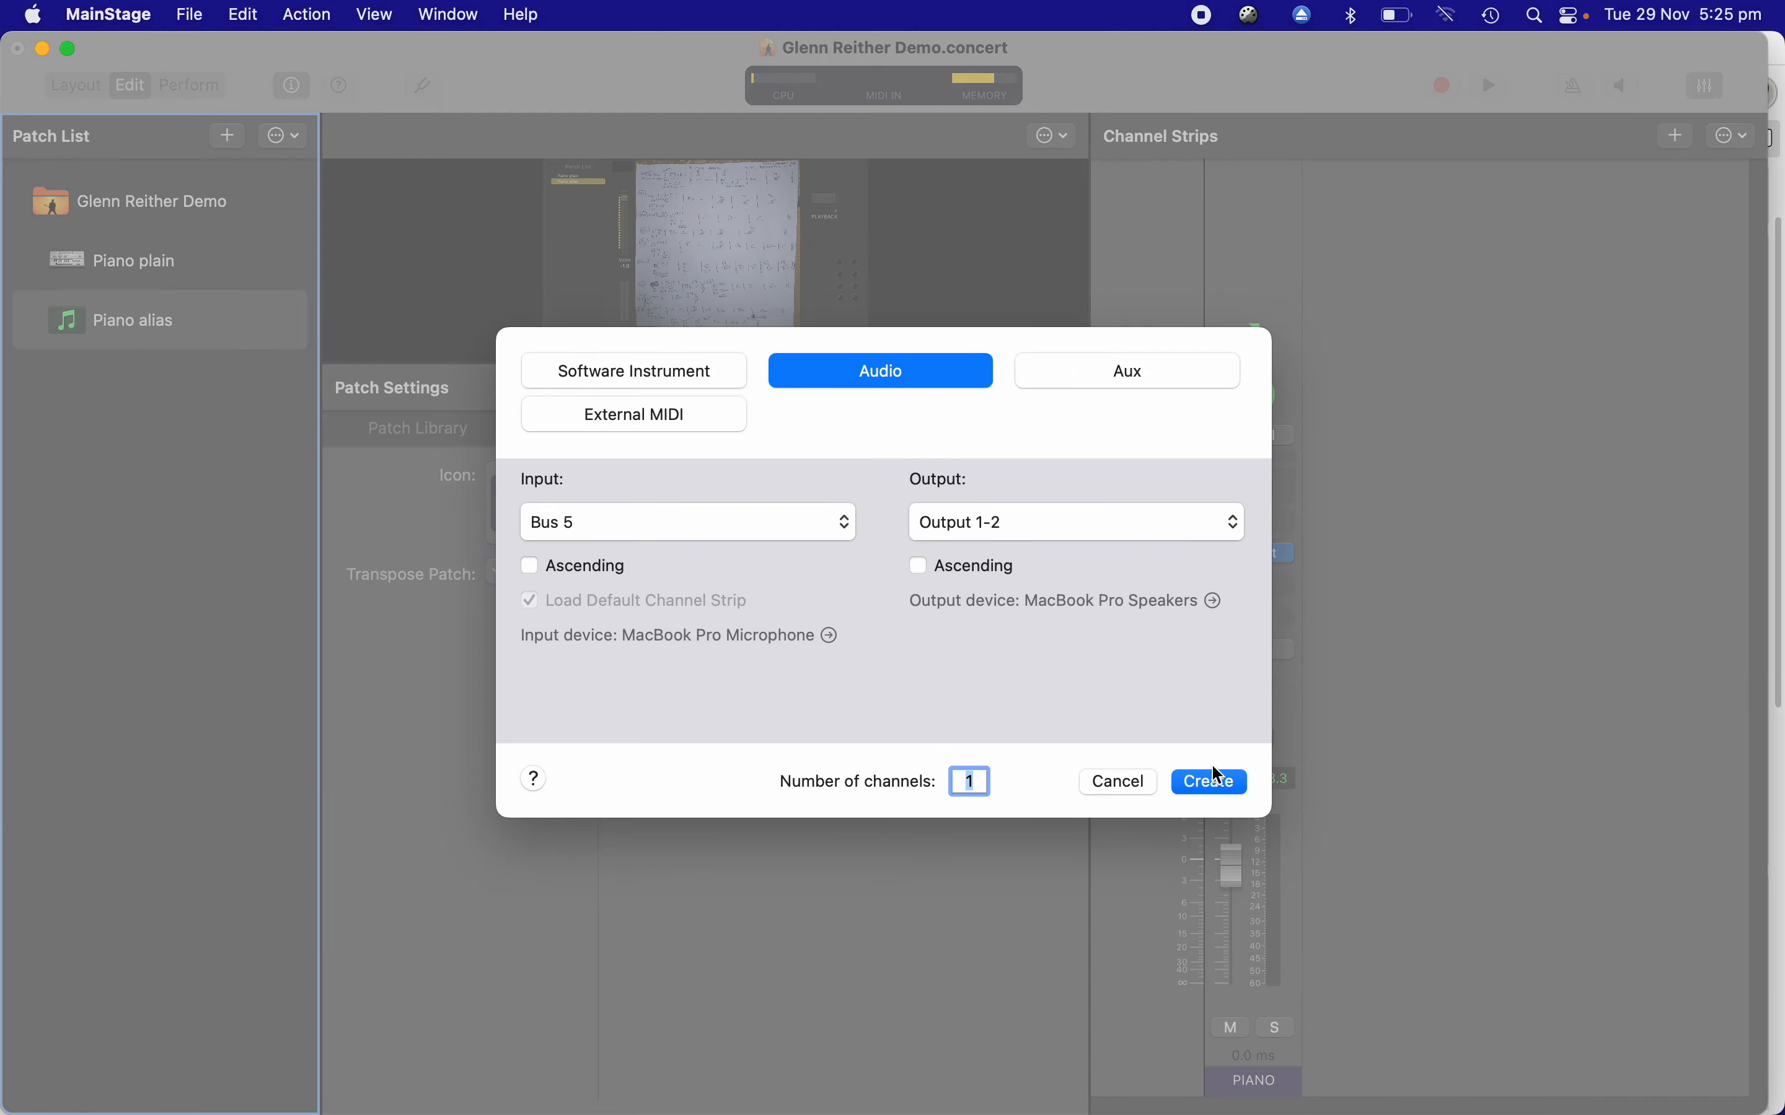
pyautogui.click(1218, 781)
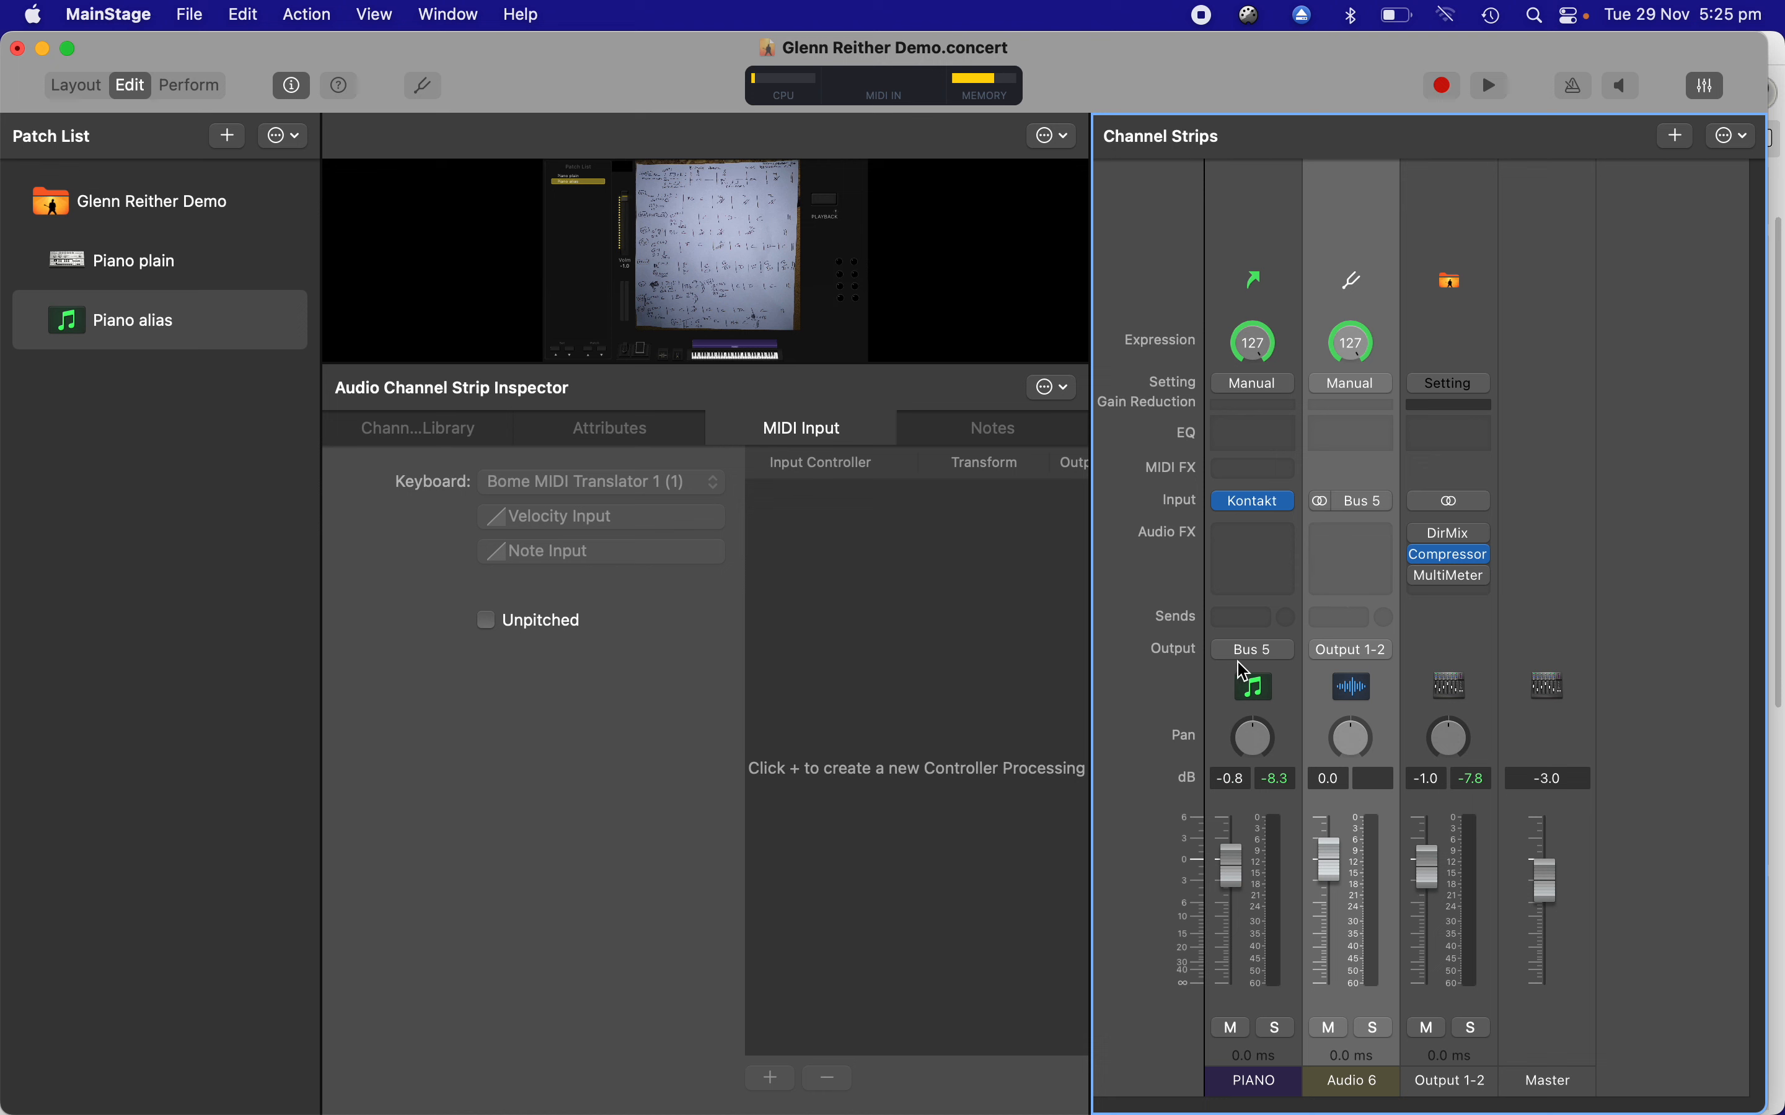
pyautogui.click(158, 264)
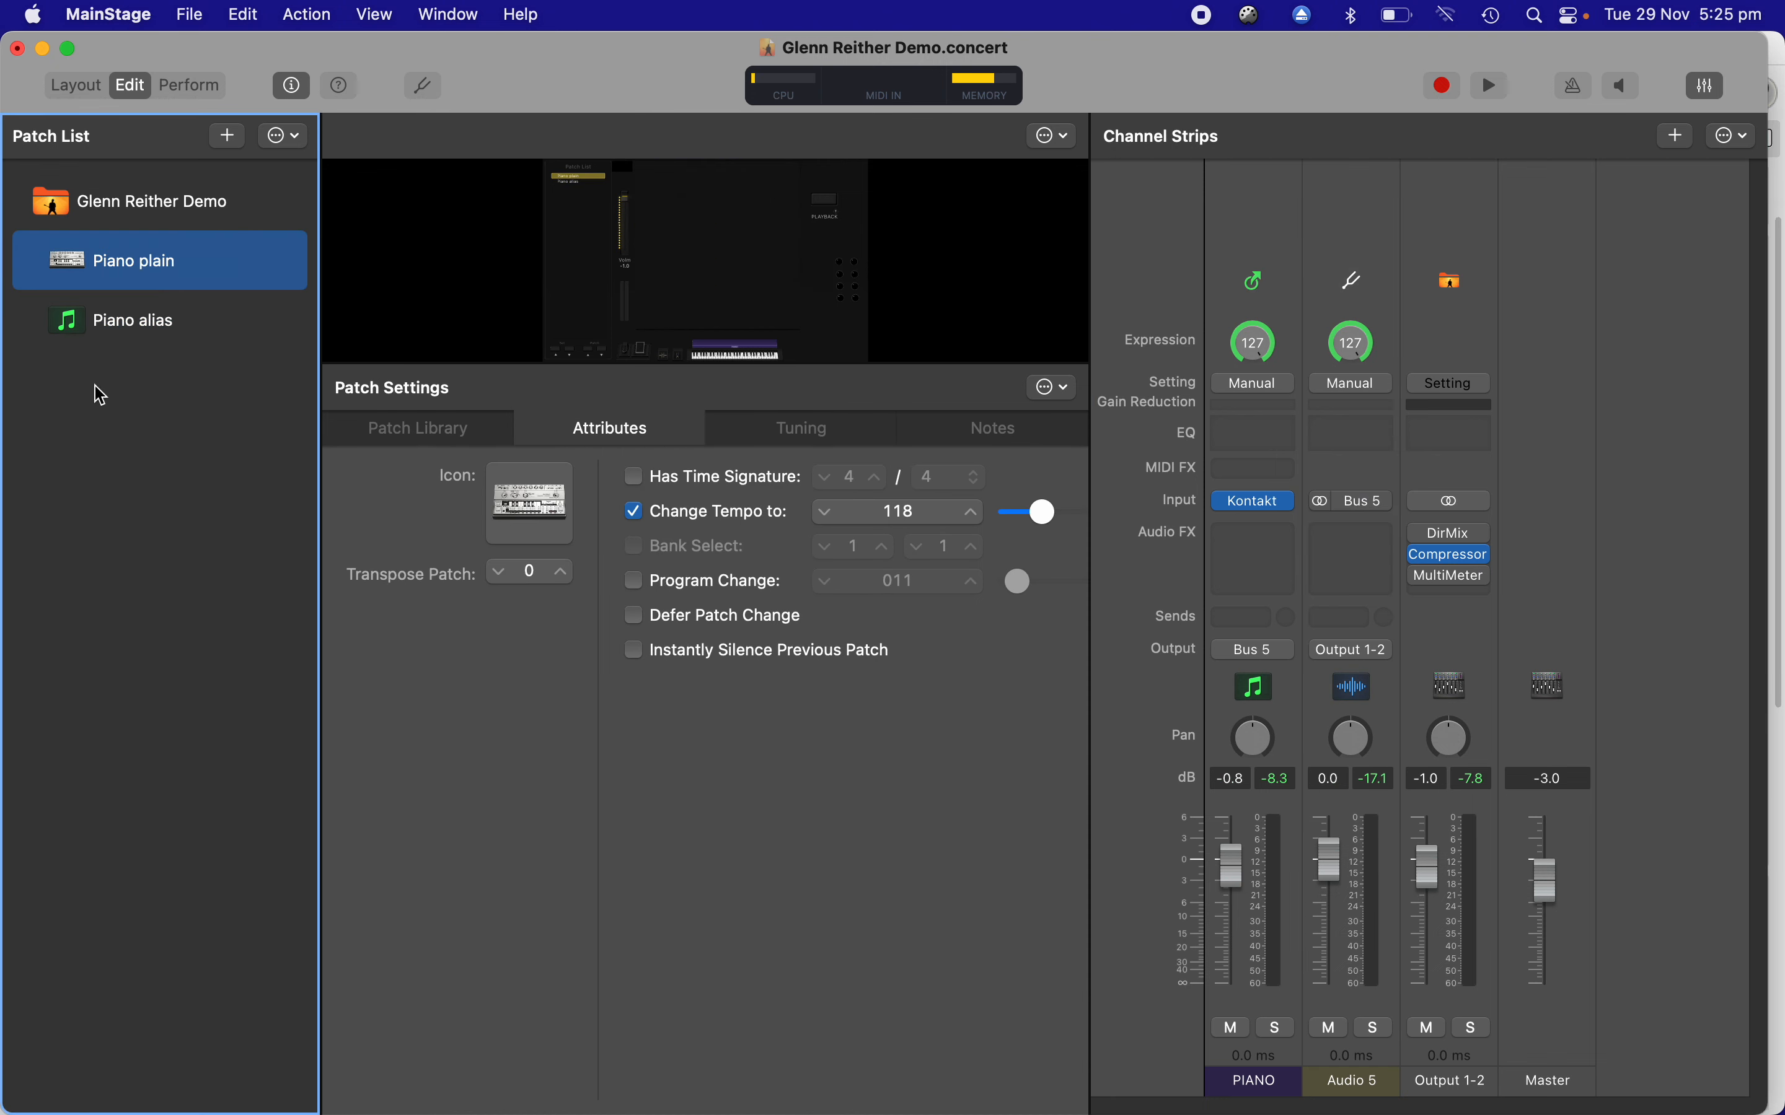
# - Add a Channel EQ to the Audio 6 strip in Piano alias and set its high shelf to about +14.2 dB at 2080 Hz
pyautogui.click(109, 335)
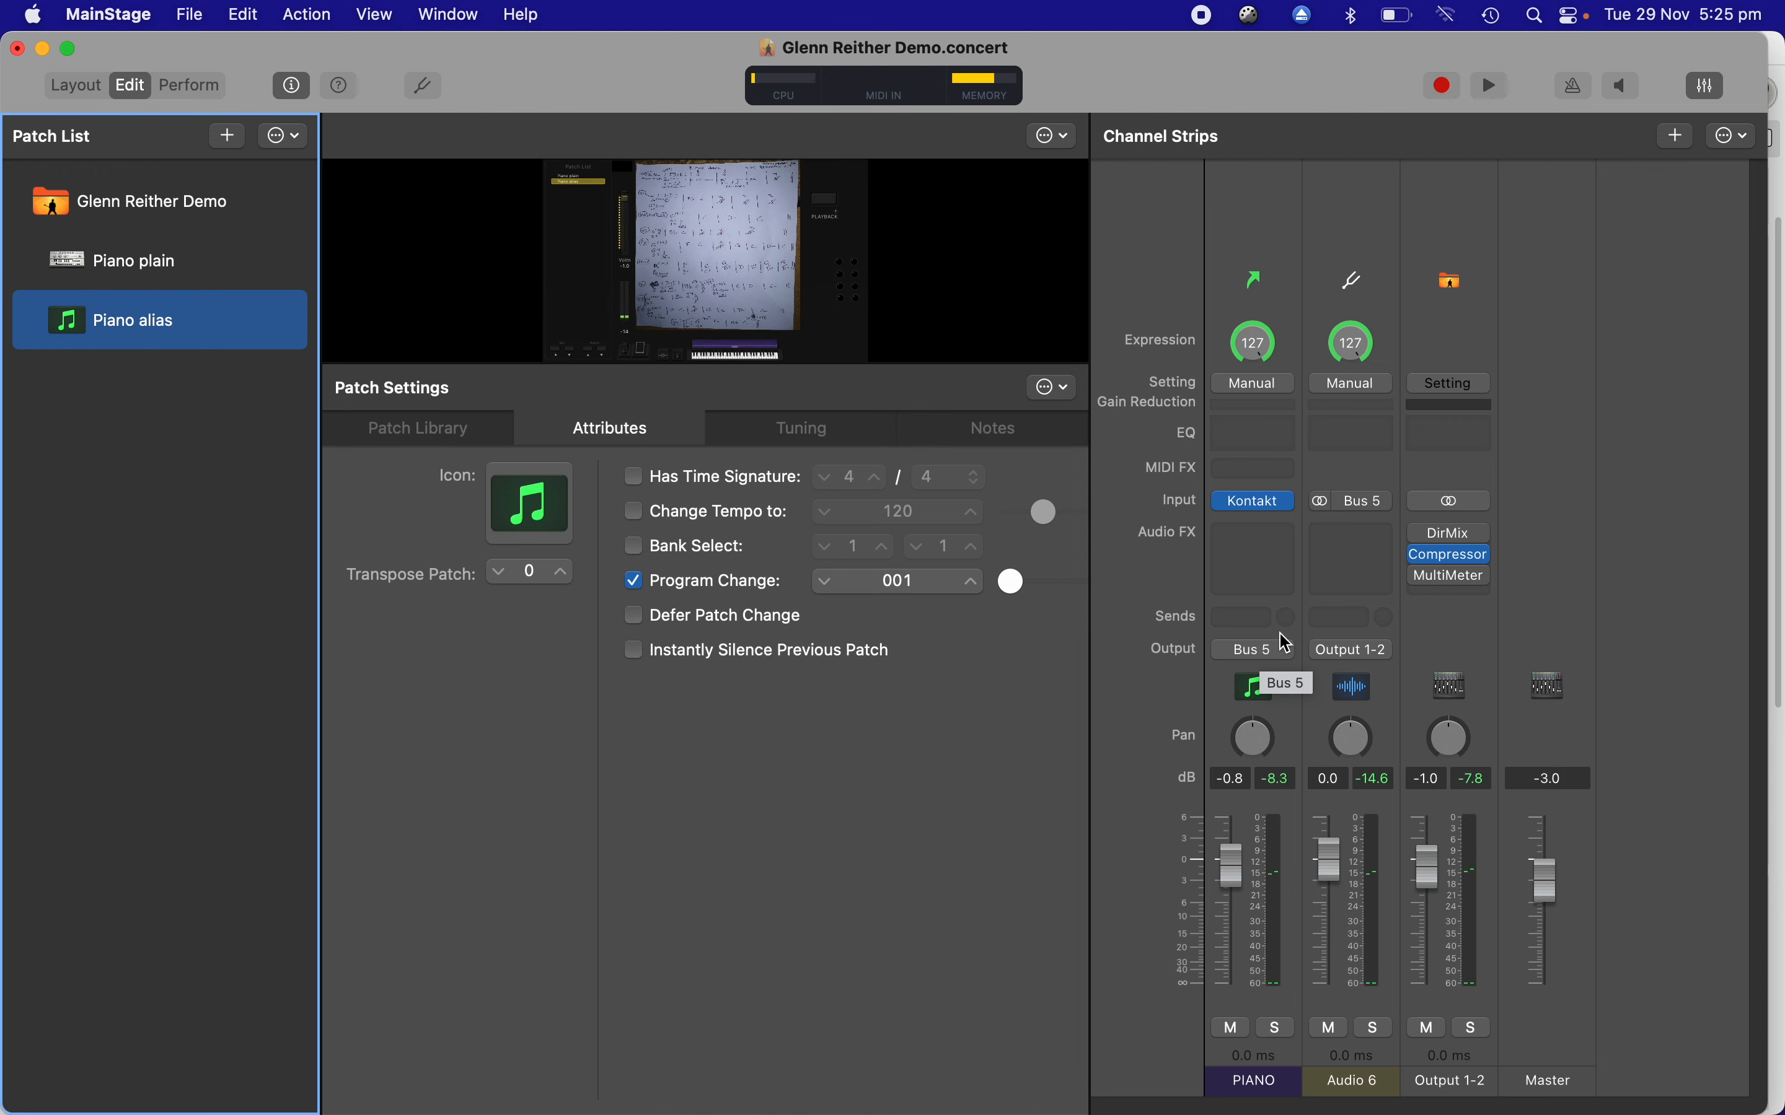
pyautogui.doubleClick(1353, 433)
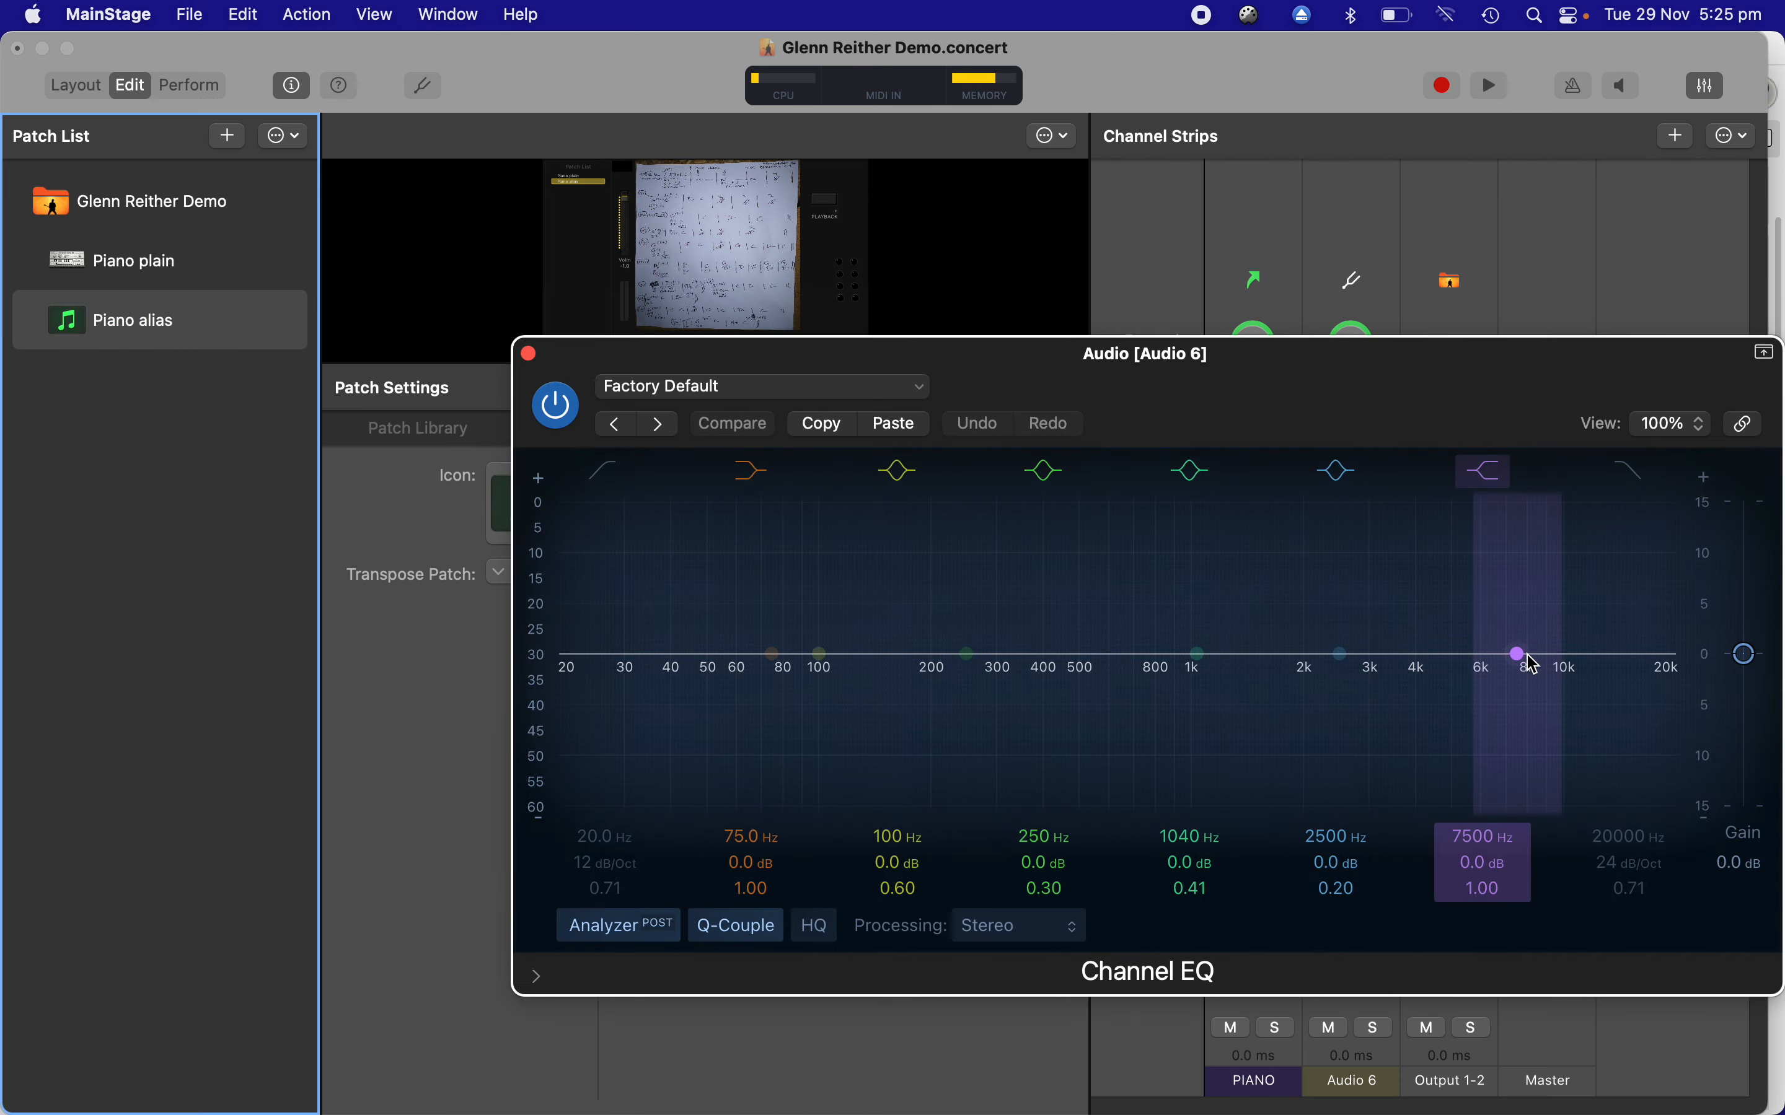
pyautogui.moveTo(1519, 656); pyautogui.dragTo(1311, 483)
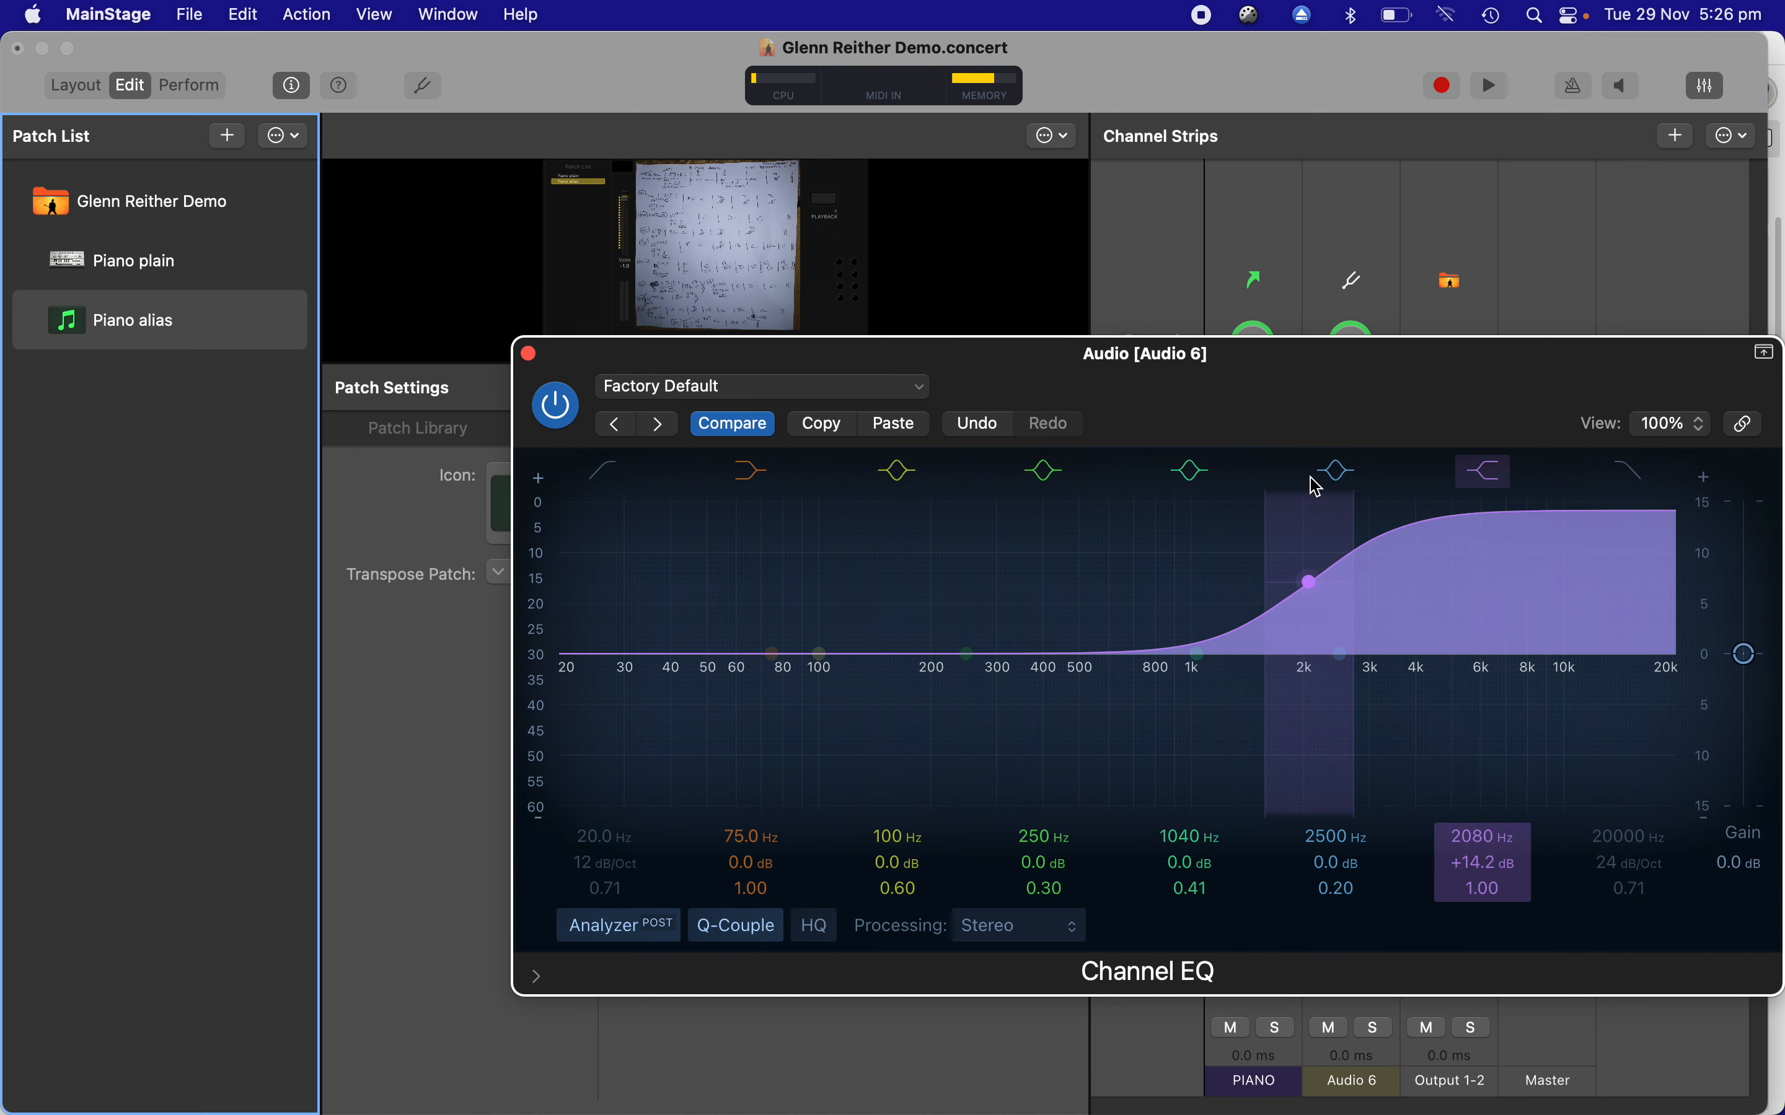
pyautogui.click(529, 354)
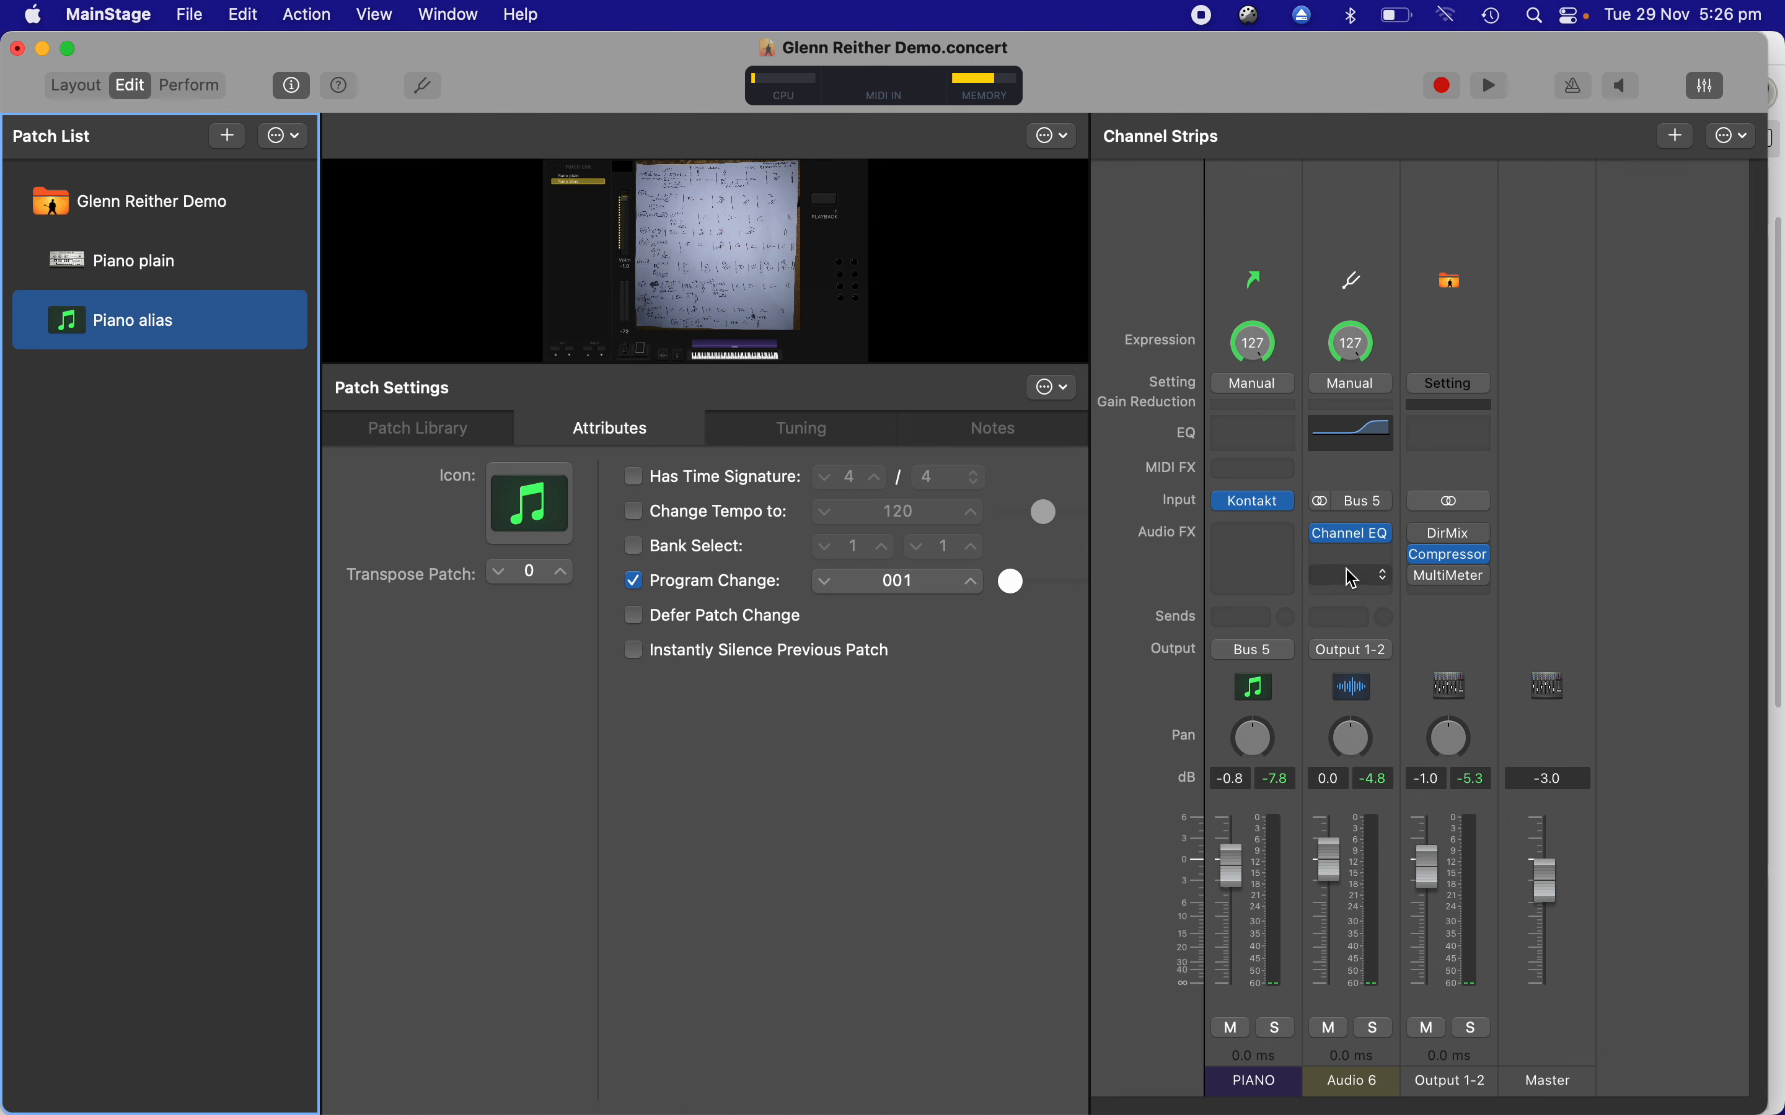
# - Add a send to Bus 1 (Large Hall/3.9s Prince Hall One) on the Audio 6 strip and turn up its send level
pyautogui.click(1342, 626)
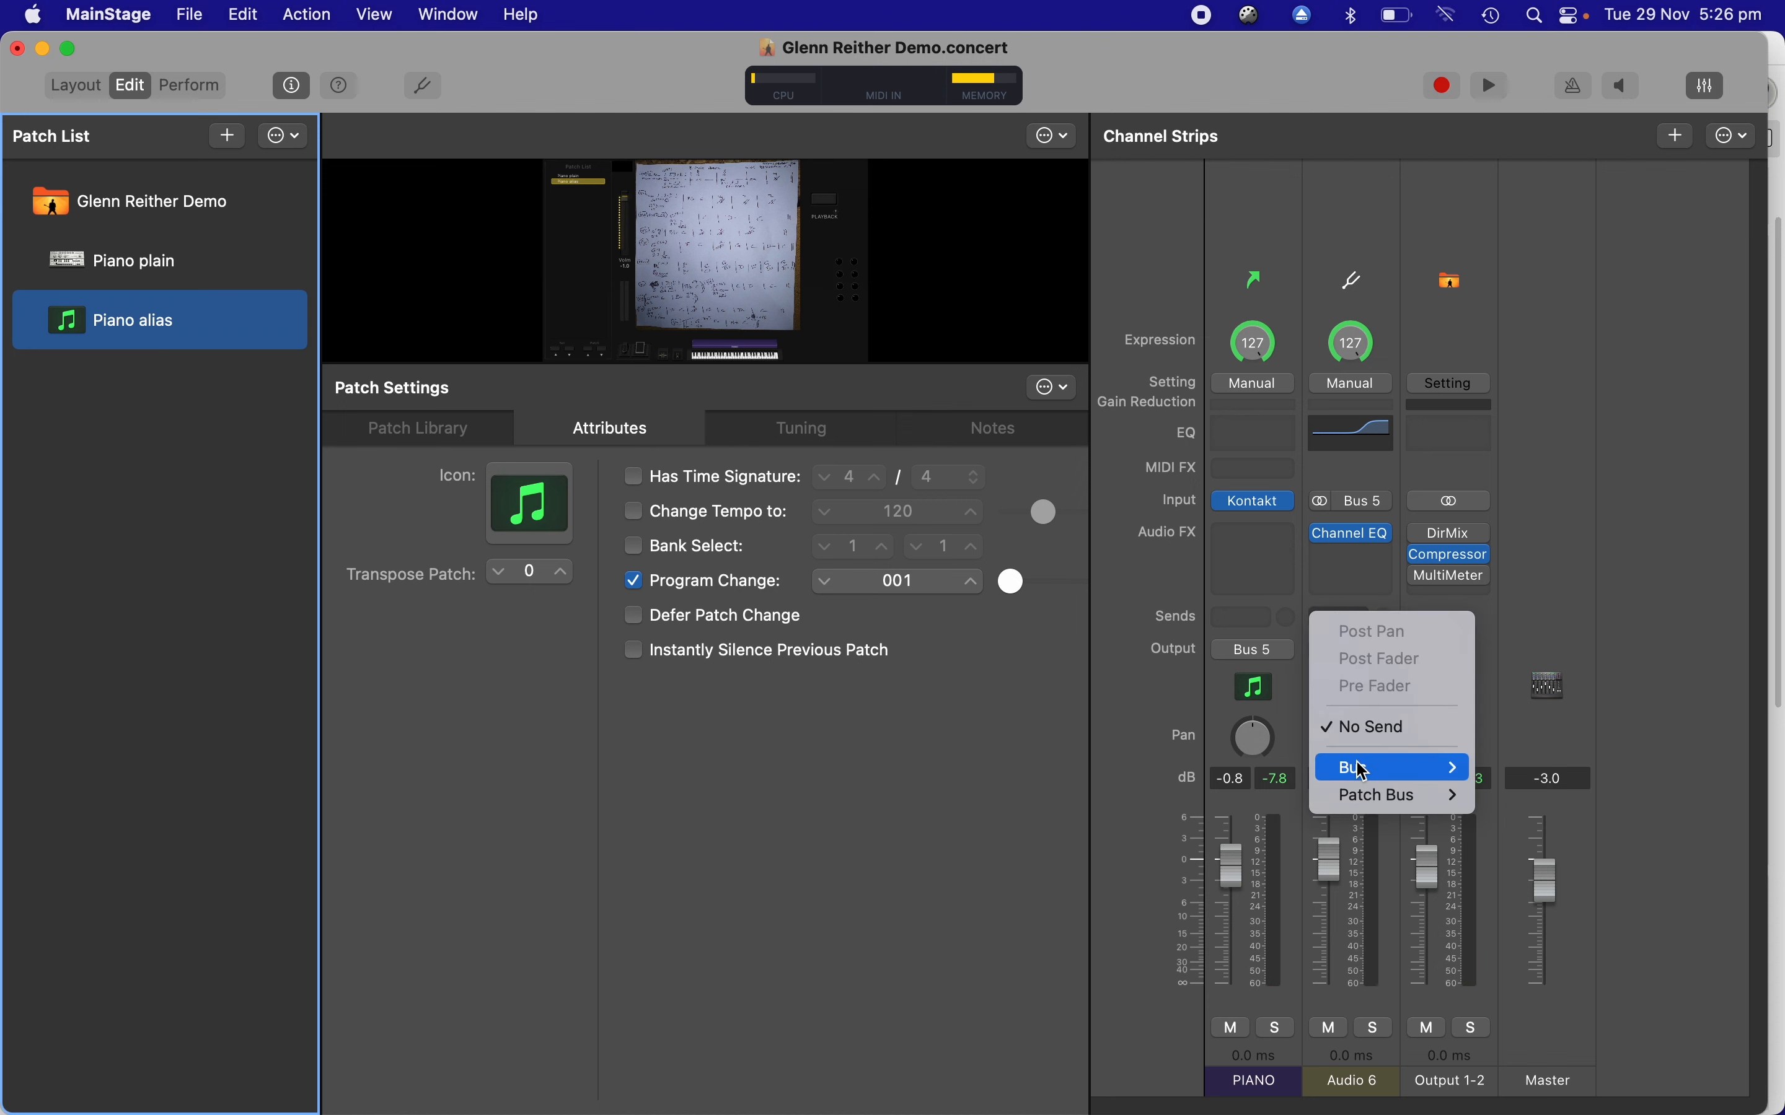
pyautogui.moveTo(1358, 768)
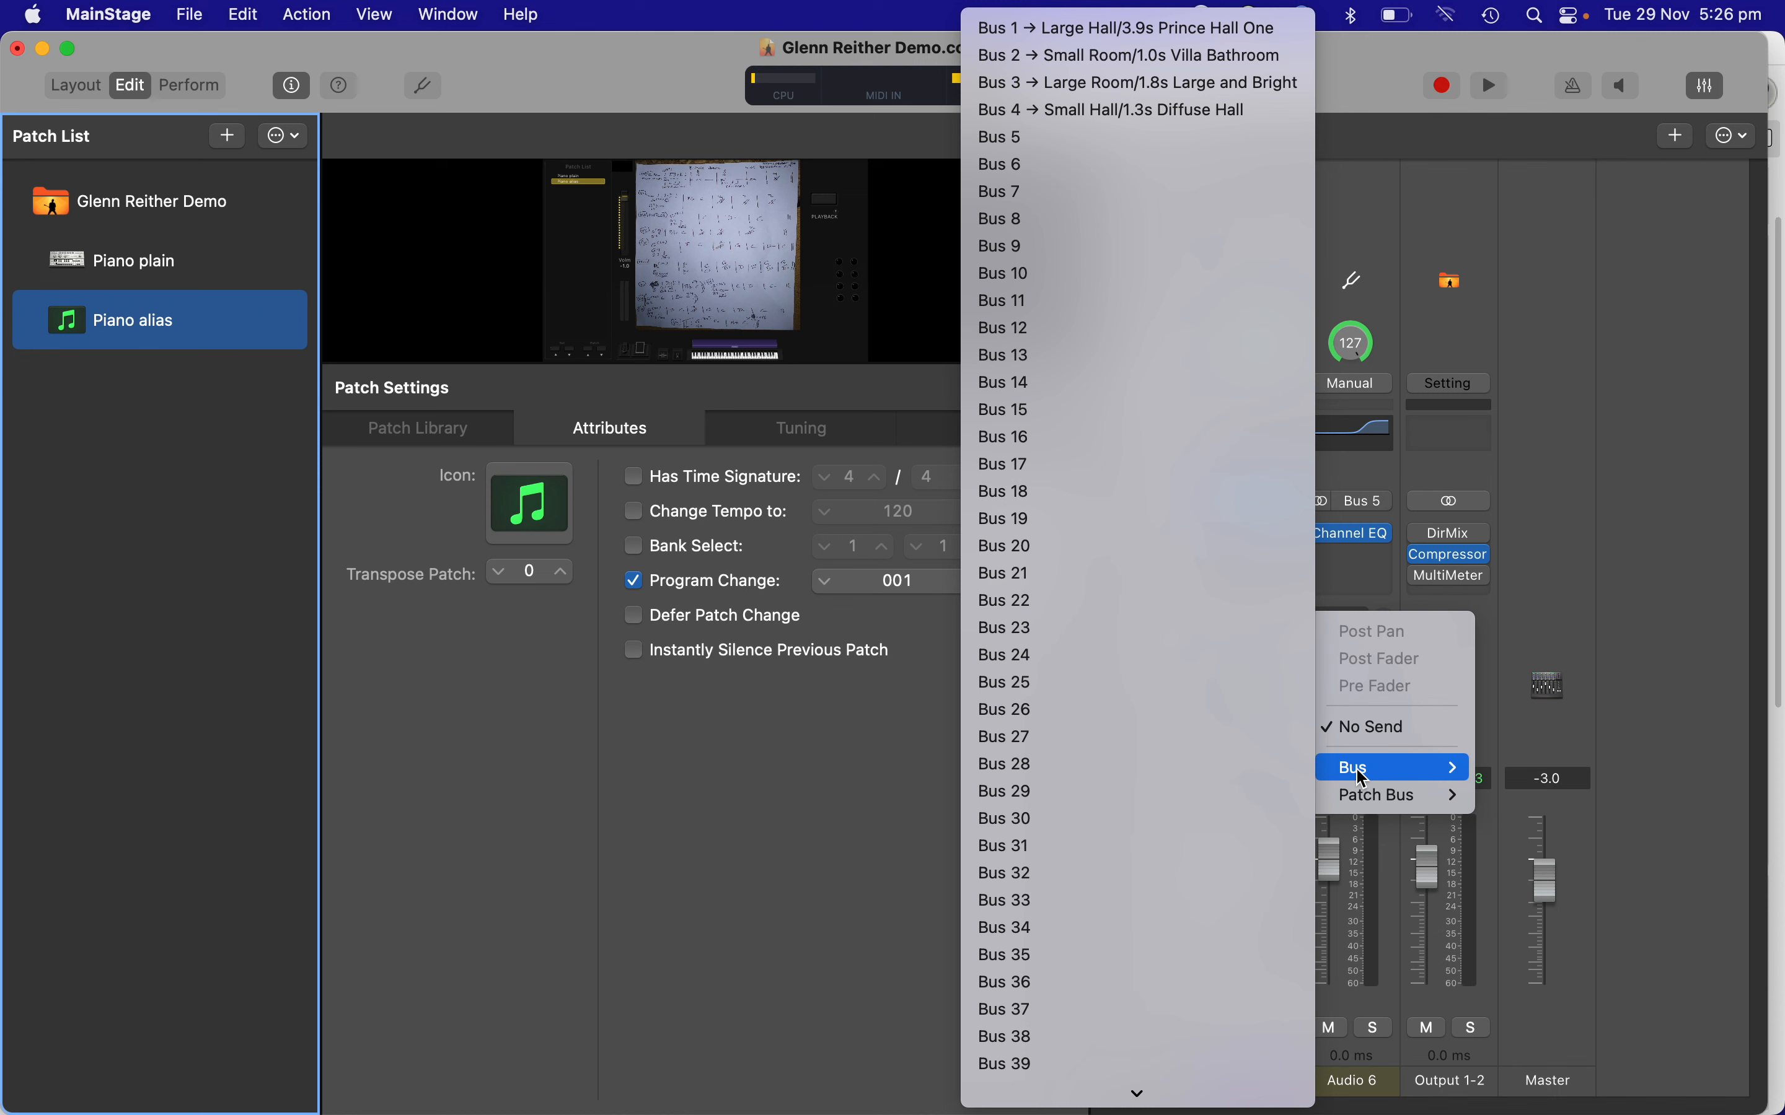
pyautogui.click(1137, 30)
pyautogui.click(1386, 603)
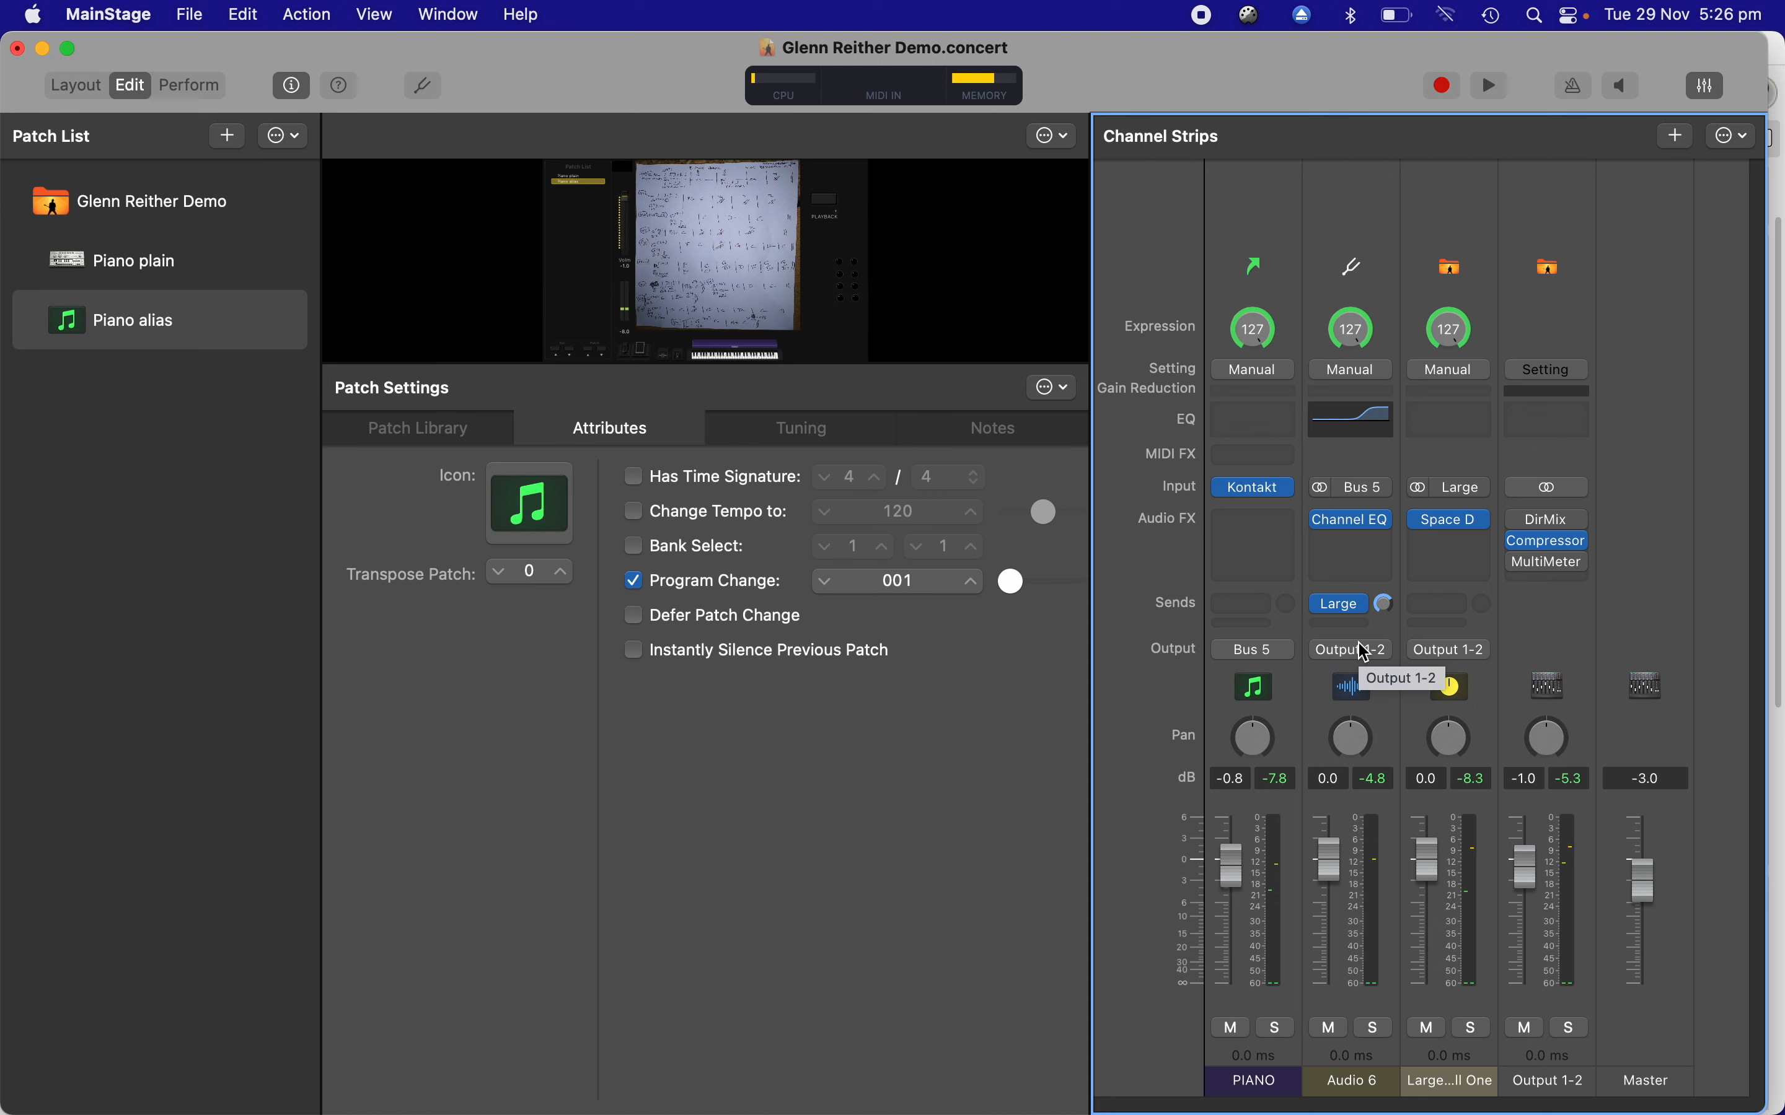
# - Compare the Piano plain and Piano alias patches, checking their audio strips, effects and signal levels
pyautogui.click(148, 273)
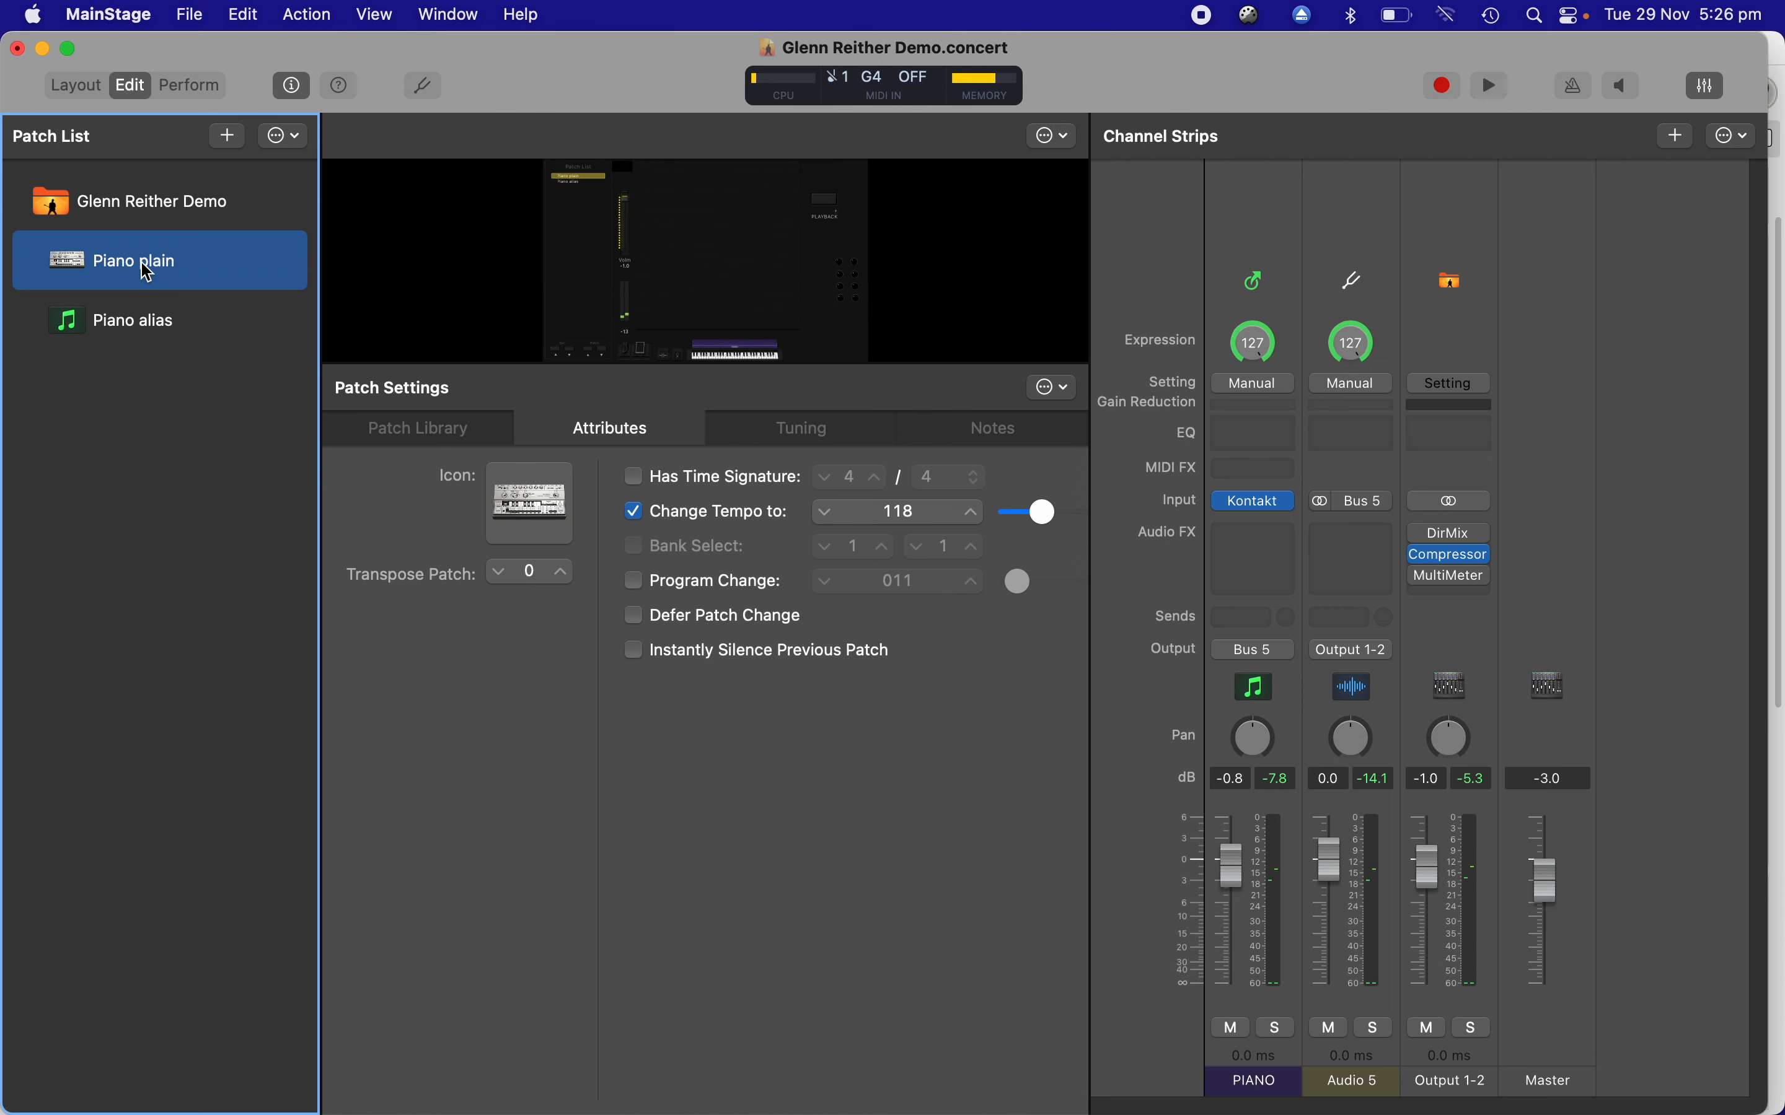
pyautogui.click(201, 336)
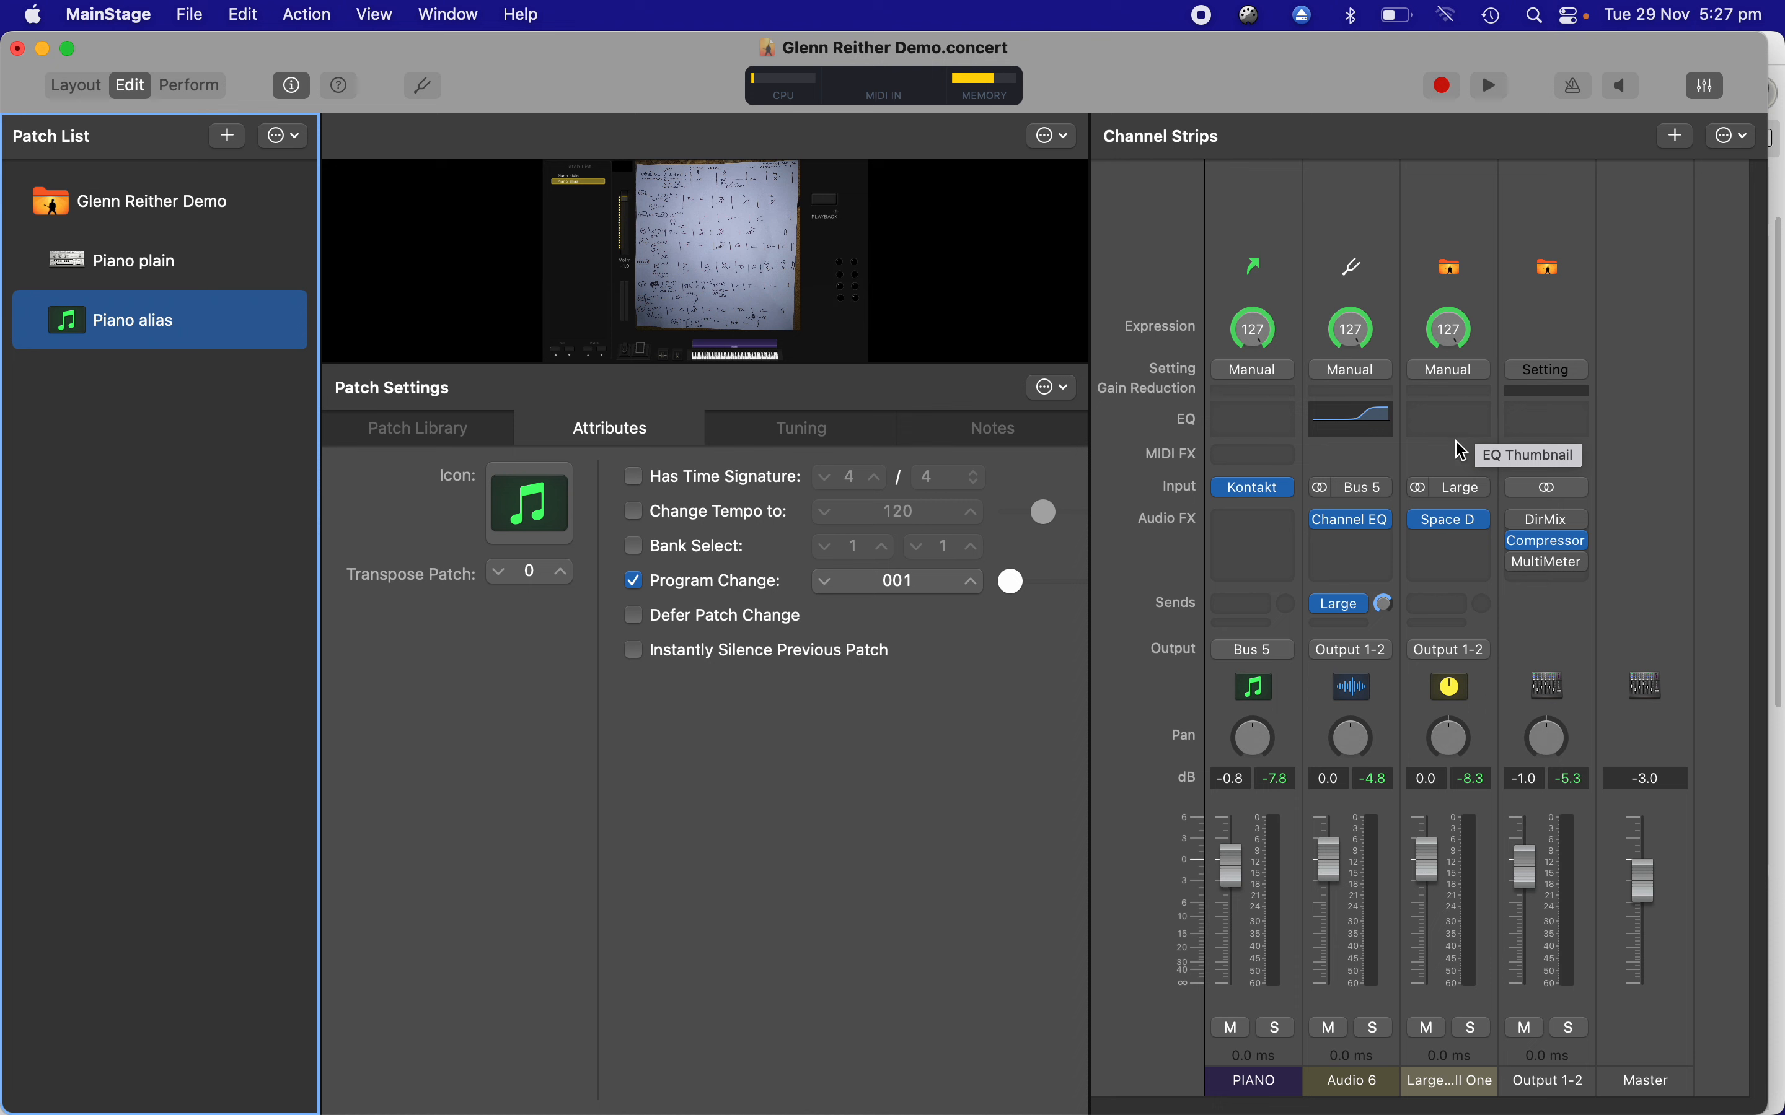
pyautogui.click(178, 275)
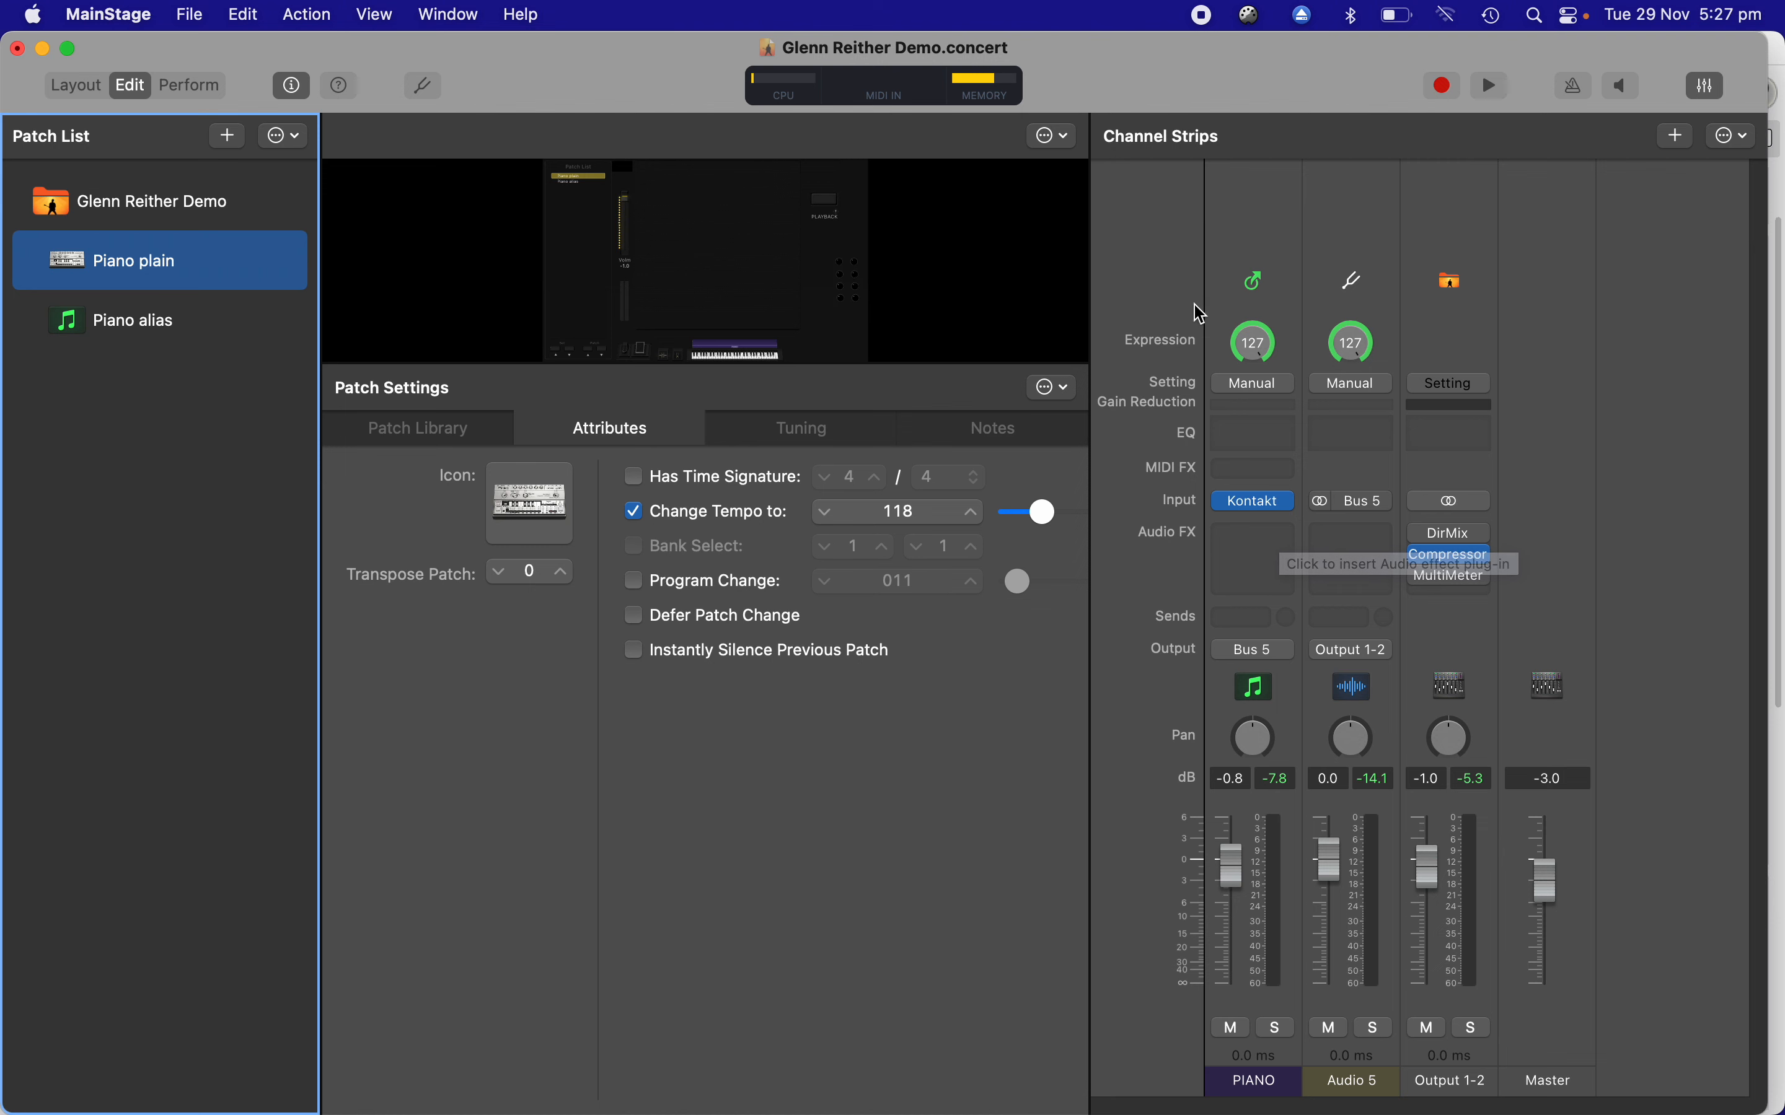
# - Review the PIANO strip's key range and MIDI input settings in Piano plain
pyautogui.click(1281, 223)
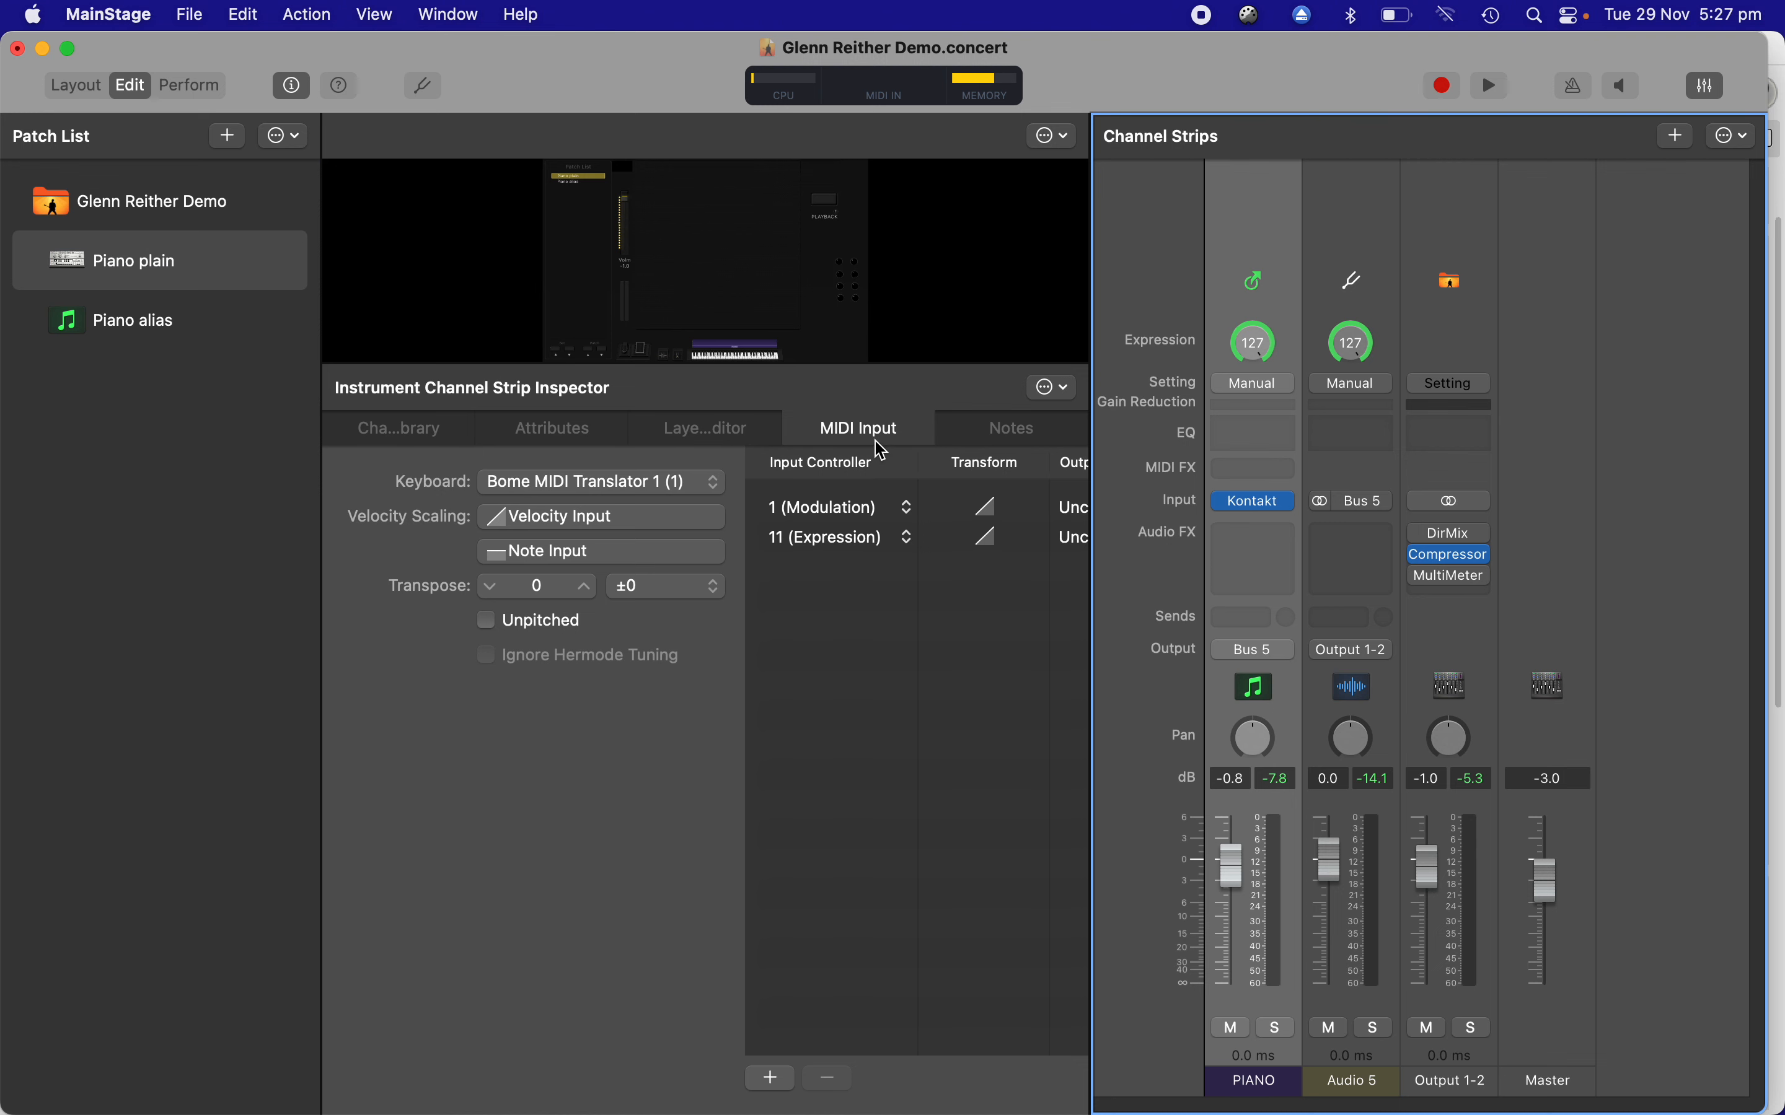
pyautogui.click(729, 442)
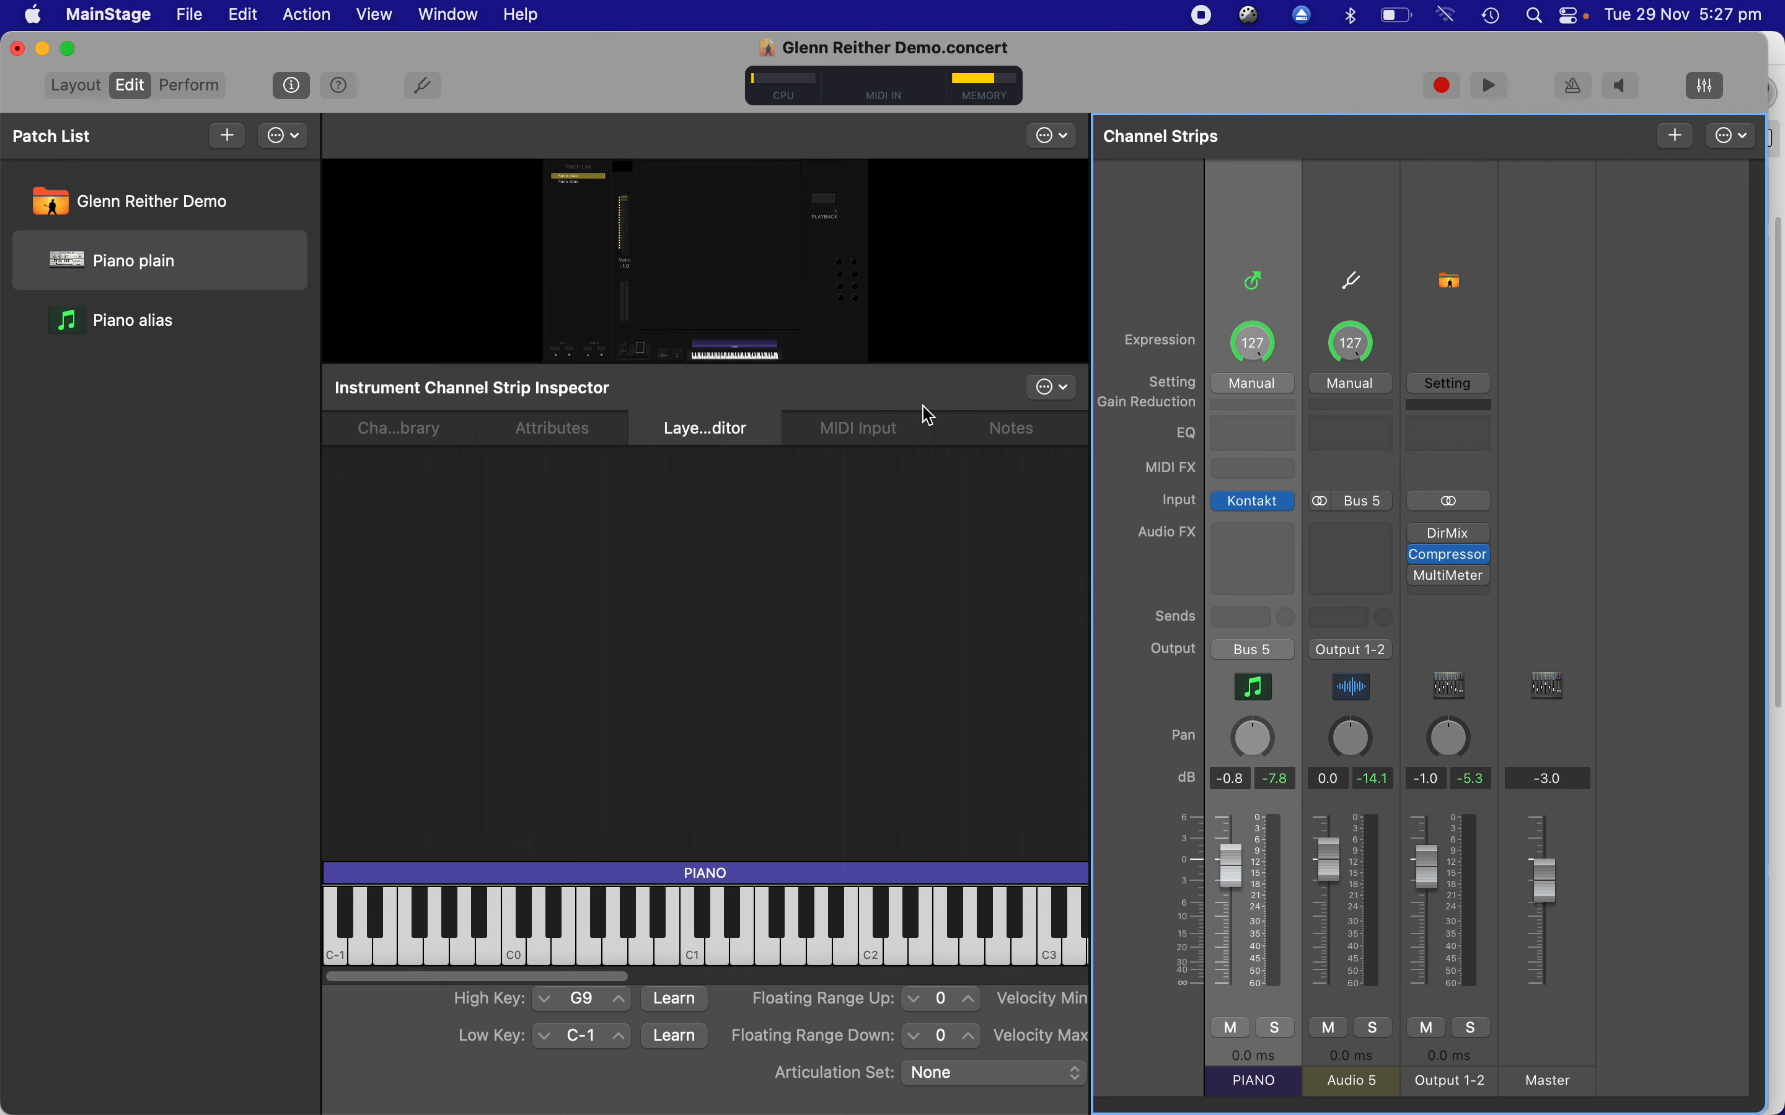
pyautogui.click(872, 437)
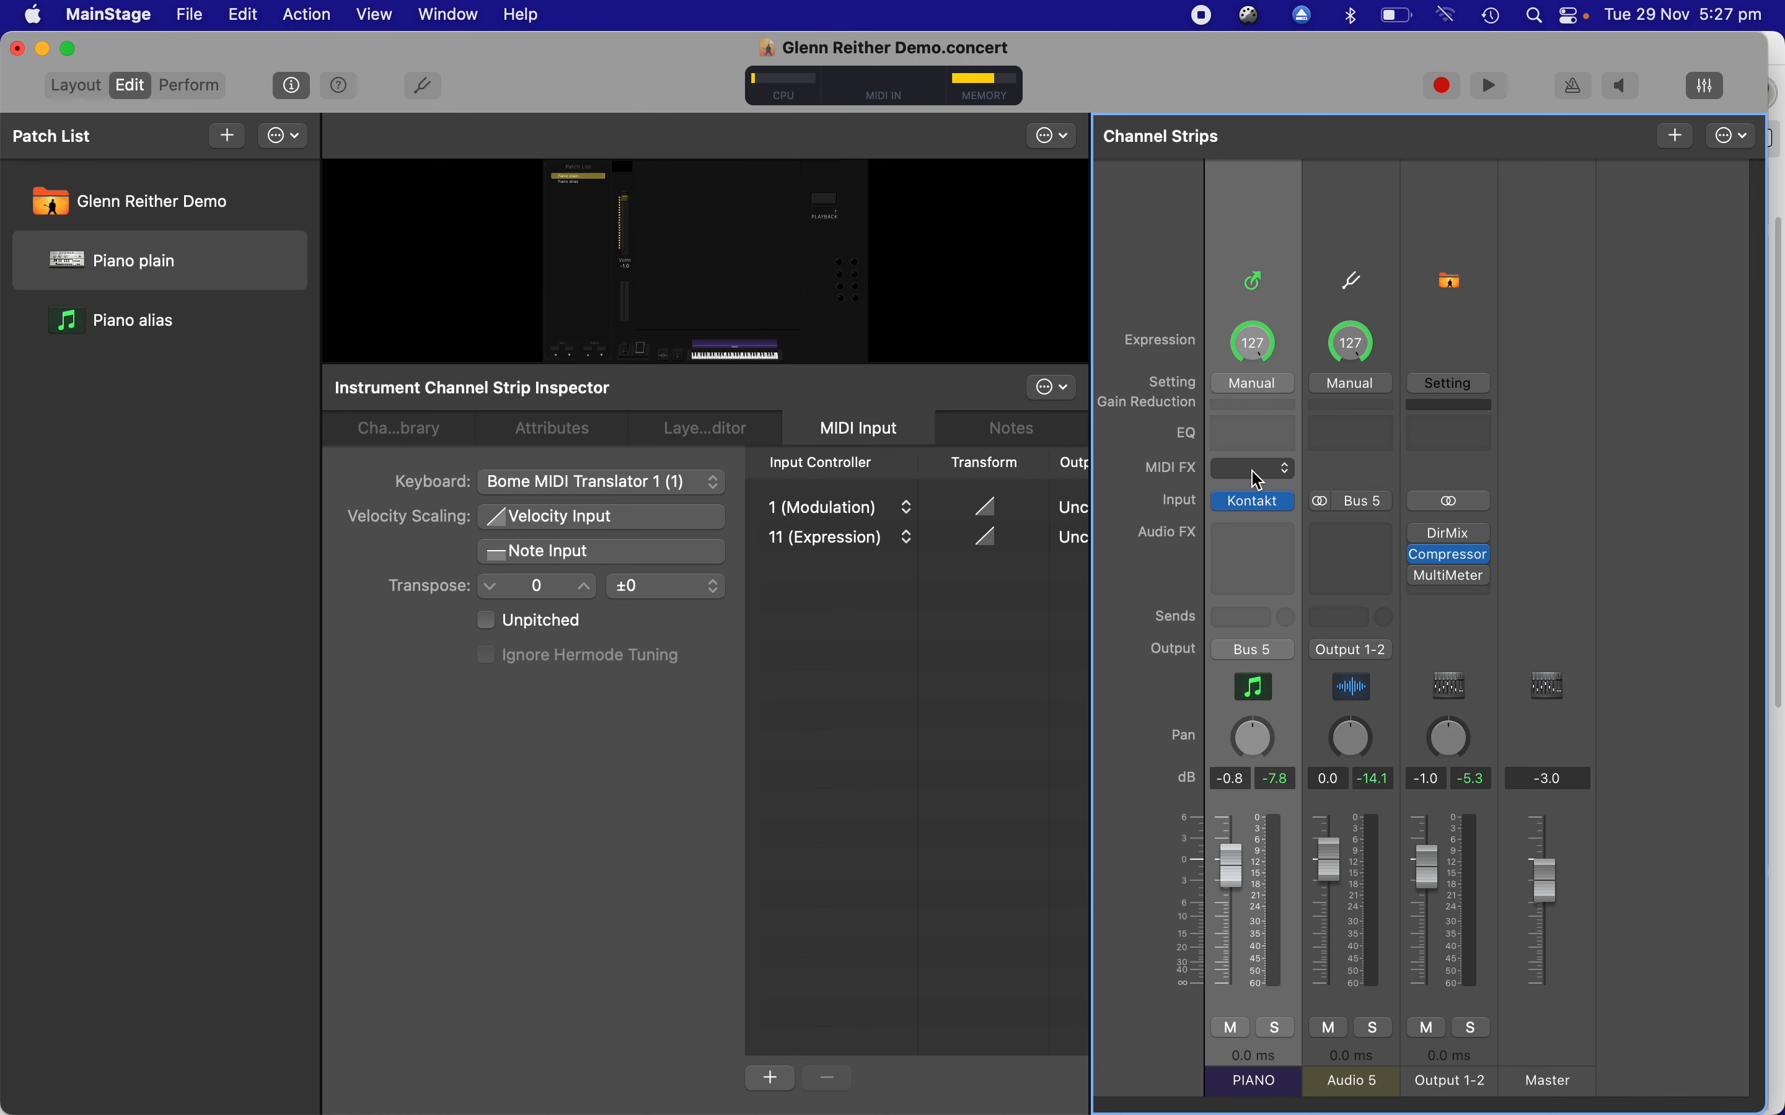
pyautogui.click(145, 333)
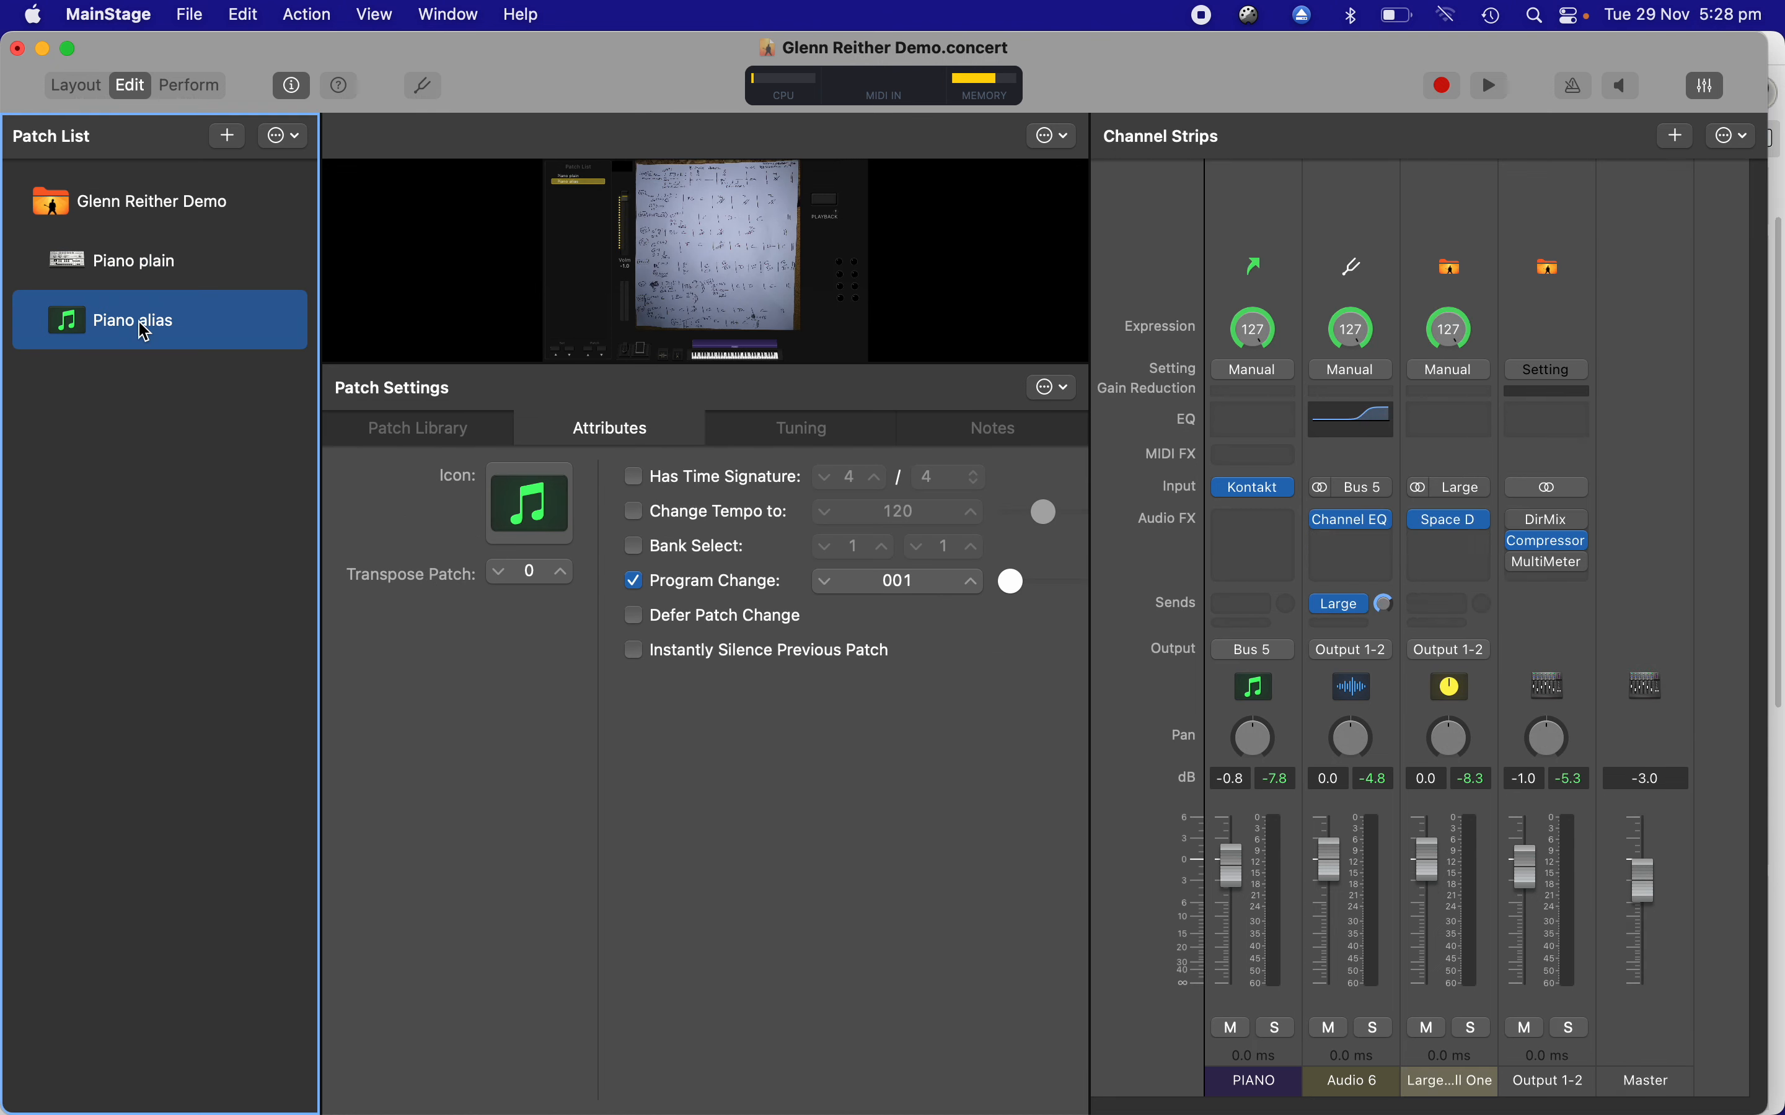
pyautogui.click(156, 255)
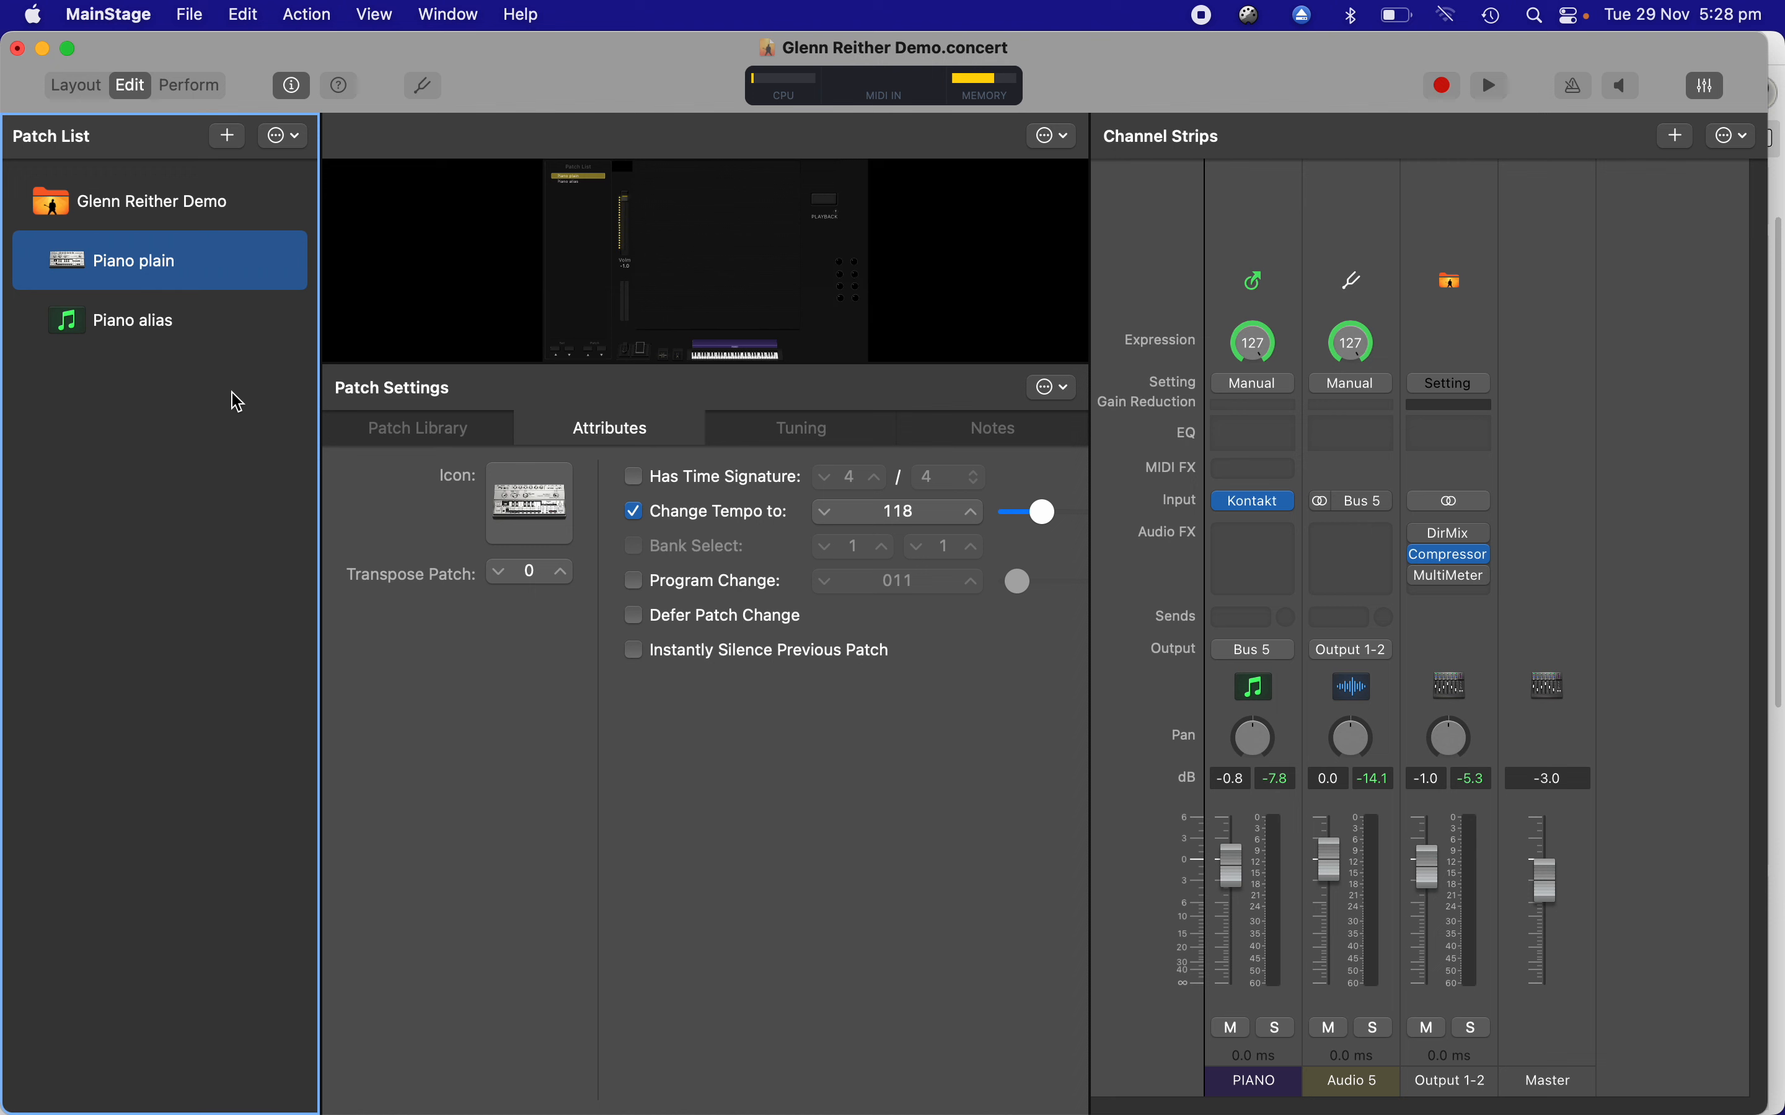
pyautogui.doubleClick(151, 263)
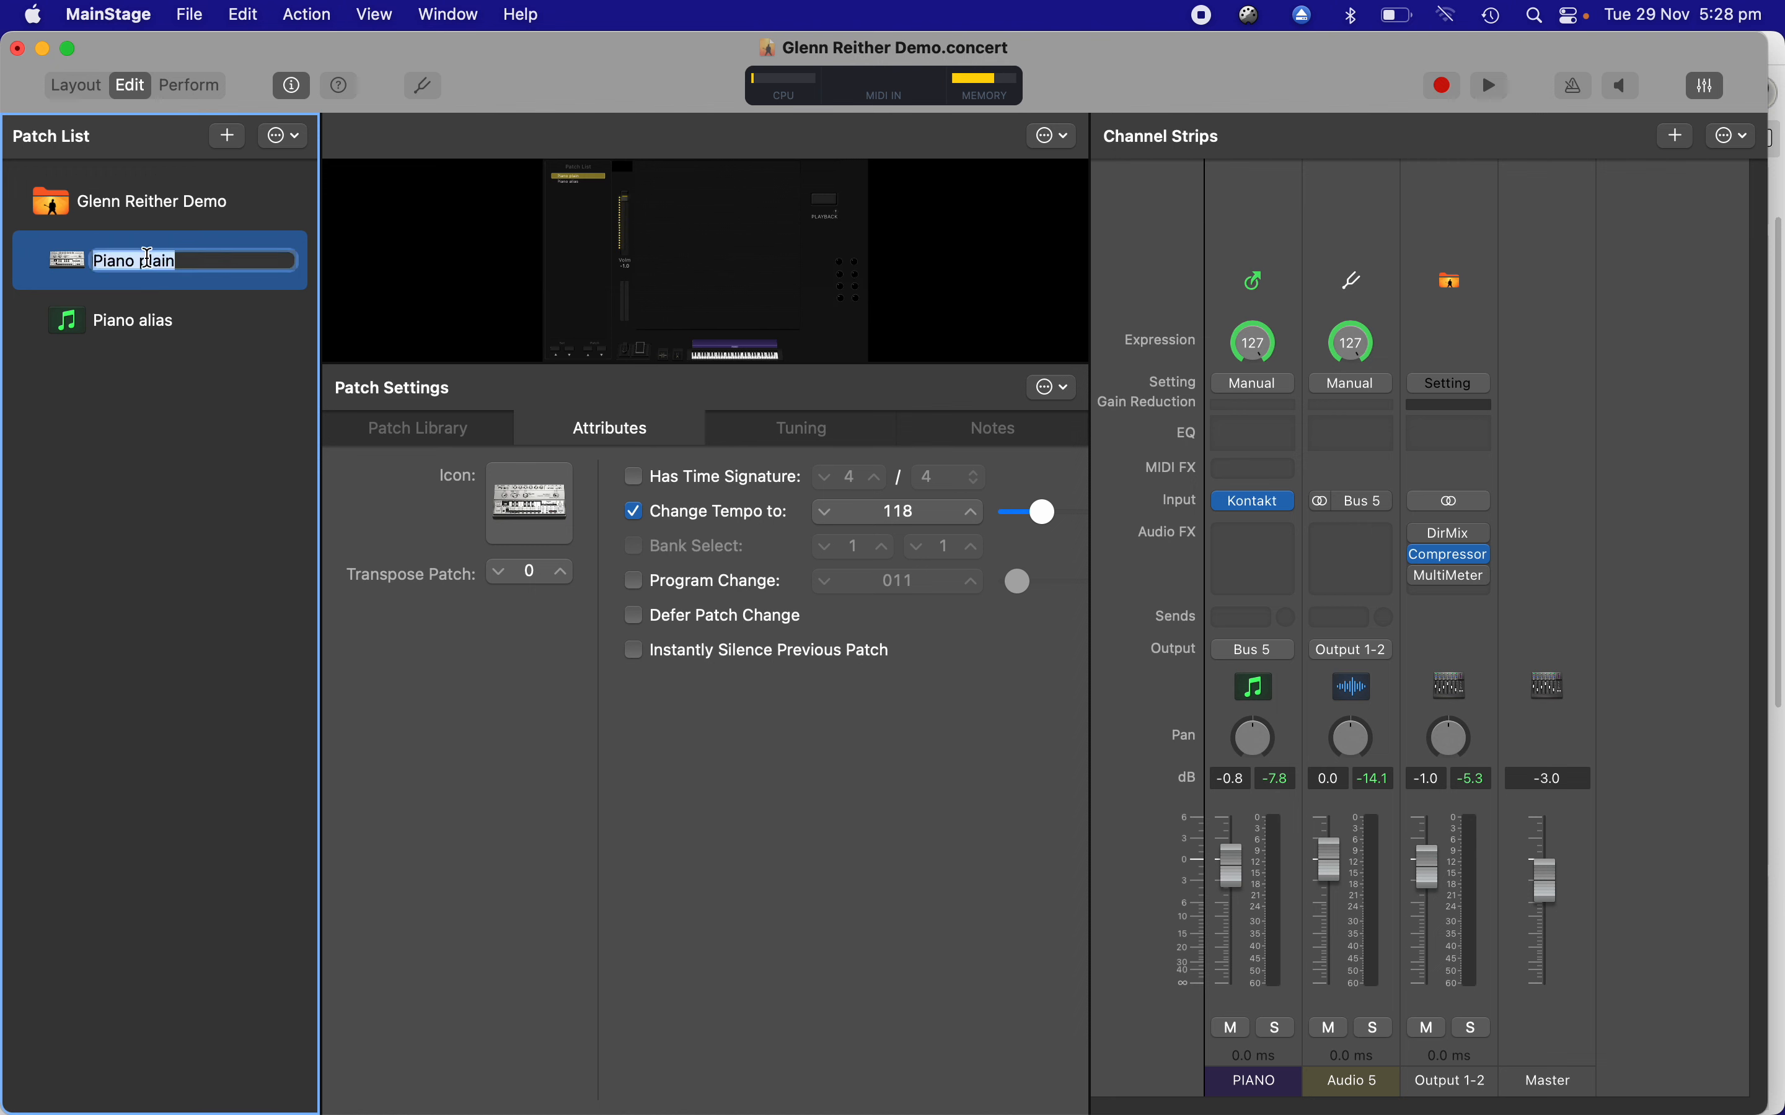
pyautogui.press('Return')
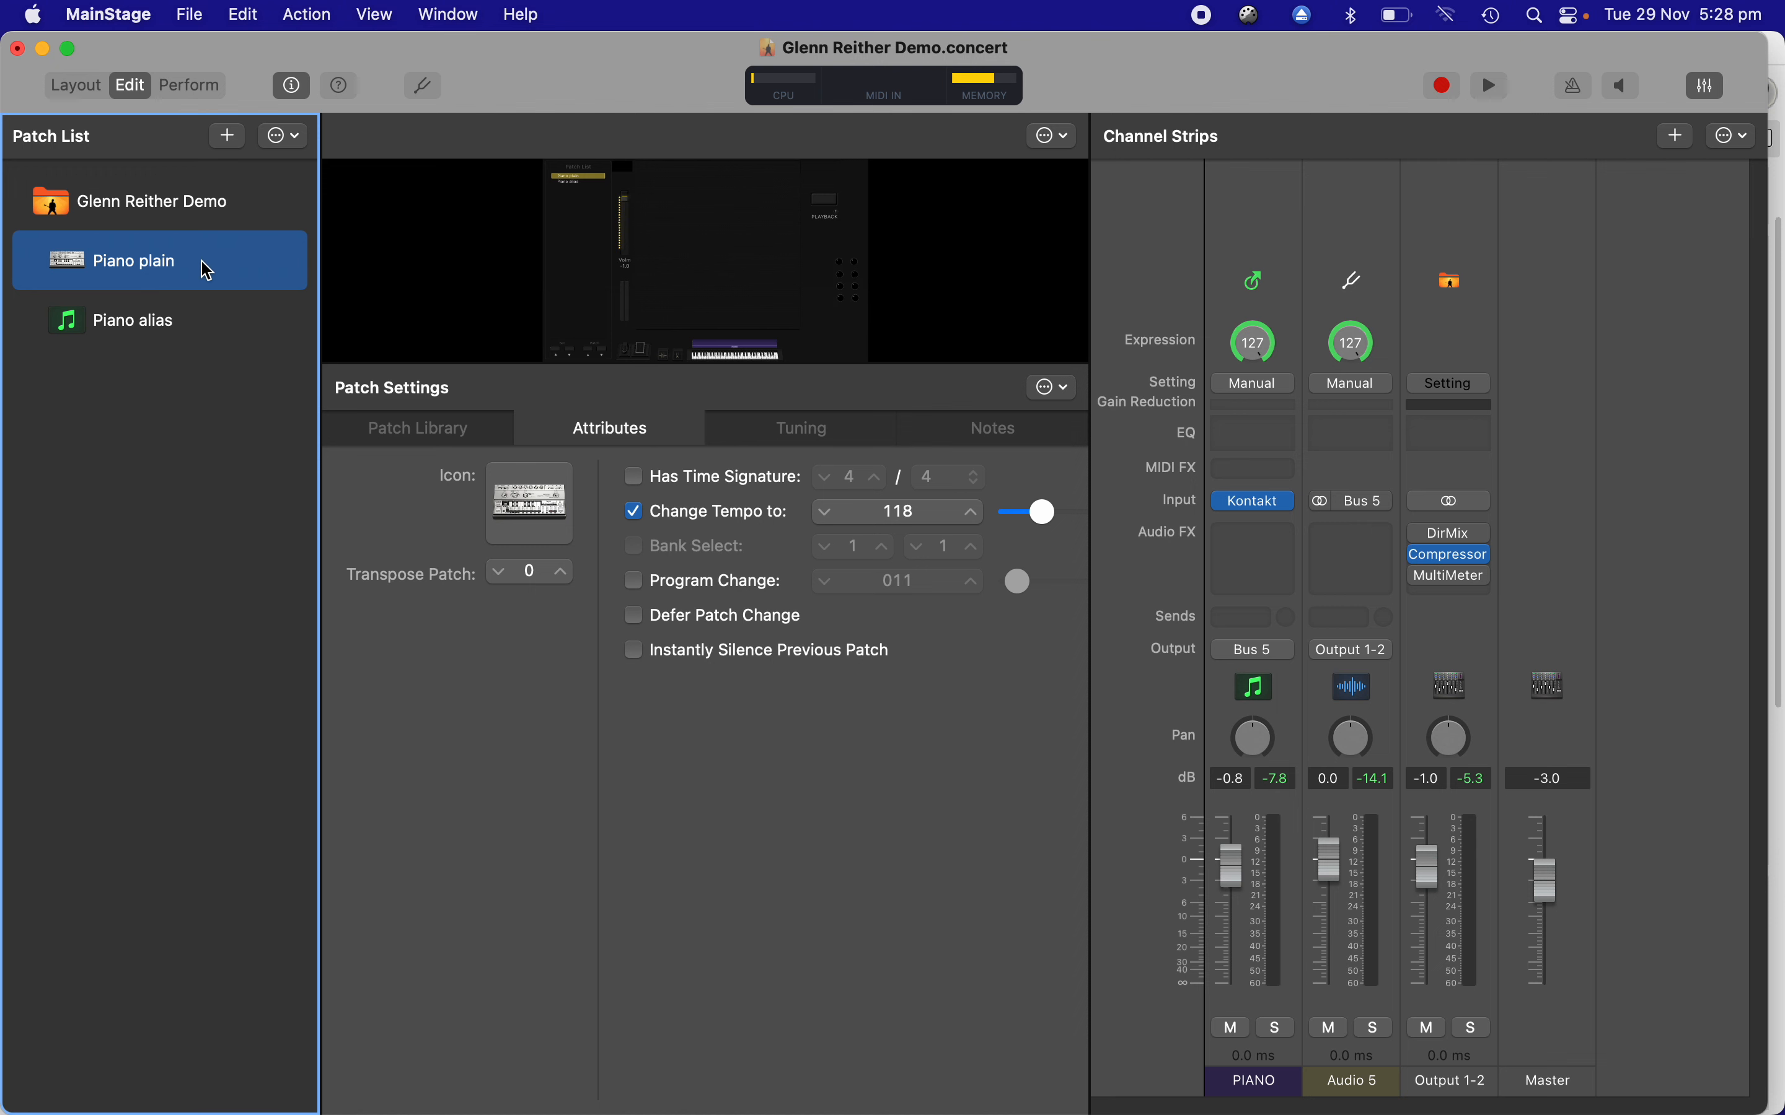
# - Add one External MIDI channel strip to Piano plain with No Input and Output 1-2
pyautogui.click(1680, 140)
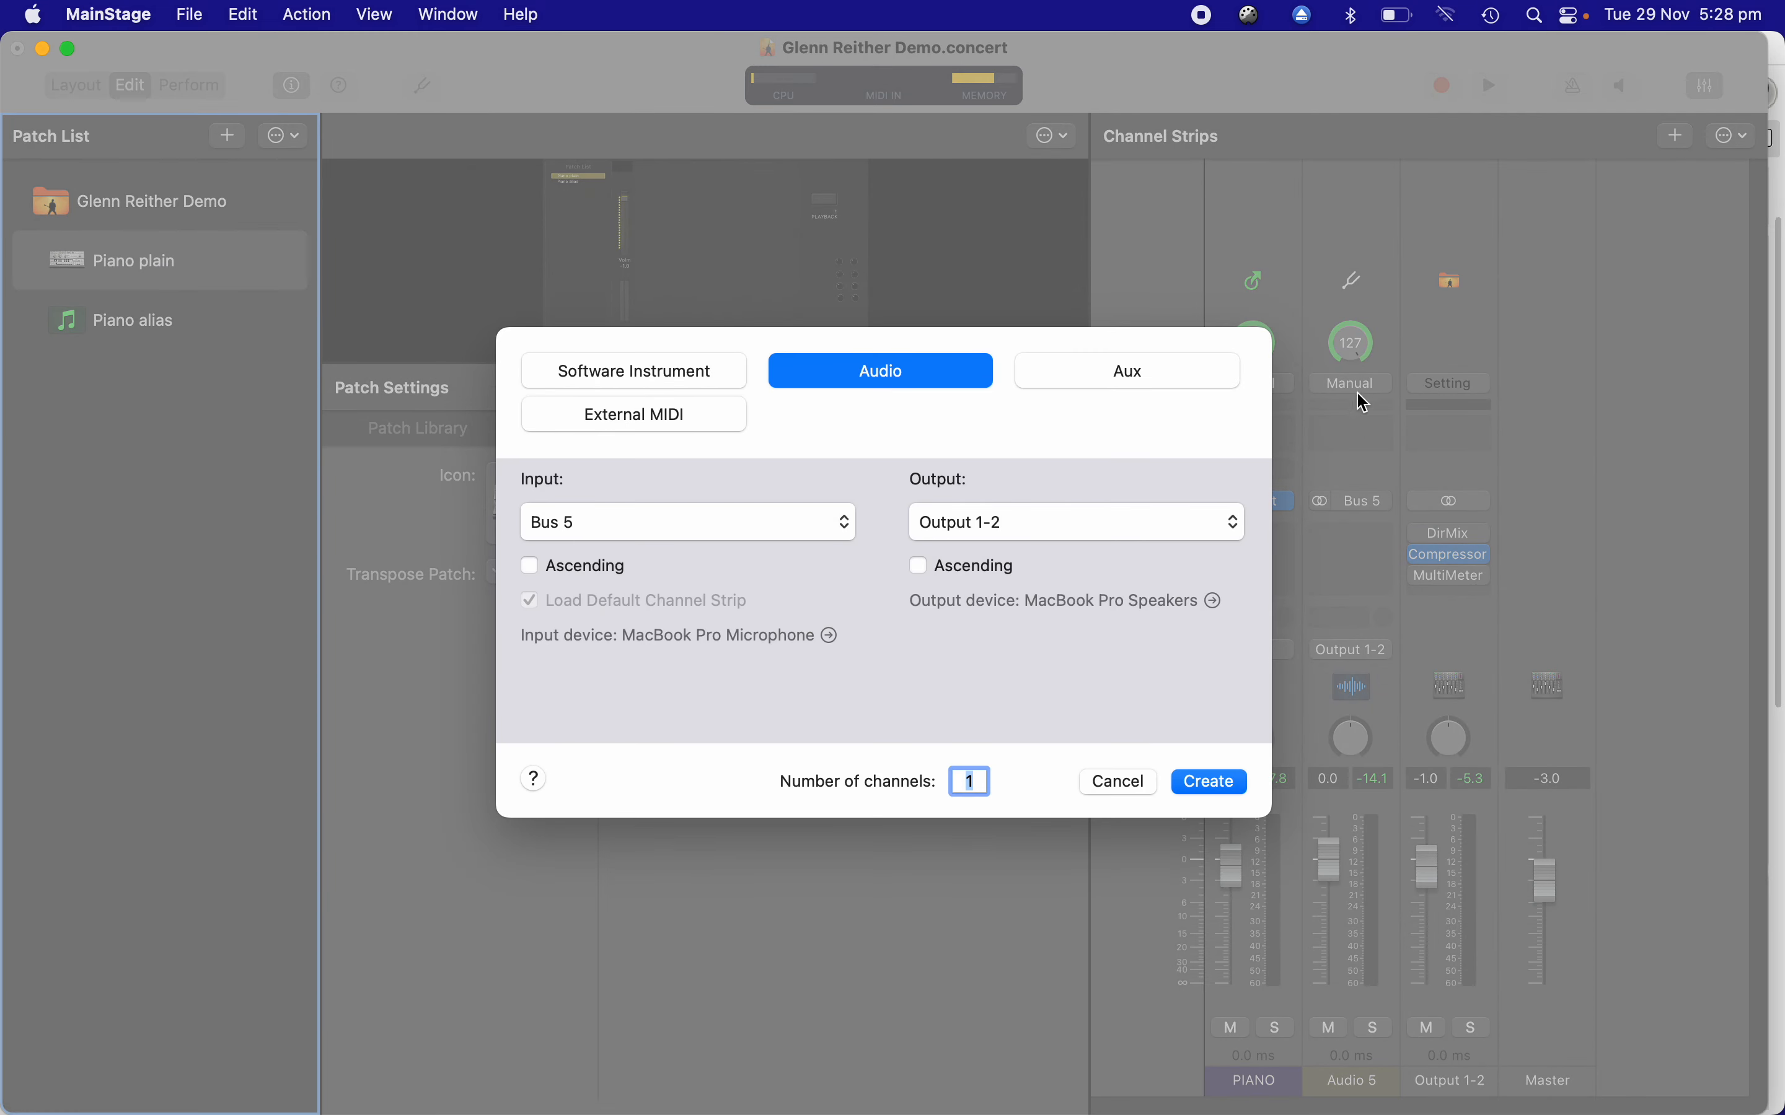
pyautogui.click(646, 423)
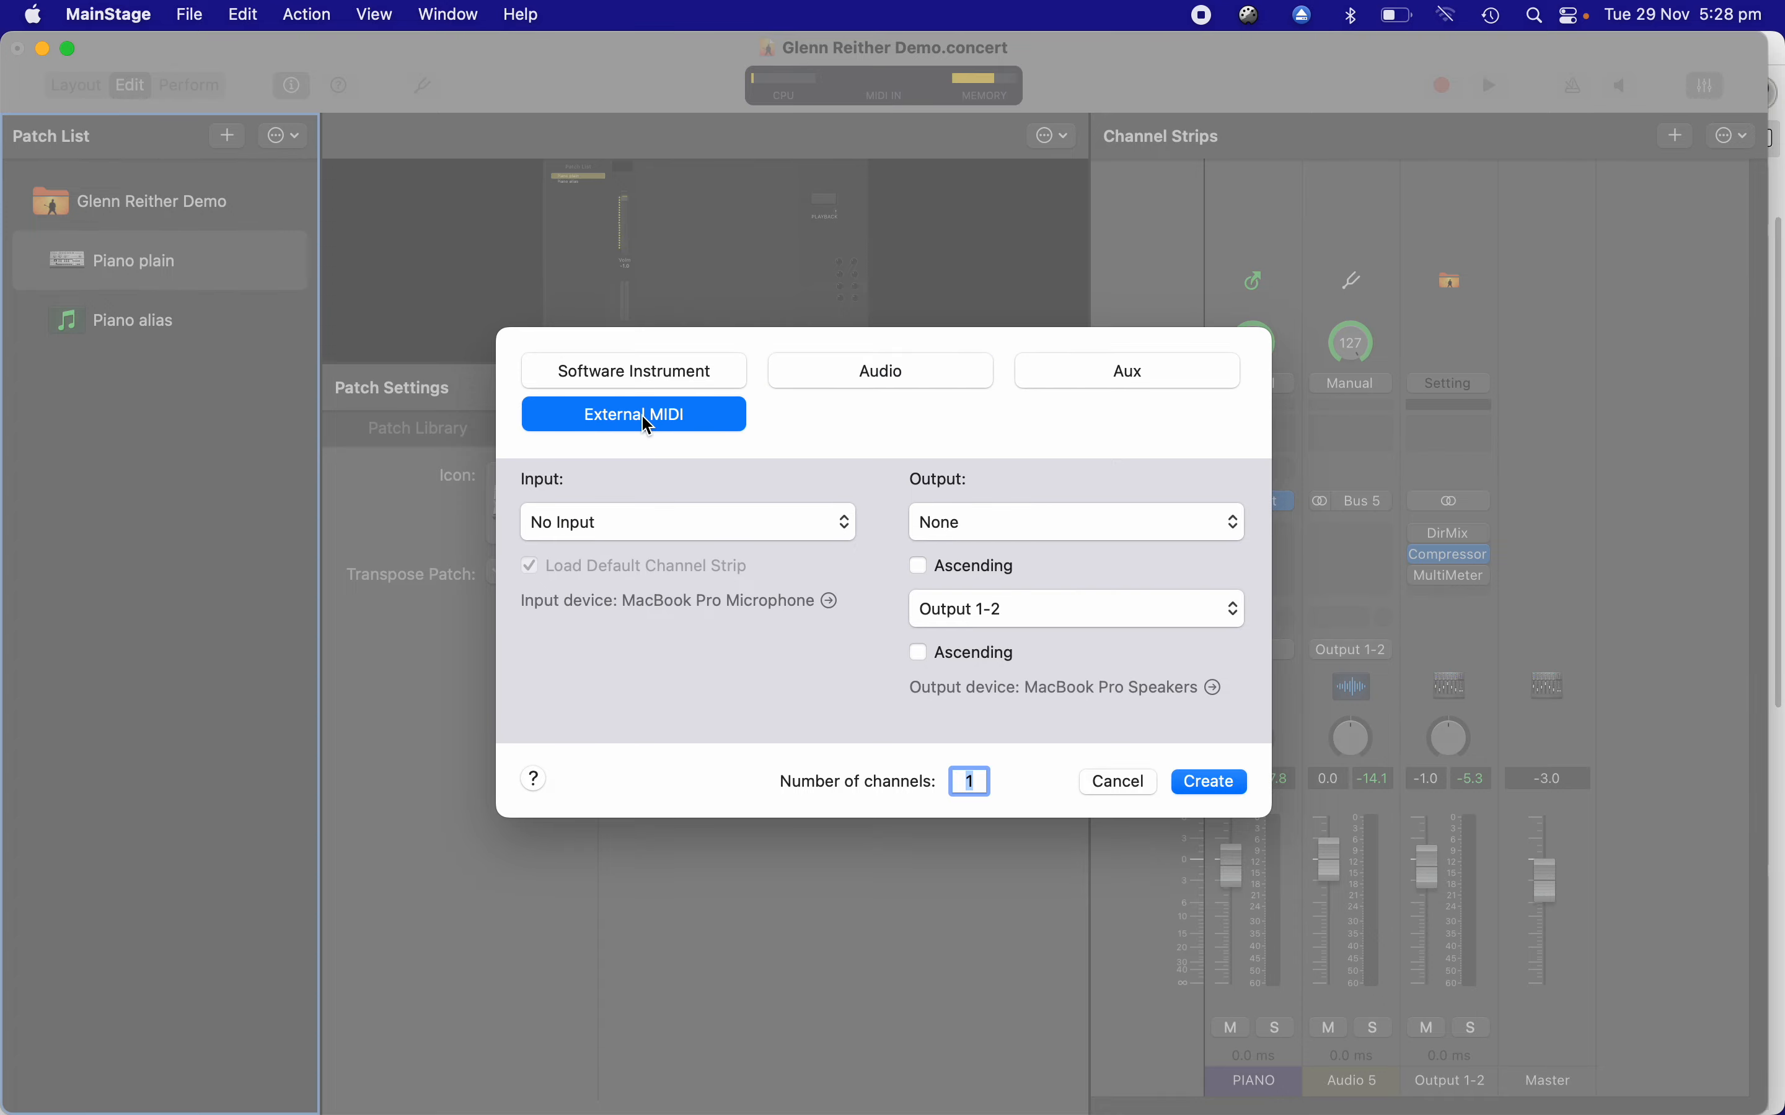
pyautogui.click(1211, 783)
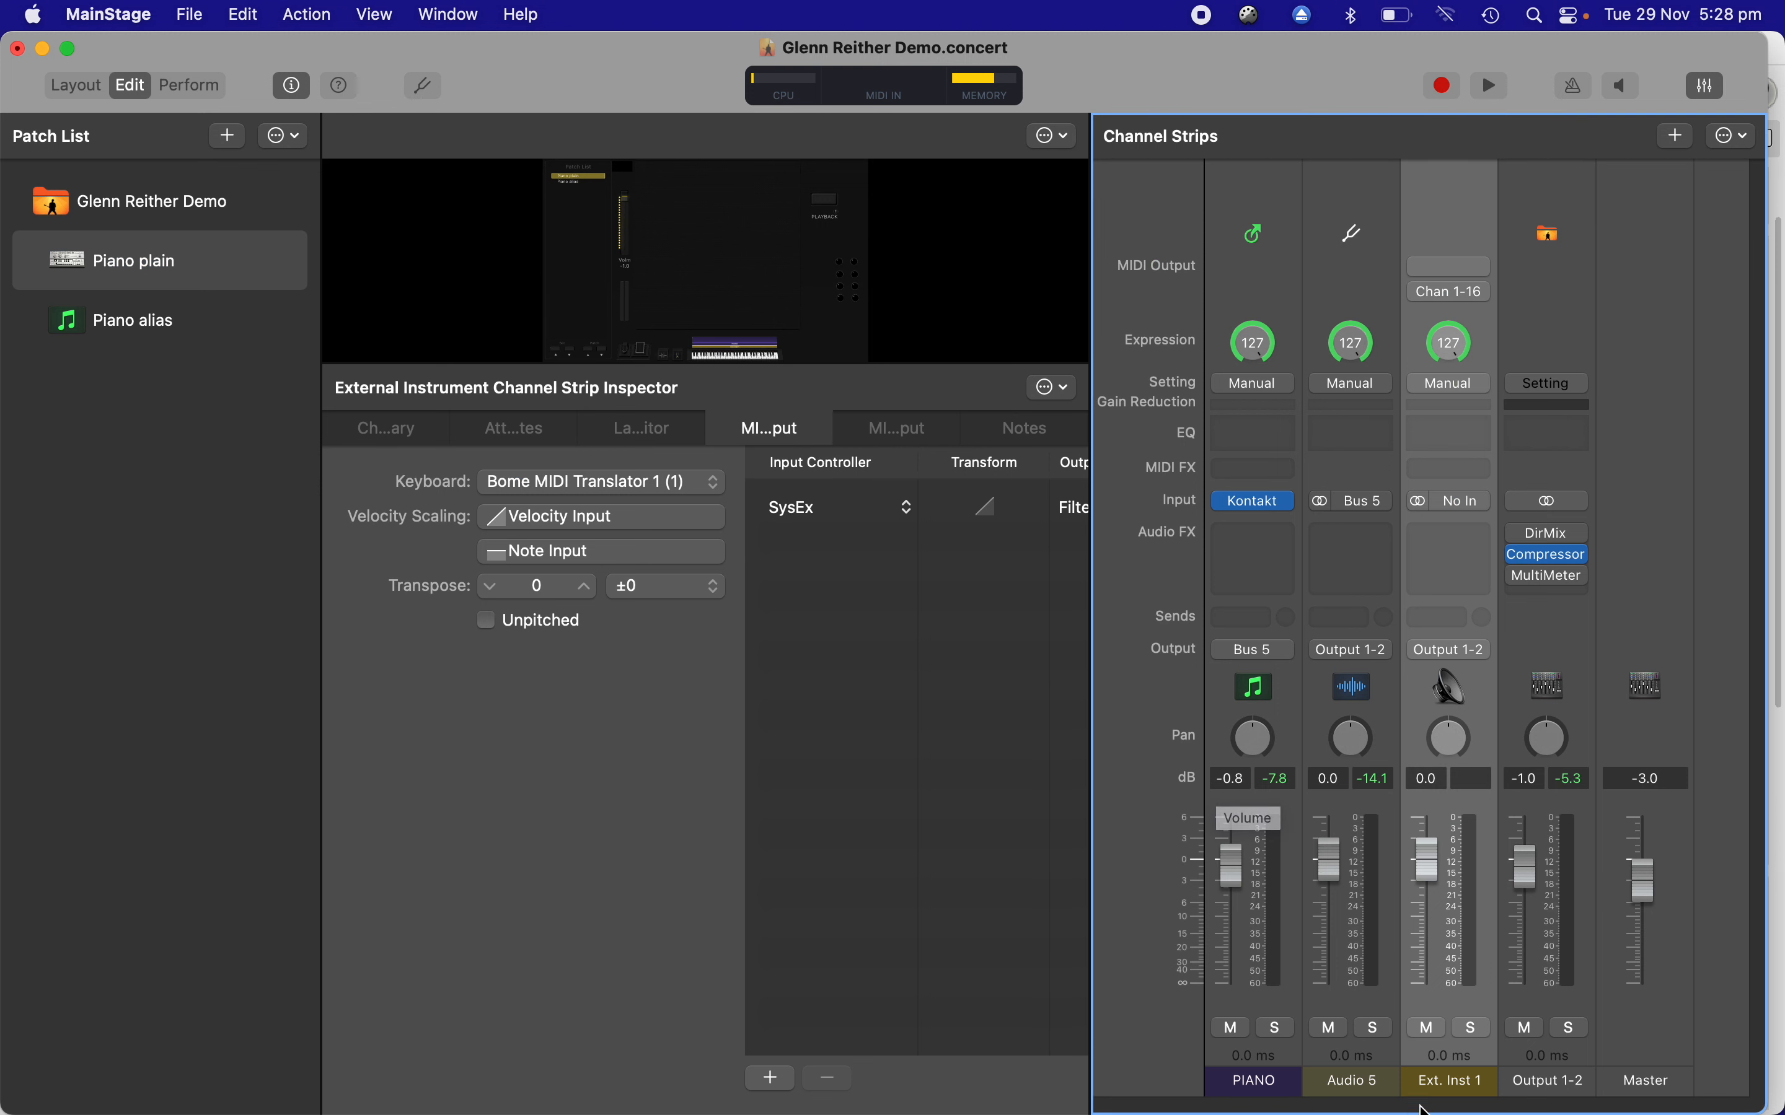
# - Rename the Audio 5 strip in Piano plain as PNO OUT
pyautogui.doubleClick(1368, 1083)
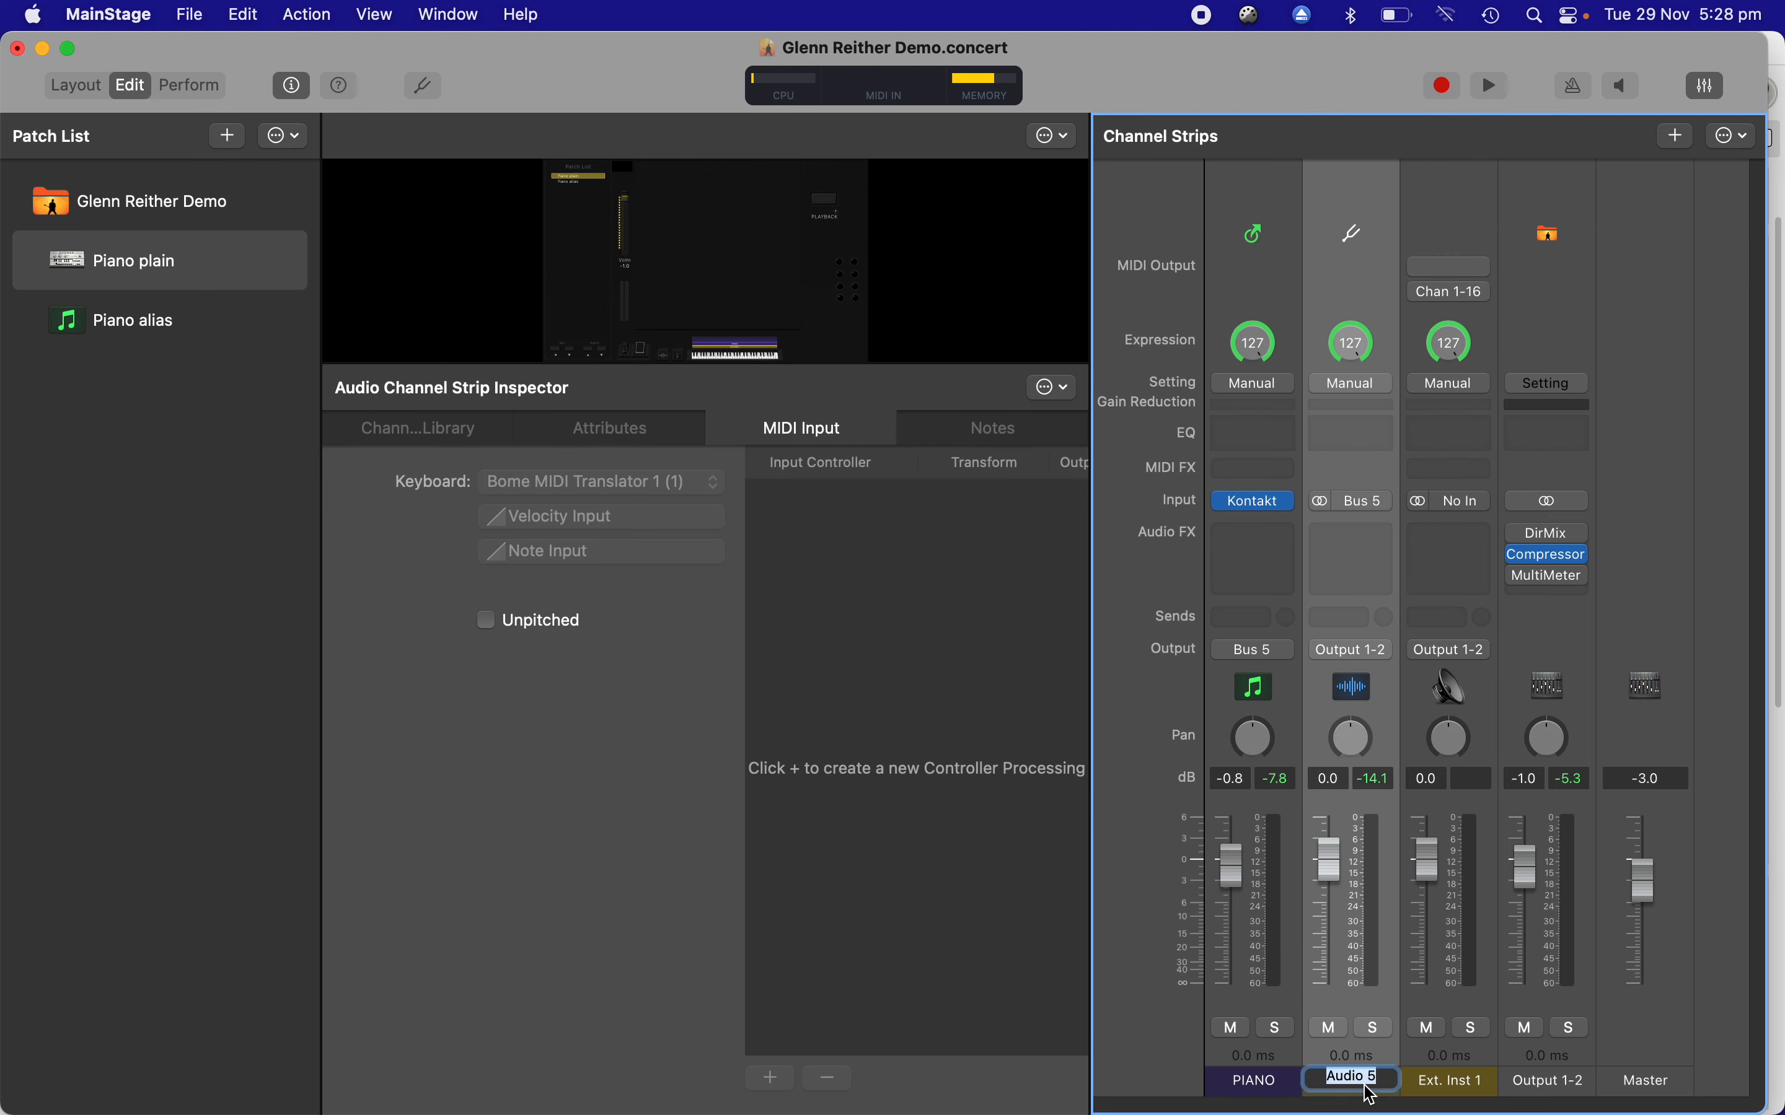
pyautogui.press('BackSpace')
pyautogui.write('PNO OUT')
pyautogui.press('Return')
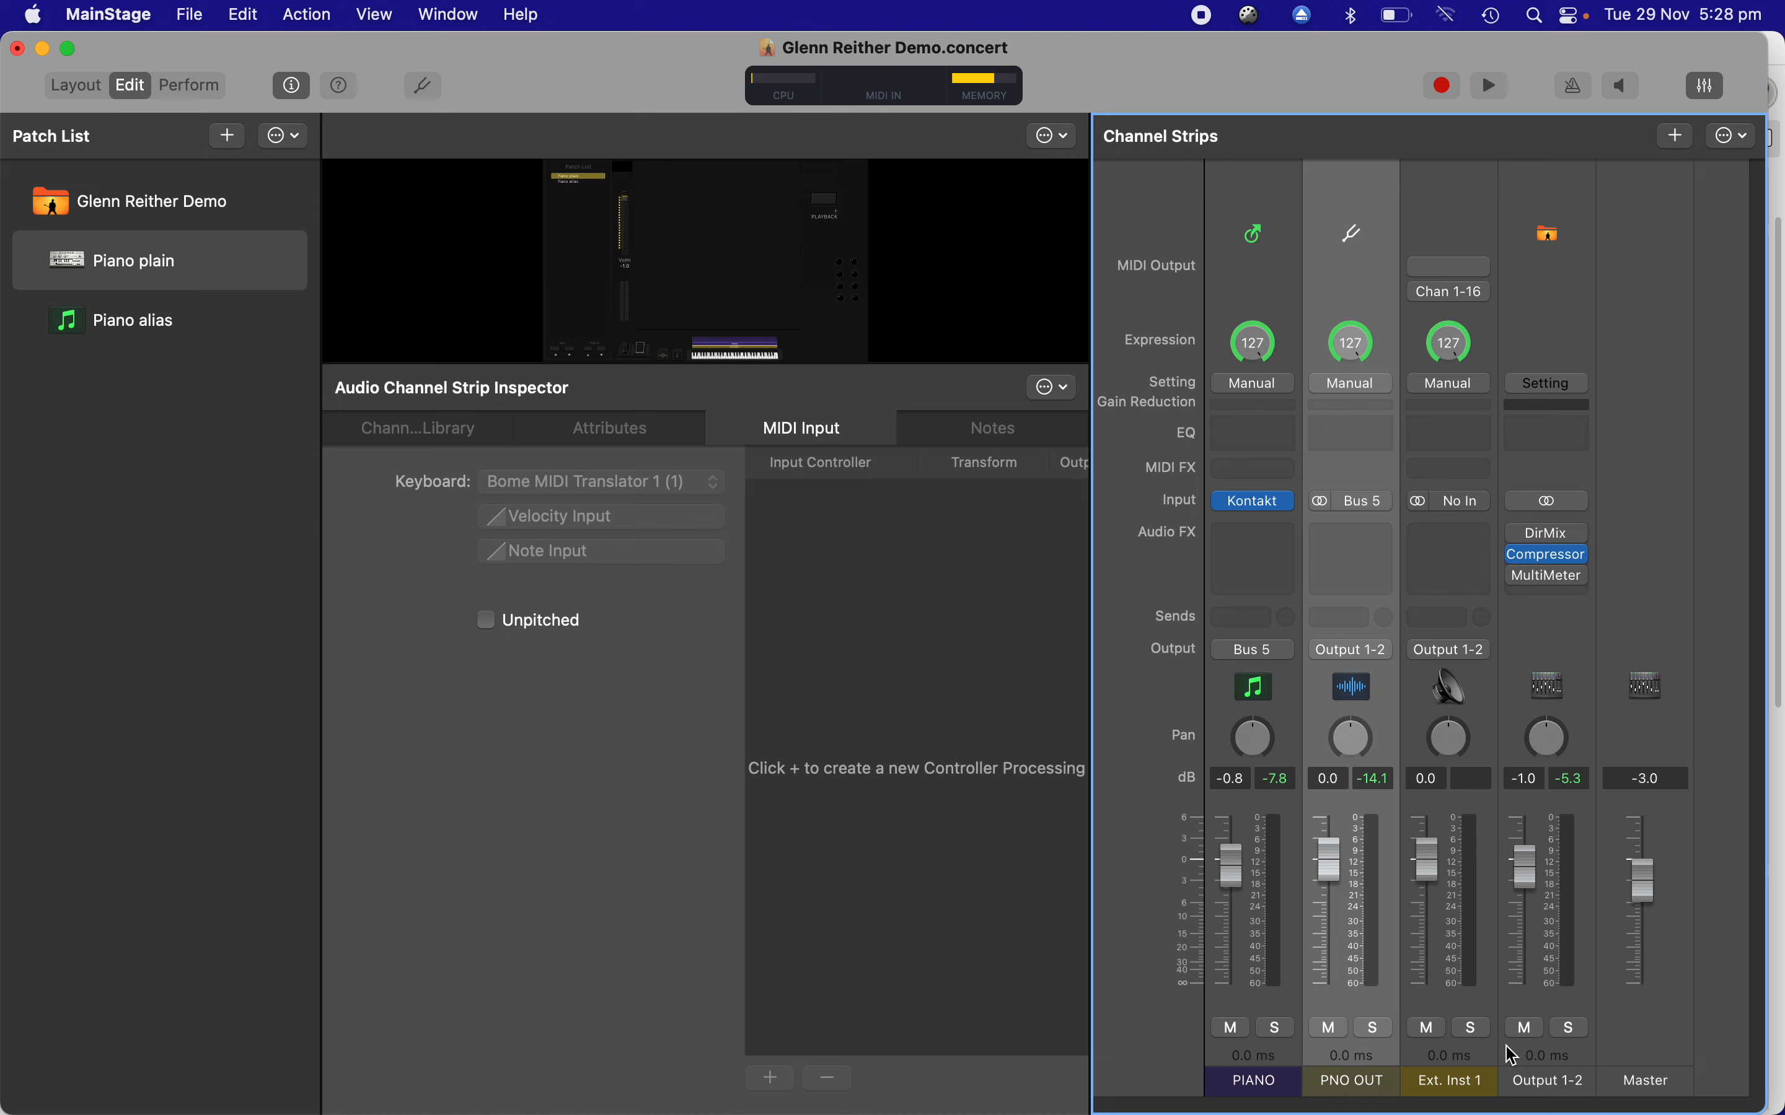
# - Rename the external MIDI strip in Piano plain as PNO MIDI
pyautogui.doubleClick(1464, 1085)
pyautogui.press('BackSpace')
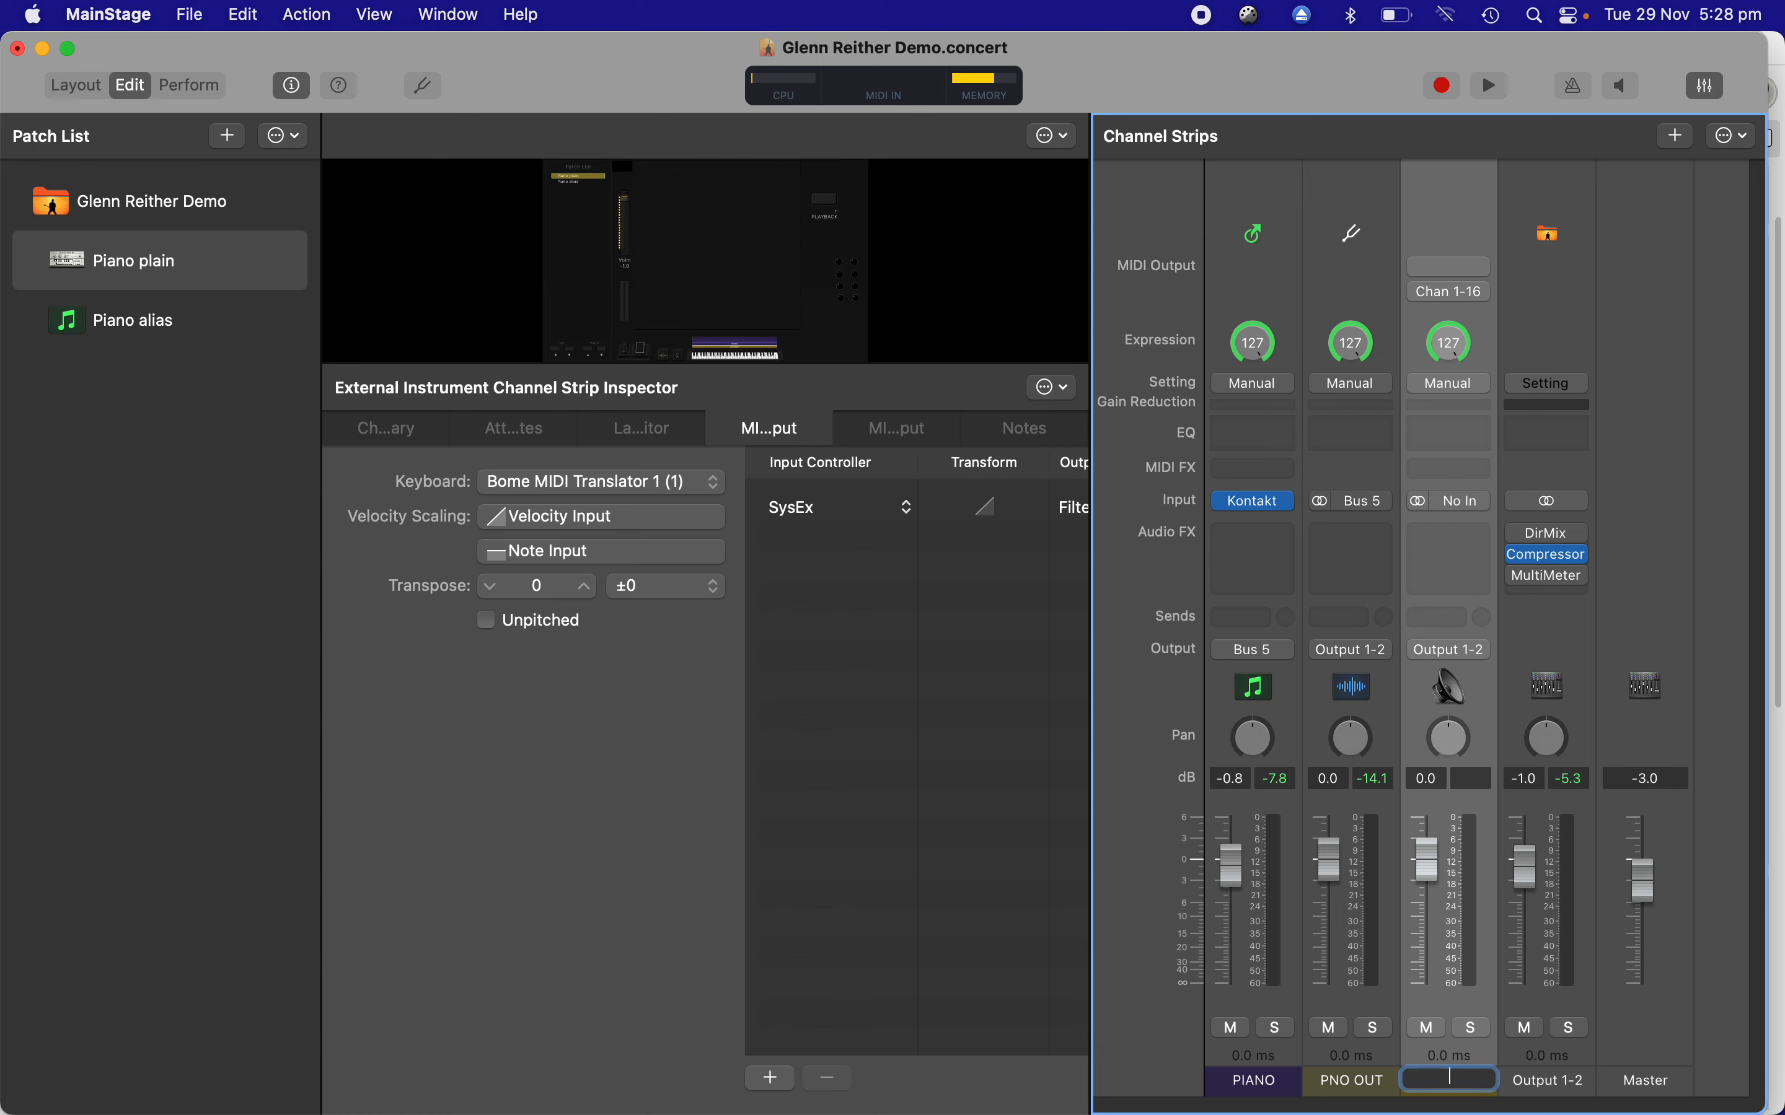
pyautogui.write('PNO MIDI')
pyautogui.press('Return')
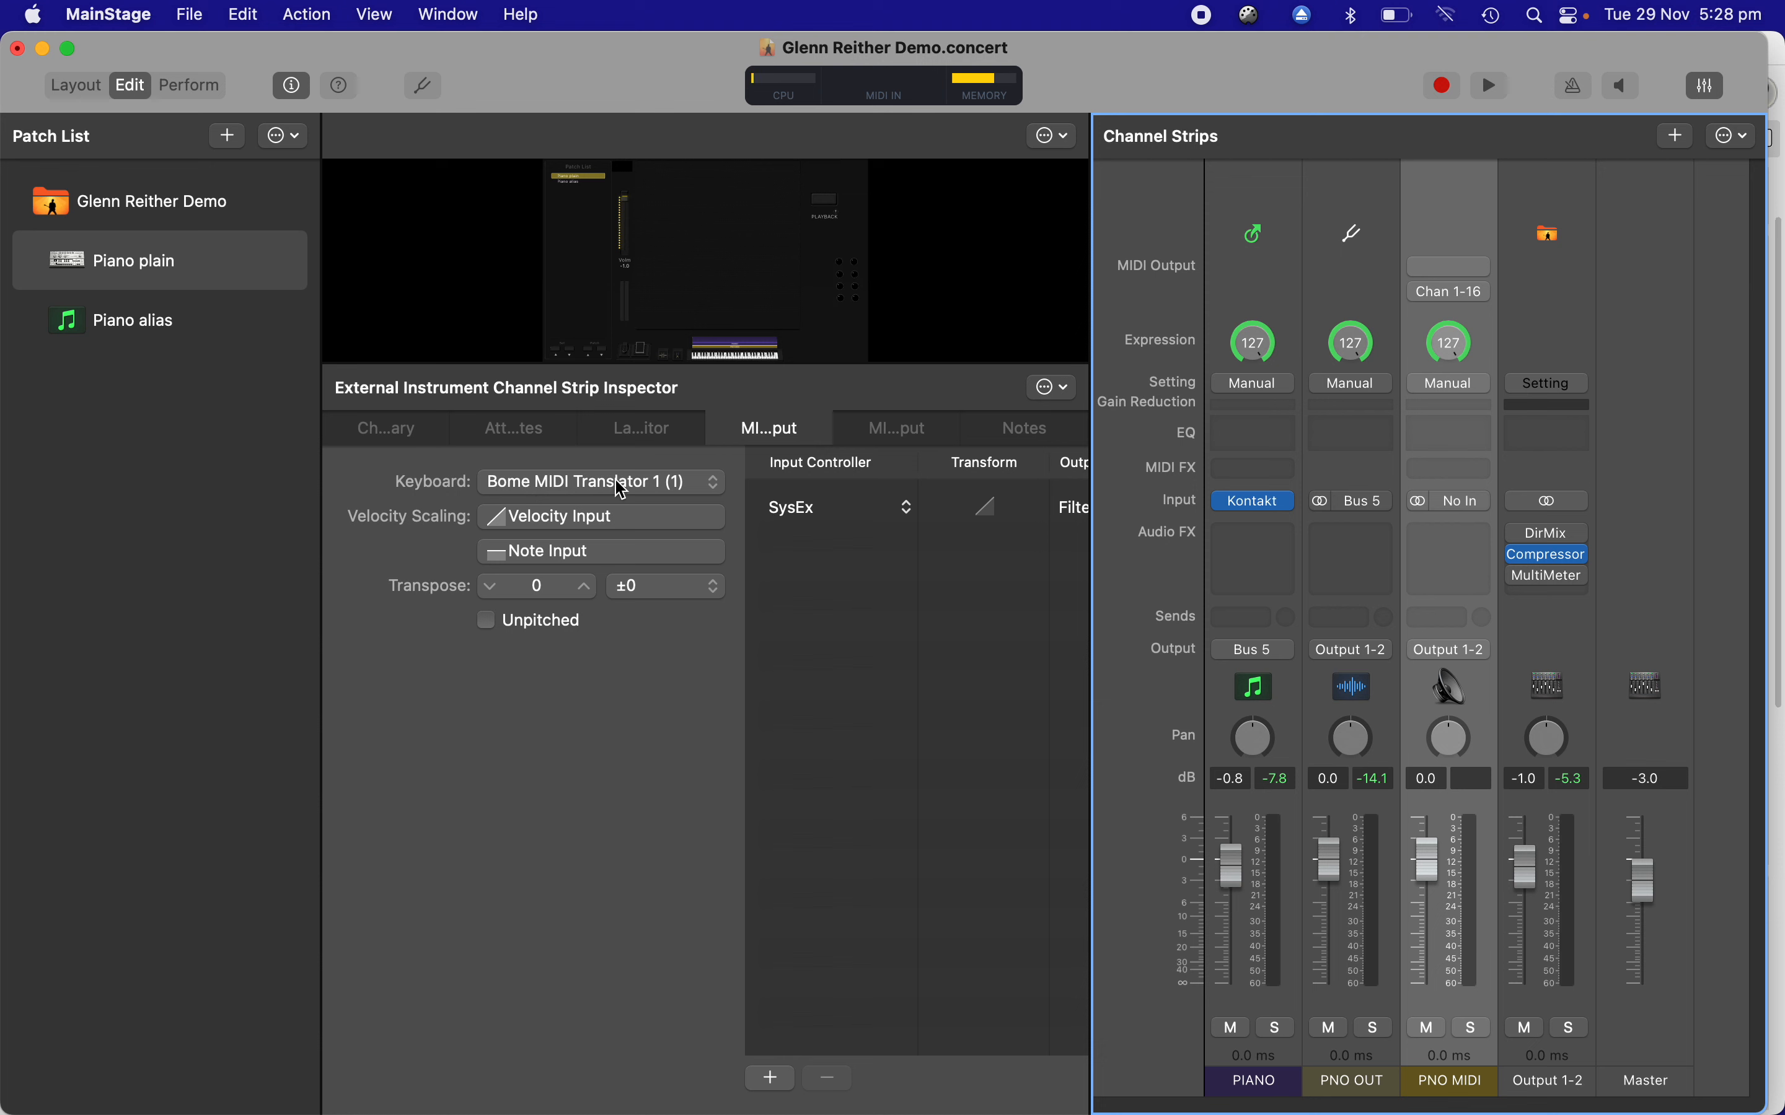
# - Set the PNO MIDI strip's MIDI output to Bus 1 IAC Driver and the PIANO strip's keyboard input to Bus 1 IAC Driver (1-16)
pyautogui.click(1452, 267)
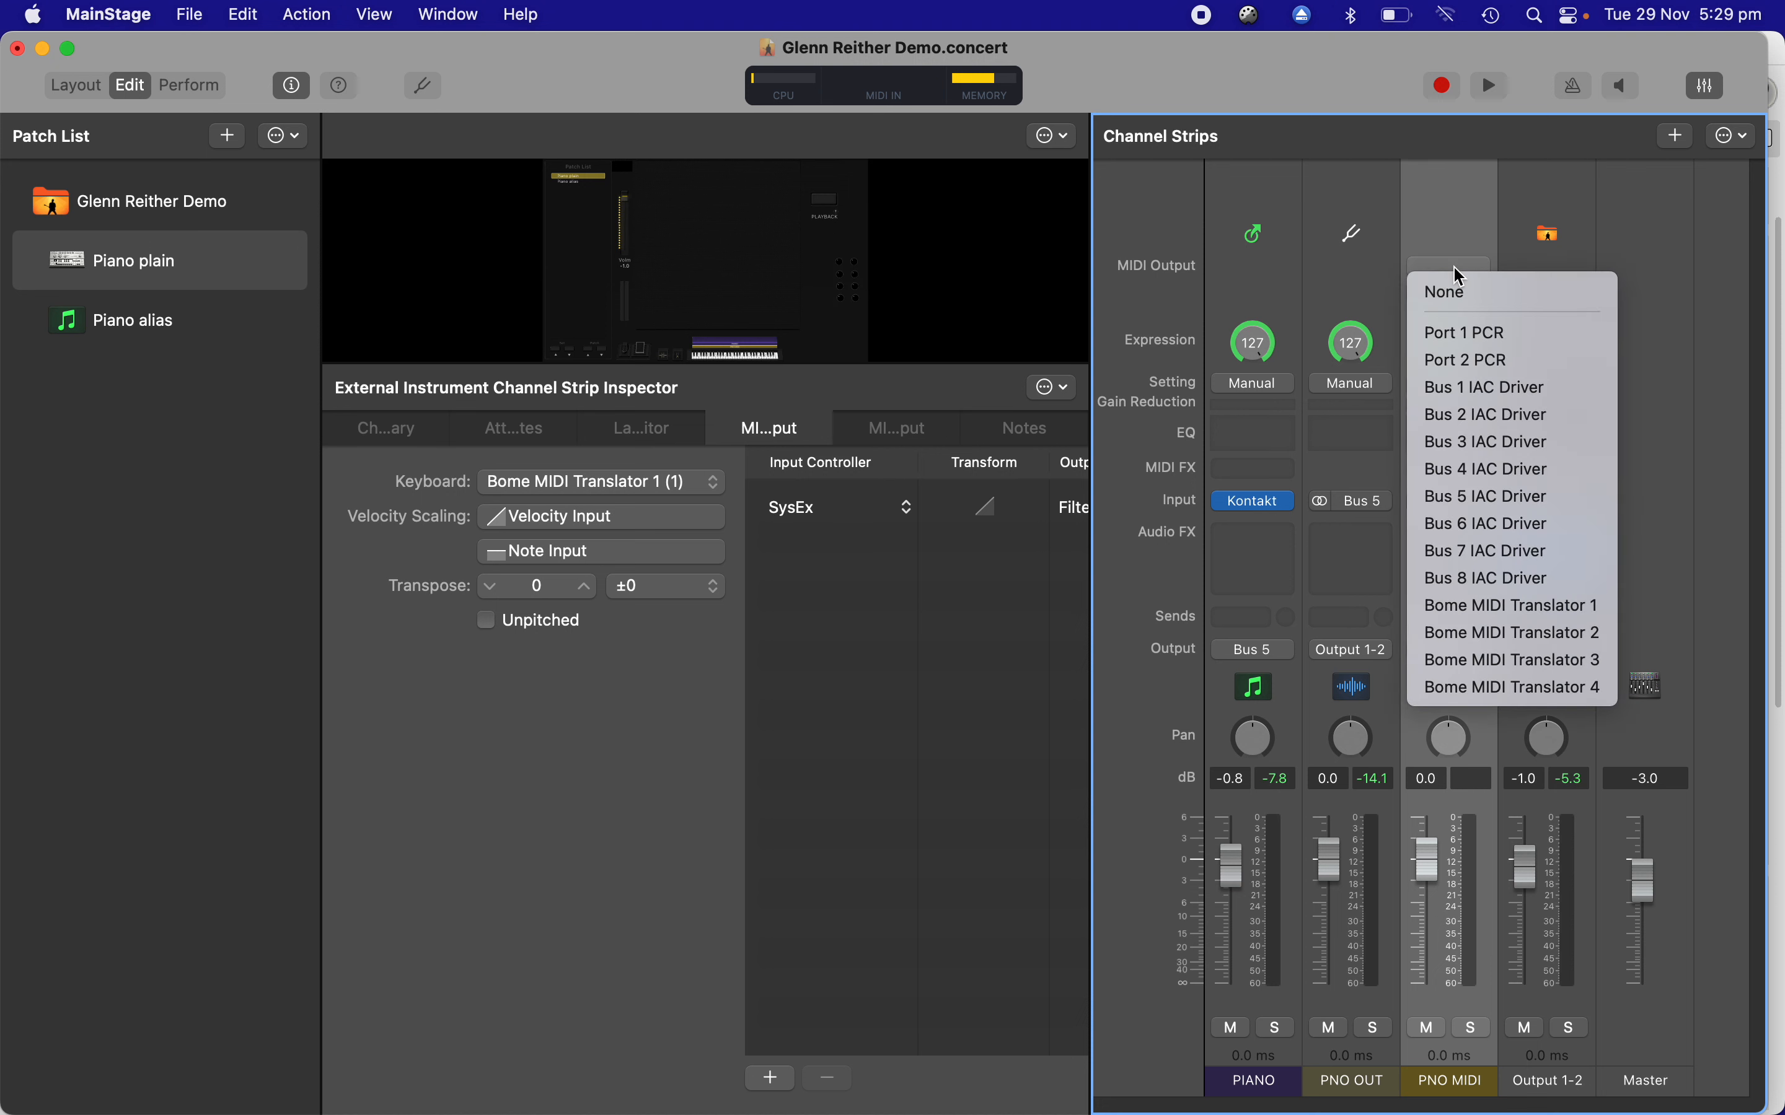
pyautogui.click(1458, 396)
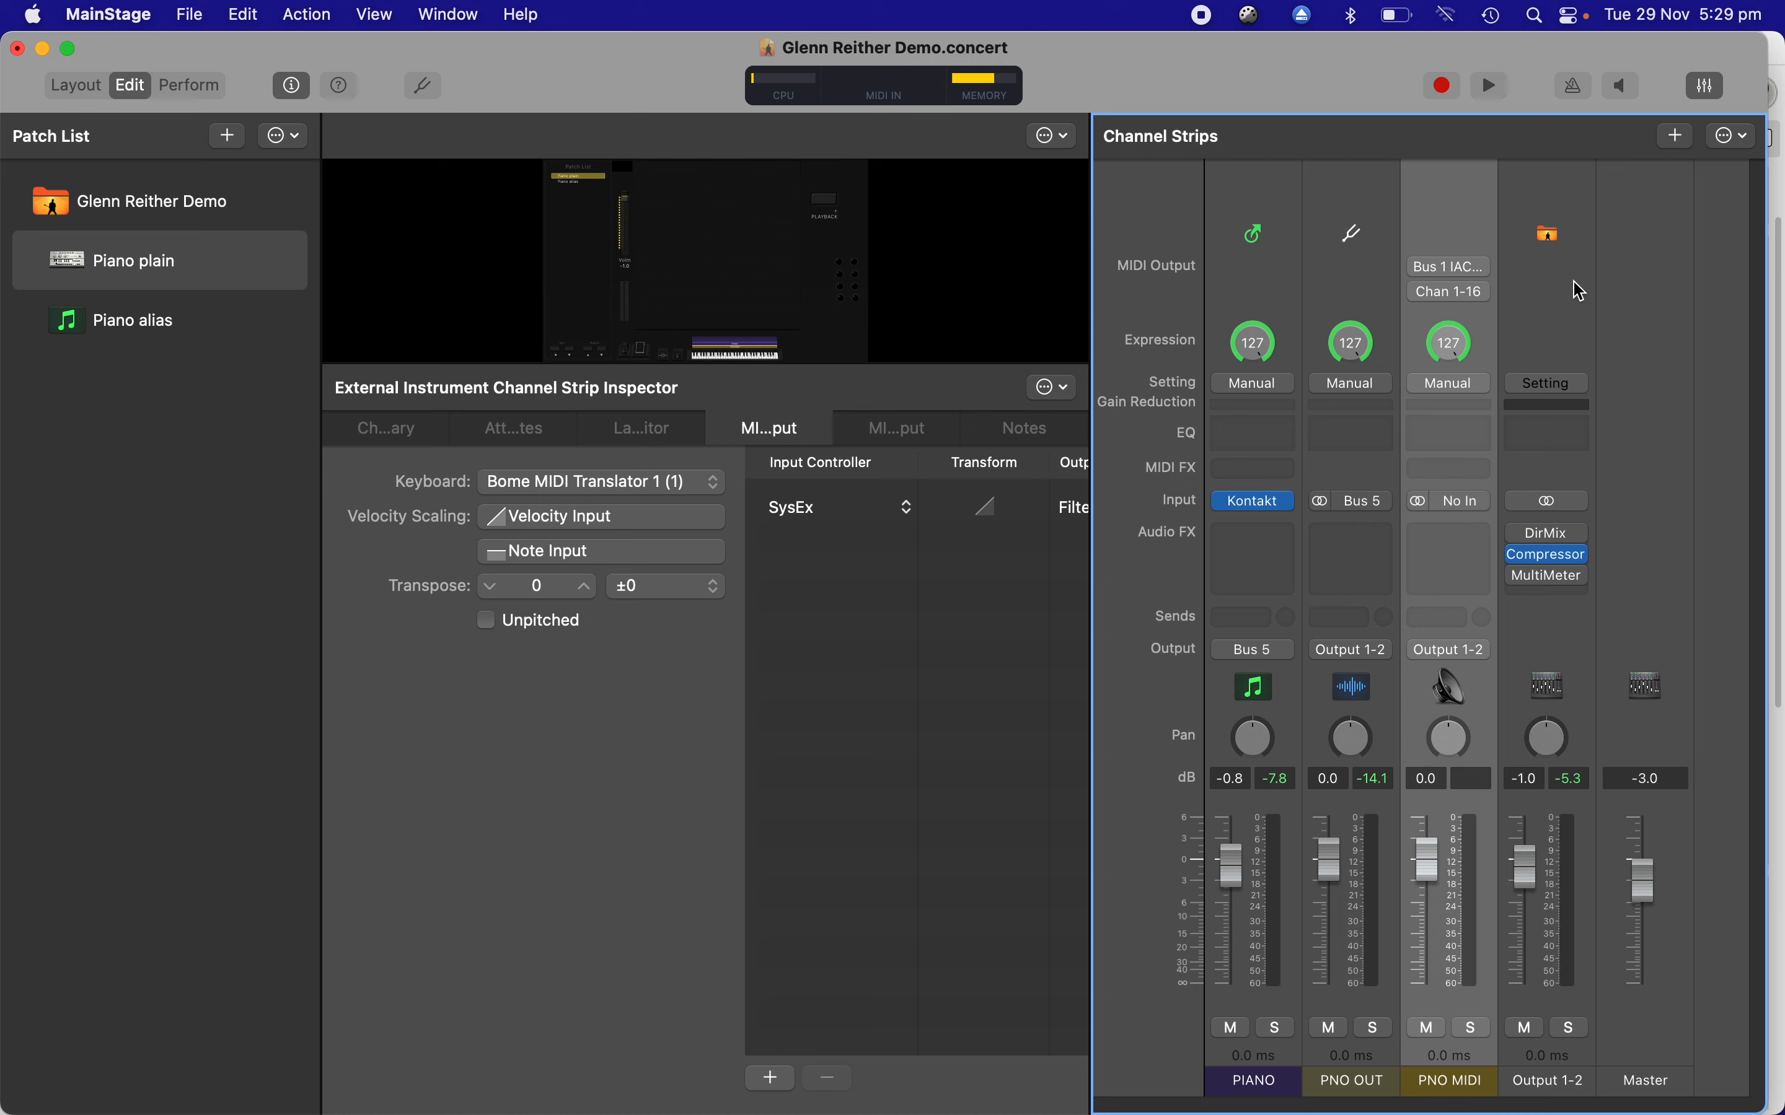
pyautogui.click(1250, 279)
pyautogui.click(582, 486)
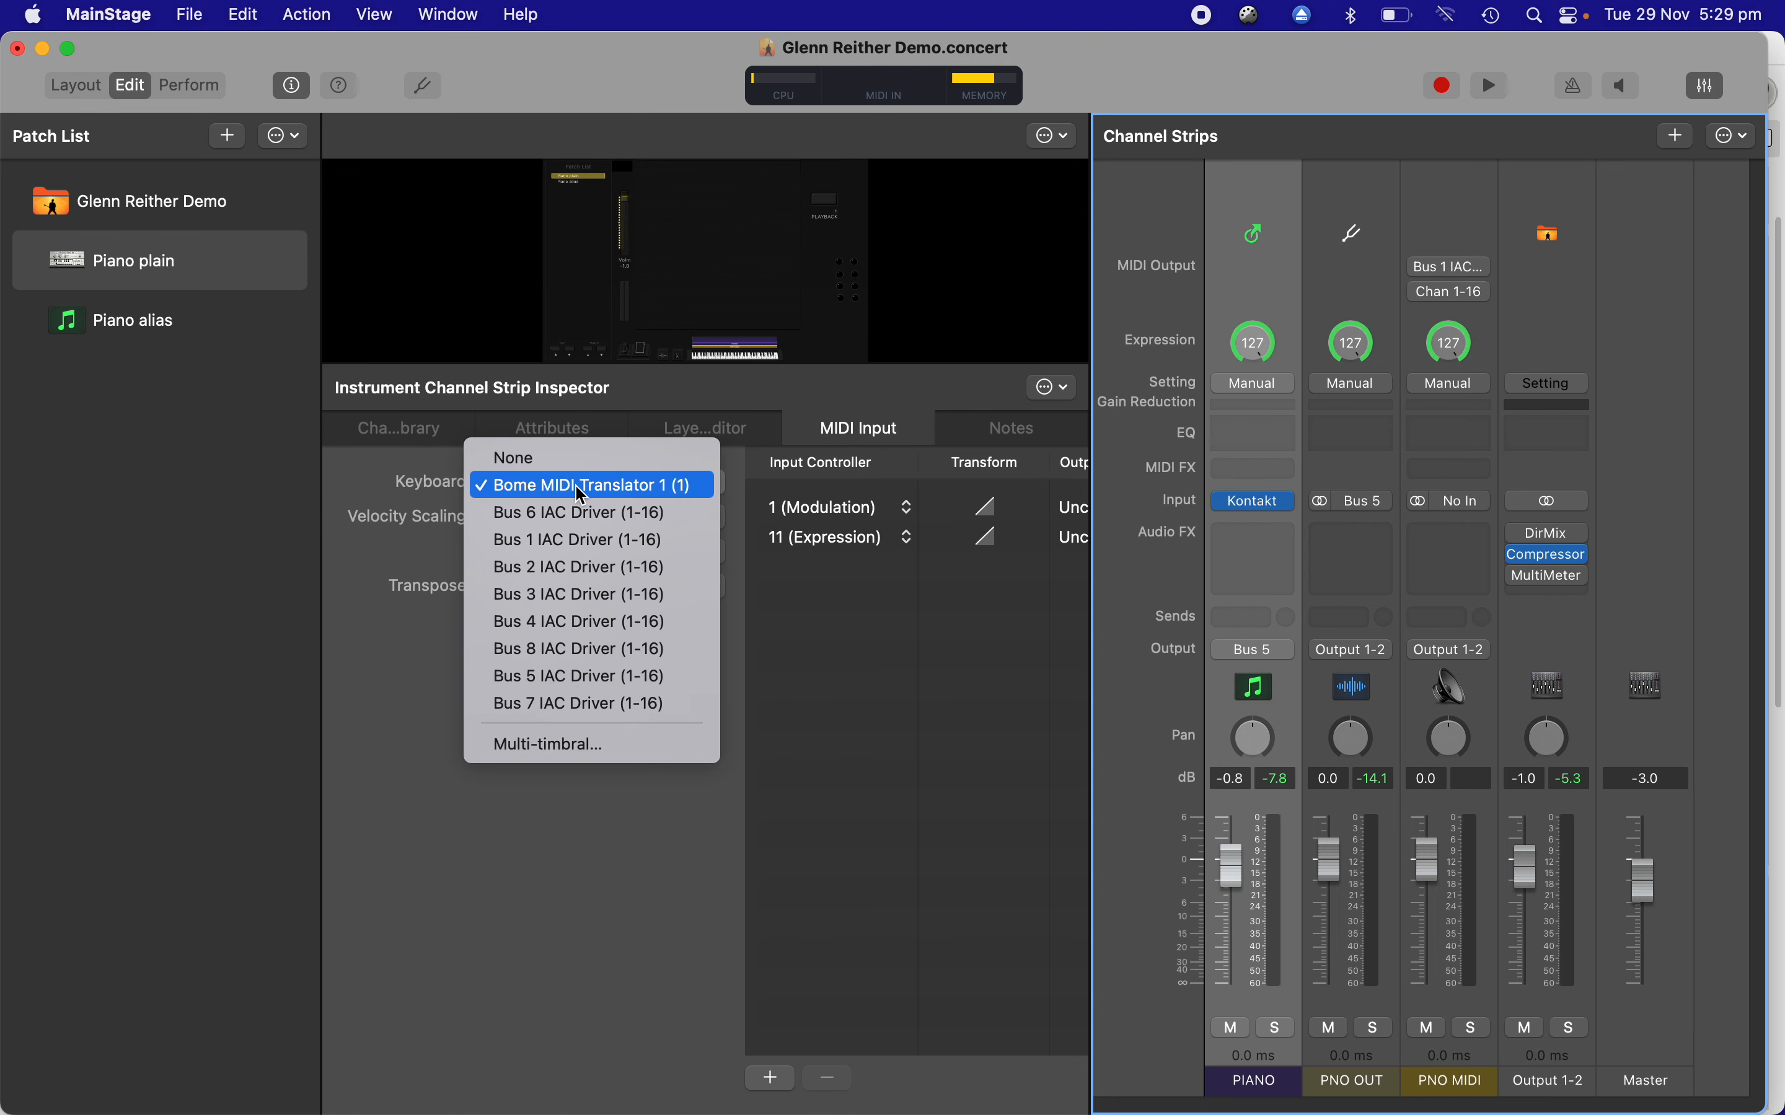
pyautogui.click(578, 538)
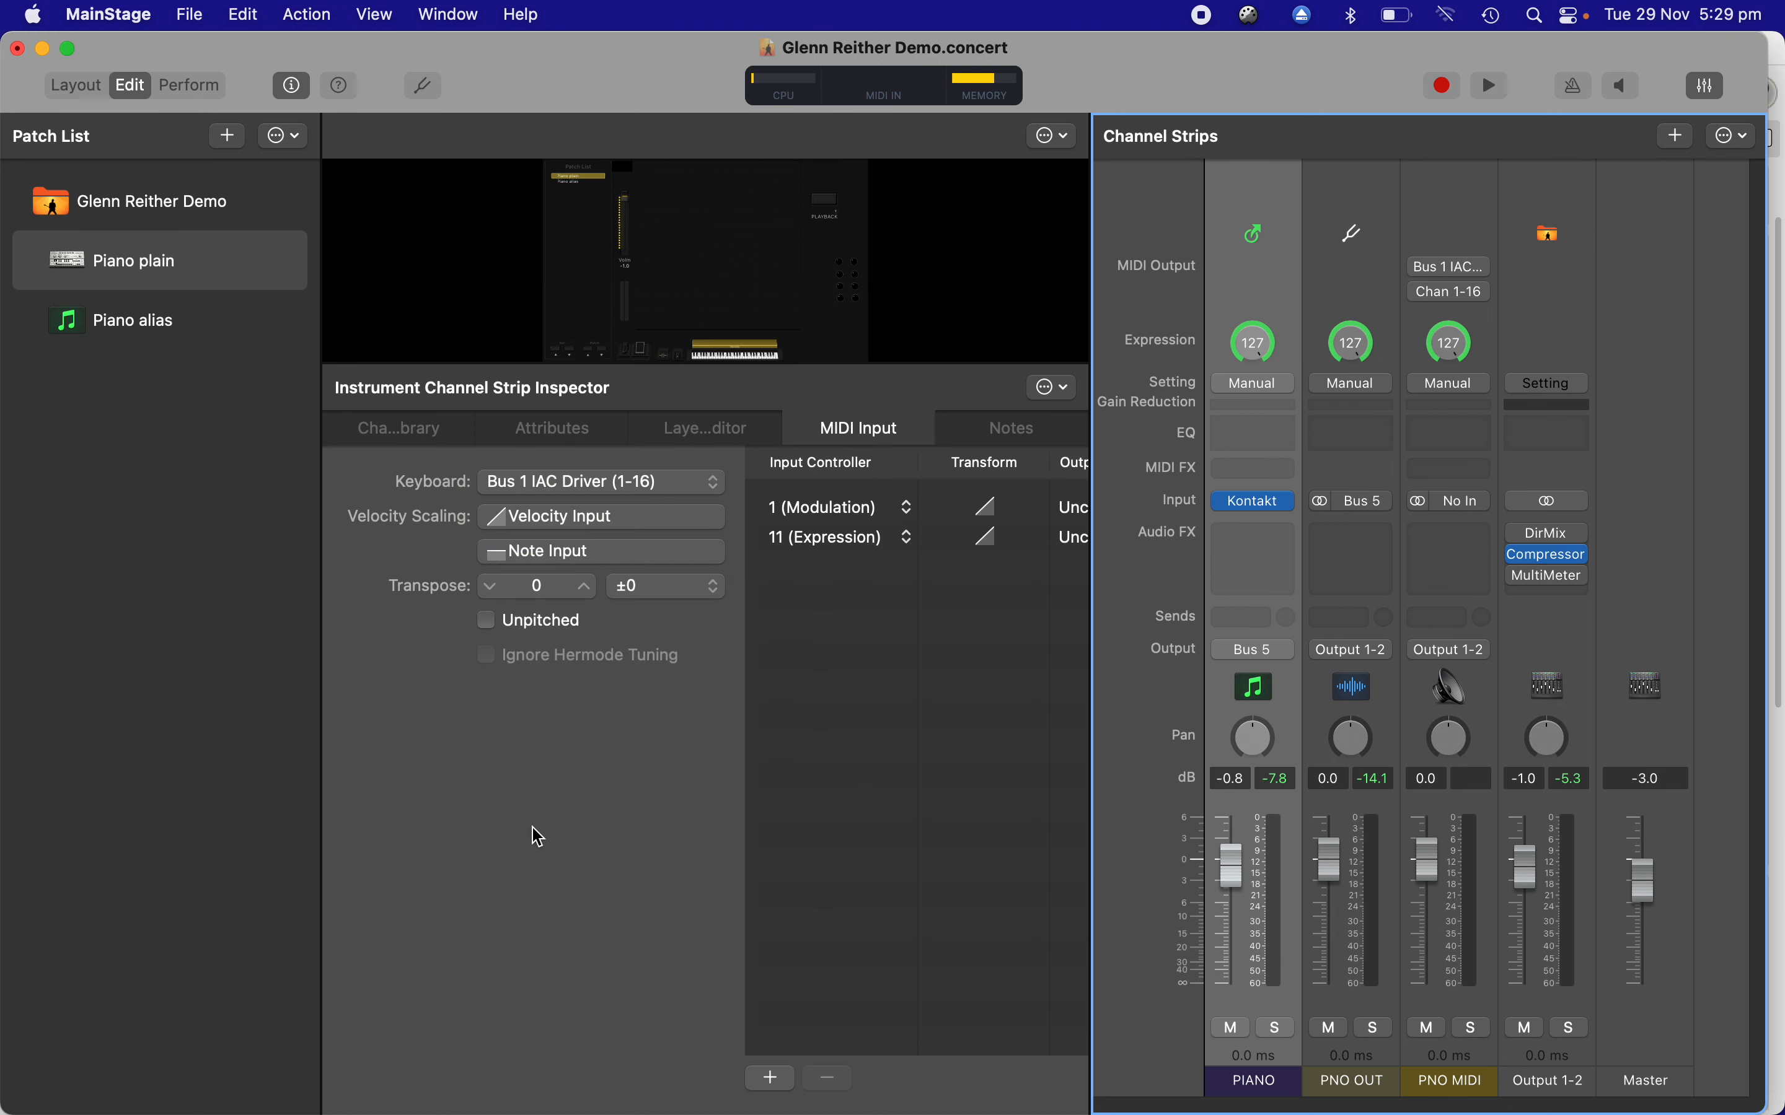
# - Add an External MIDI channel strip to Piano alias and set its MIDI output to Bus 1 IAC Driver
pyautogui.click(152, 321)
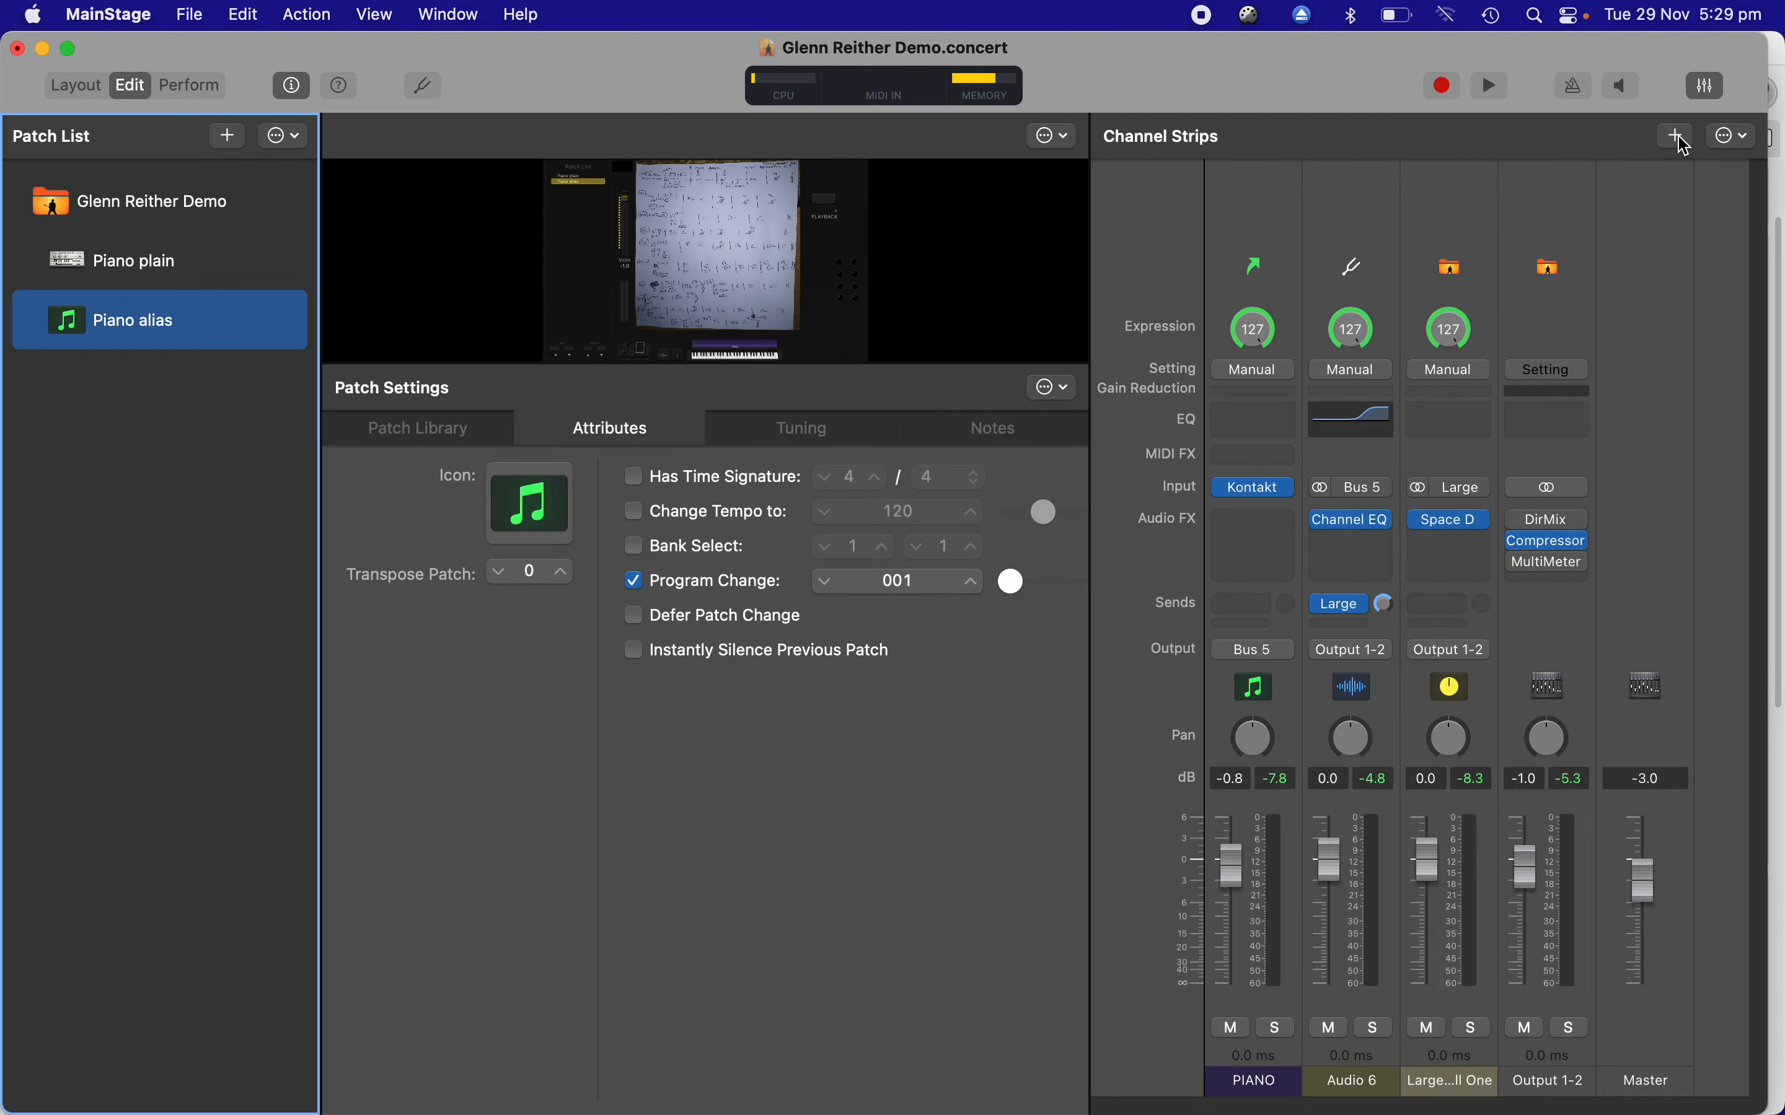
pyautogui.click(1679, 137)
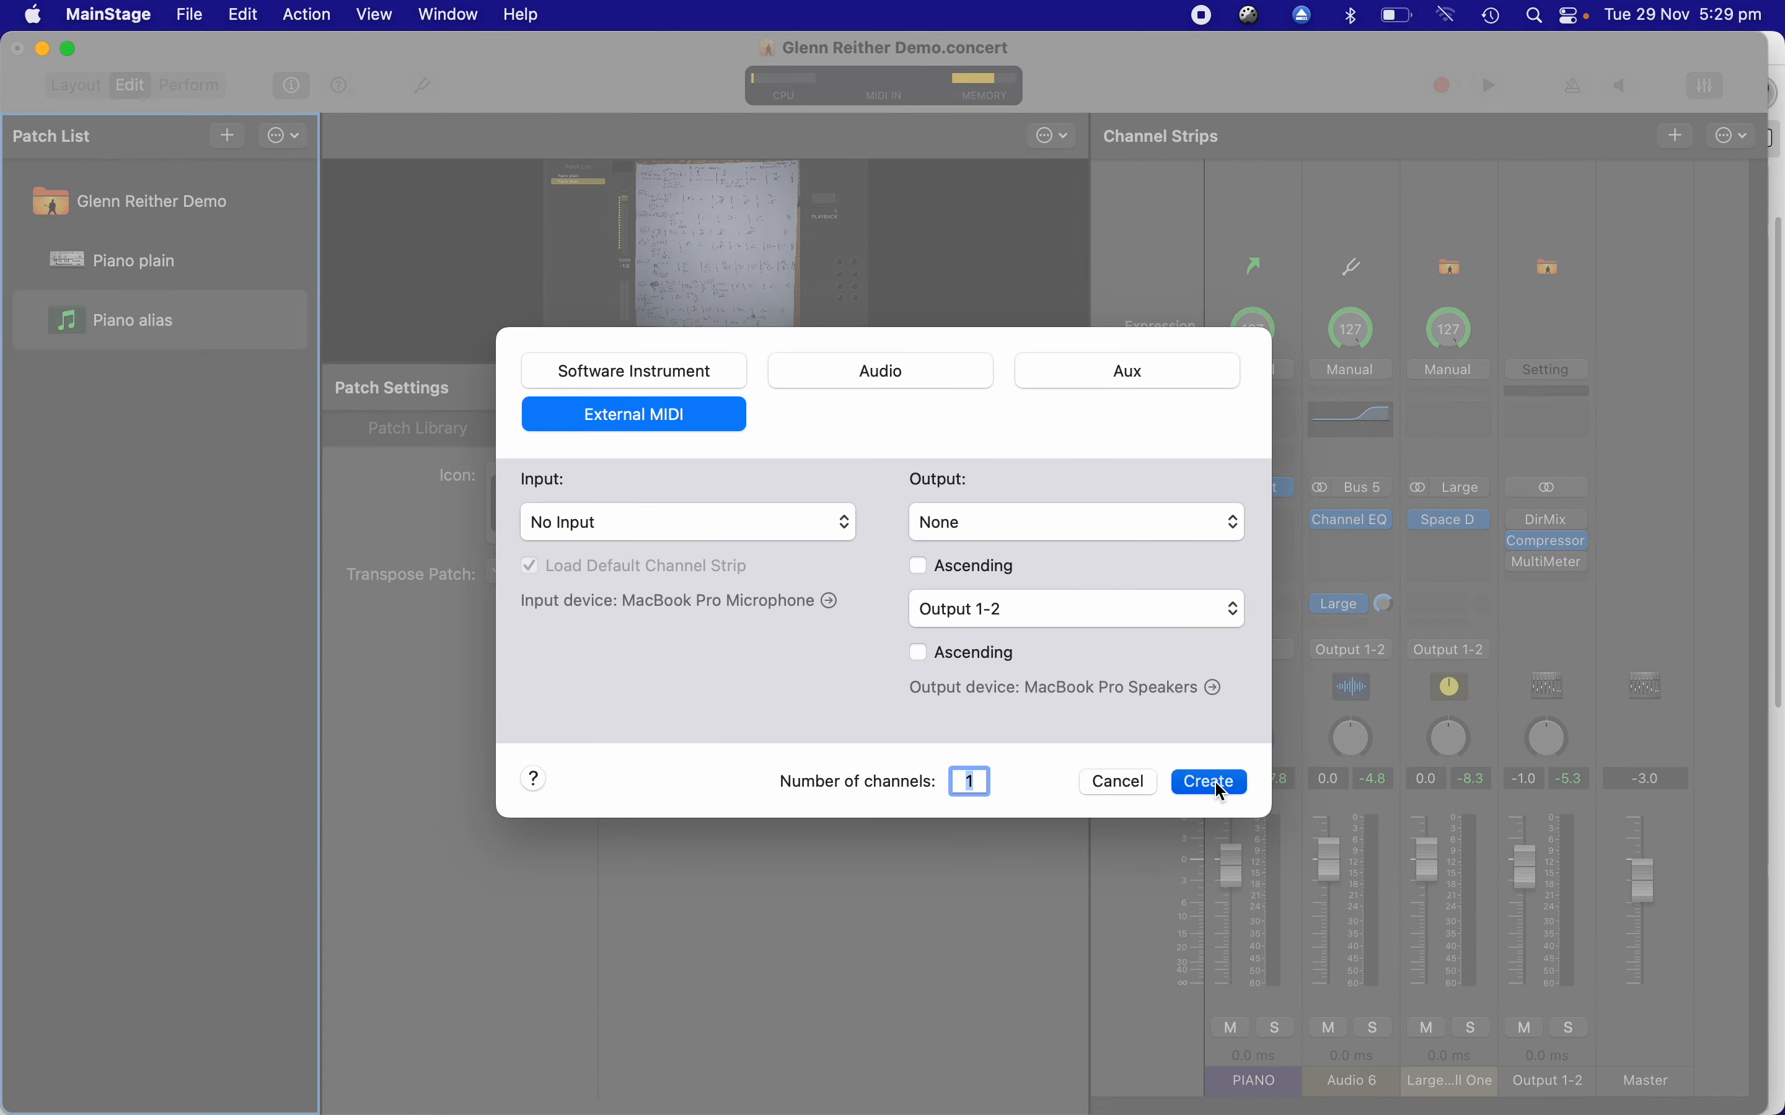
pyautogui.click(1212, 782)
pyautogui.click(1479, 254)
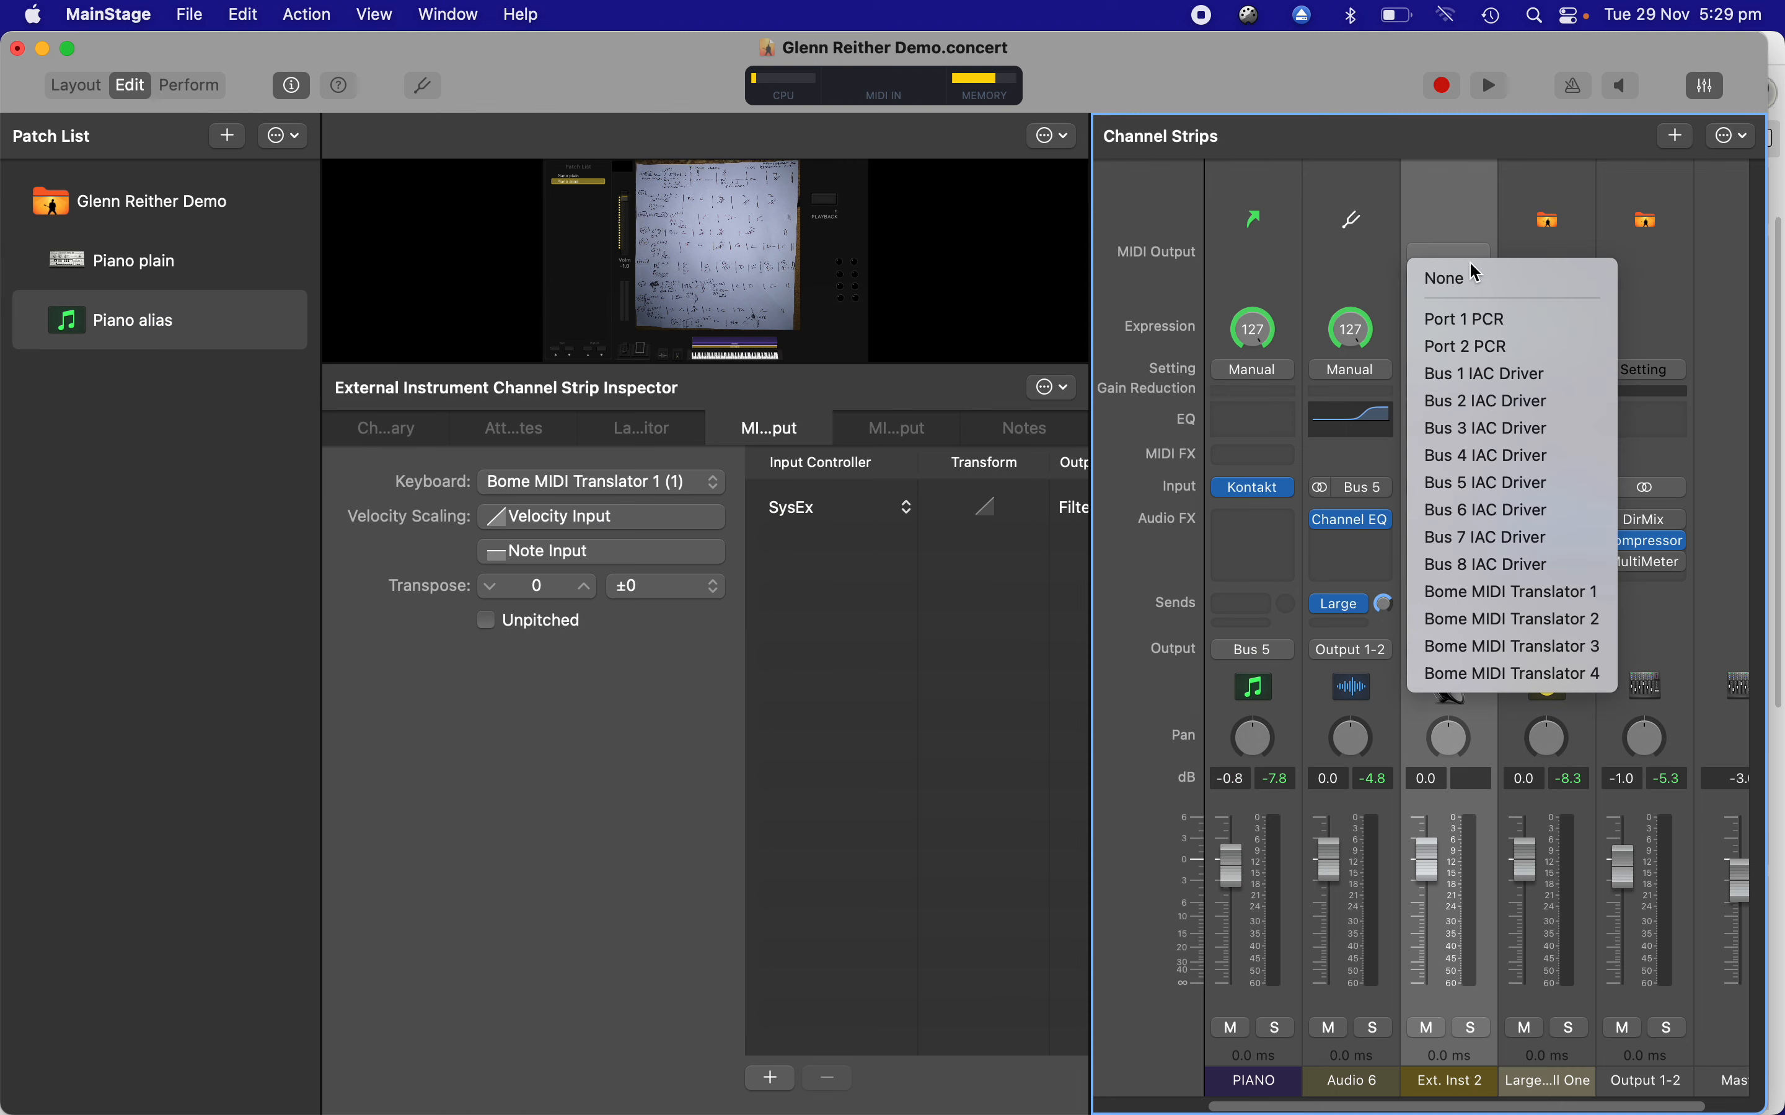
pyautogui.click(1484, 371)
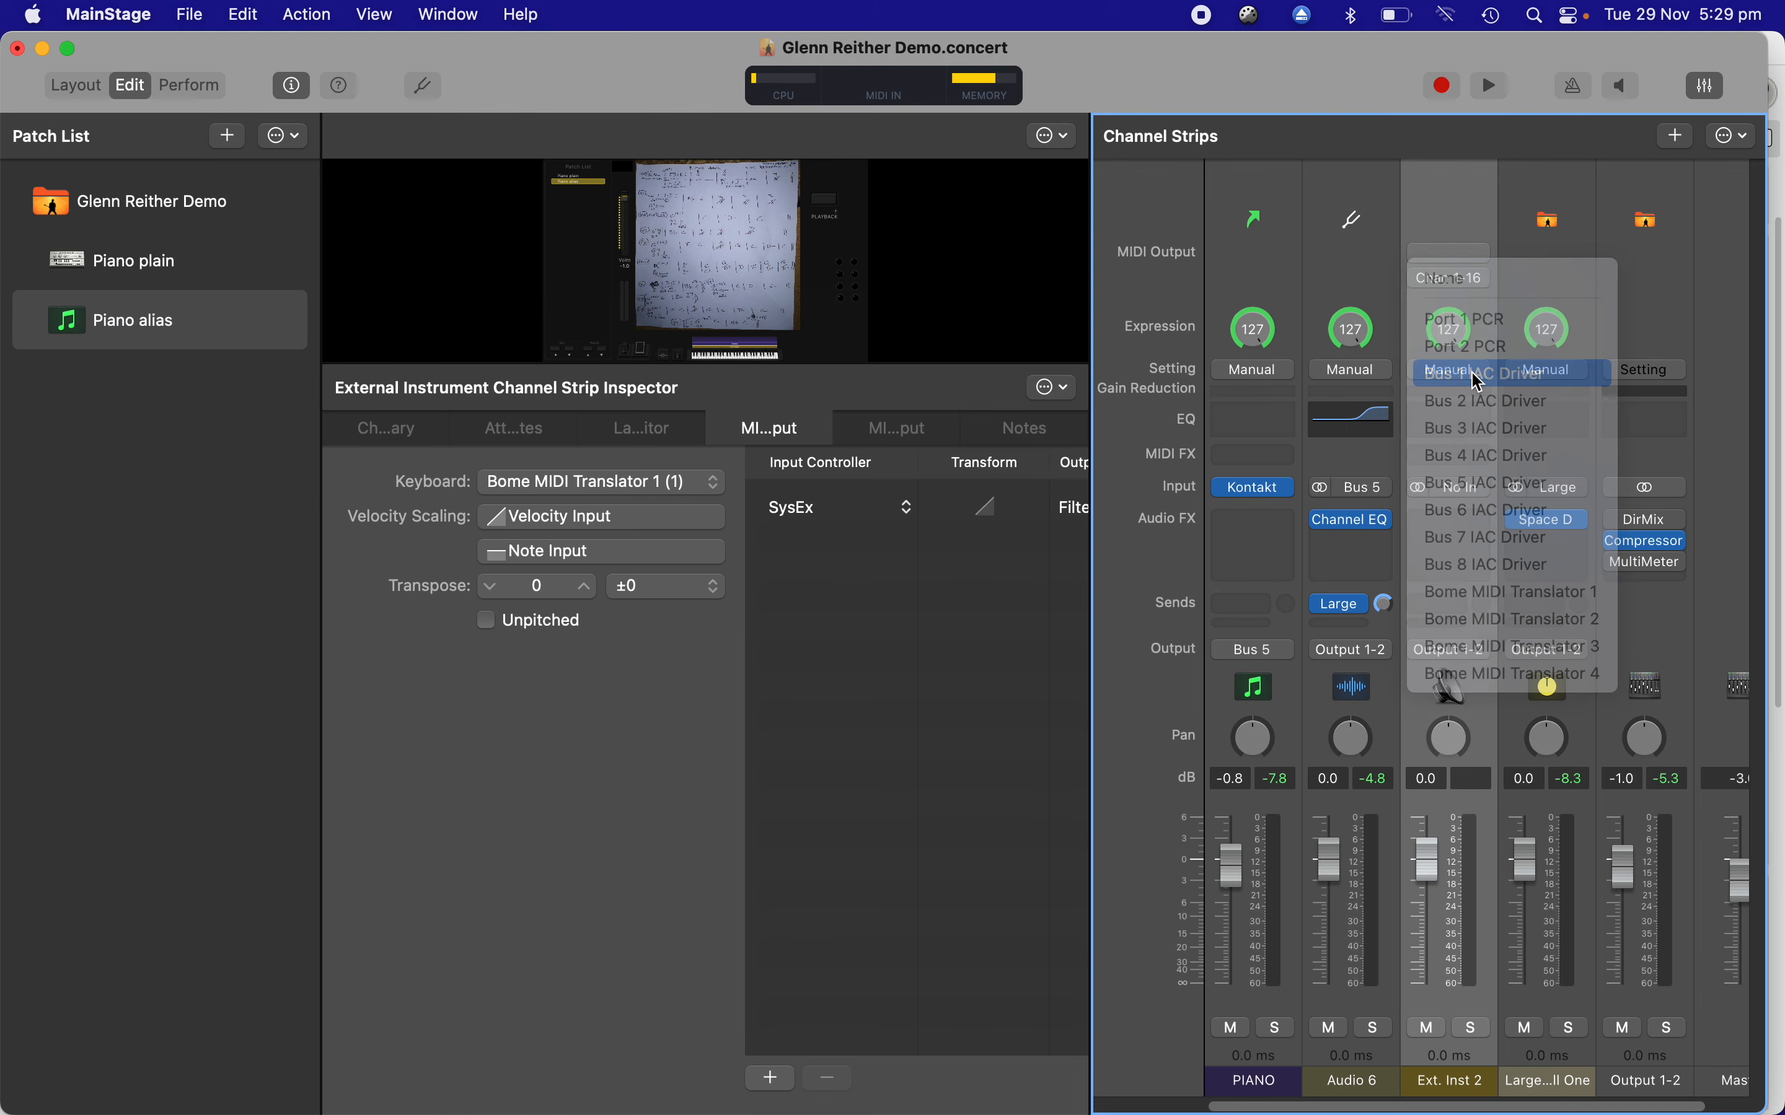
# - Set the aliased PIANO strip's keyboard input in Piano alias to Bus 1 IAC Driver (1-16)
pyautogui.click(1245, 264)
pyautogui.click(655, 491)
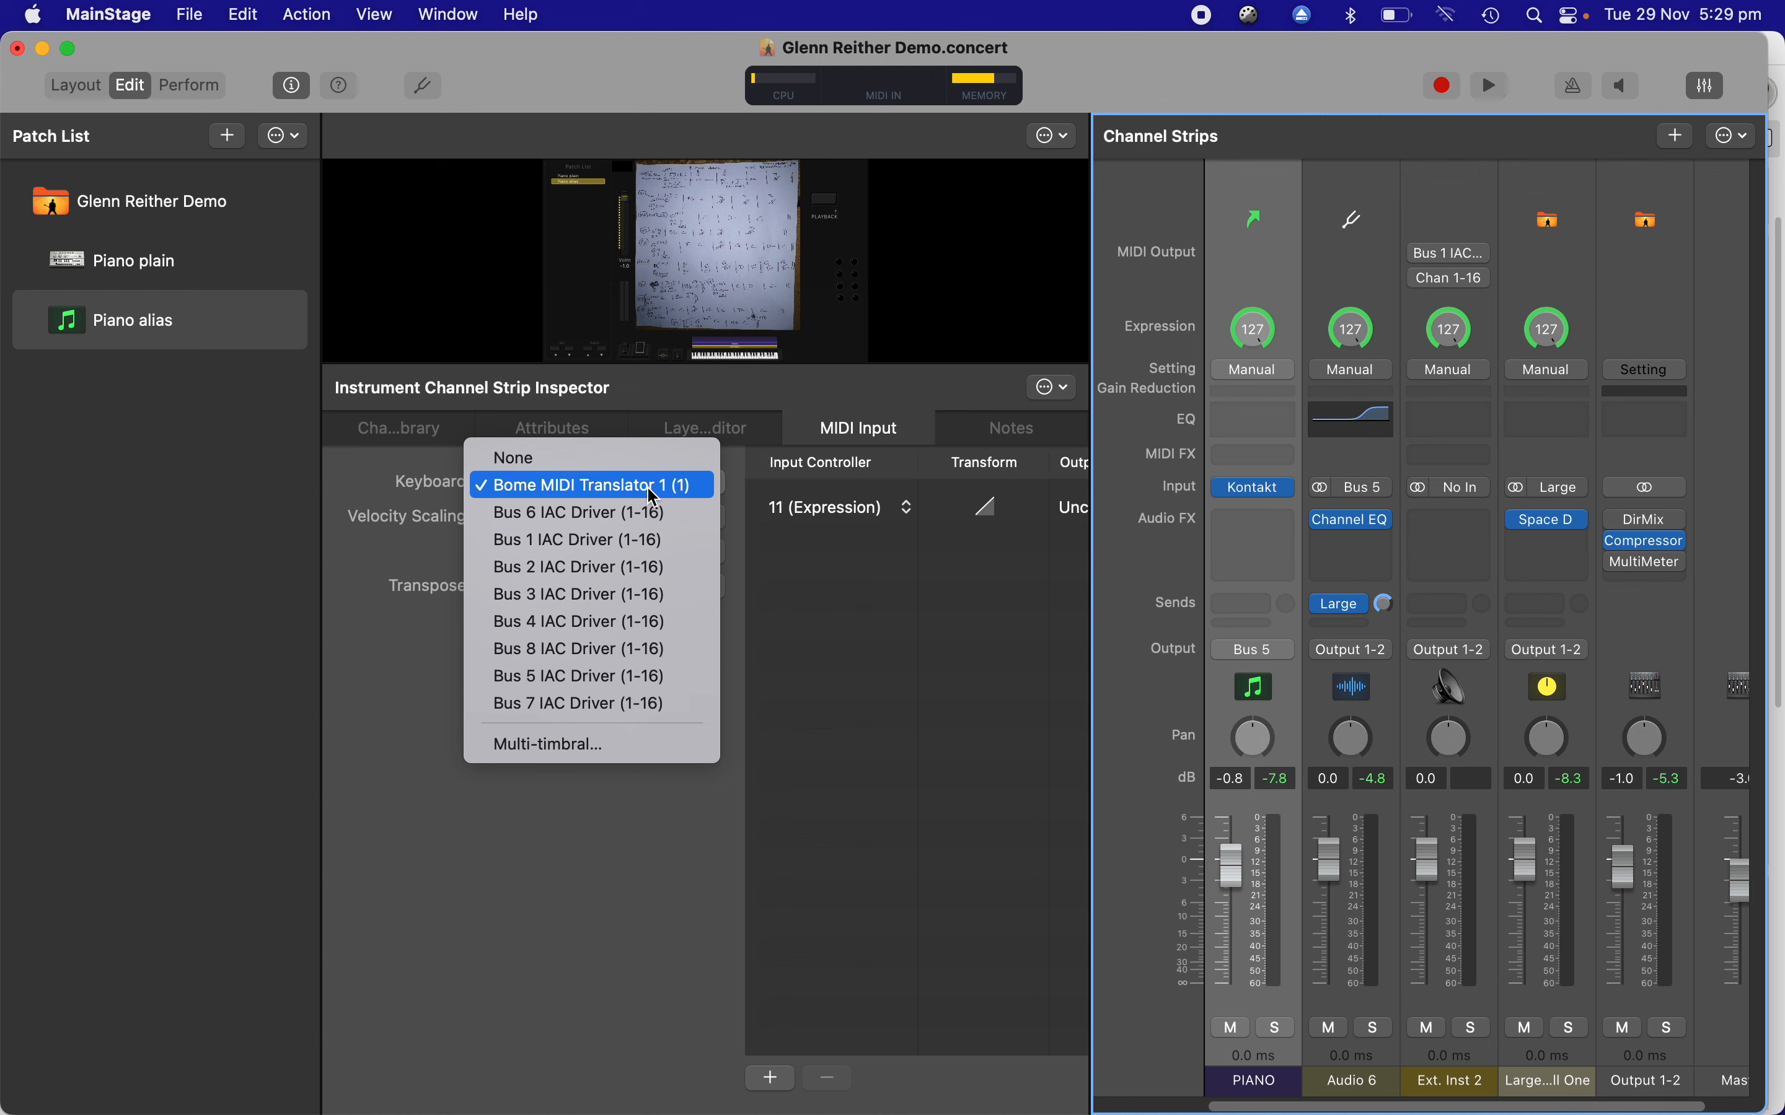
pyautogui.click(619, 537)
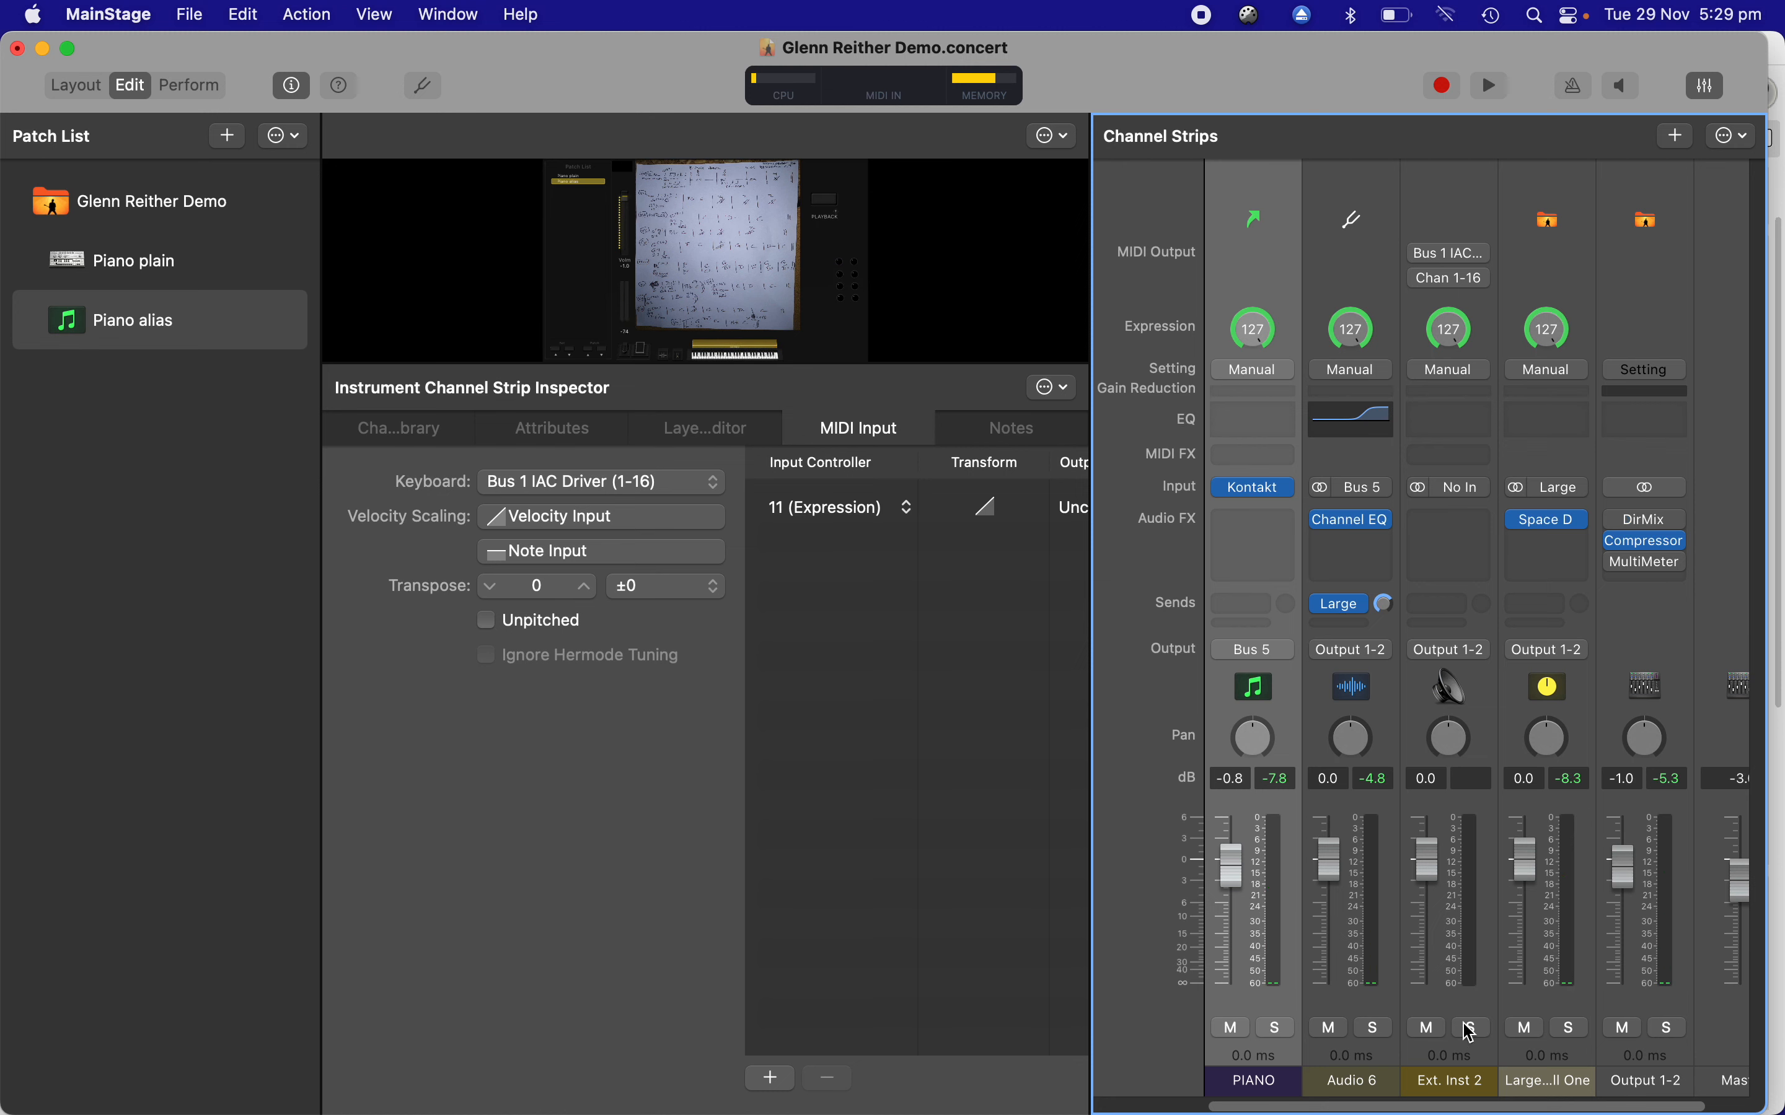
# - Rename the external MIDI strip in Piano alias as PNO MIDI
pyautogui.click(1444, 1089)
pyautogui.doubleClick(1449, 1081)
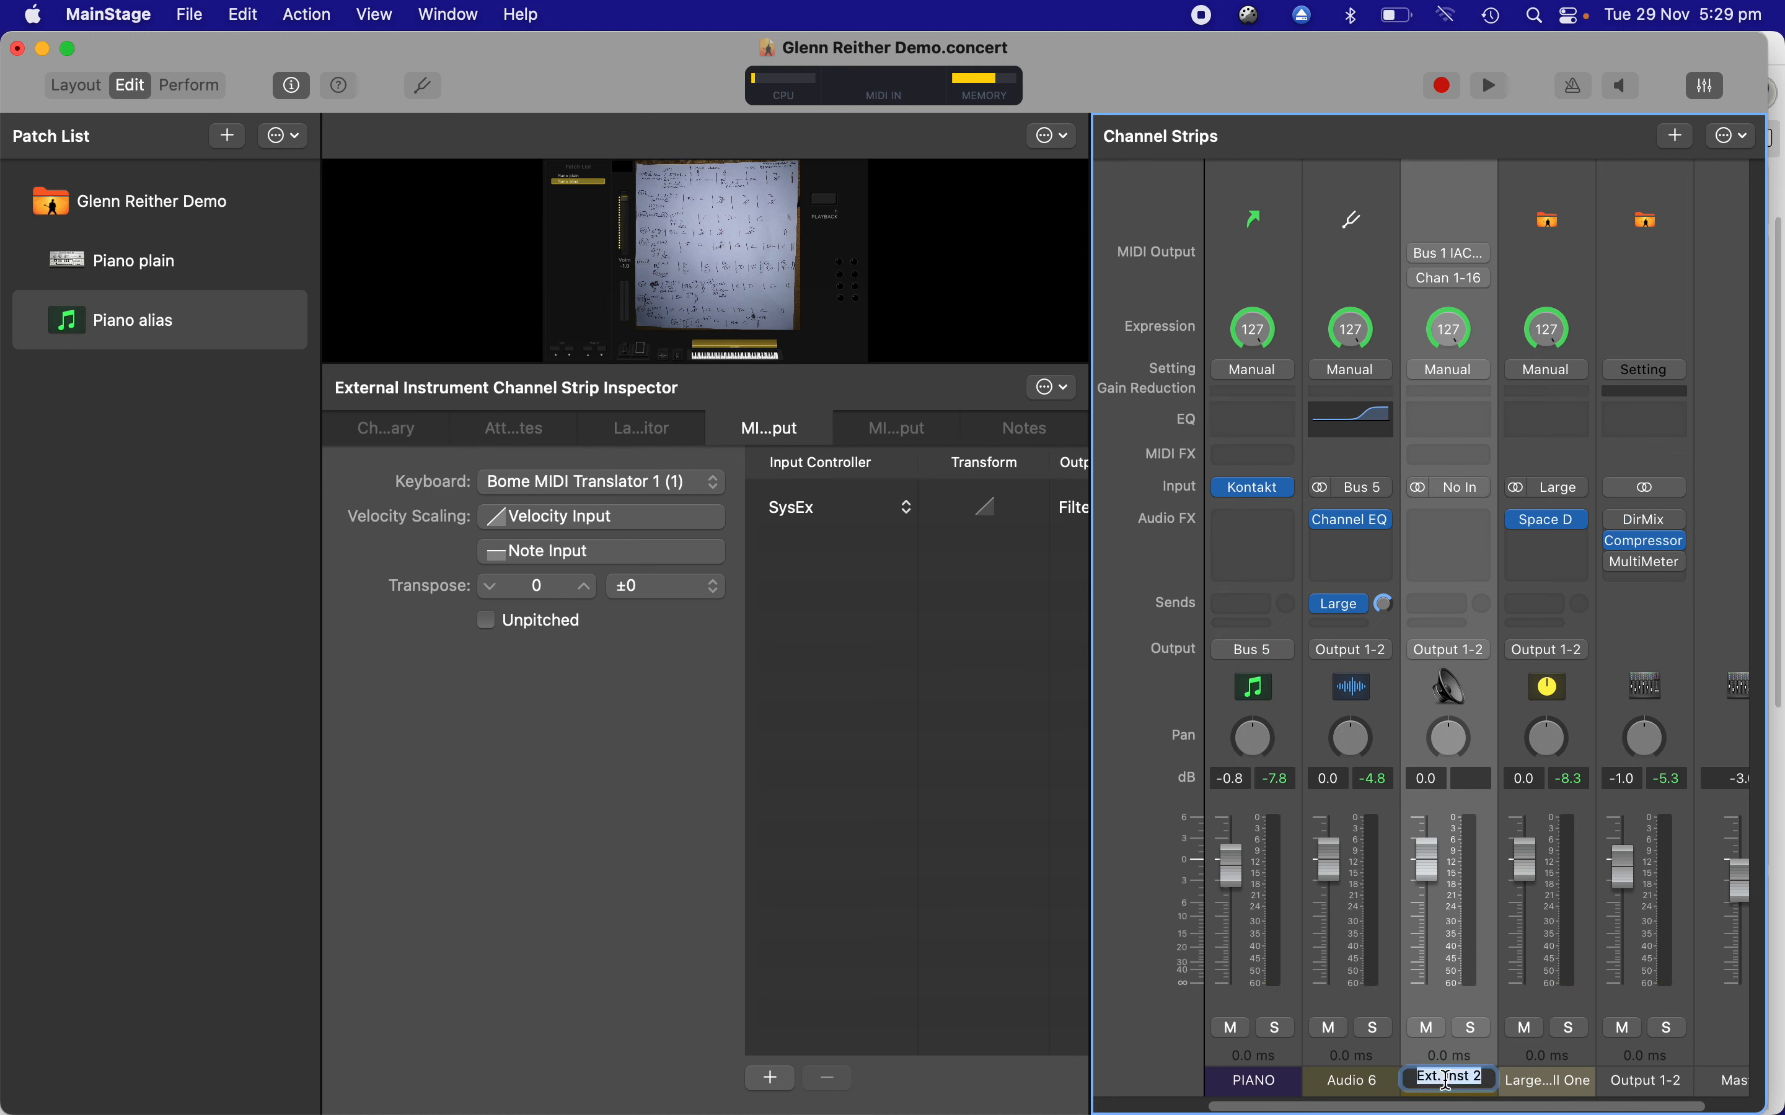
pyautogui.press('BackSpace')
pyautogui.write('PNO MOIDI')
pyautogui.press('BackSpace')
pyautogui.press('BackSpace')
pyautogui.press('BackSpace')
pyautogui.press('BackSpace')
pyautogui.write('IDI')
pyautogui.press('Return')
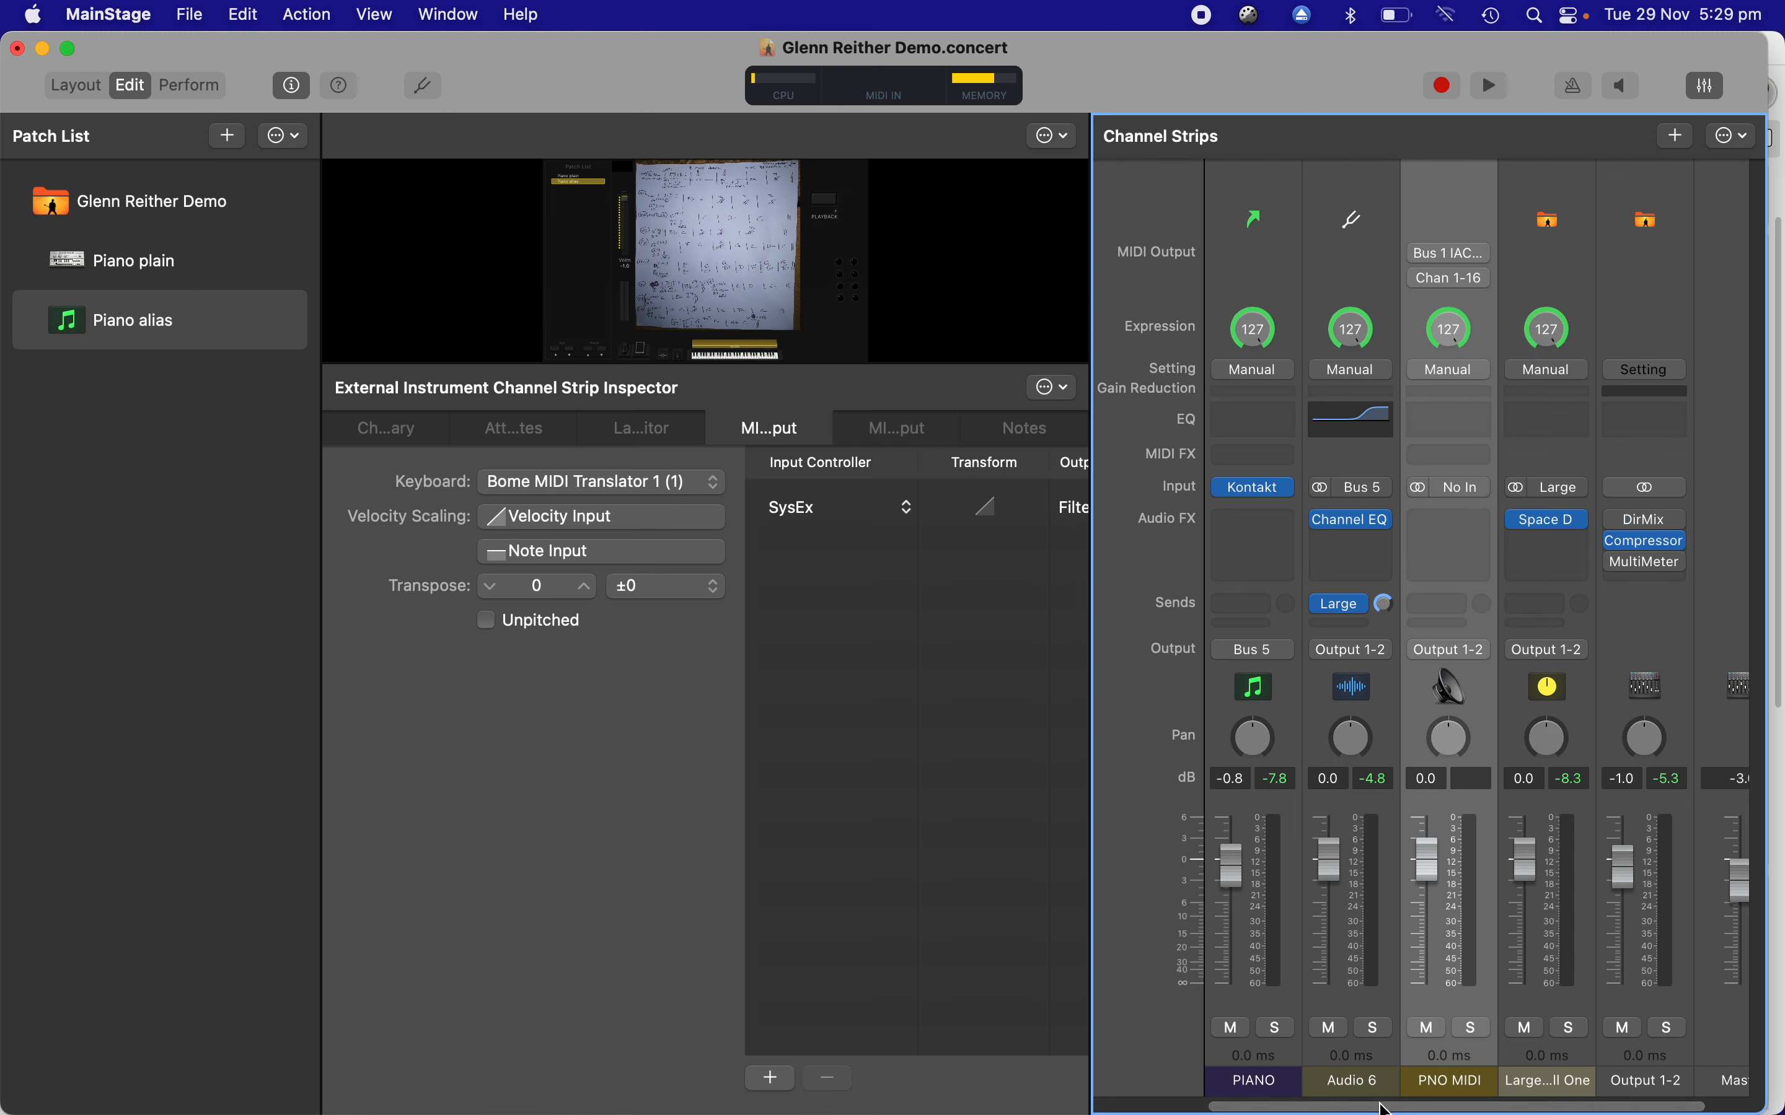
# - Rename the Bus 5 audio channel strip in Piano alias as PNO OUT
pyautogui.click(1355, 1083)
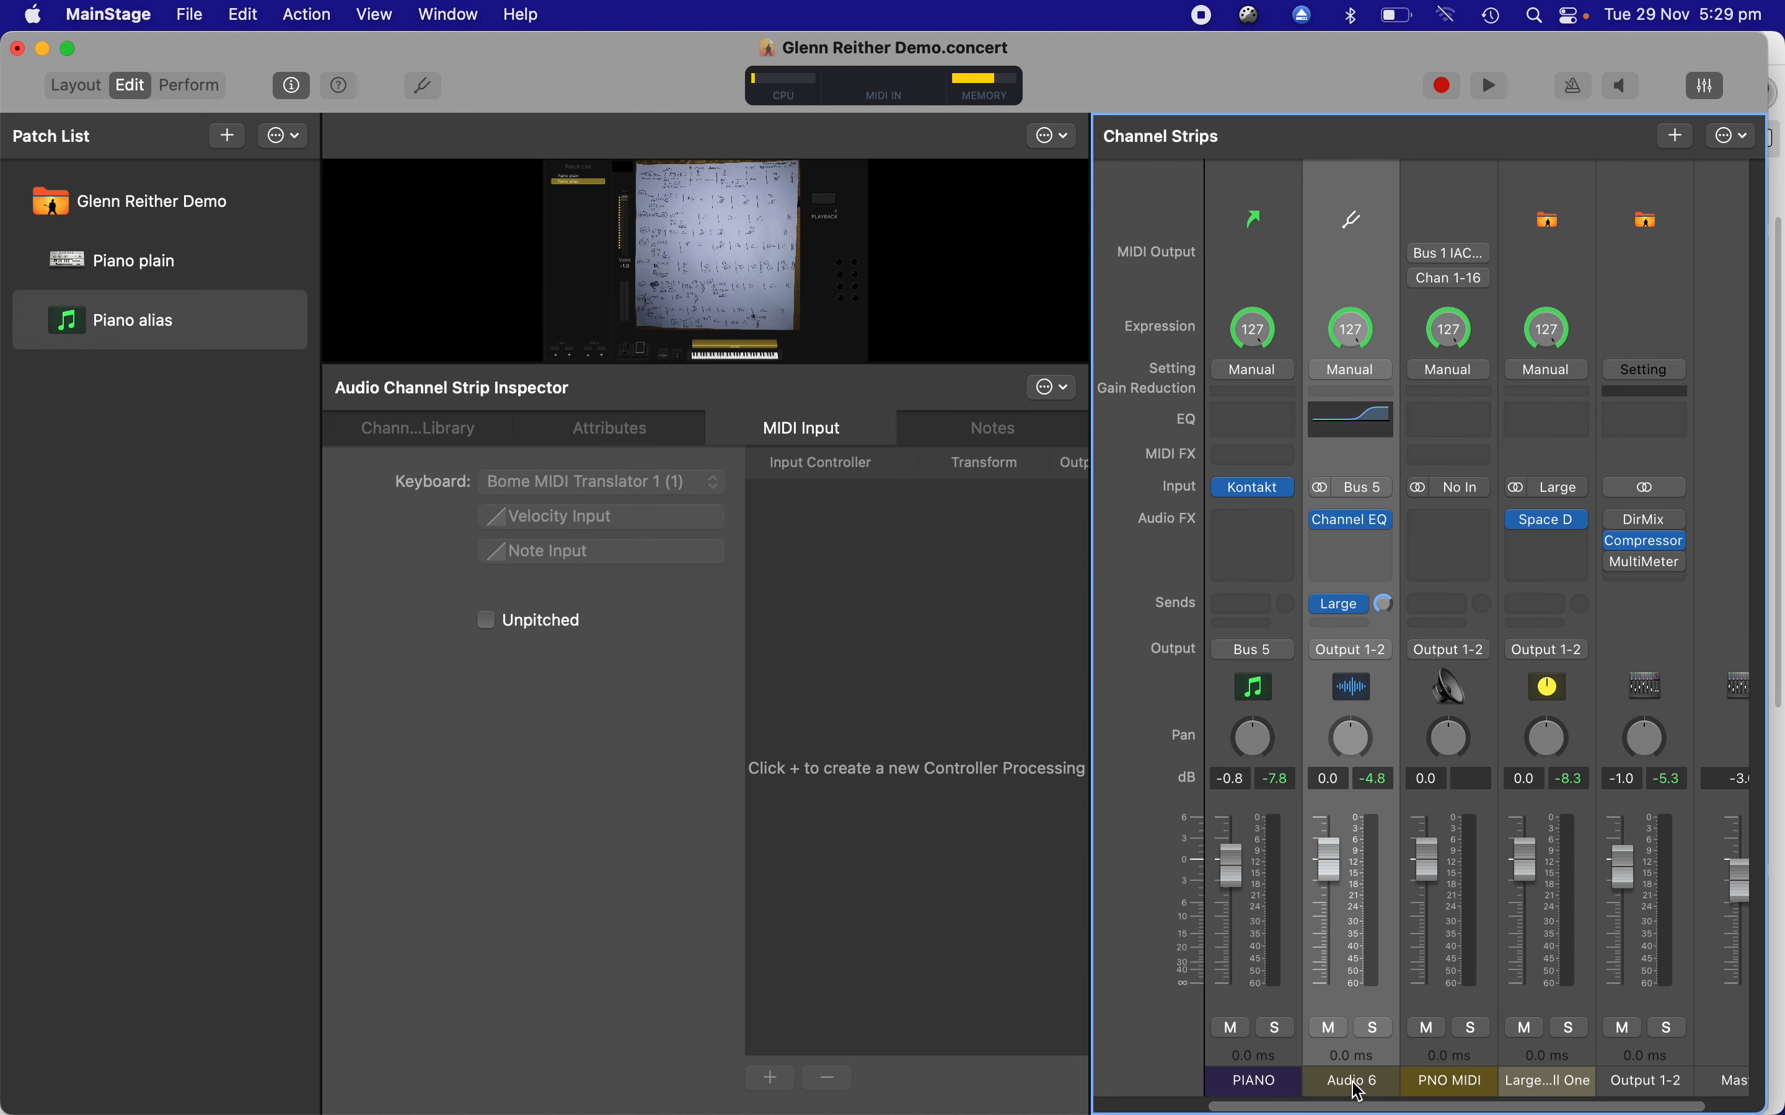
pyautogui.doubleClick(1354, 1081)
pyautogui.press('BackSpace')
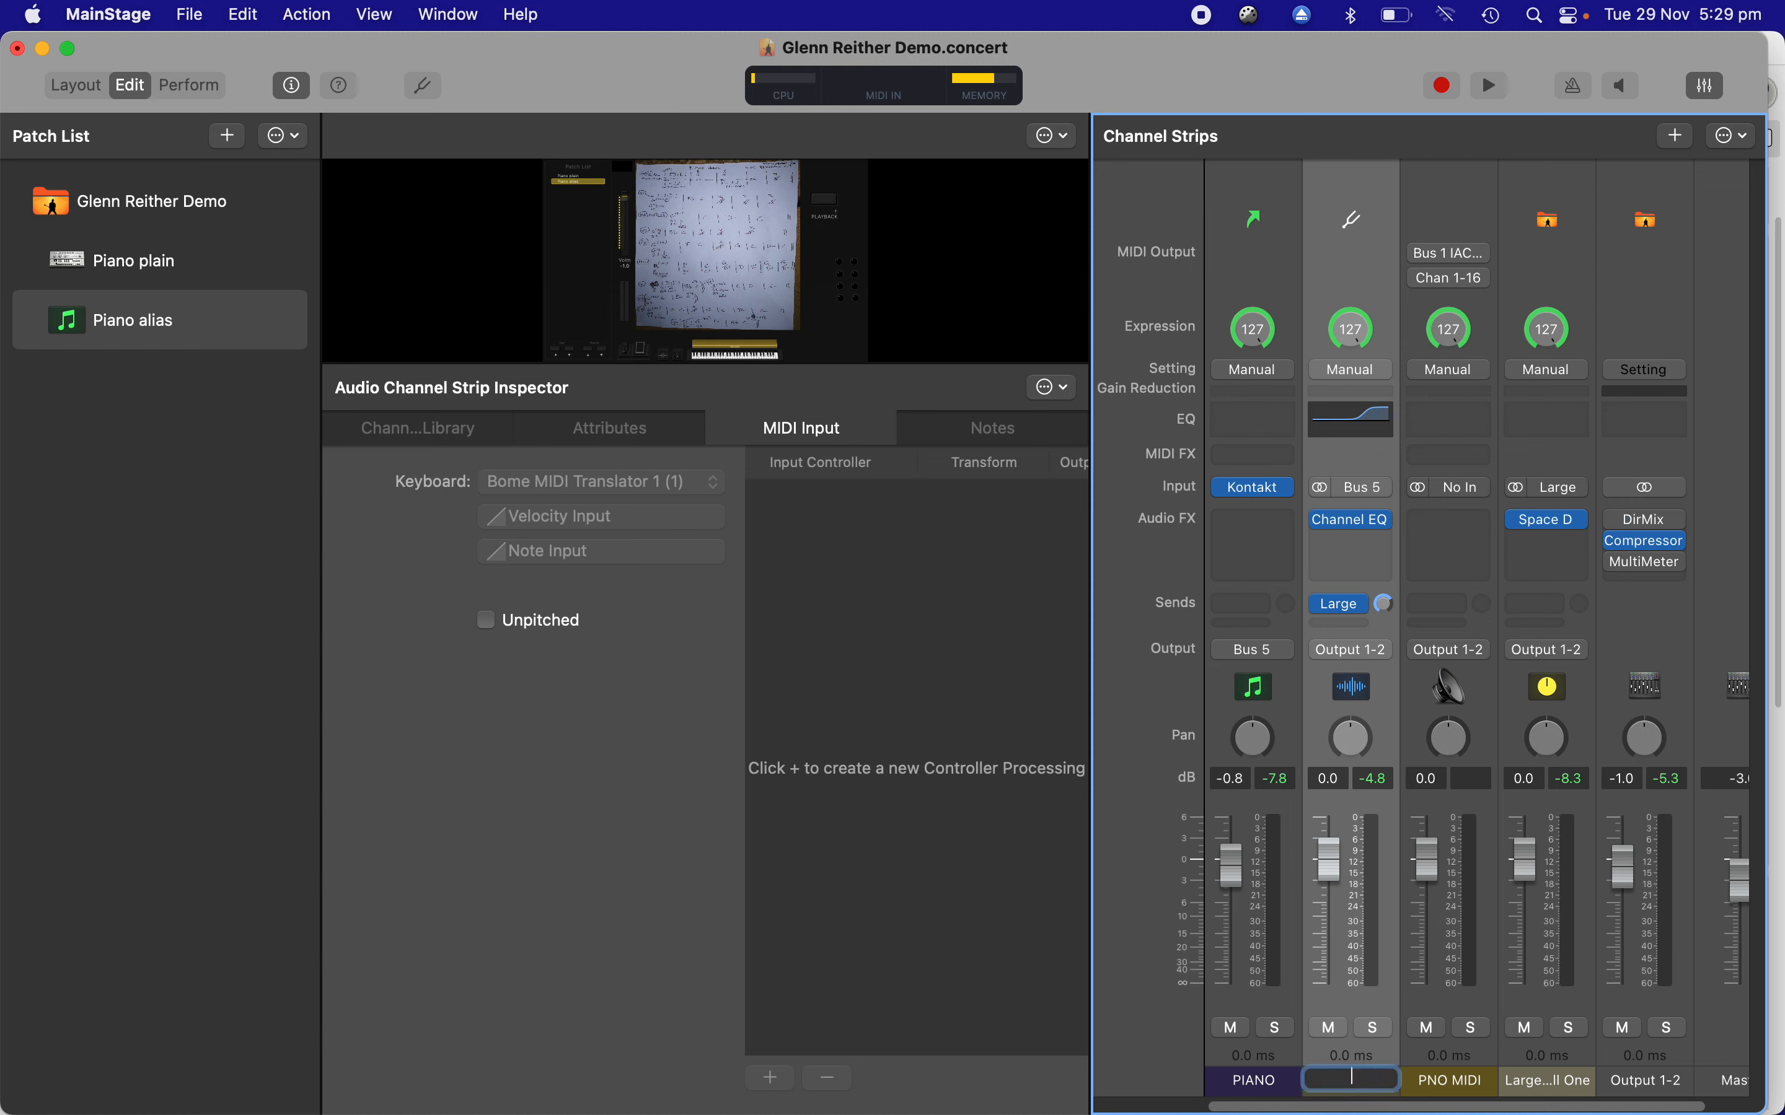
pyautogui.write('PNO OUT')
pyautogui.press('Return')
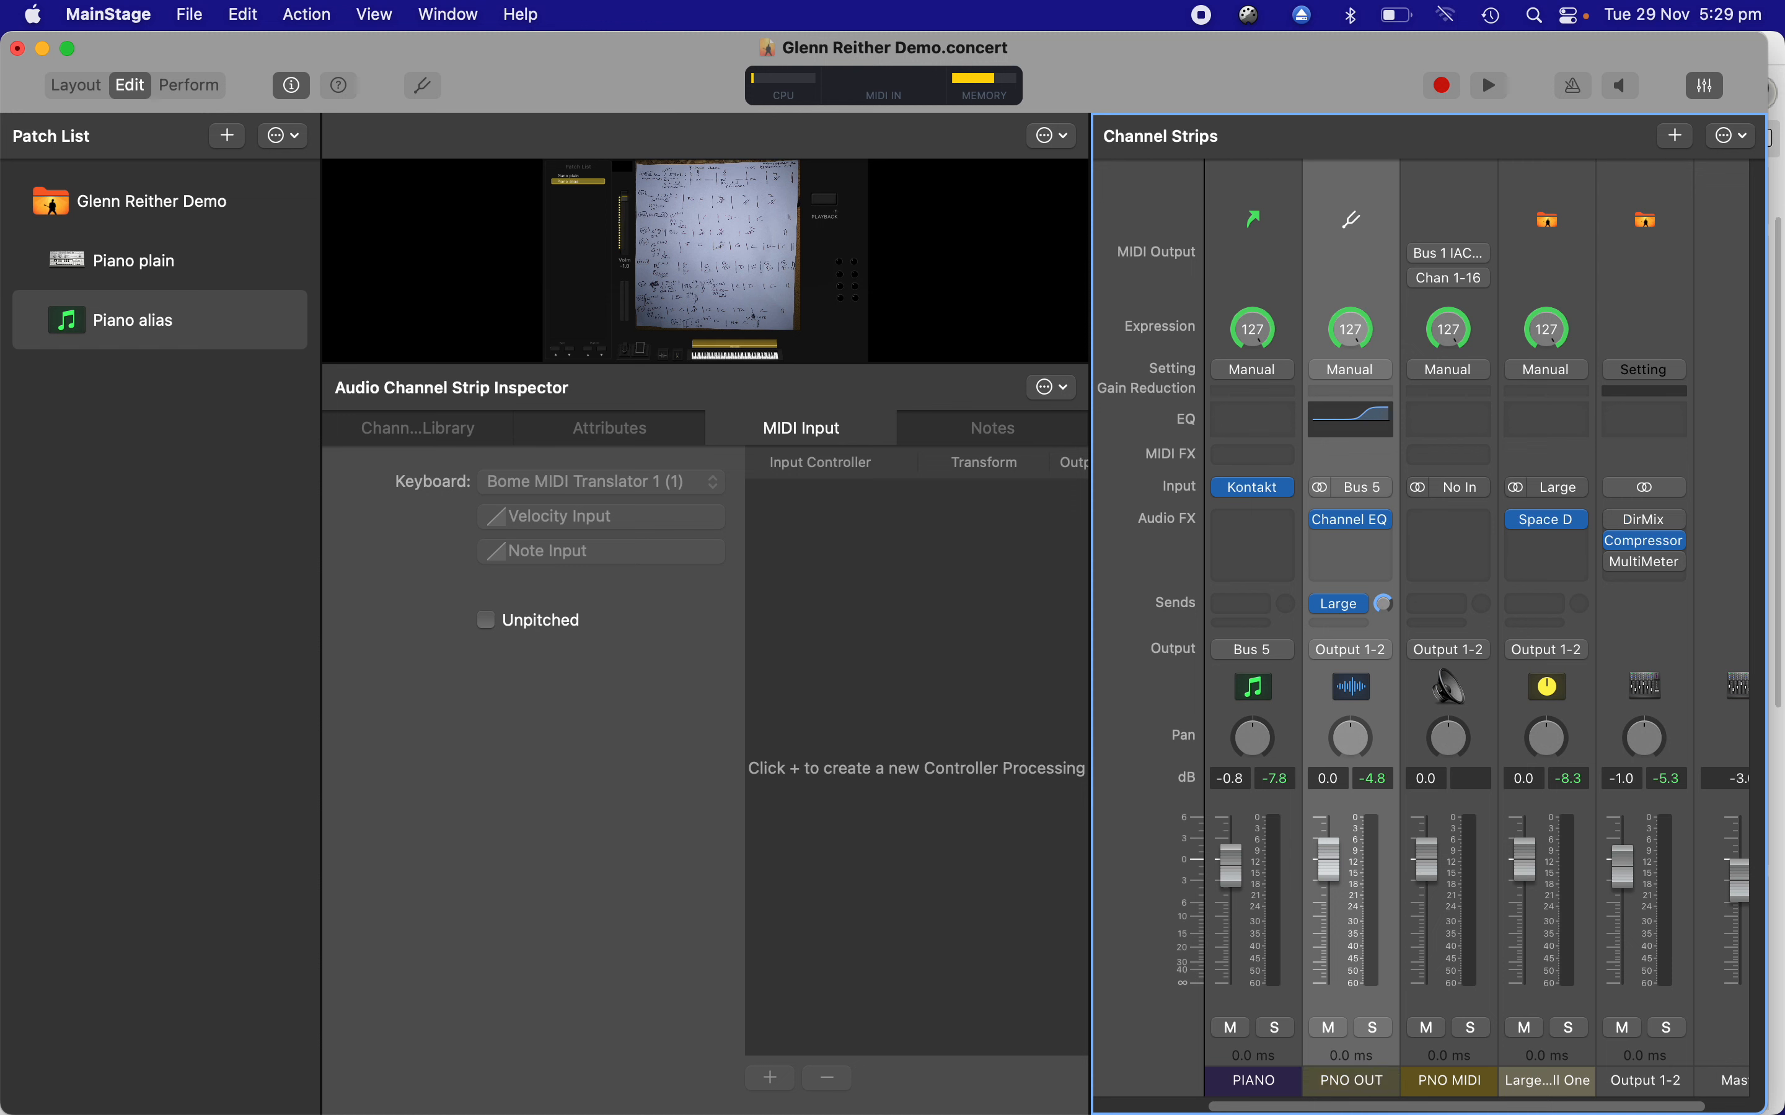
# - Insert the Chord Trigger MIDI effect on the PNO MIDI strip in Piano alias
pyautogui.click(1473, 193)
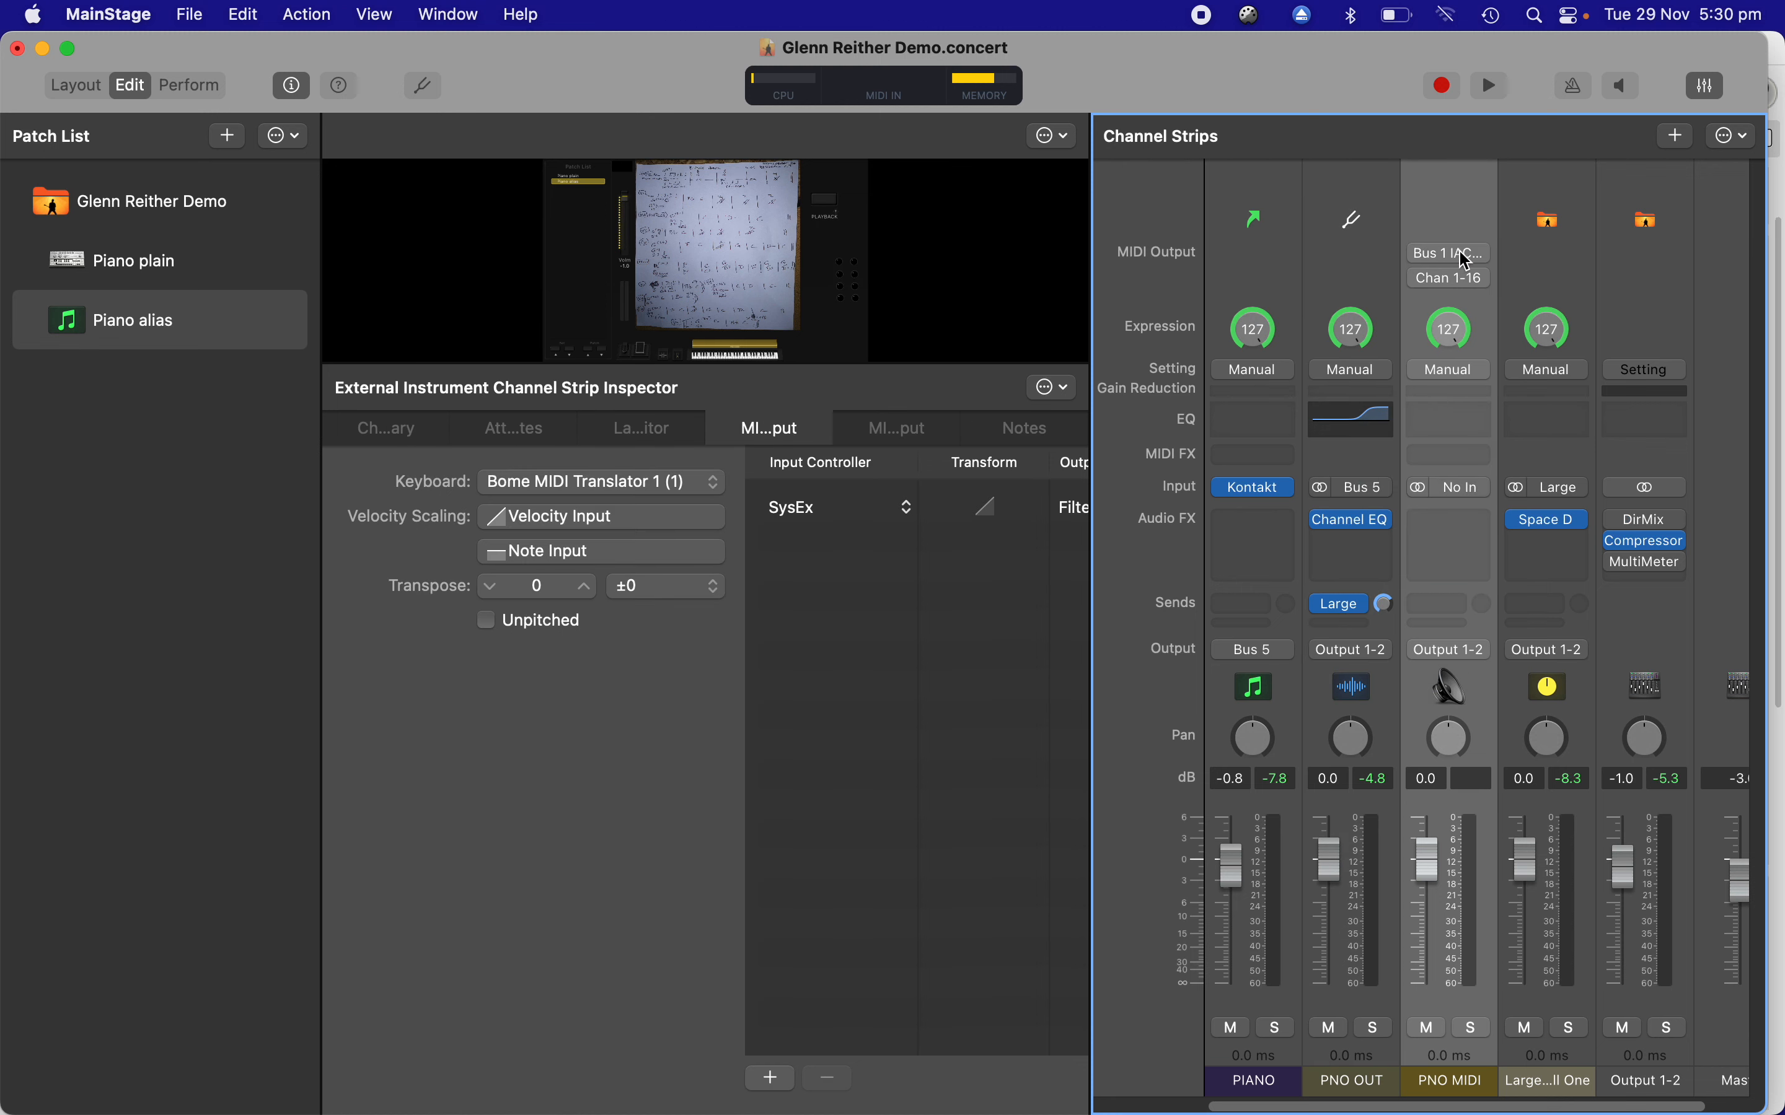
pyautogui.click(1276, 260)
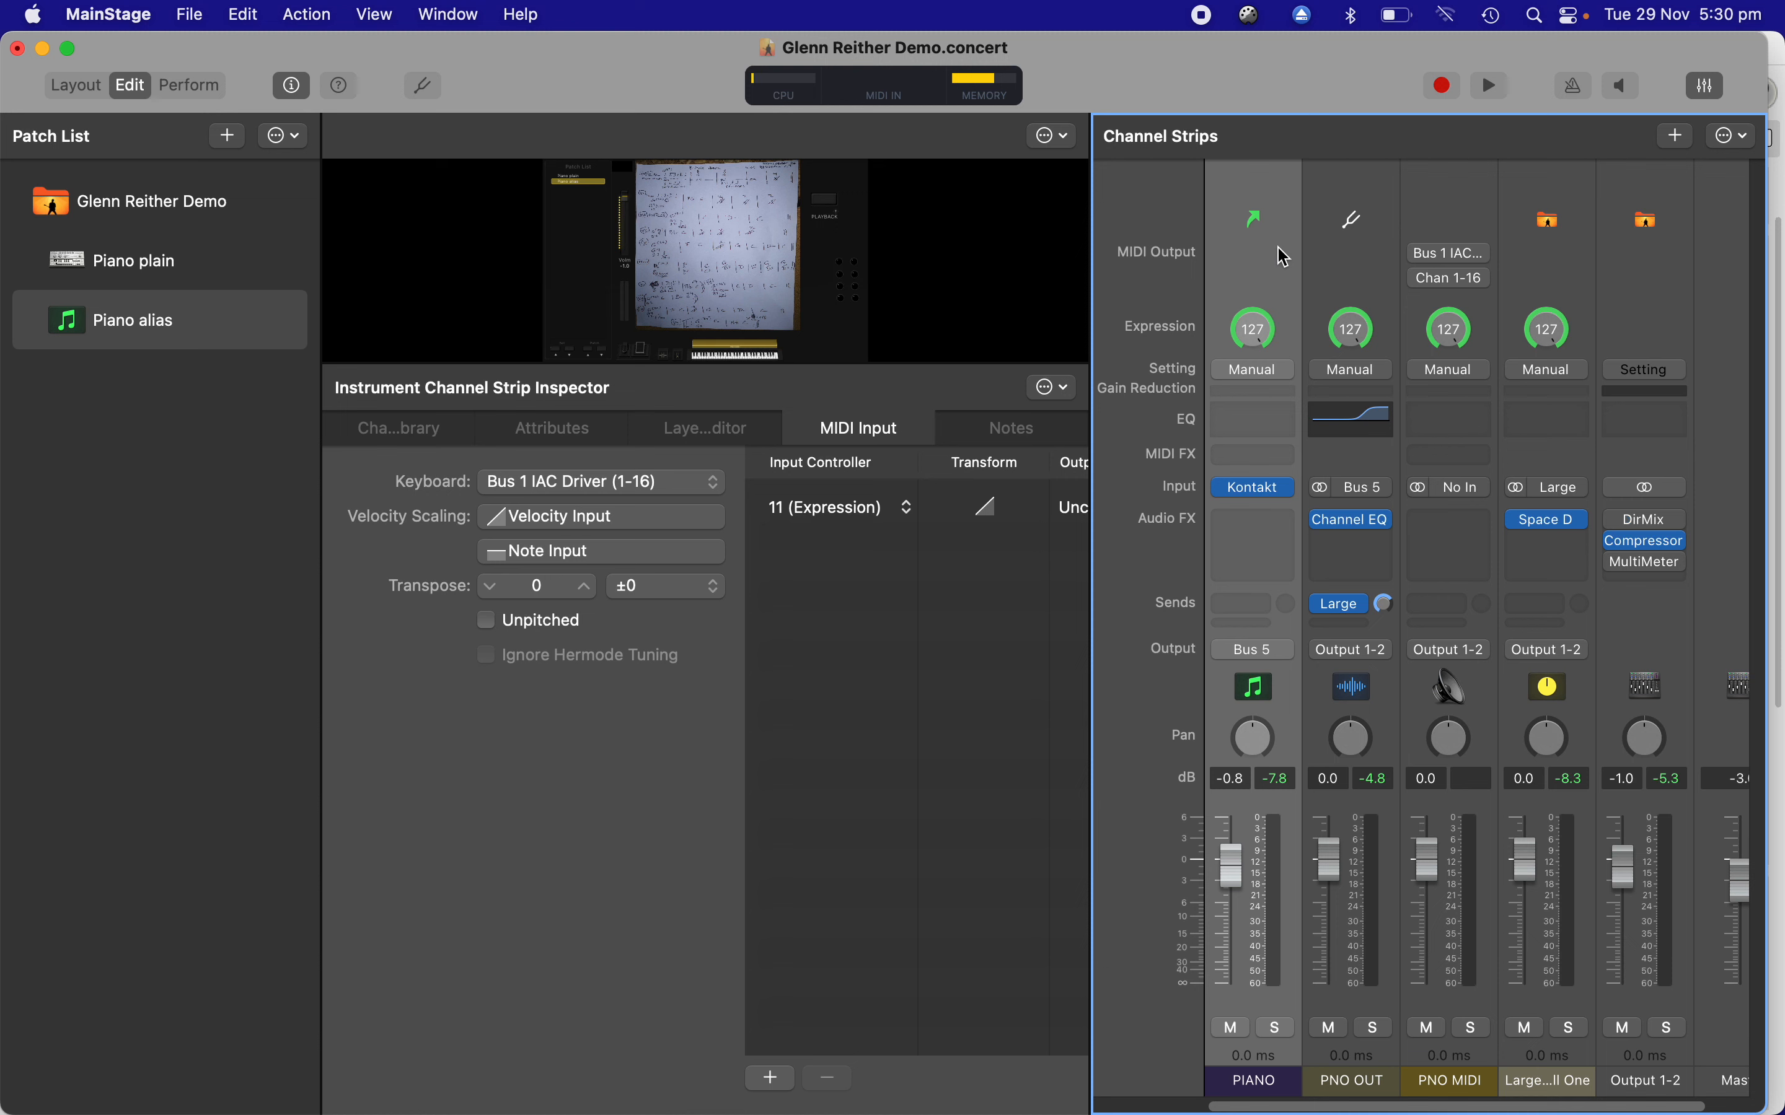
pyautogui.moveTo(1435, 453)
pyautogui.click(1462, 457)
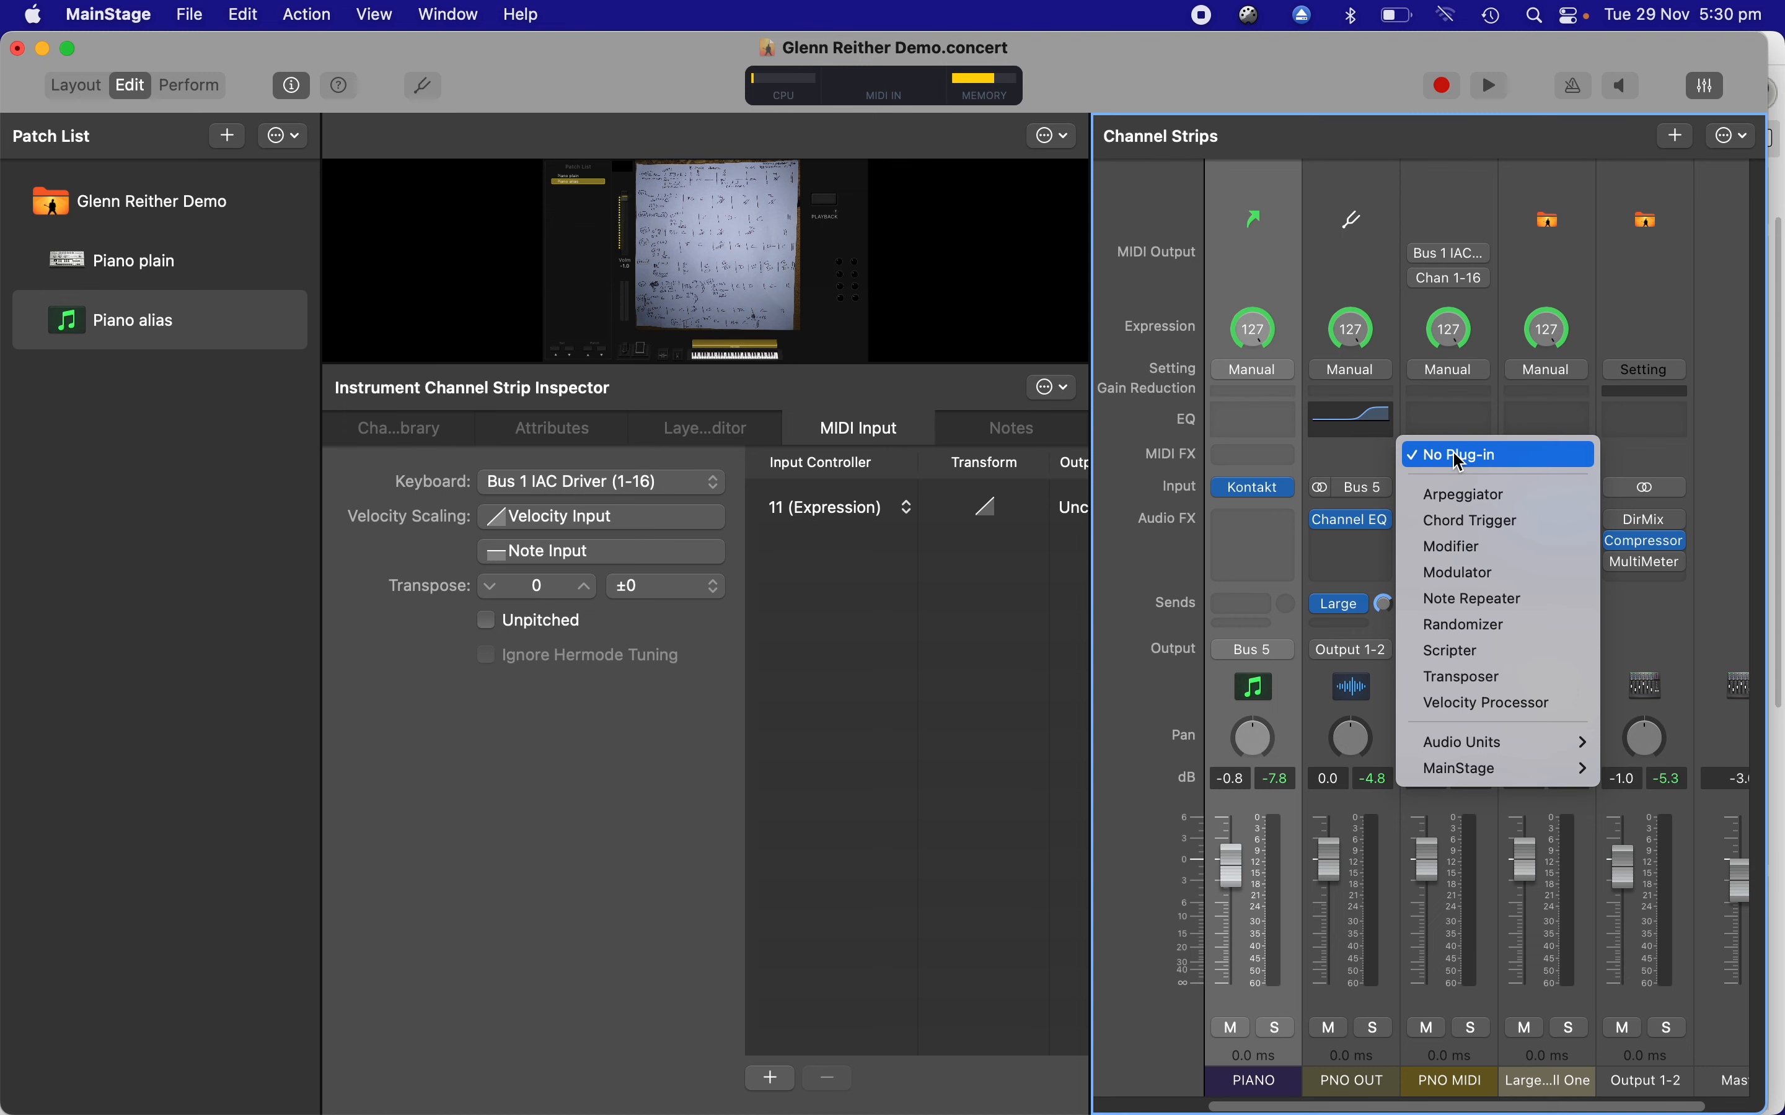
pyautogui.click(1471, 520)
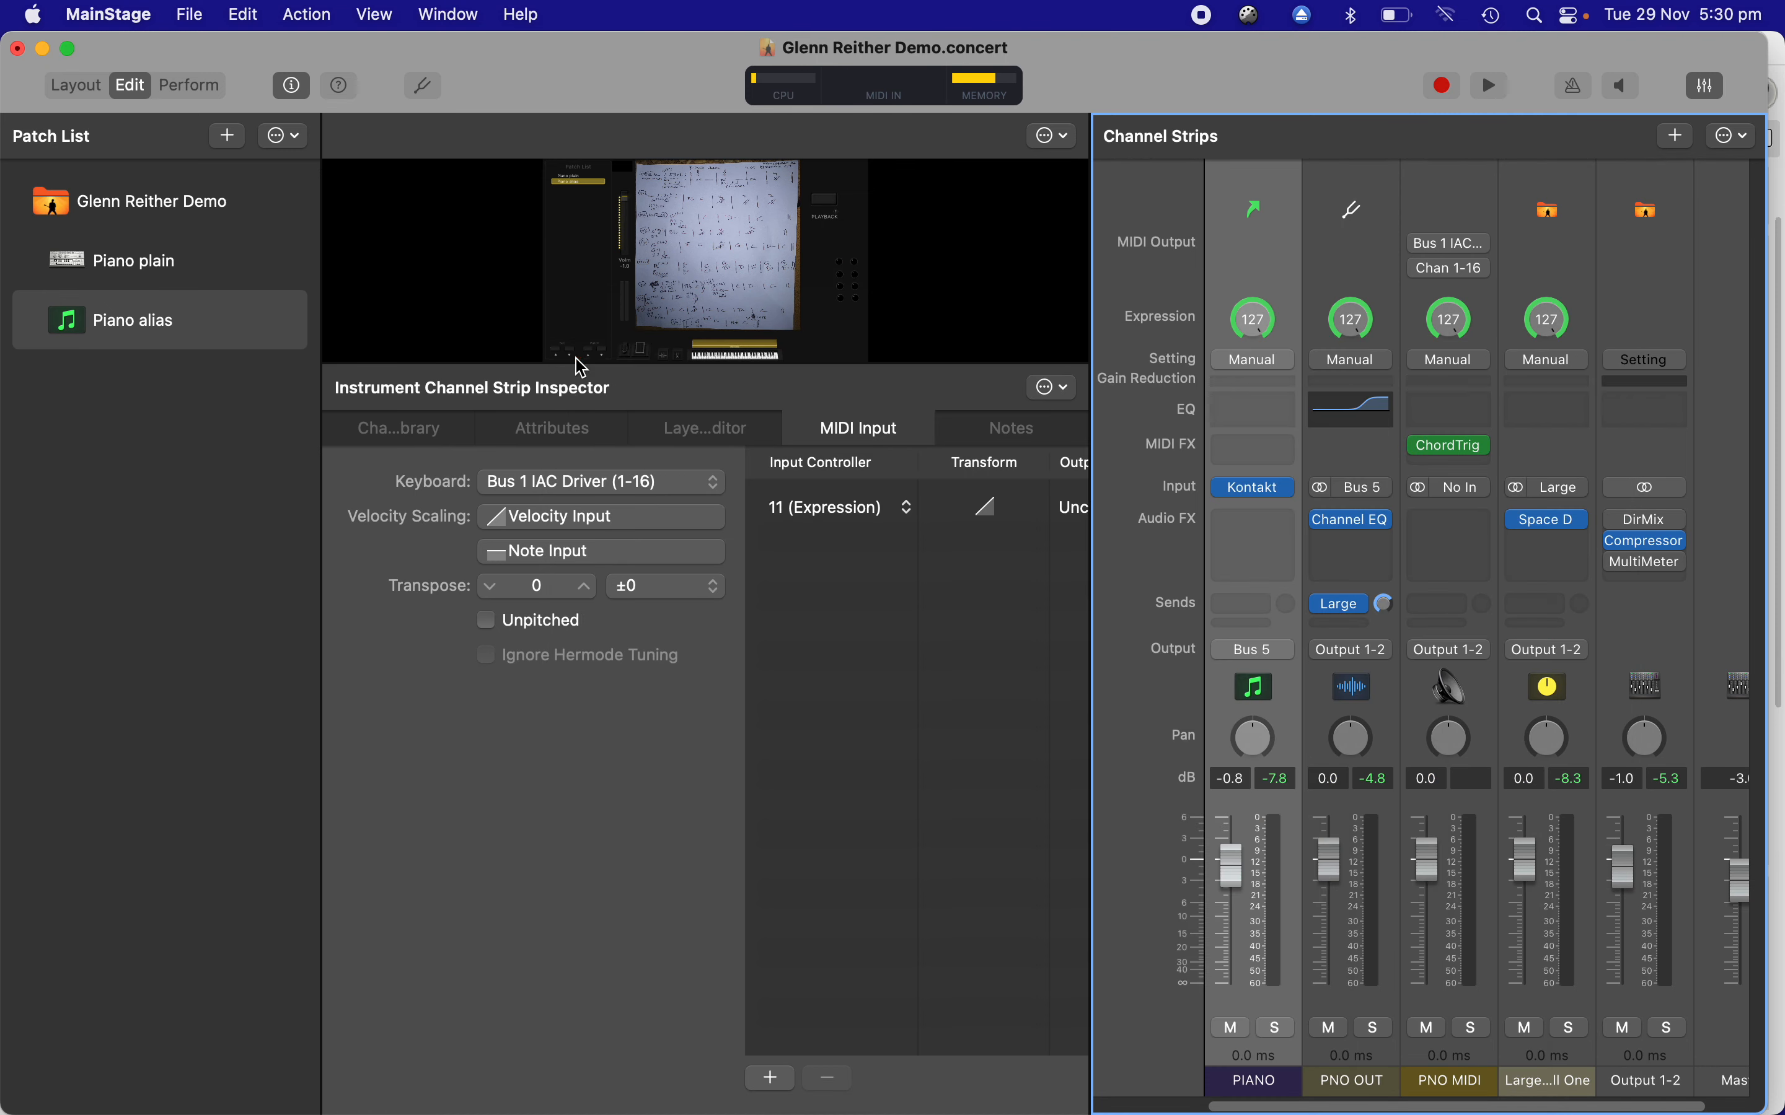
pyautogui.click(579, 354)
# - Compare the Piano plain and Piano alias patches and view the layer settings of Piano alias's PIANO and PNO MIDI strips
pyautogui.click(151, 270)
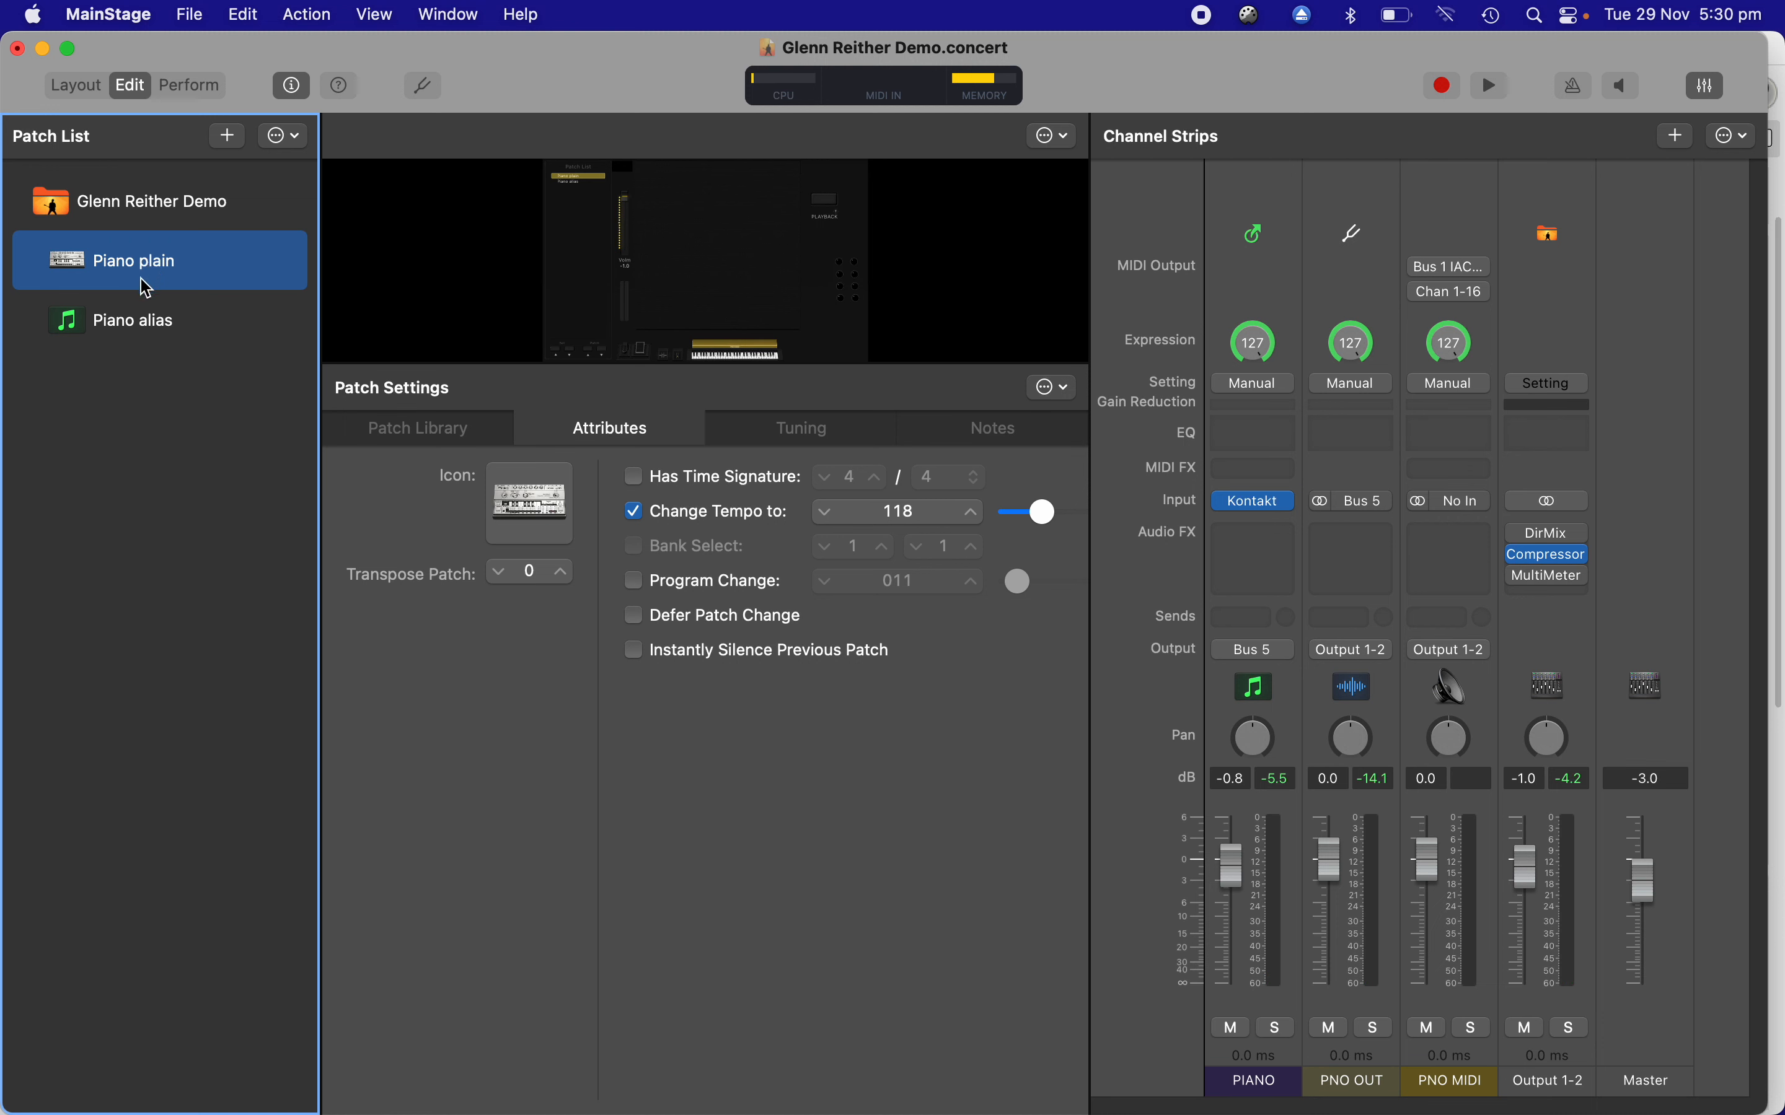
pyautogui.click(140, 335)
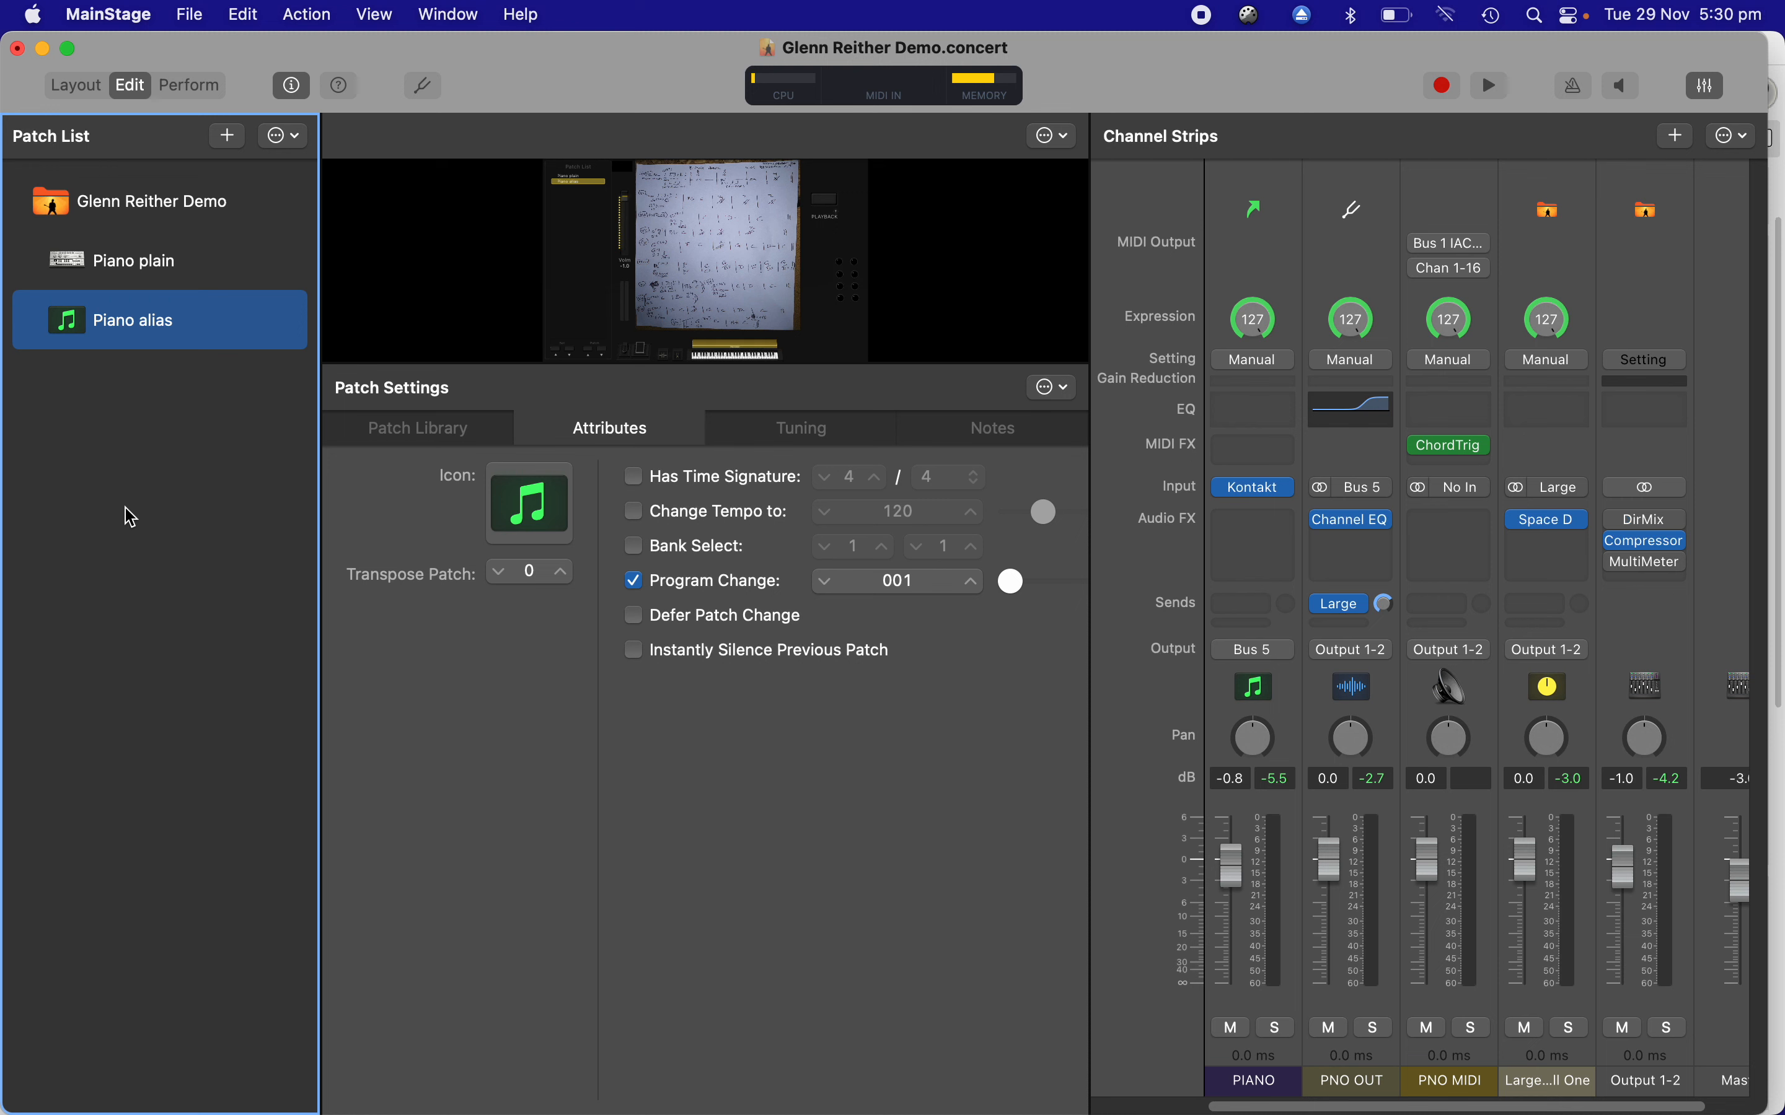
pyautogui.click(1248, 230)
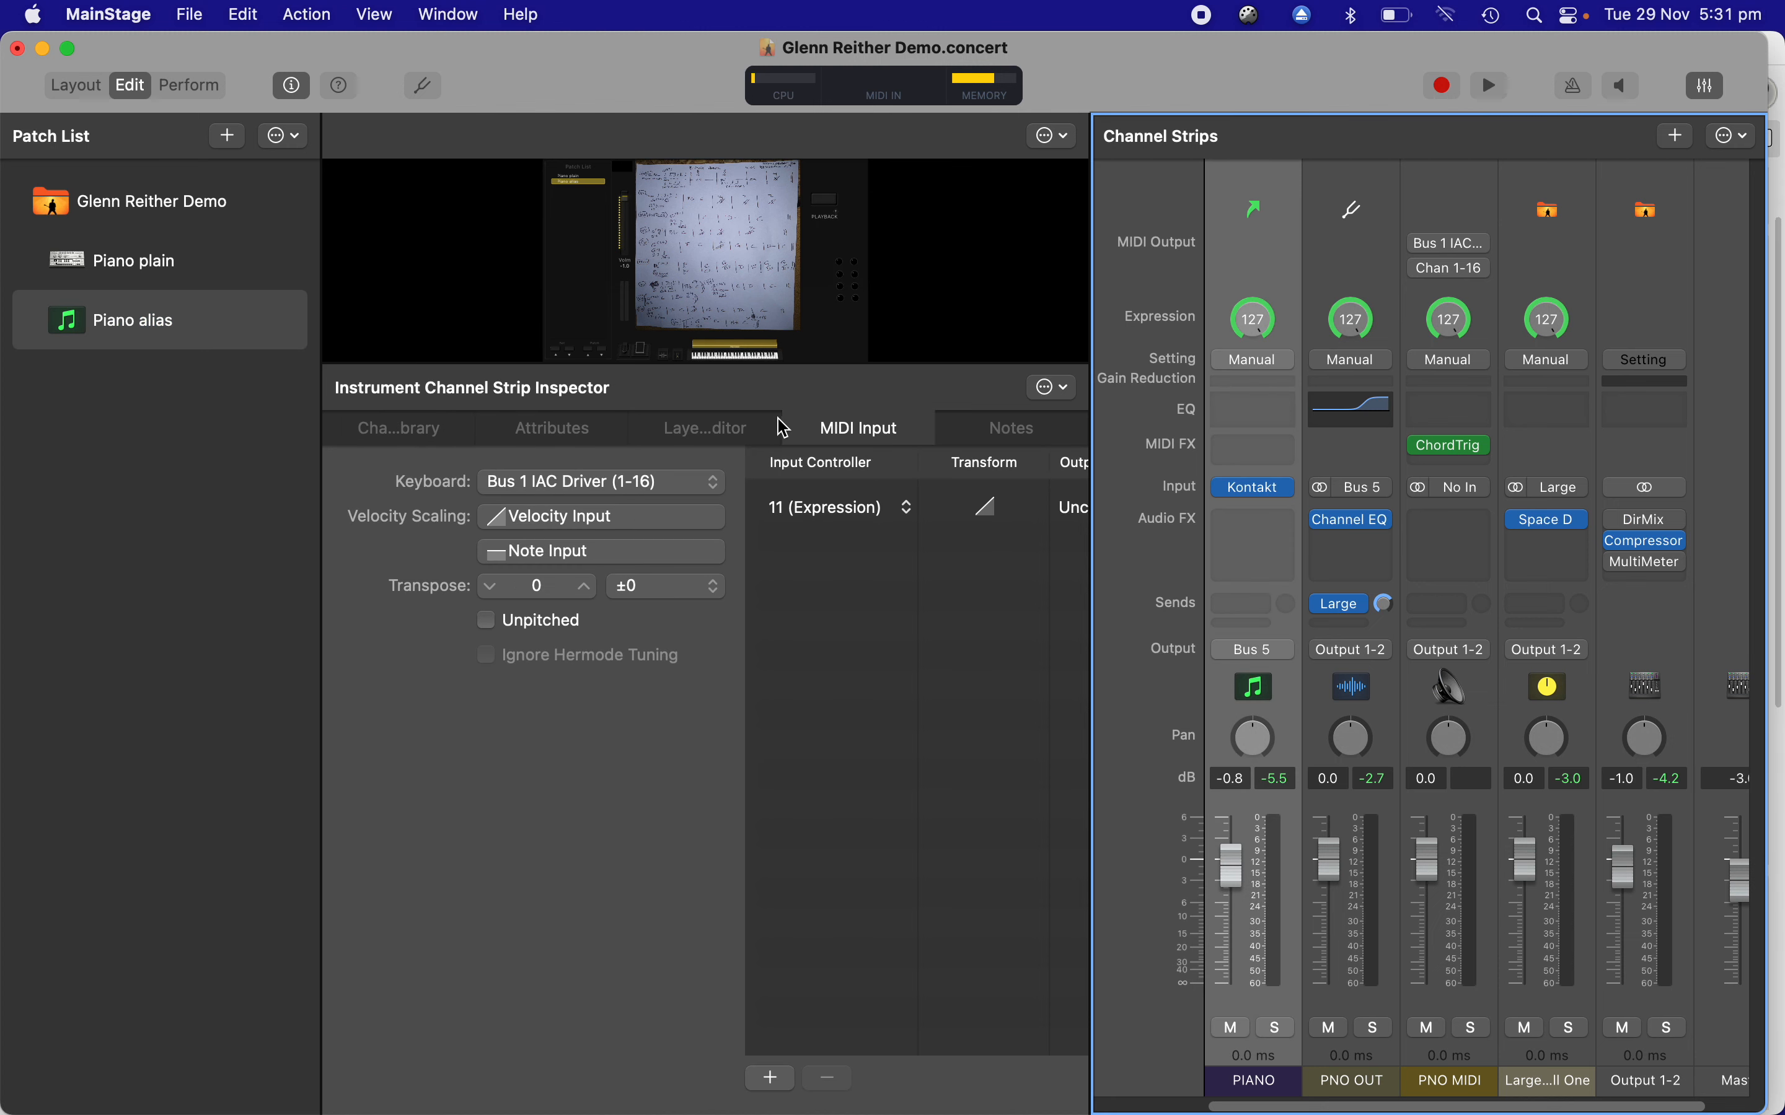
pyautogui.click(750, 428)
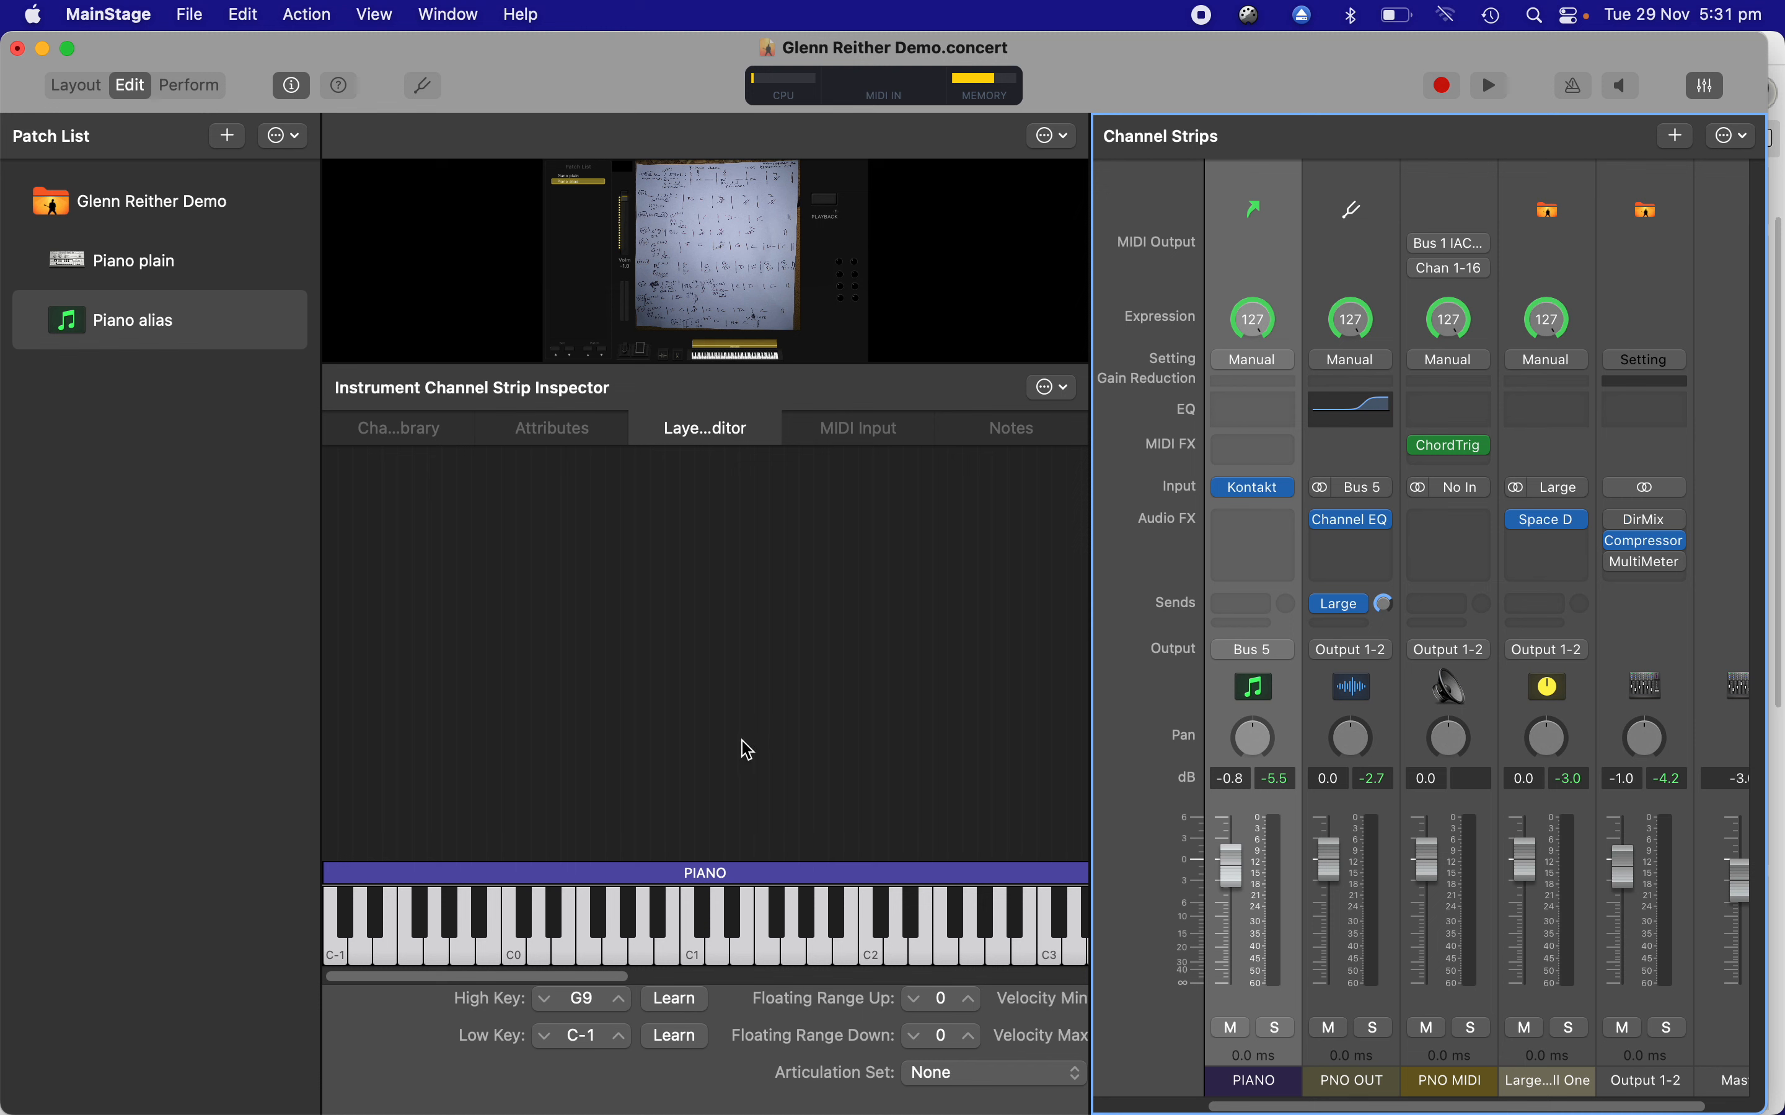
pyautogui.moveTo(1474, 460)
pyautogui.click(1474, 194)
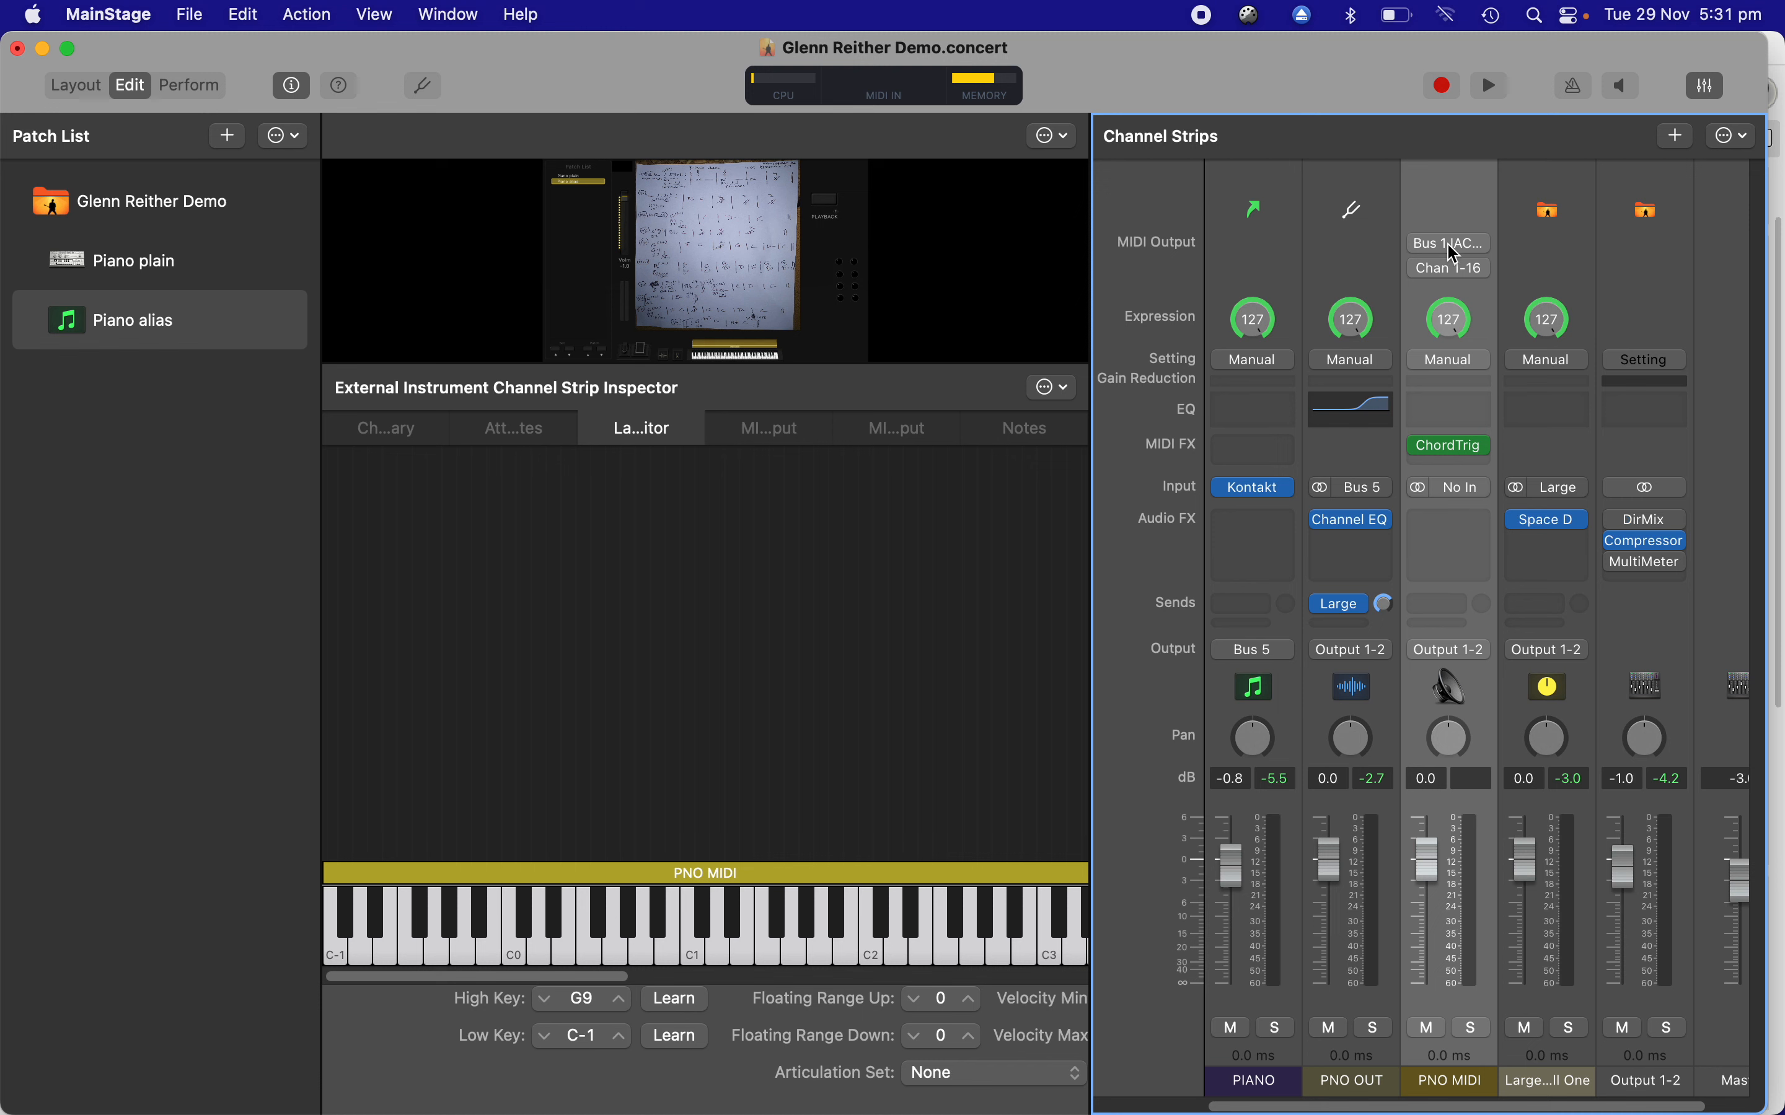
# - Switch to Finder and open Audio MIDI Setup from the Utilities folder in Applications
pyautogui.moveTo(1144, 1062)
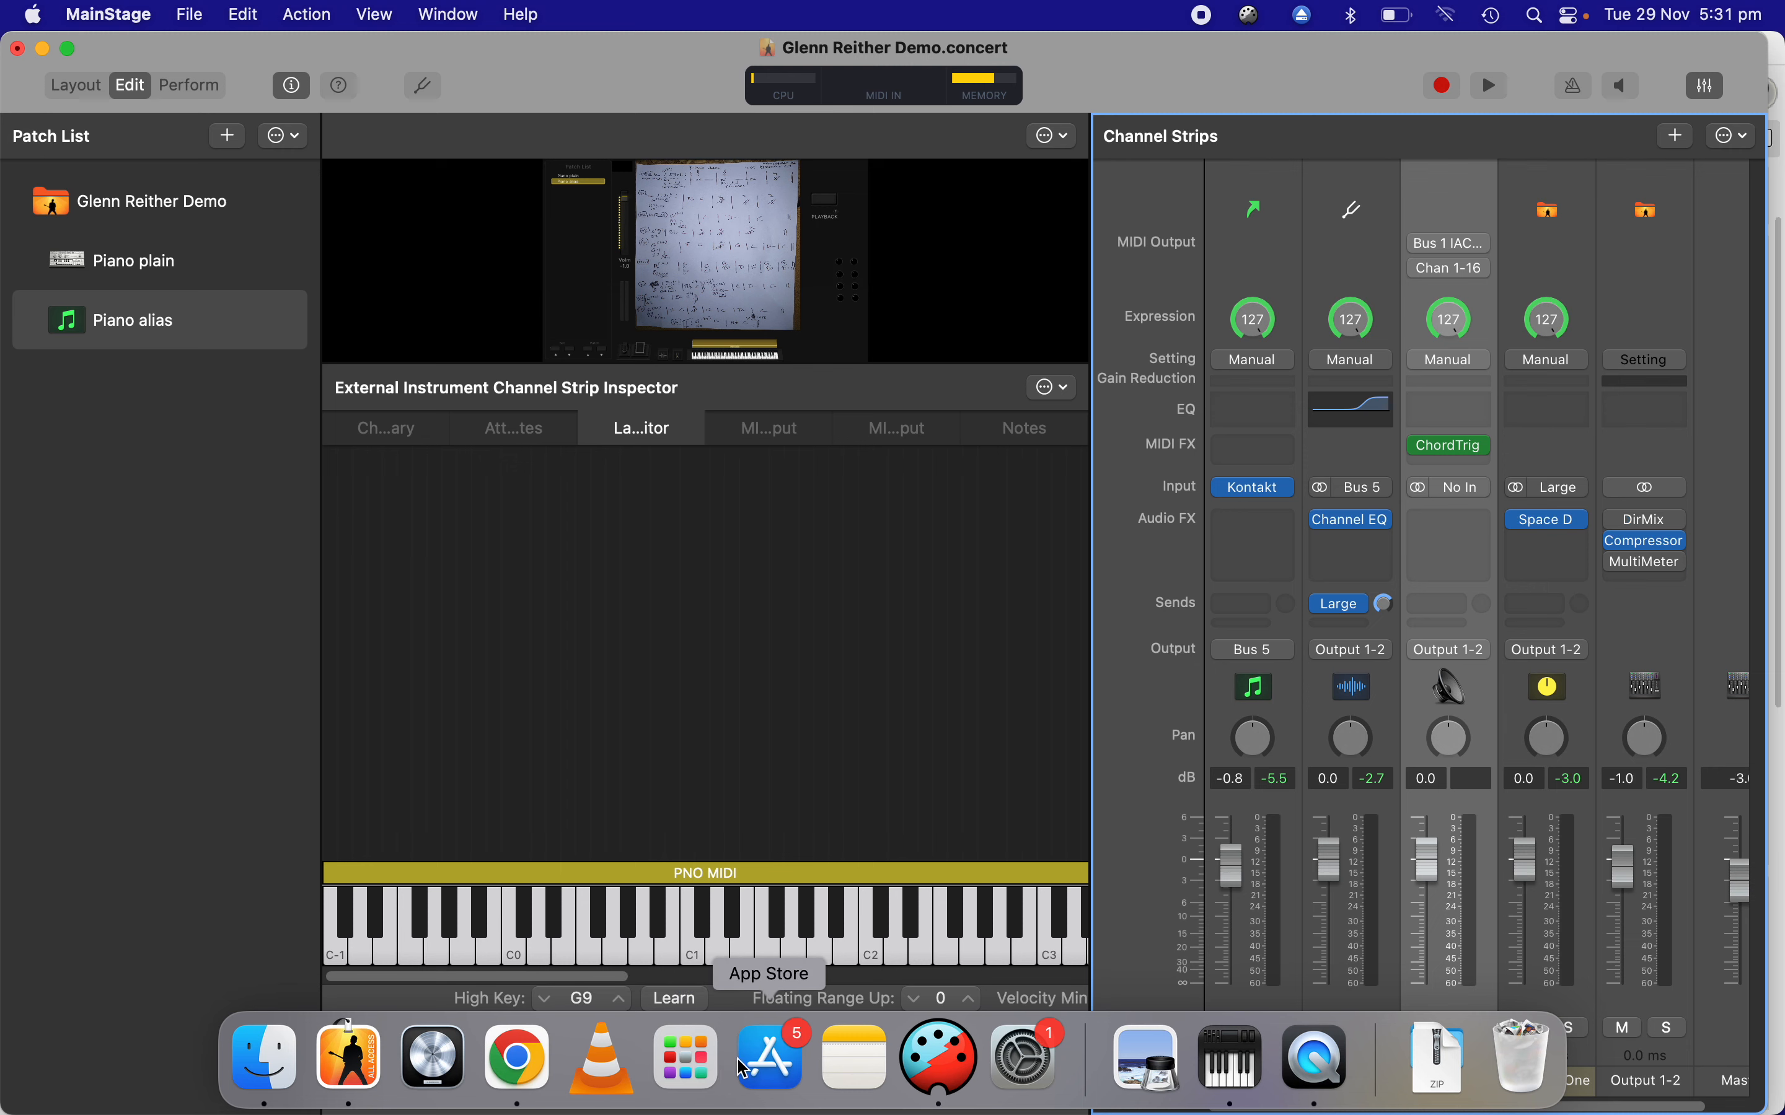
pyautogui.click(251, 1060)
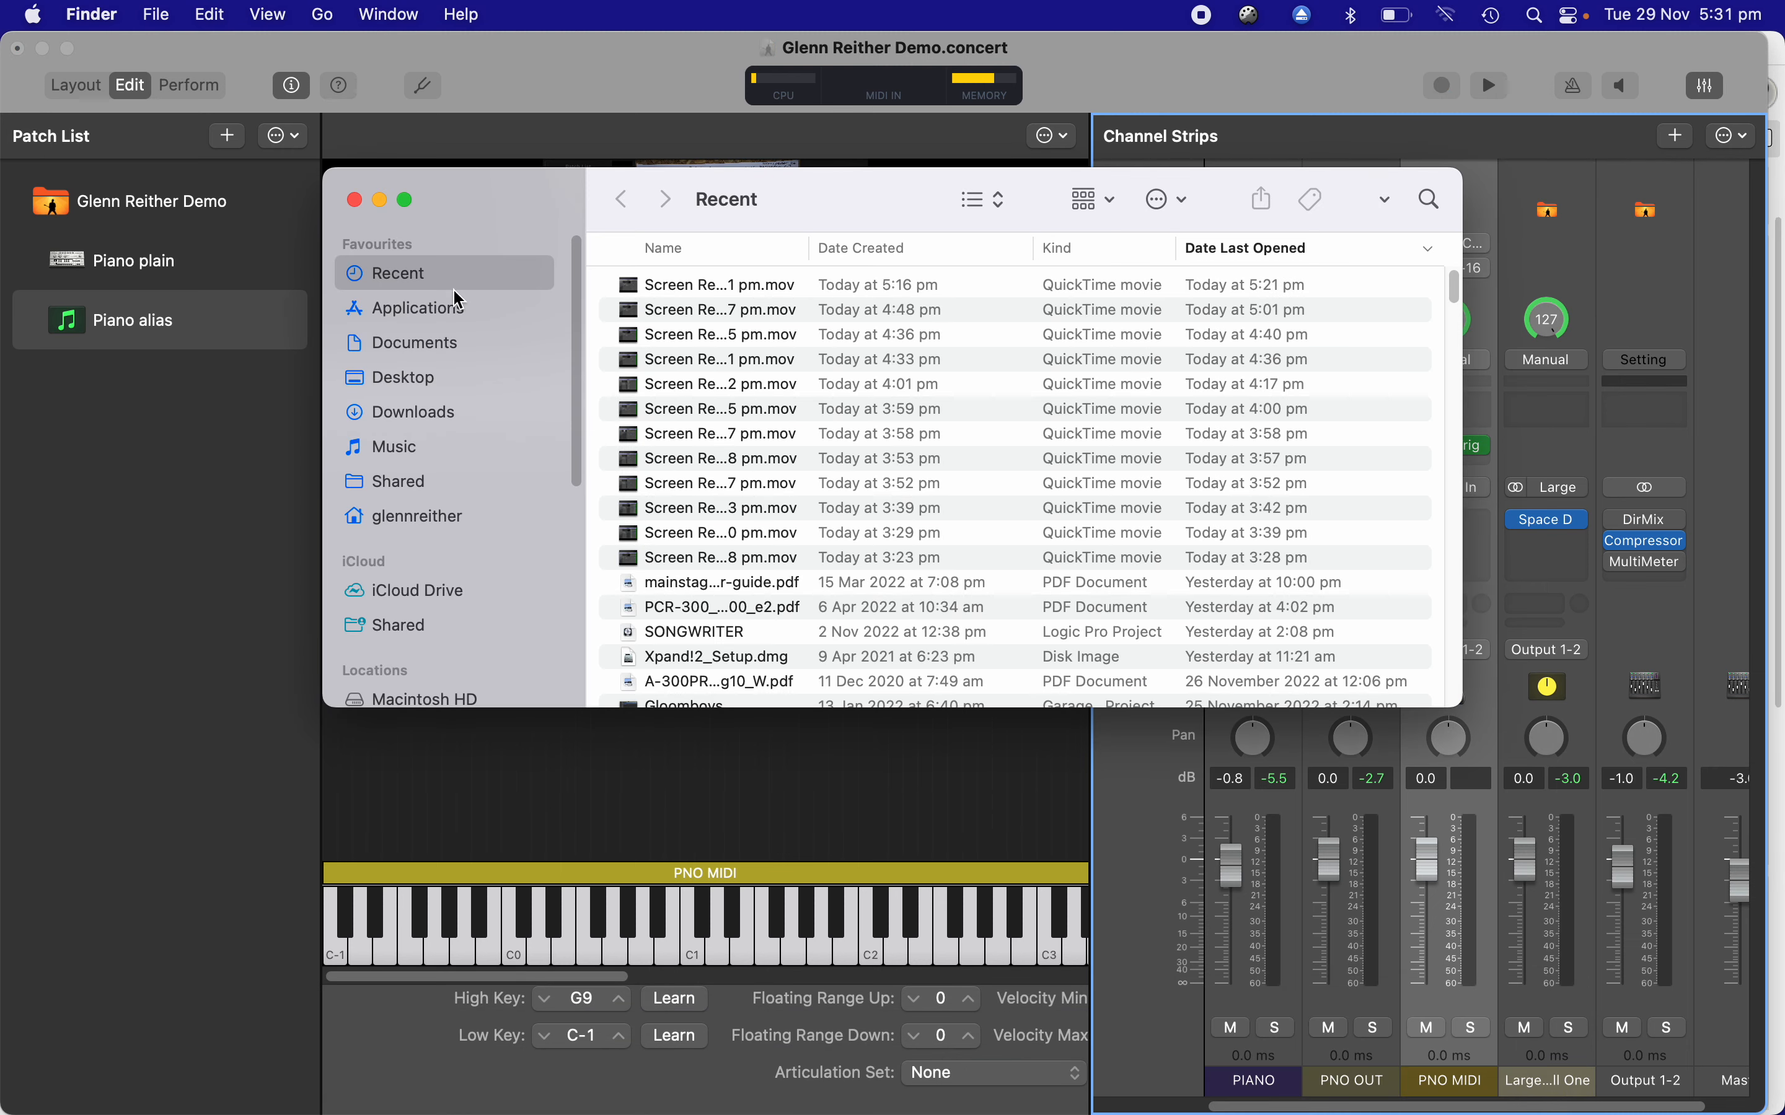
pyautogui.click(455, 305)
pyautogui.scroll(-2, 834, 288)
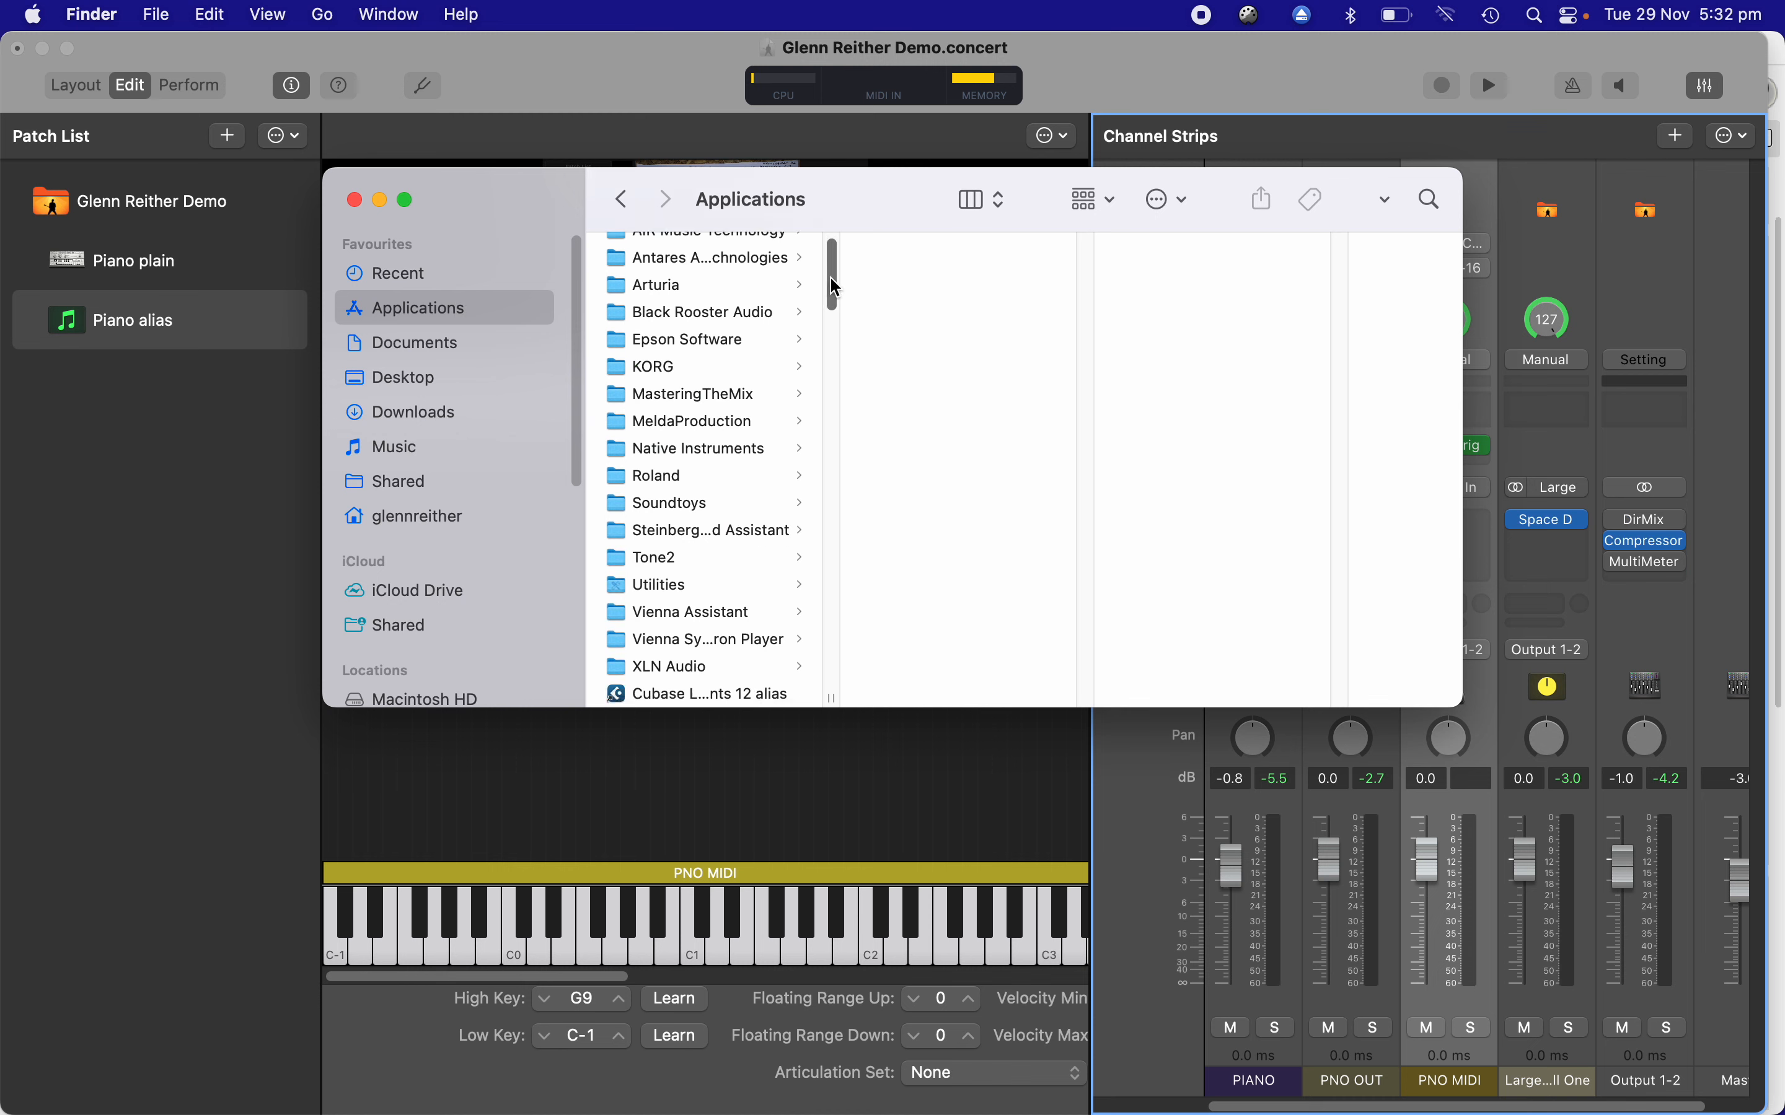
pyautogui.moveTo(835, 288)
pyautogui.mouseDown()
pyautogui.moveTo(833, 354)
pyautogui.moveTo(818, 310)
pyautogui.mouseUp()
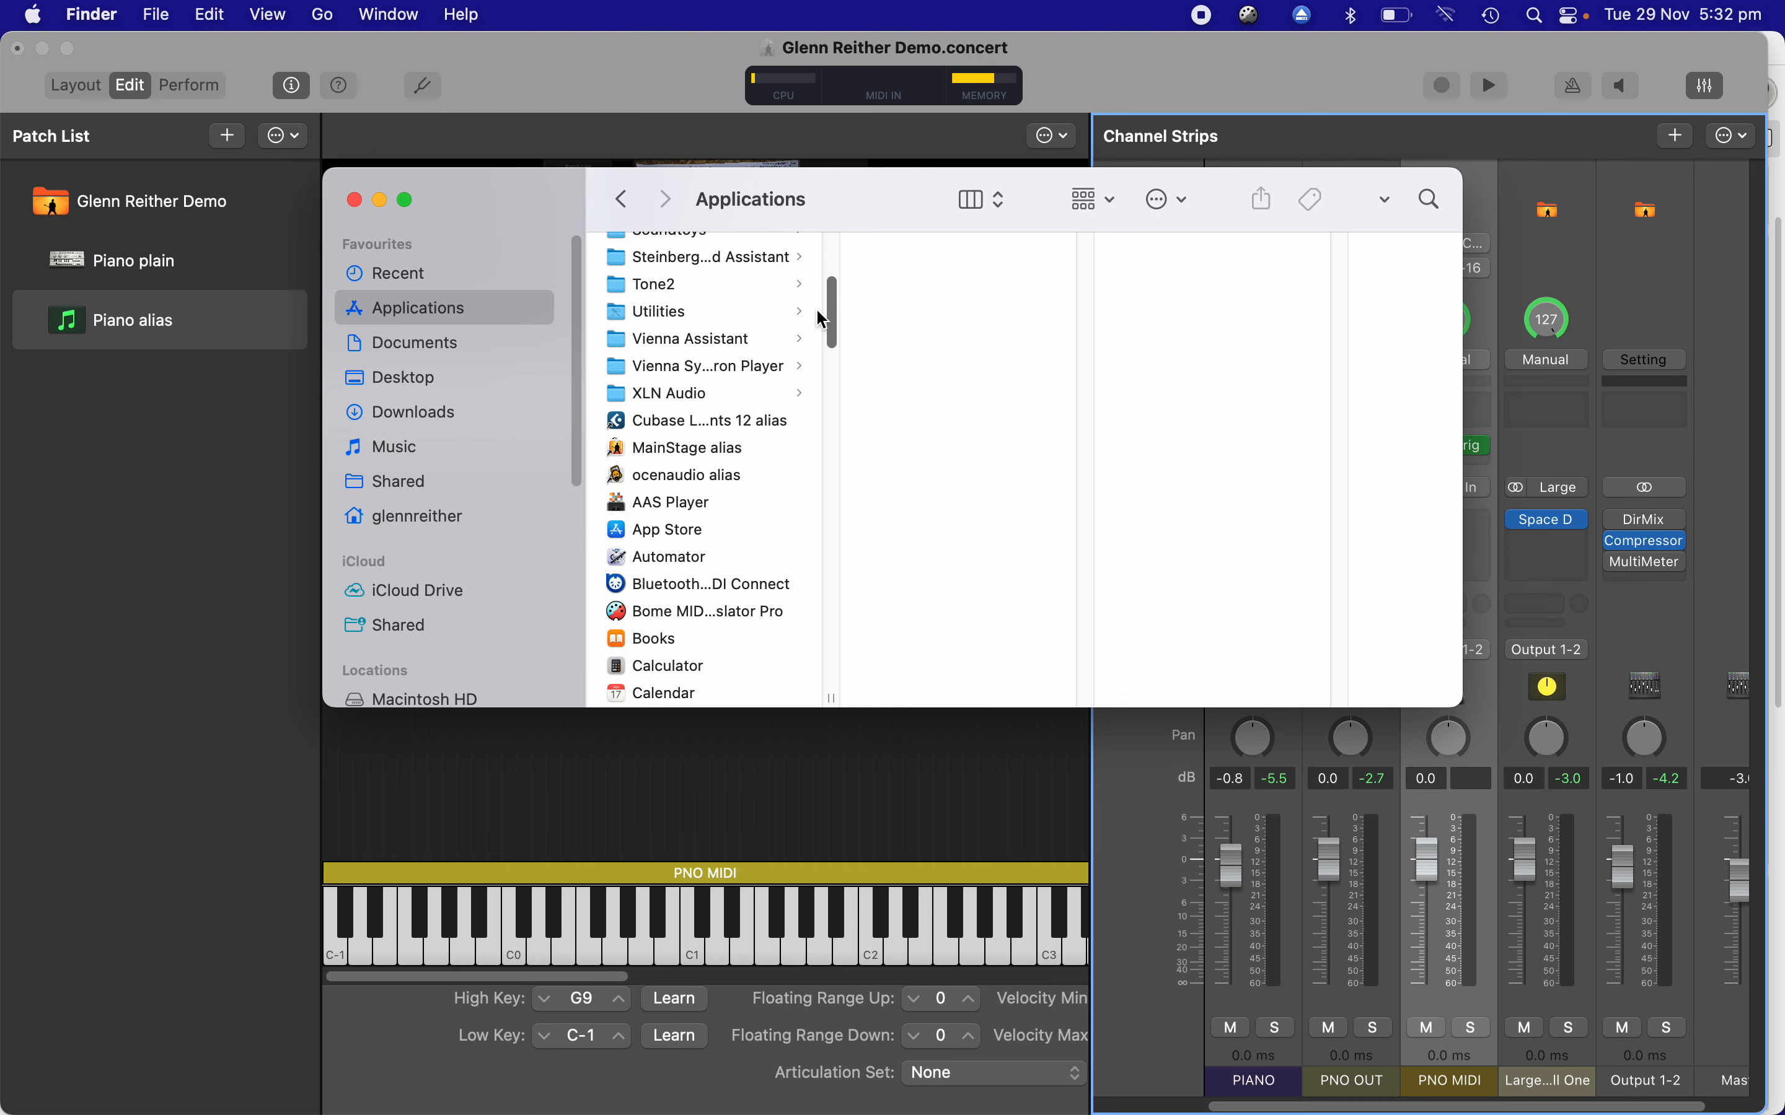
pyautogui.click(655, 314)
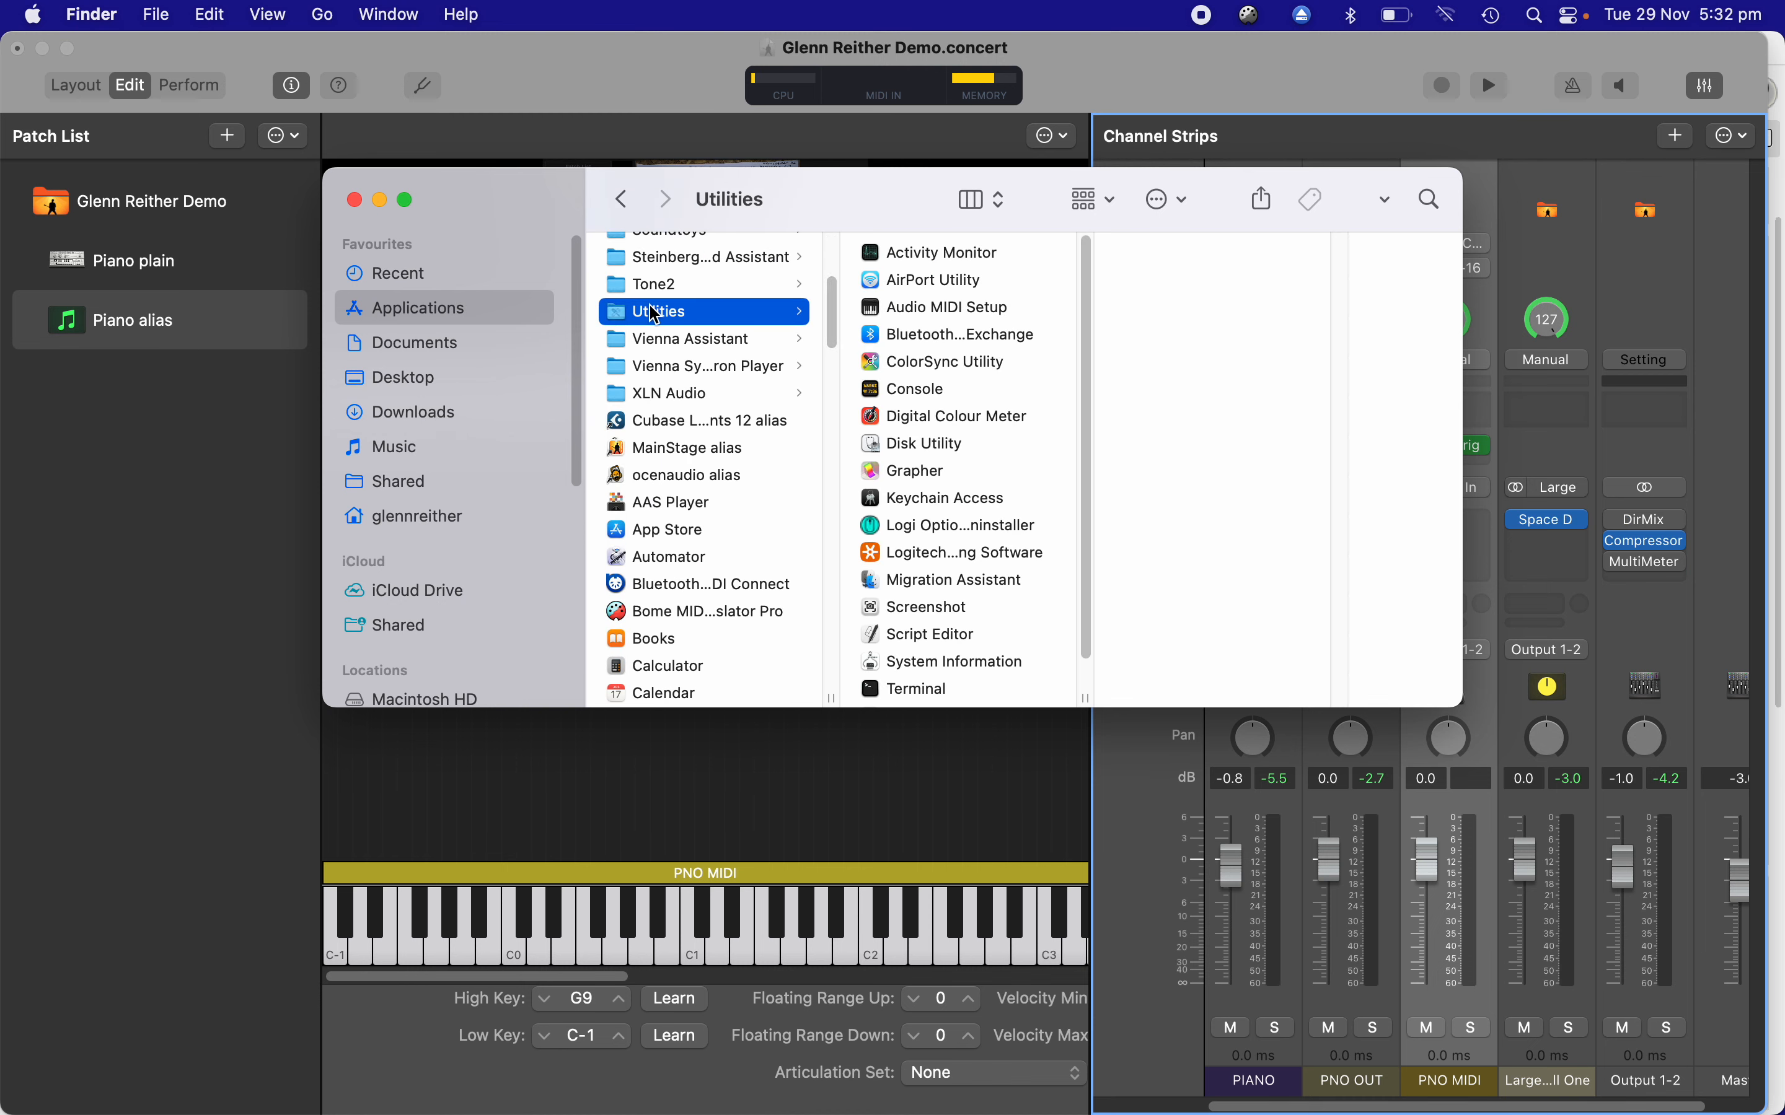
pyautogui.doubleClick(950, 309)
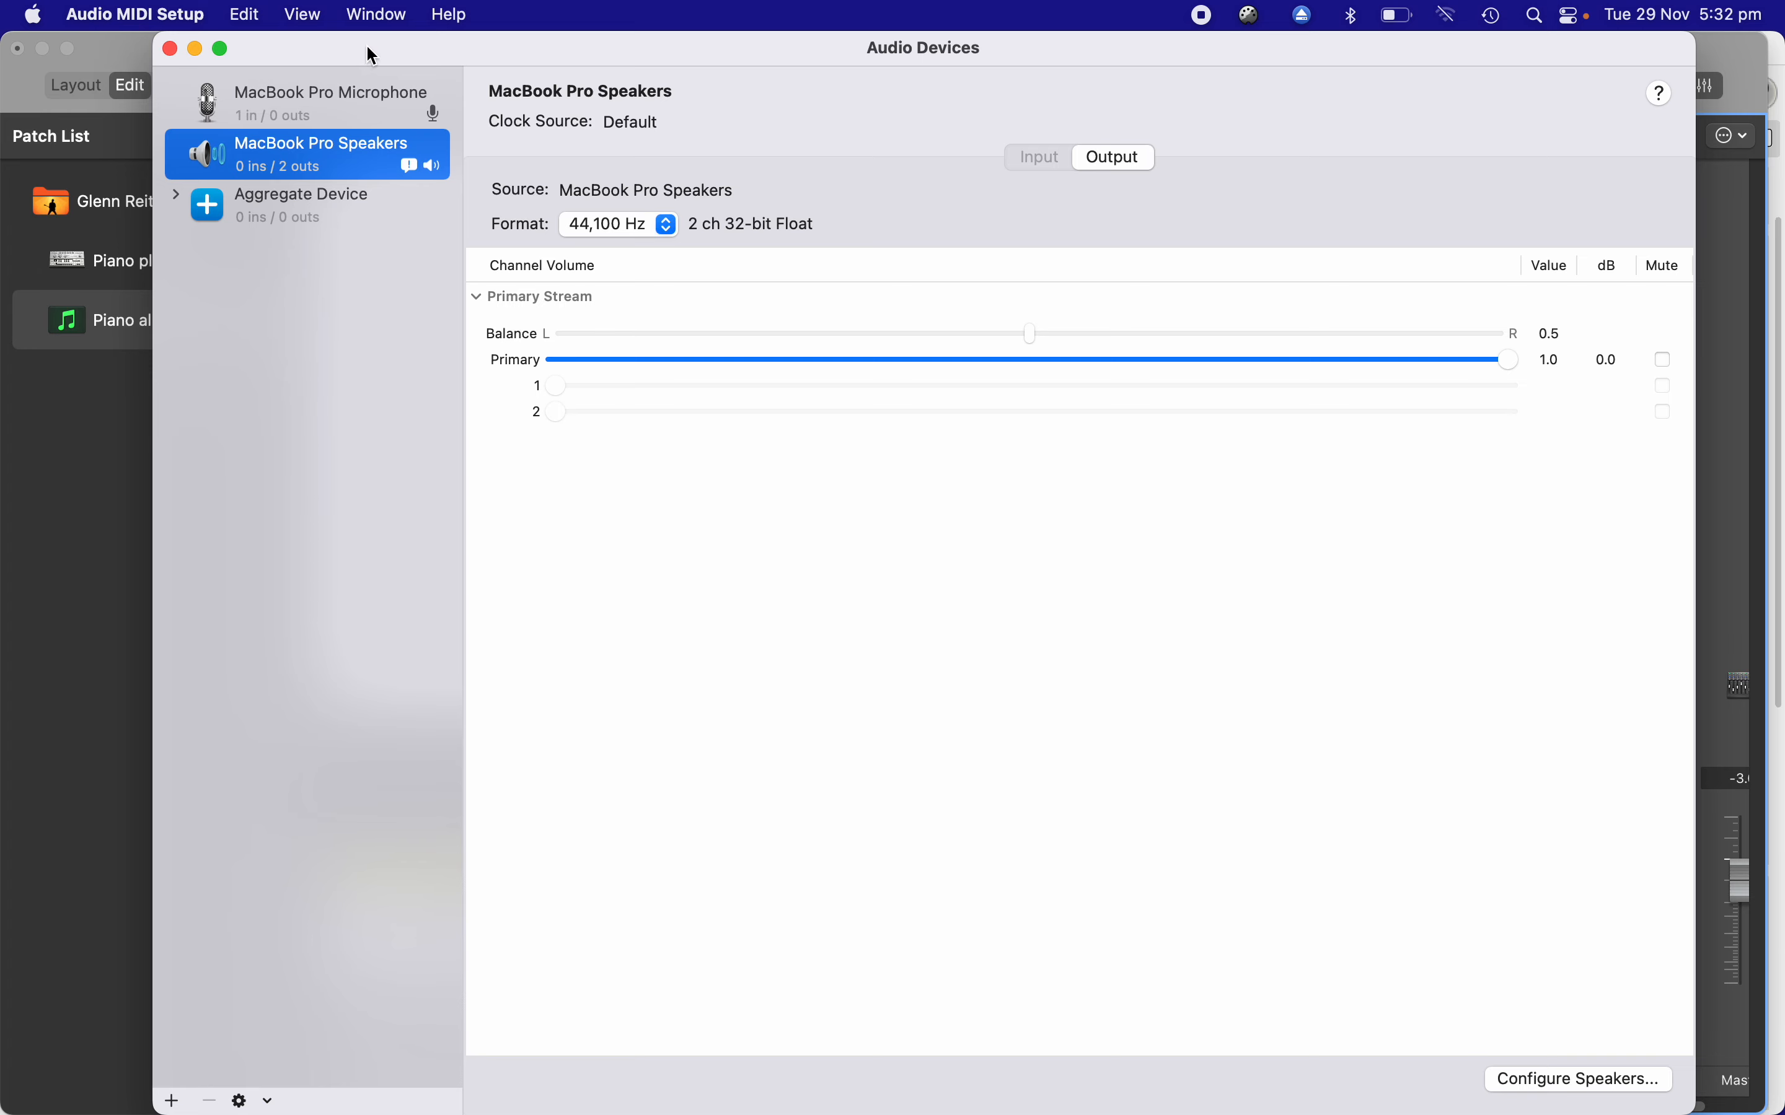
# - Show the MIDI Studio and examine the bus ports in the IAC Driver's properties
pyautogui.click(376, 15)
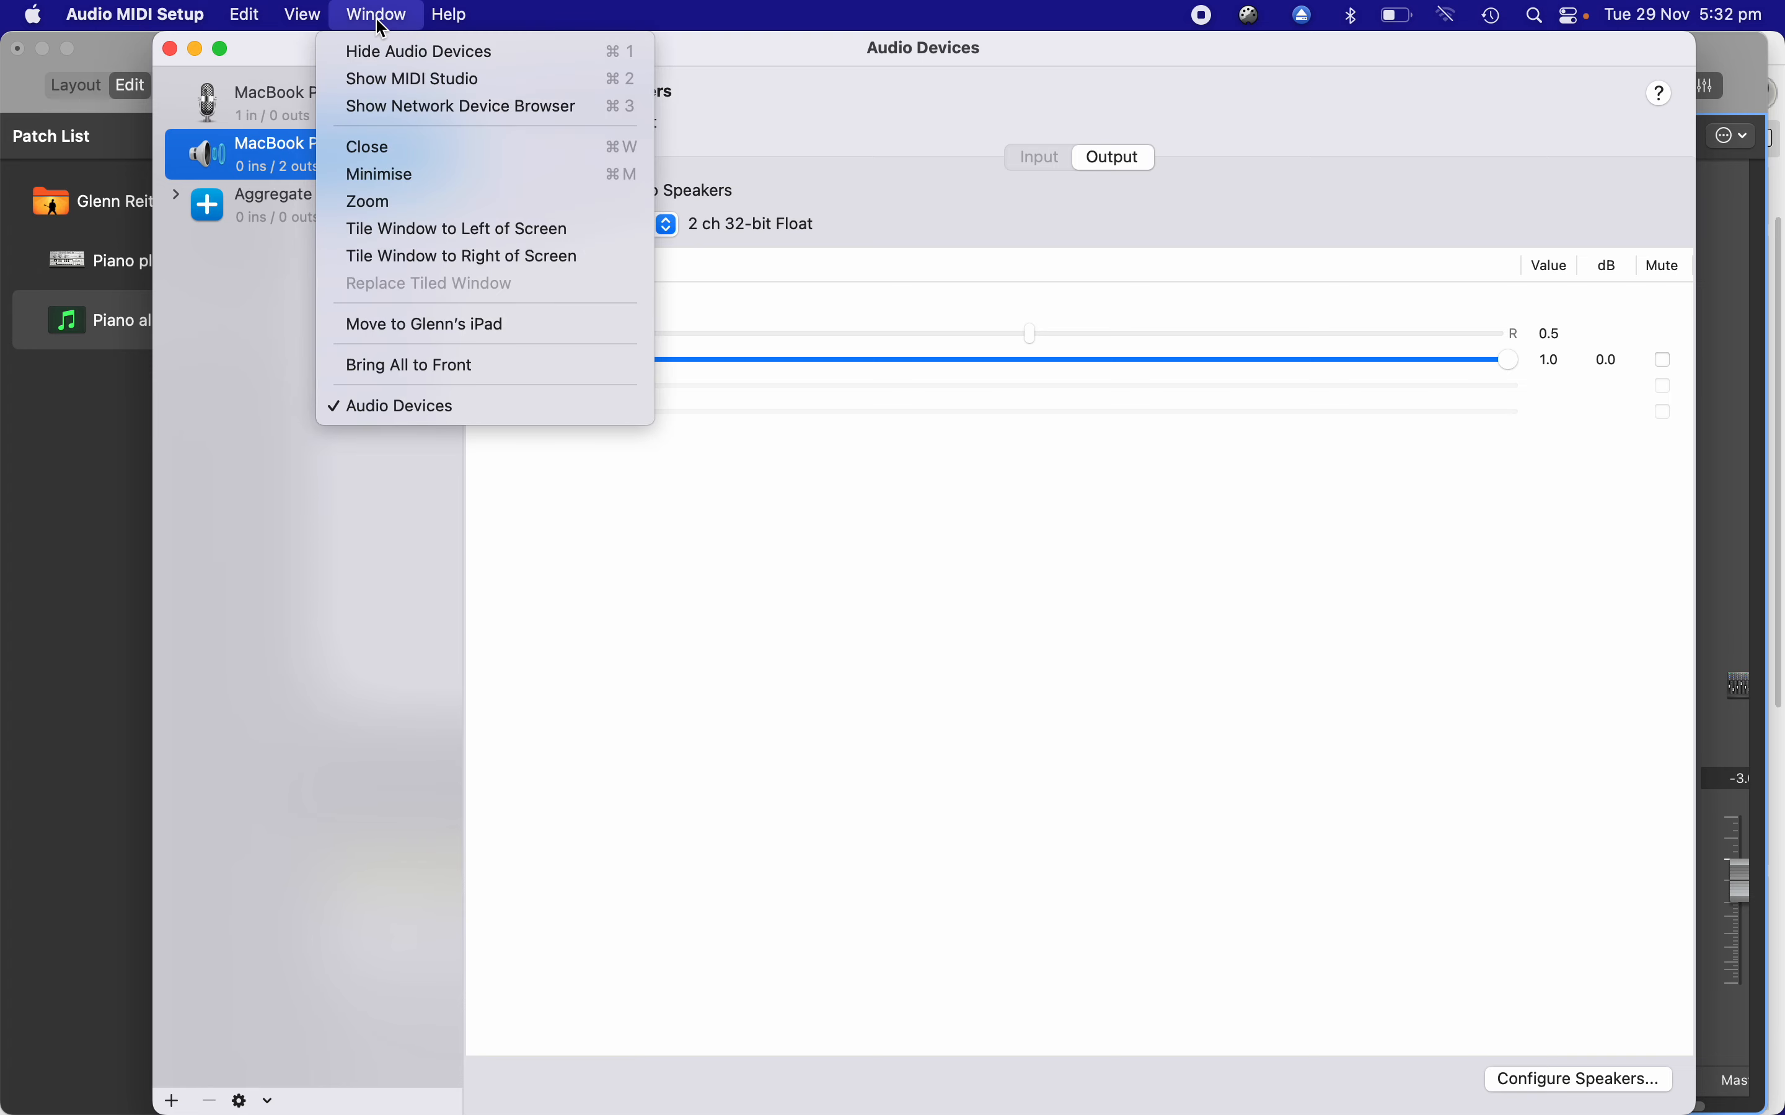
pyautogui.click(406, 77)
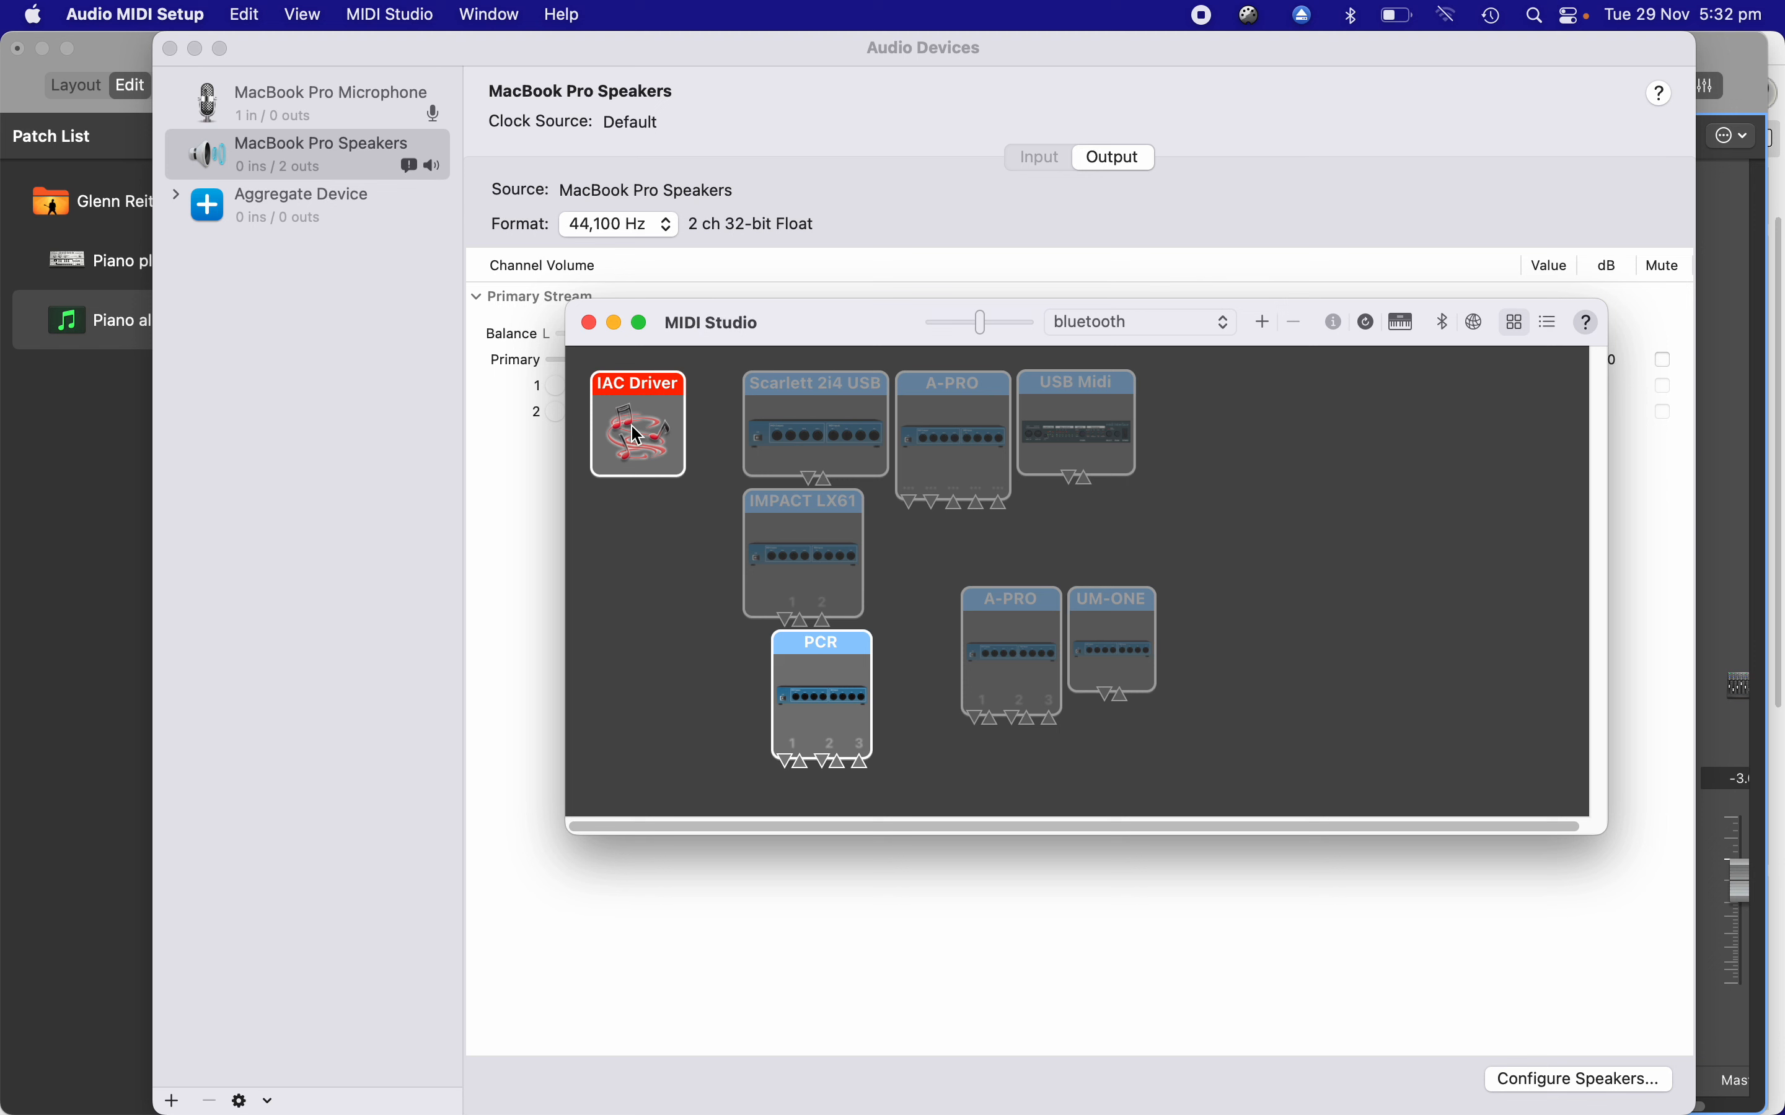
pyautogui.doubleClick(638, 435)
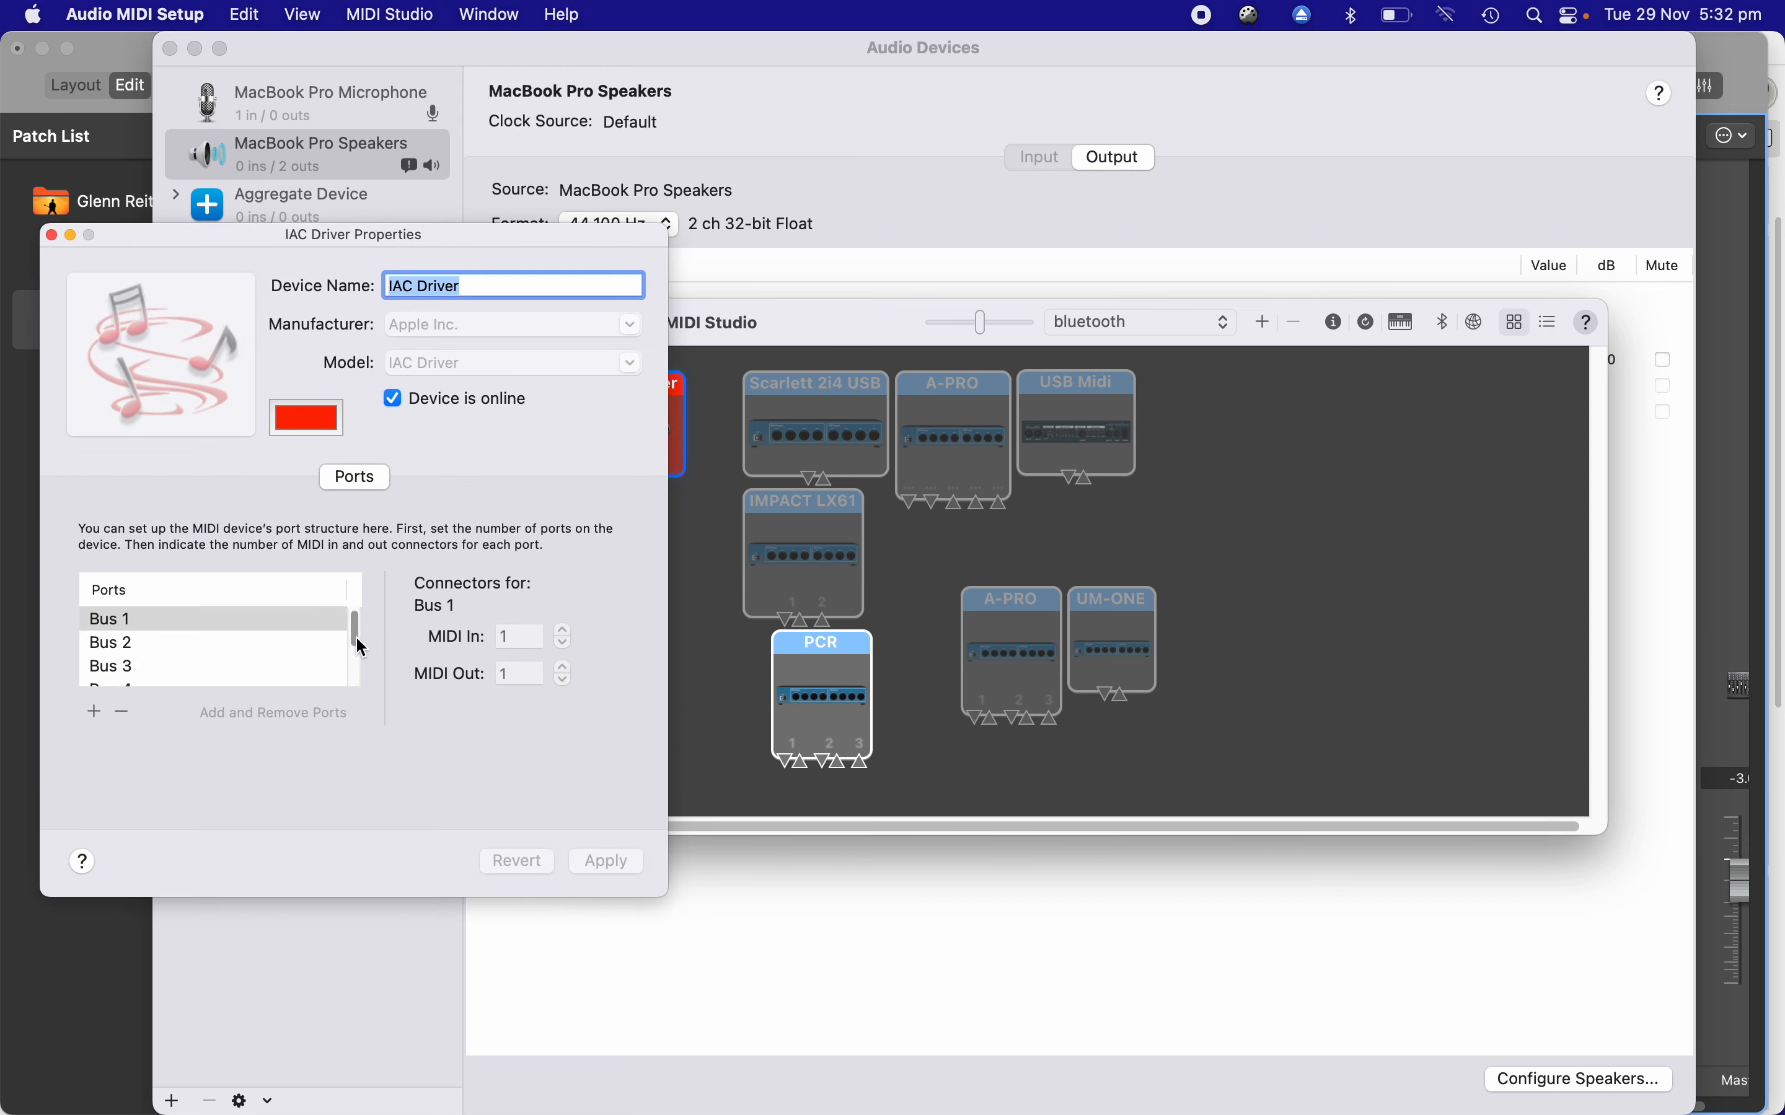
pyautogui.scroll(-1, 359, 646)
pyautogui.scroll(-5, 359, 647)
pyautogui.scroll(6, 360, 646)
pyautogui.moveTo(355, 638); pyautogui.dragTo(350, 582)
# - Close the IAC Driver properties and MIDI Studio, quit Audio MIDI Setup and return to MainStage
pyautogui.click(51, 236)
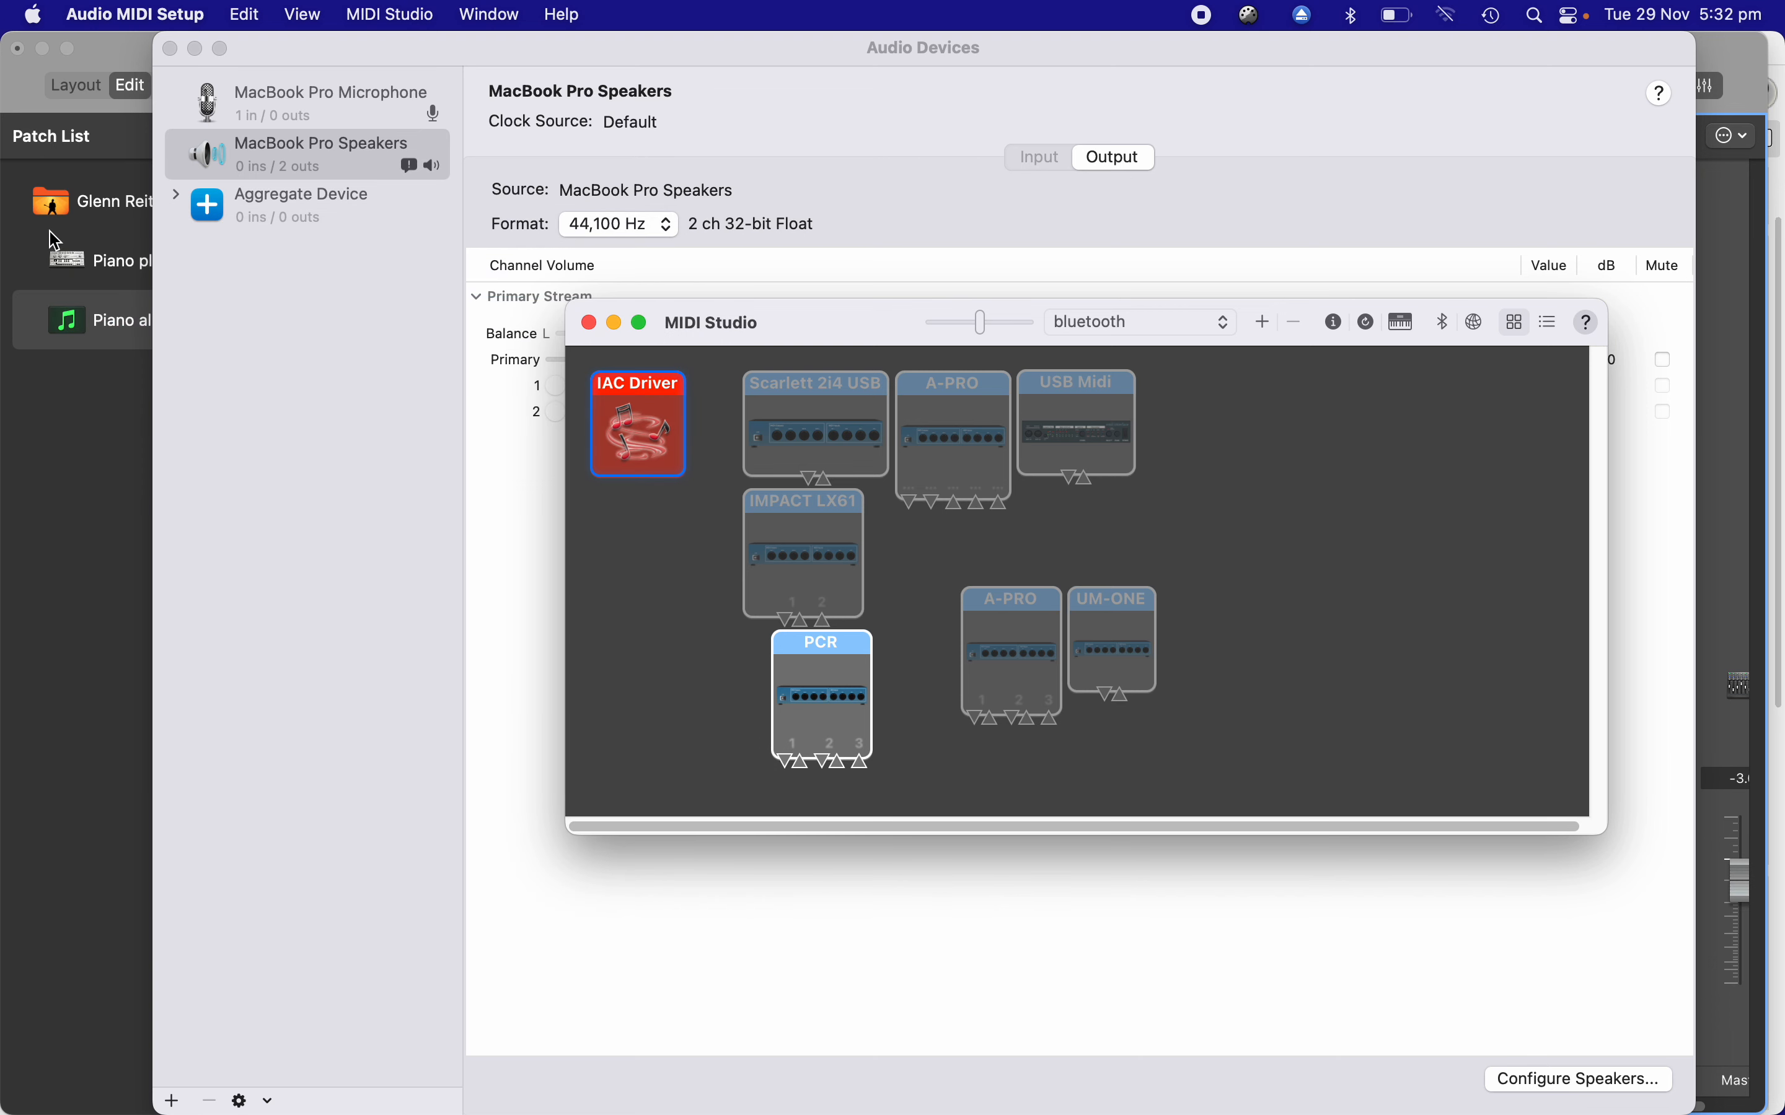
pyautogui.click(589, 323)
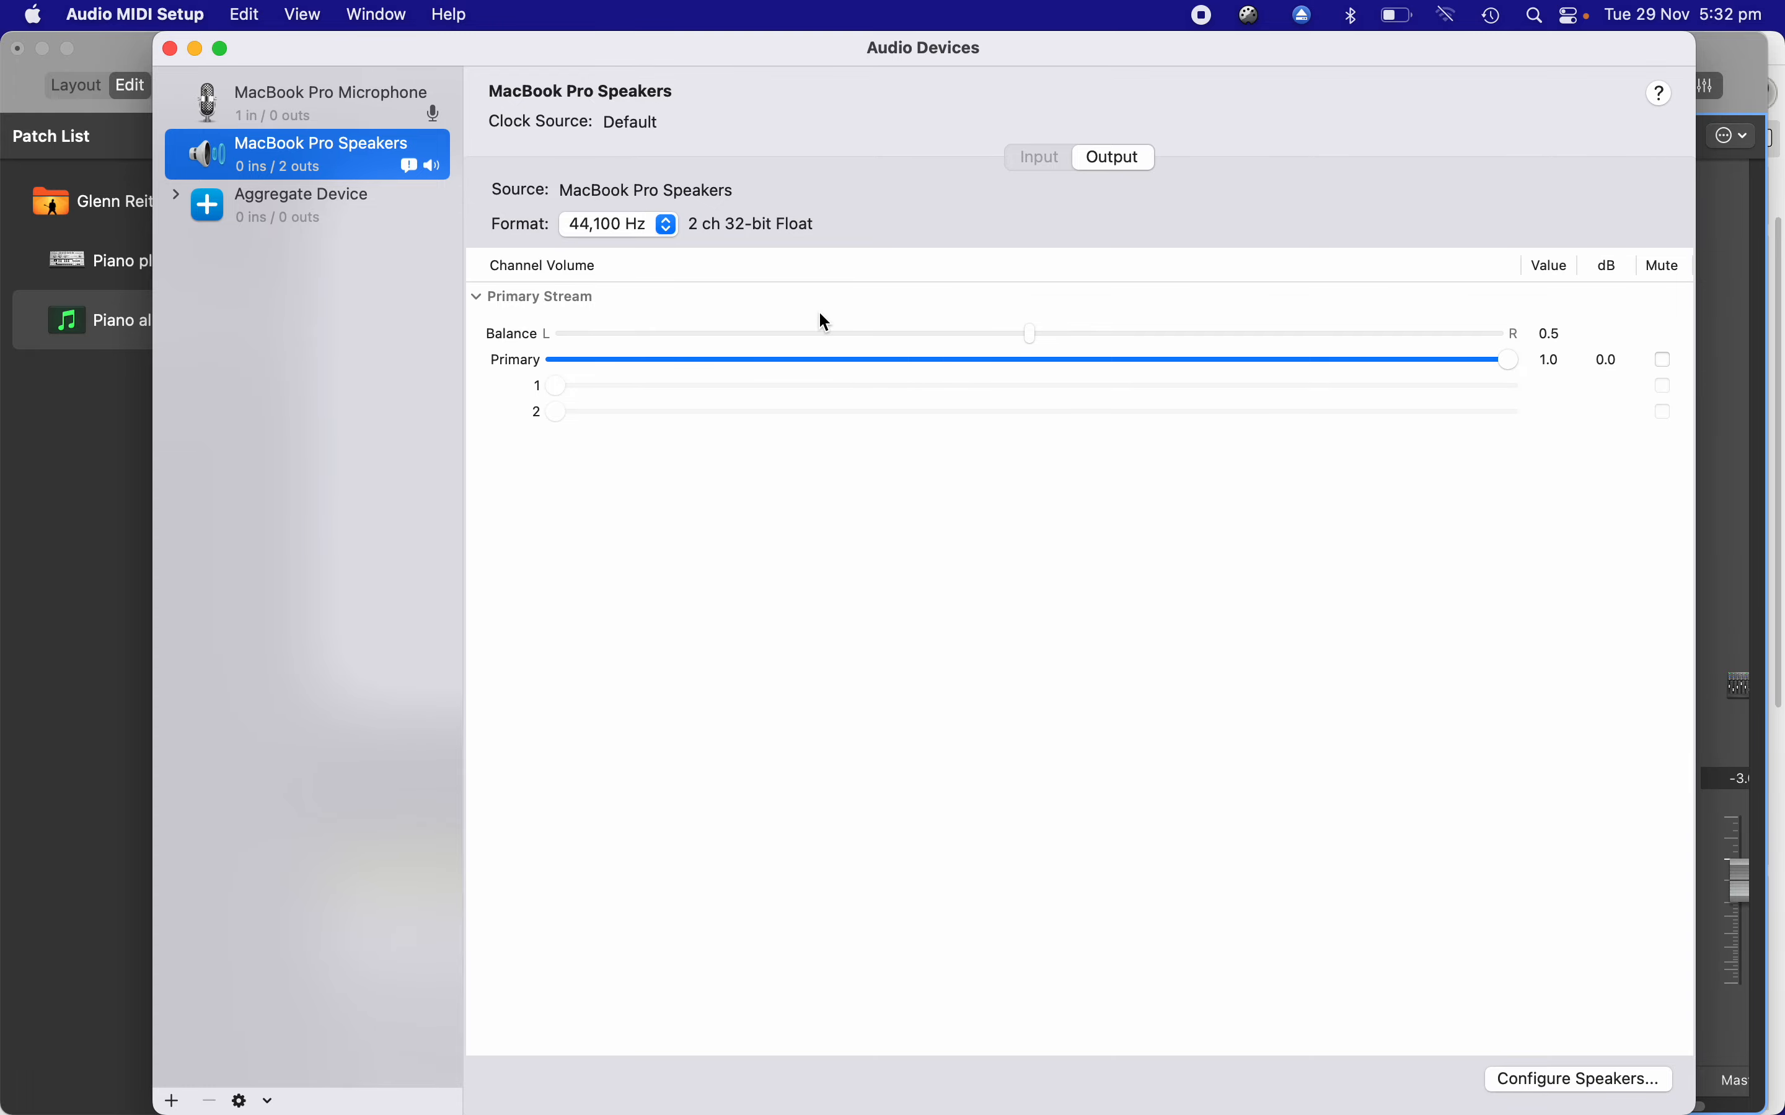
pyautogui.press('super+q')
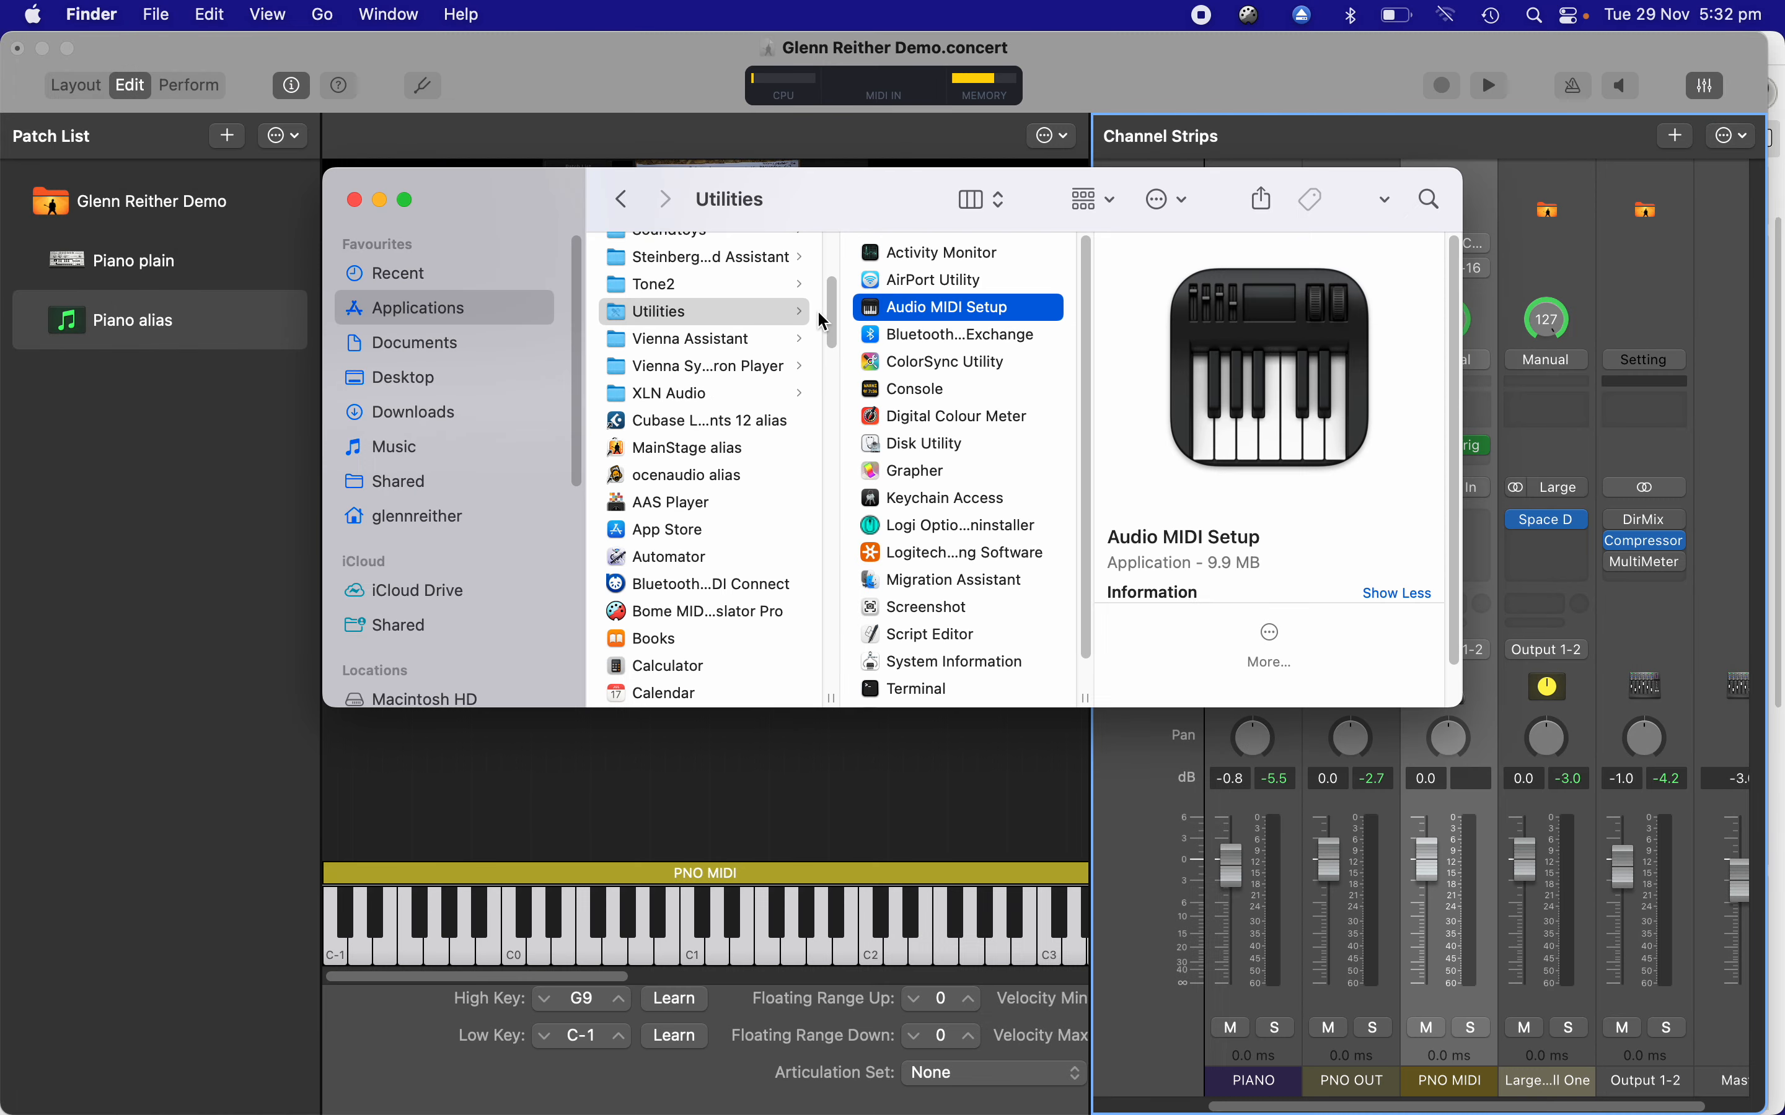
pyautogui.click(1348, 146)
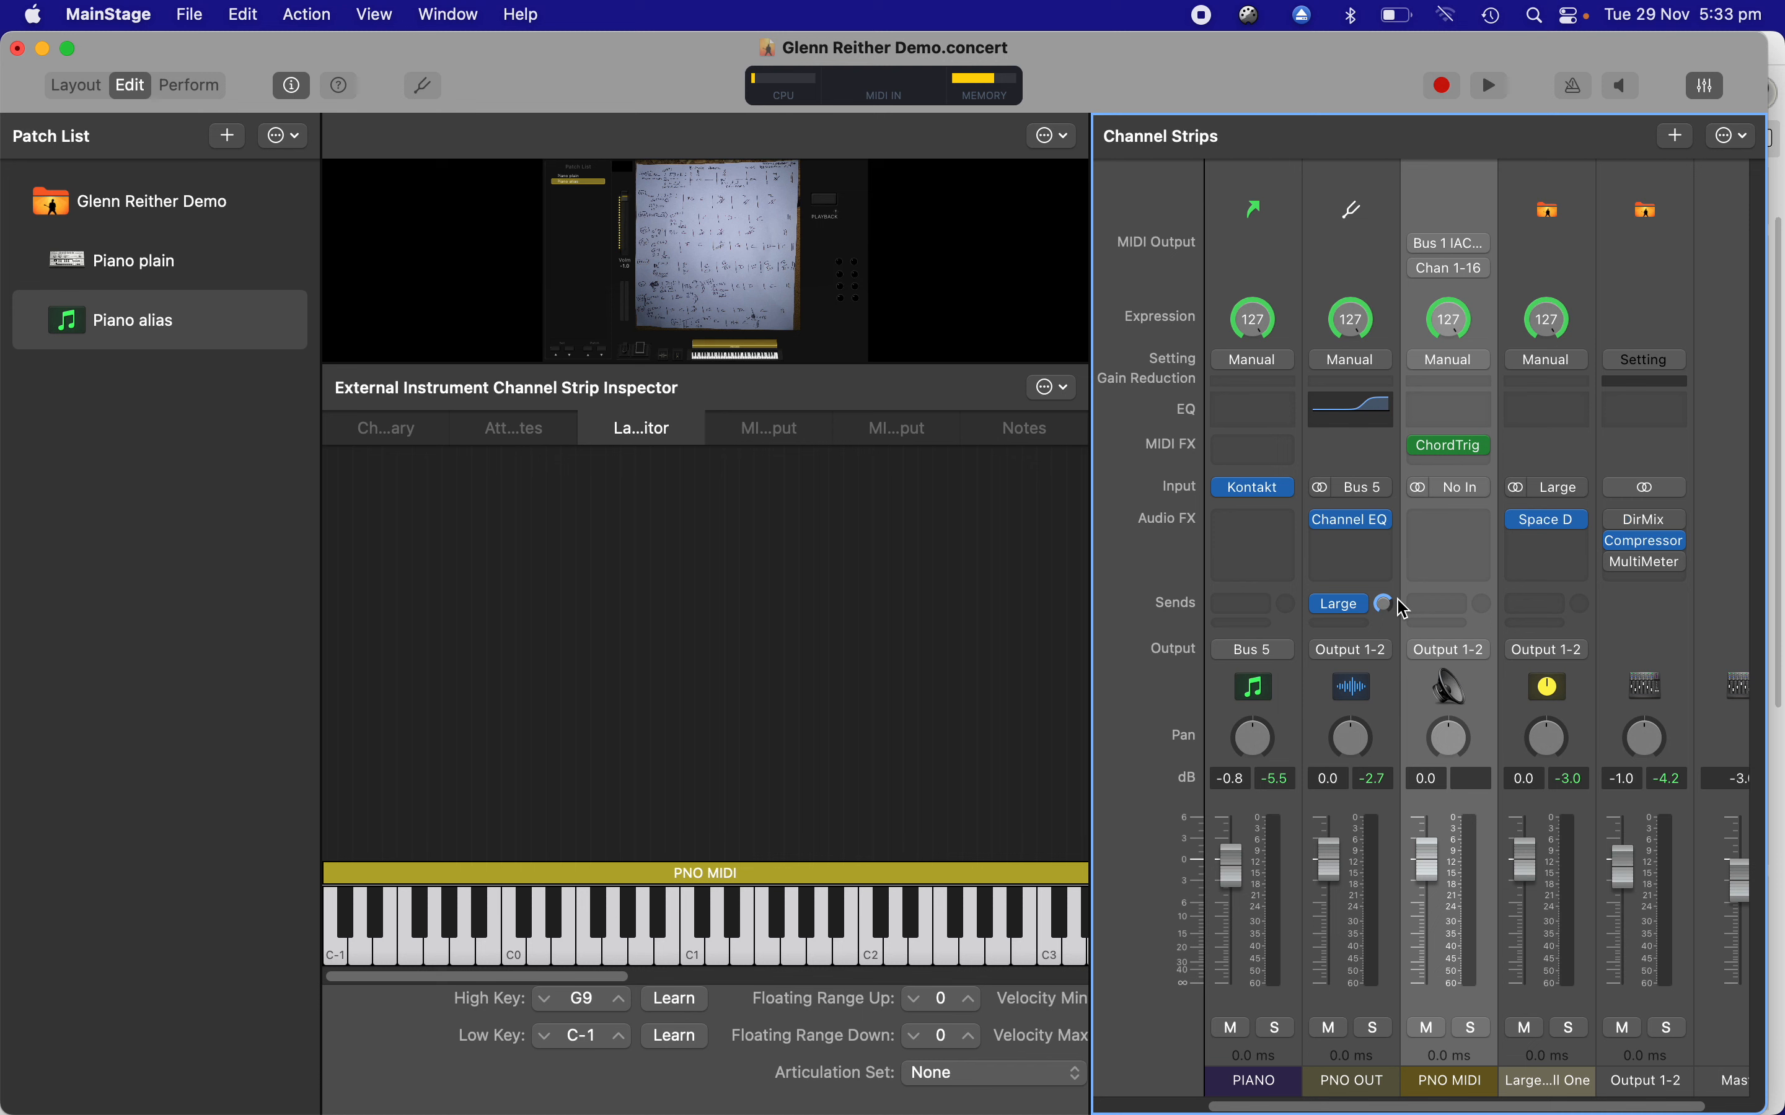
# - Reselect Bus 1 IAC Driver as the MIDI output of the PNO MIDI strip in Piano alias
pyautogui.moveTo(1456, 555)
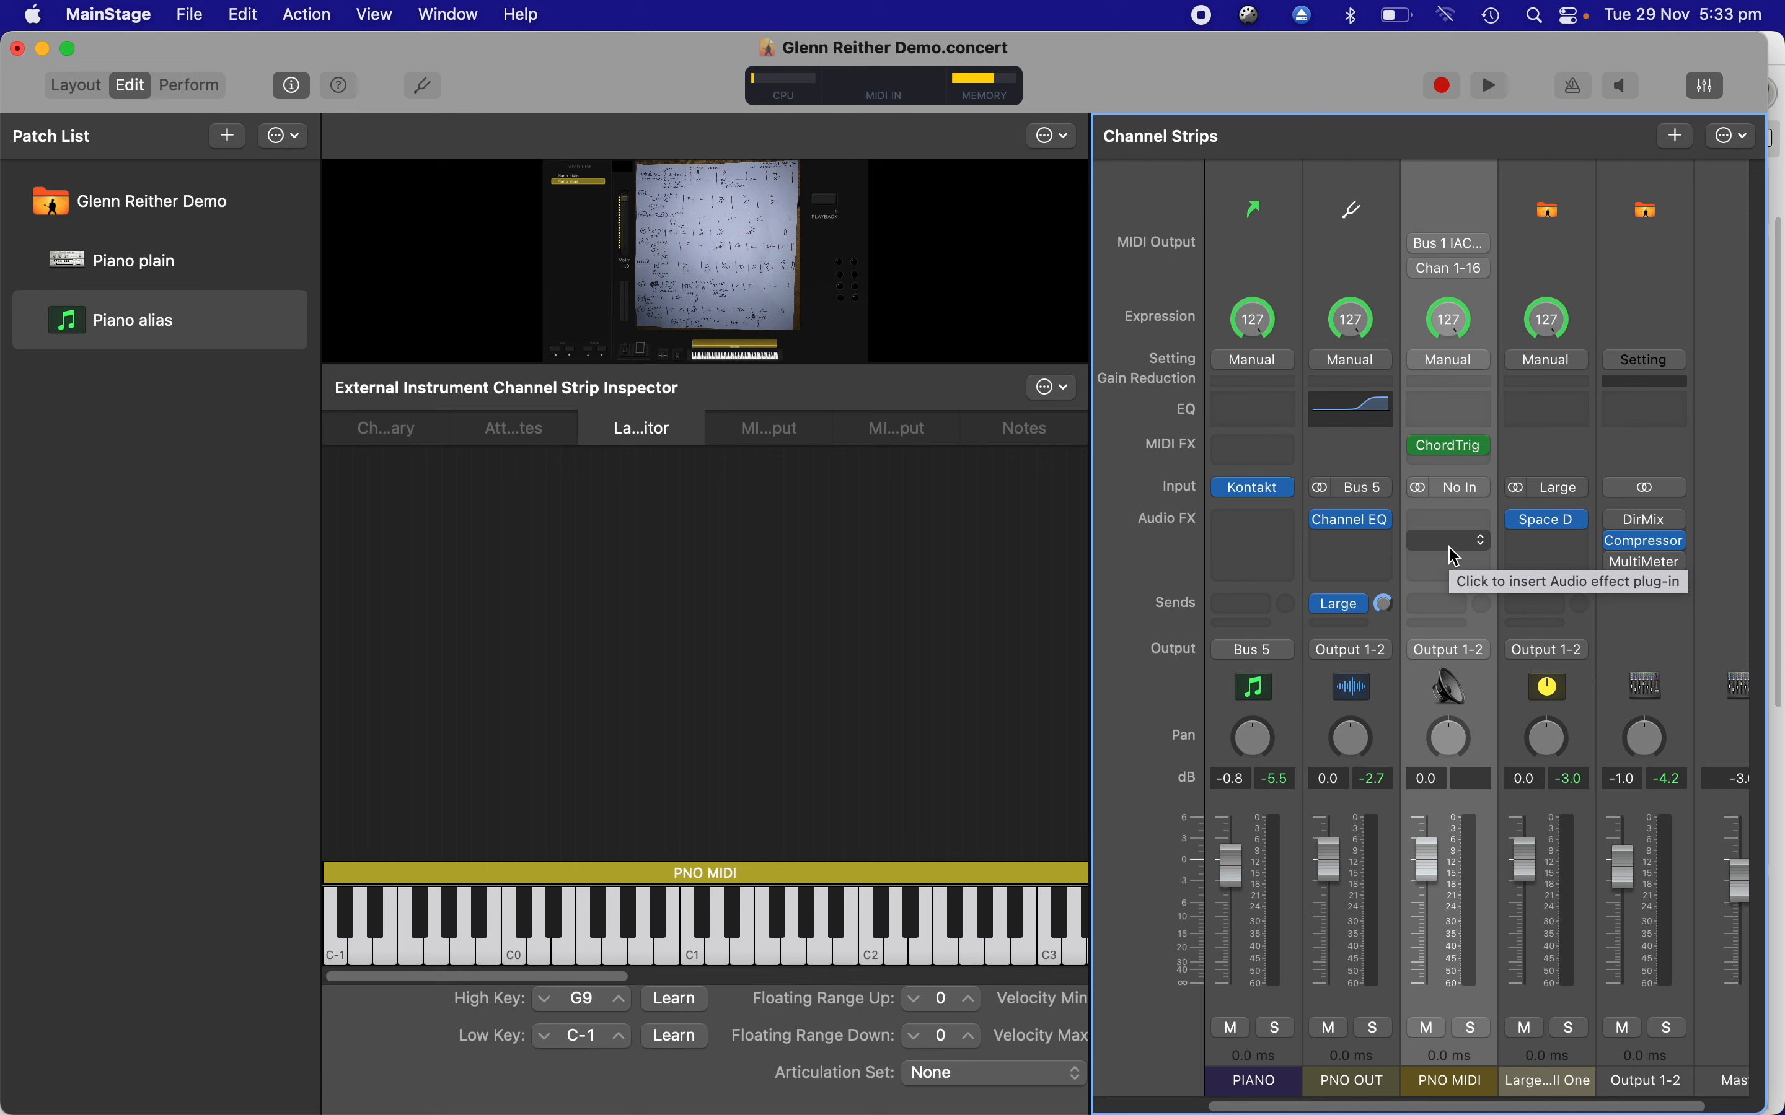
pyautogui.click(1457, 243)
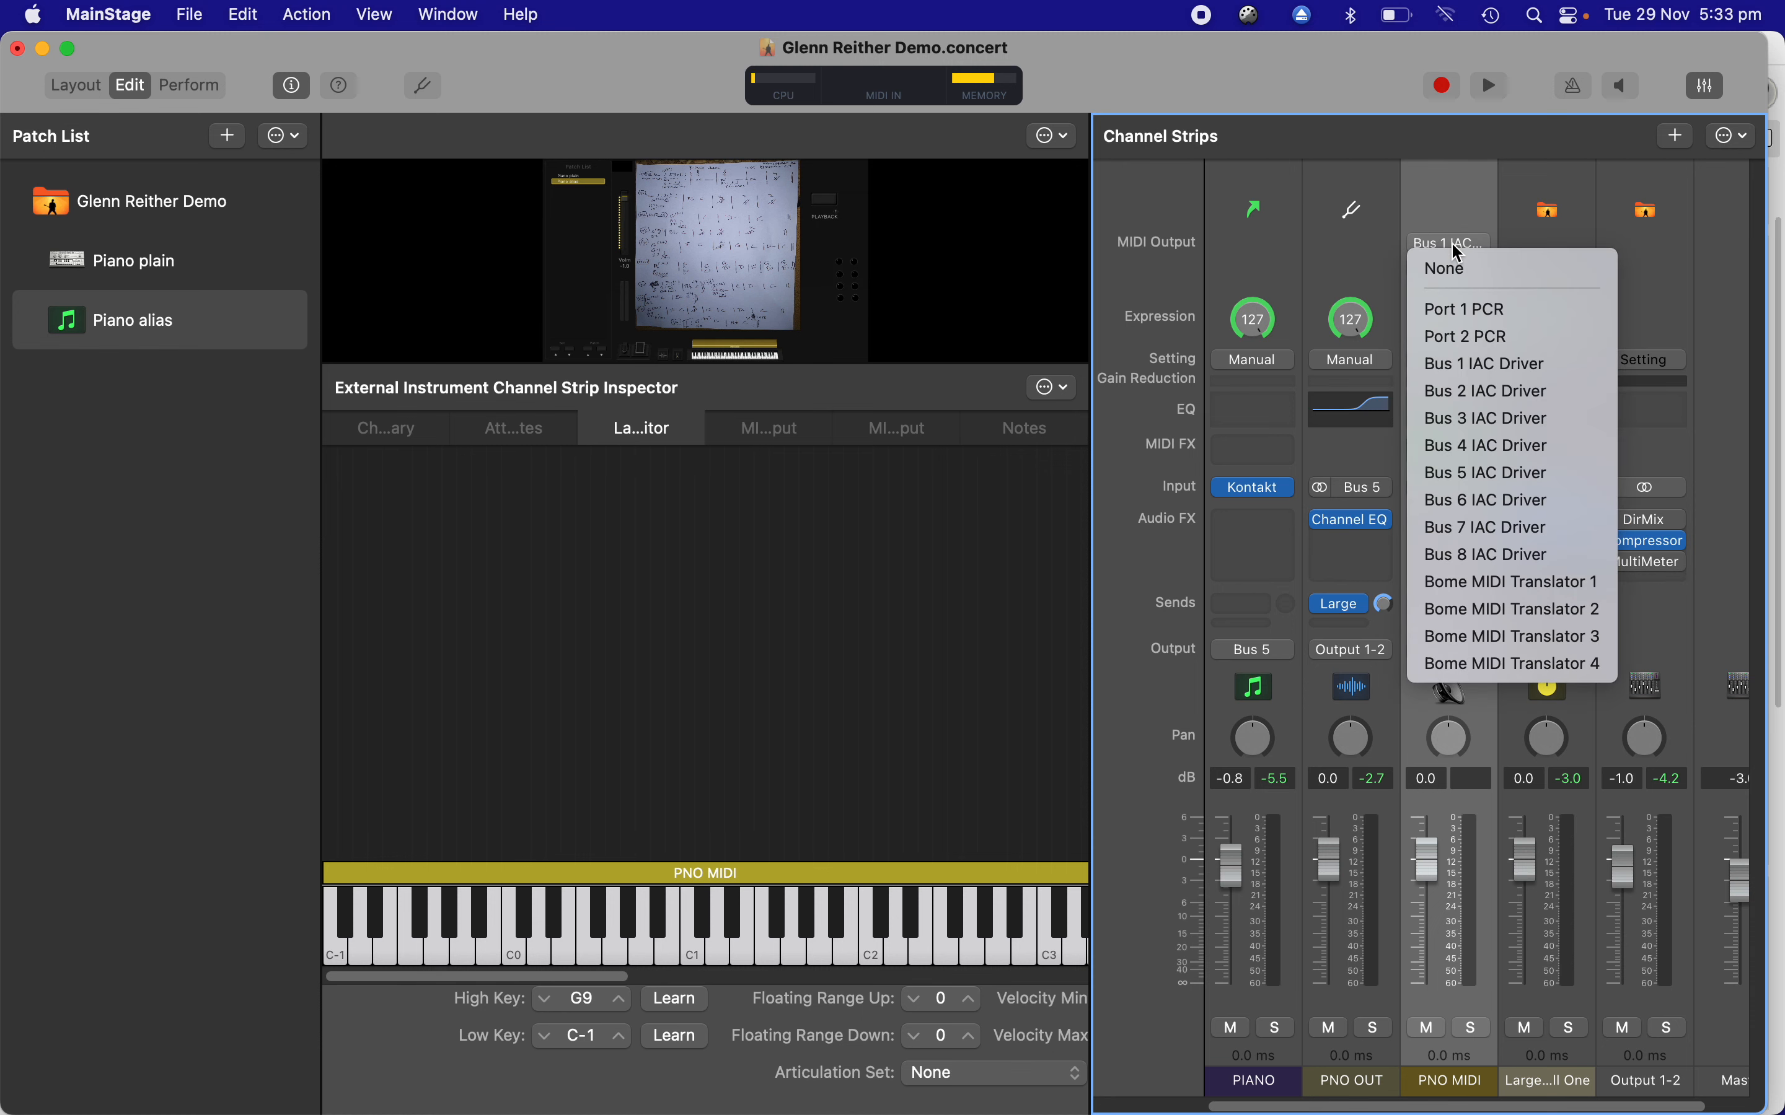
pyautogui.click(1481, 365)
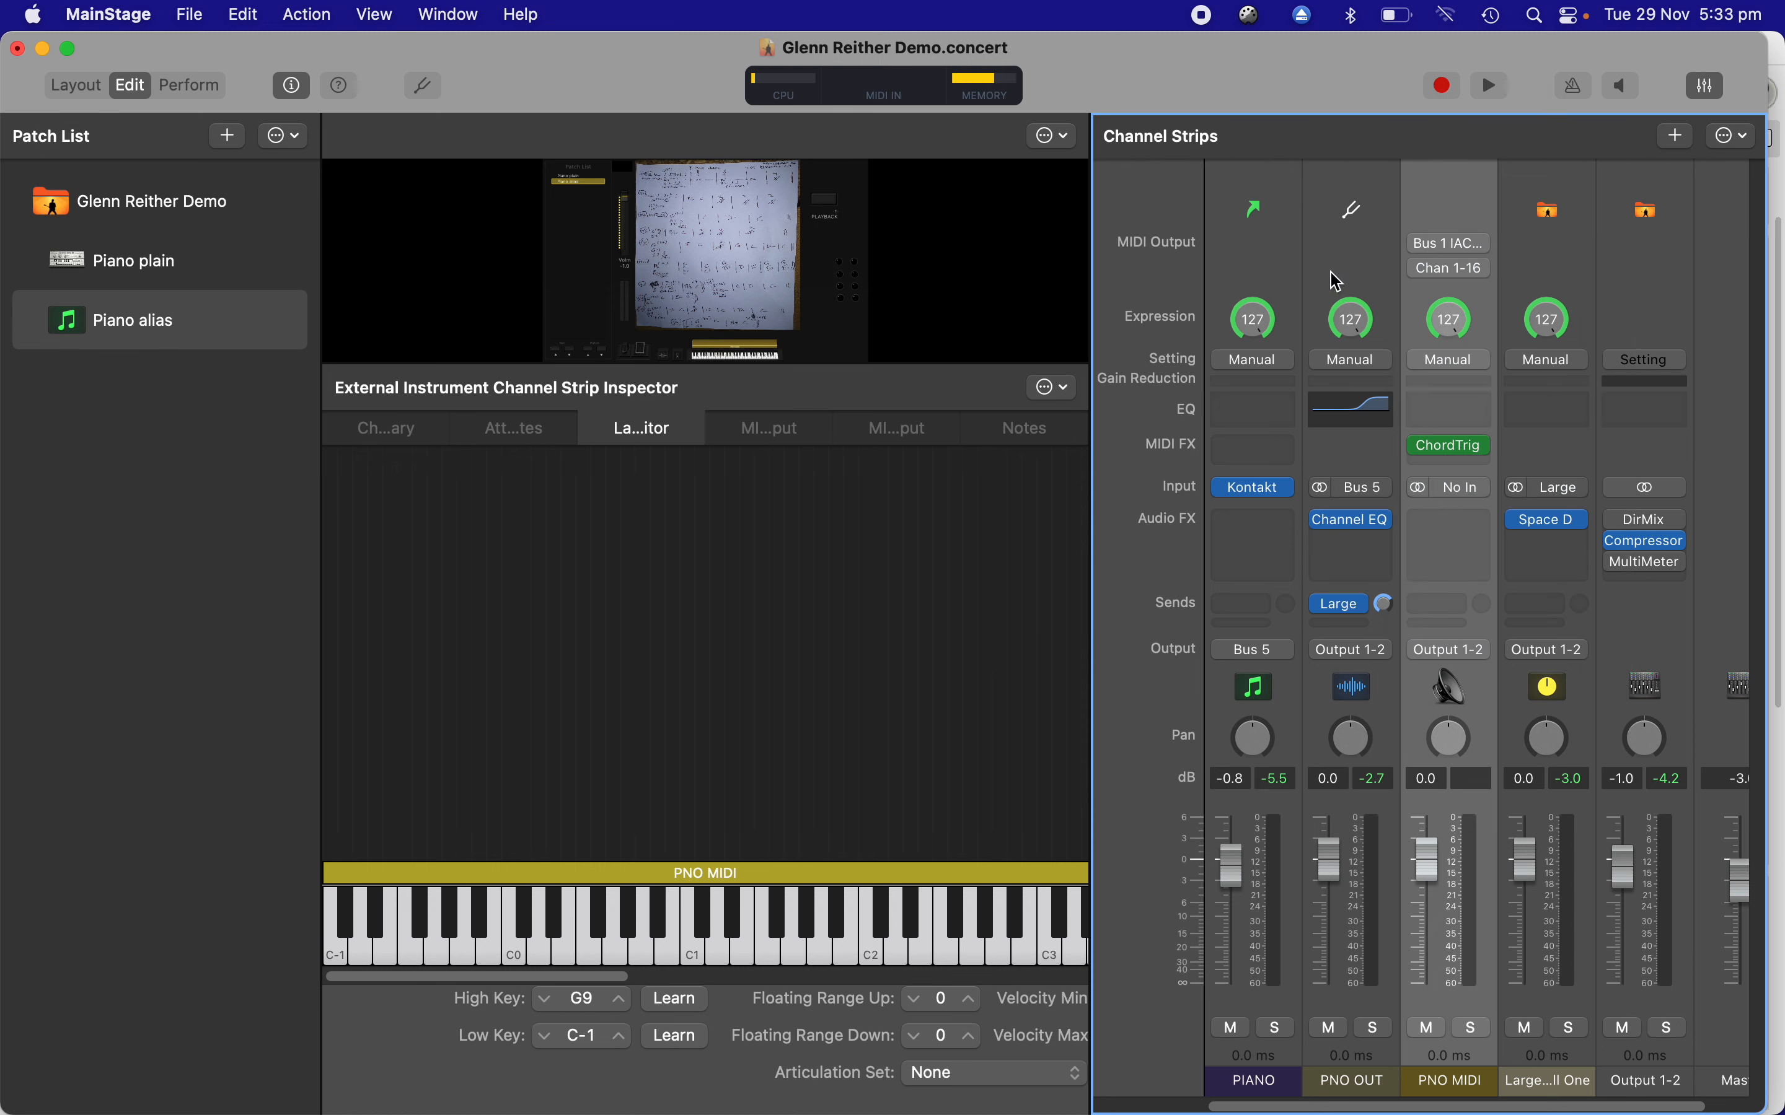
# - Check the PIANO strip's MIDI input settings in Piano alias and Piano plain, and switch between the two patches to test them
pyautogui.click(1246, 255)
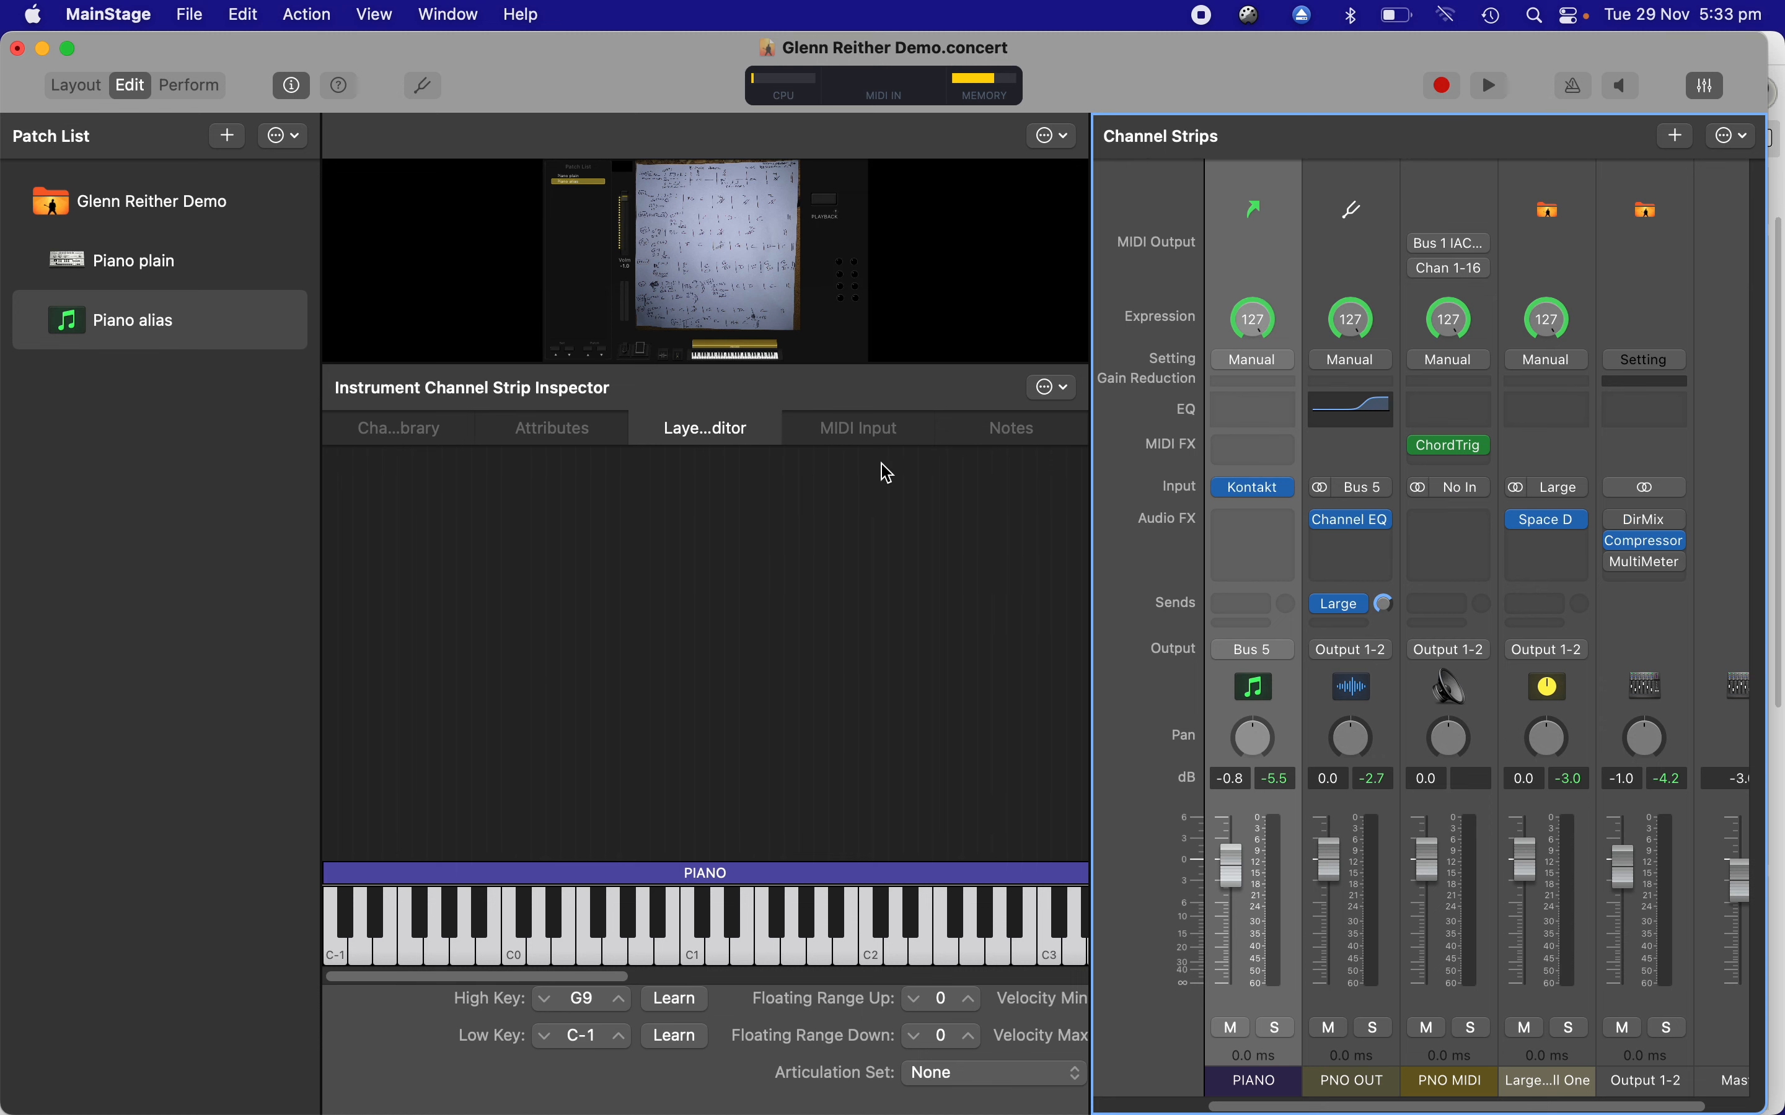
pyautogui.click(837, 440)
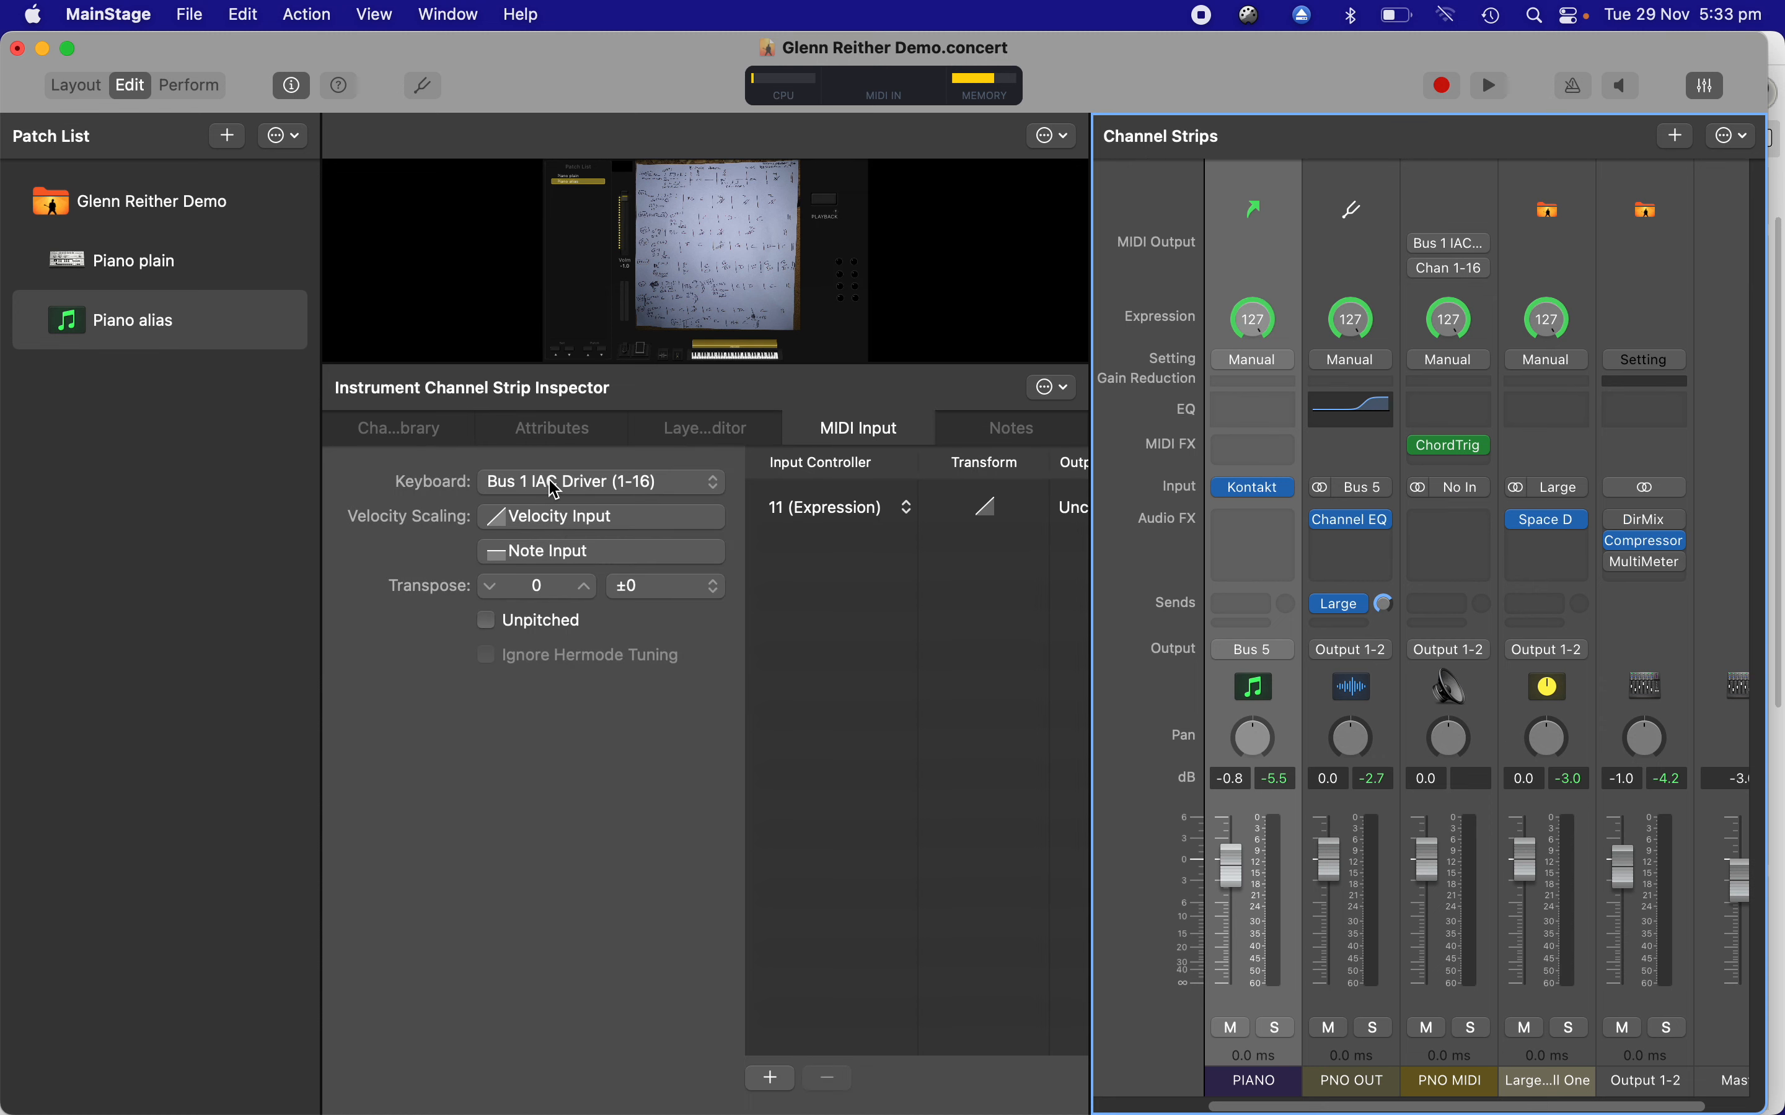
pyautogui.click(124, 260)
pyautogui.click(1226, 264)
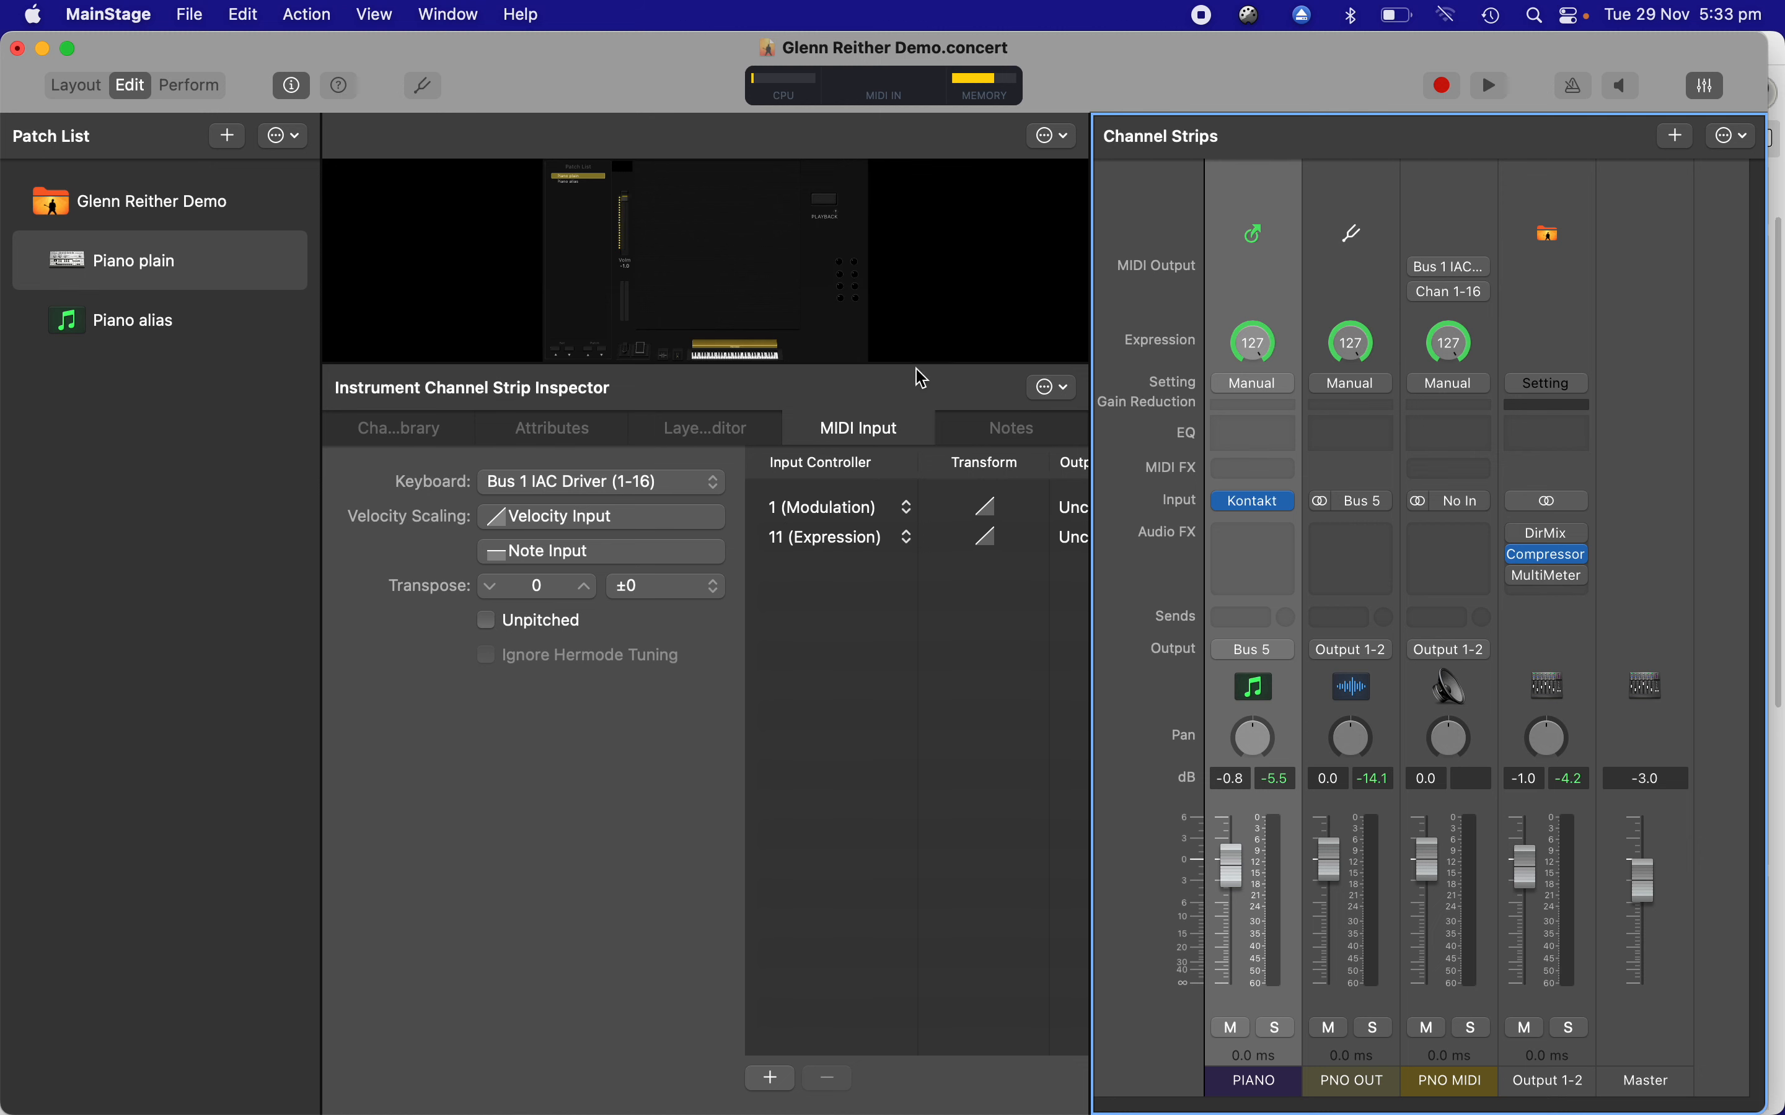
pyautogui.click(148, 386)
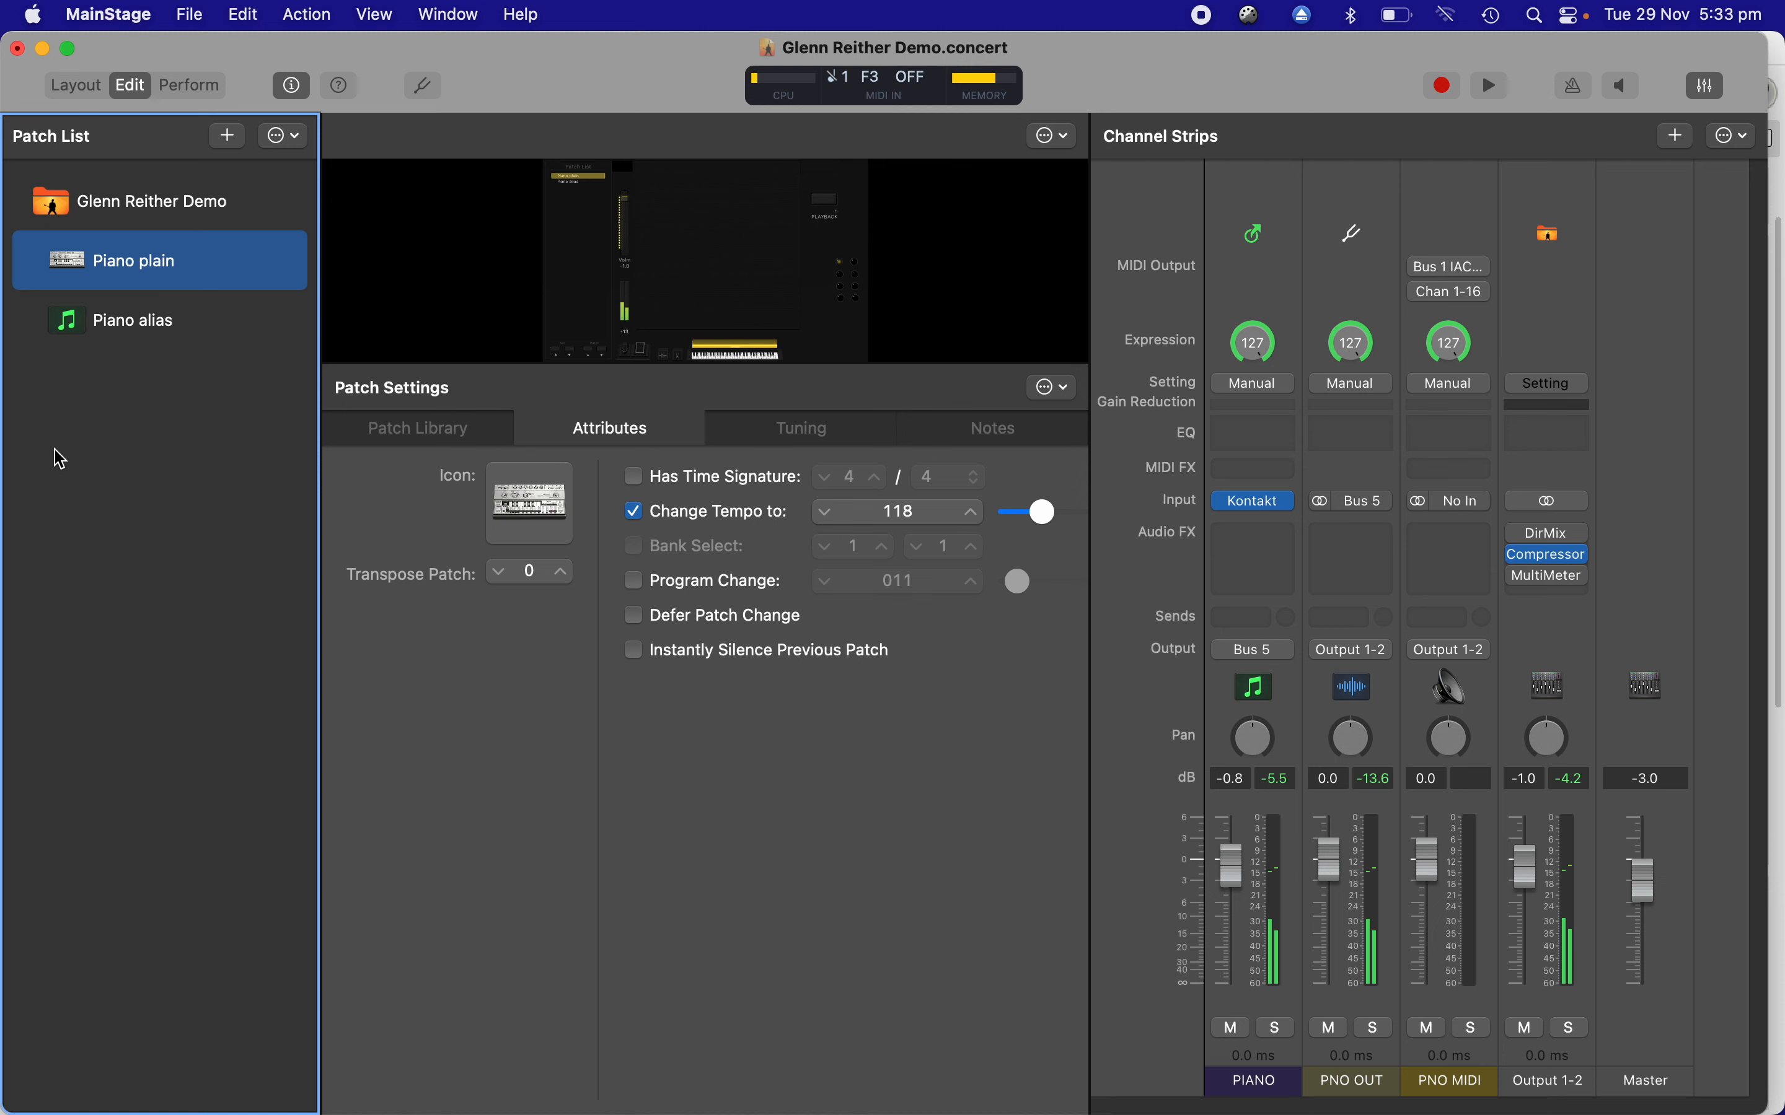
pyautogui.click(152, 322)
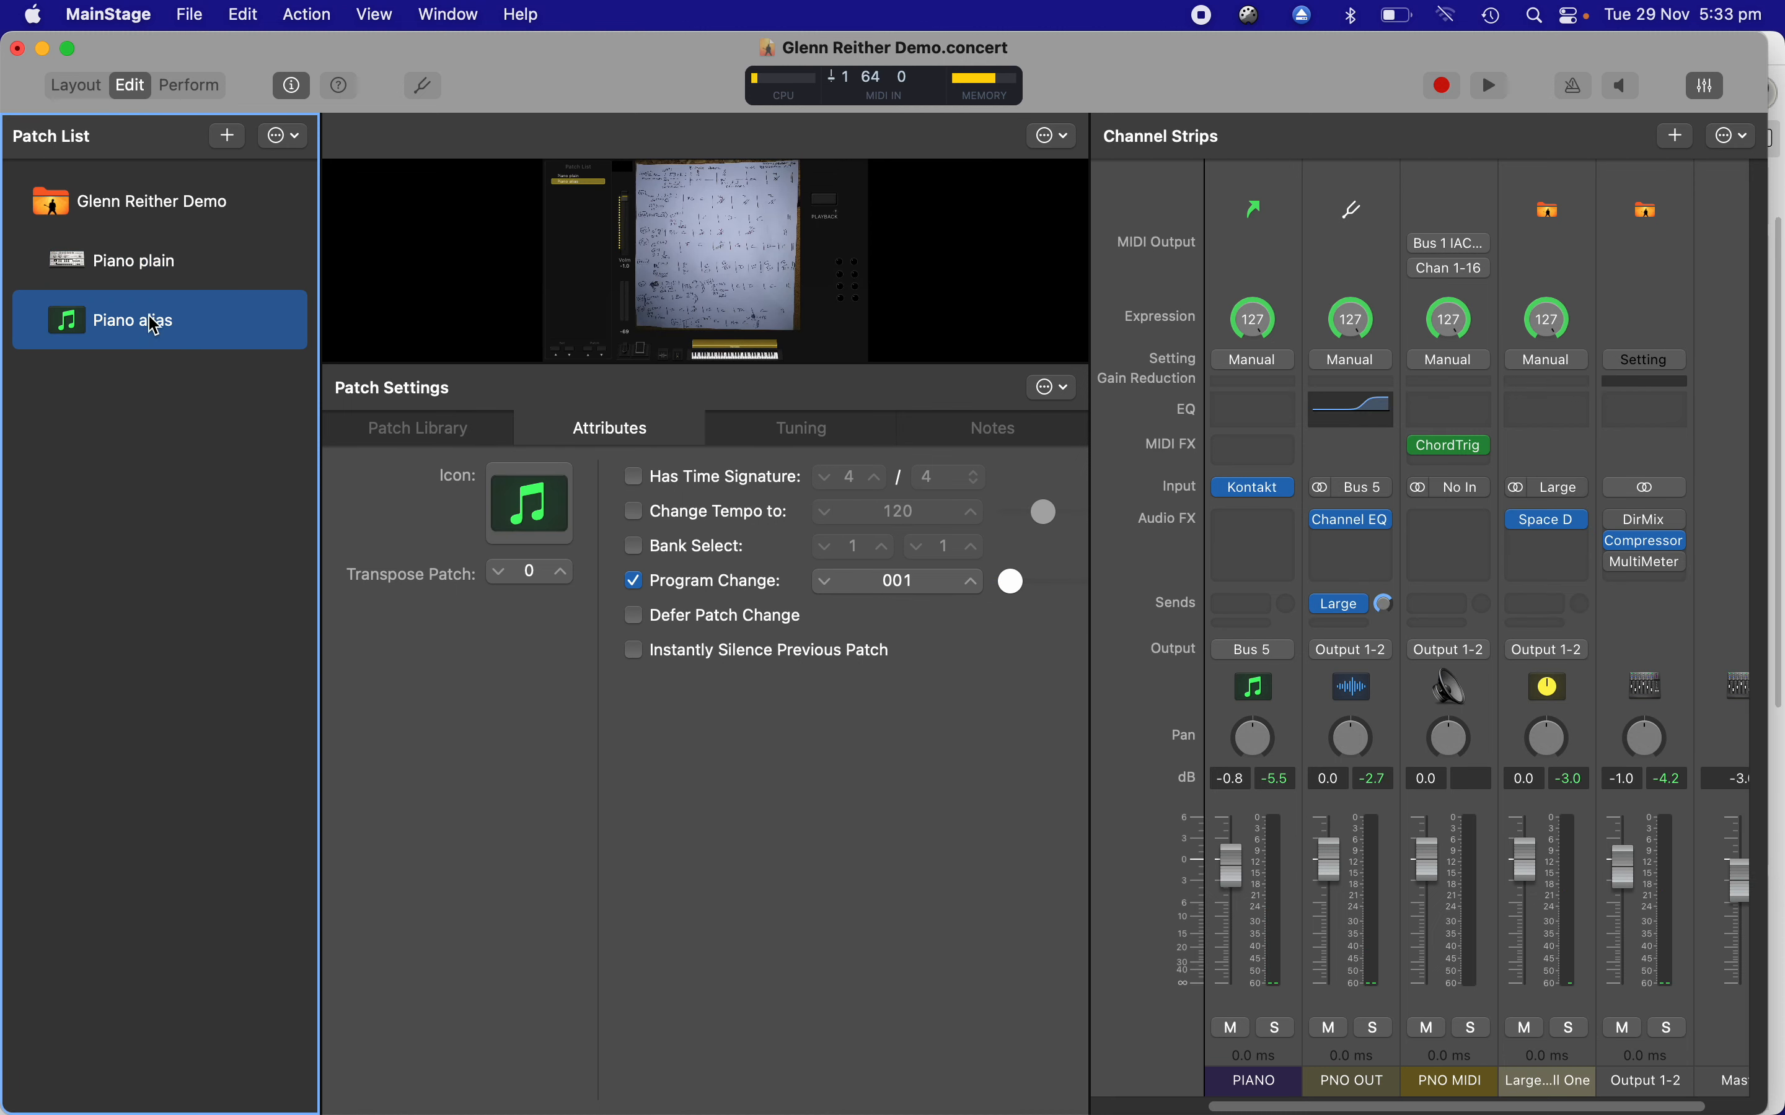